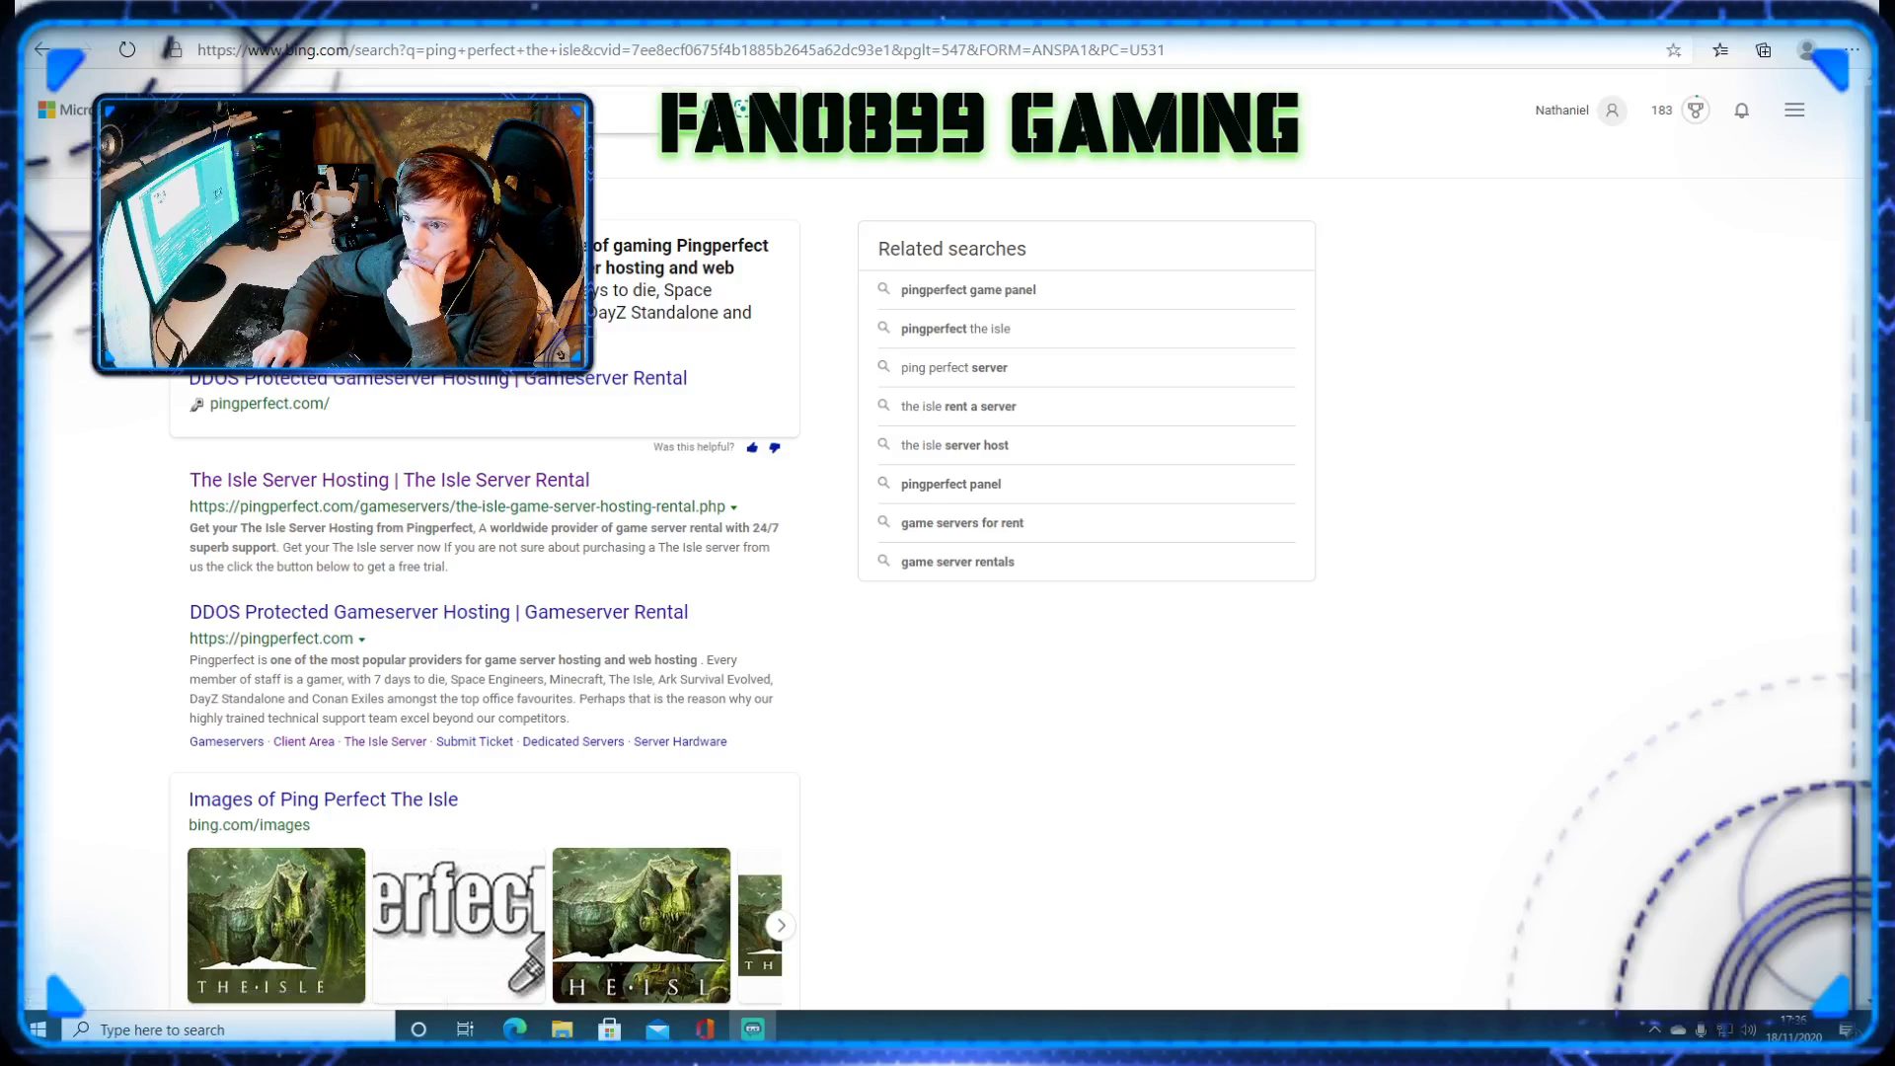
# Open The Isle Server Hosting page and scroll to the £0.50GBP / $0.66USD / €0.56EUR per-slot prices
pyautogui.click(434, 484)
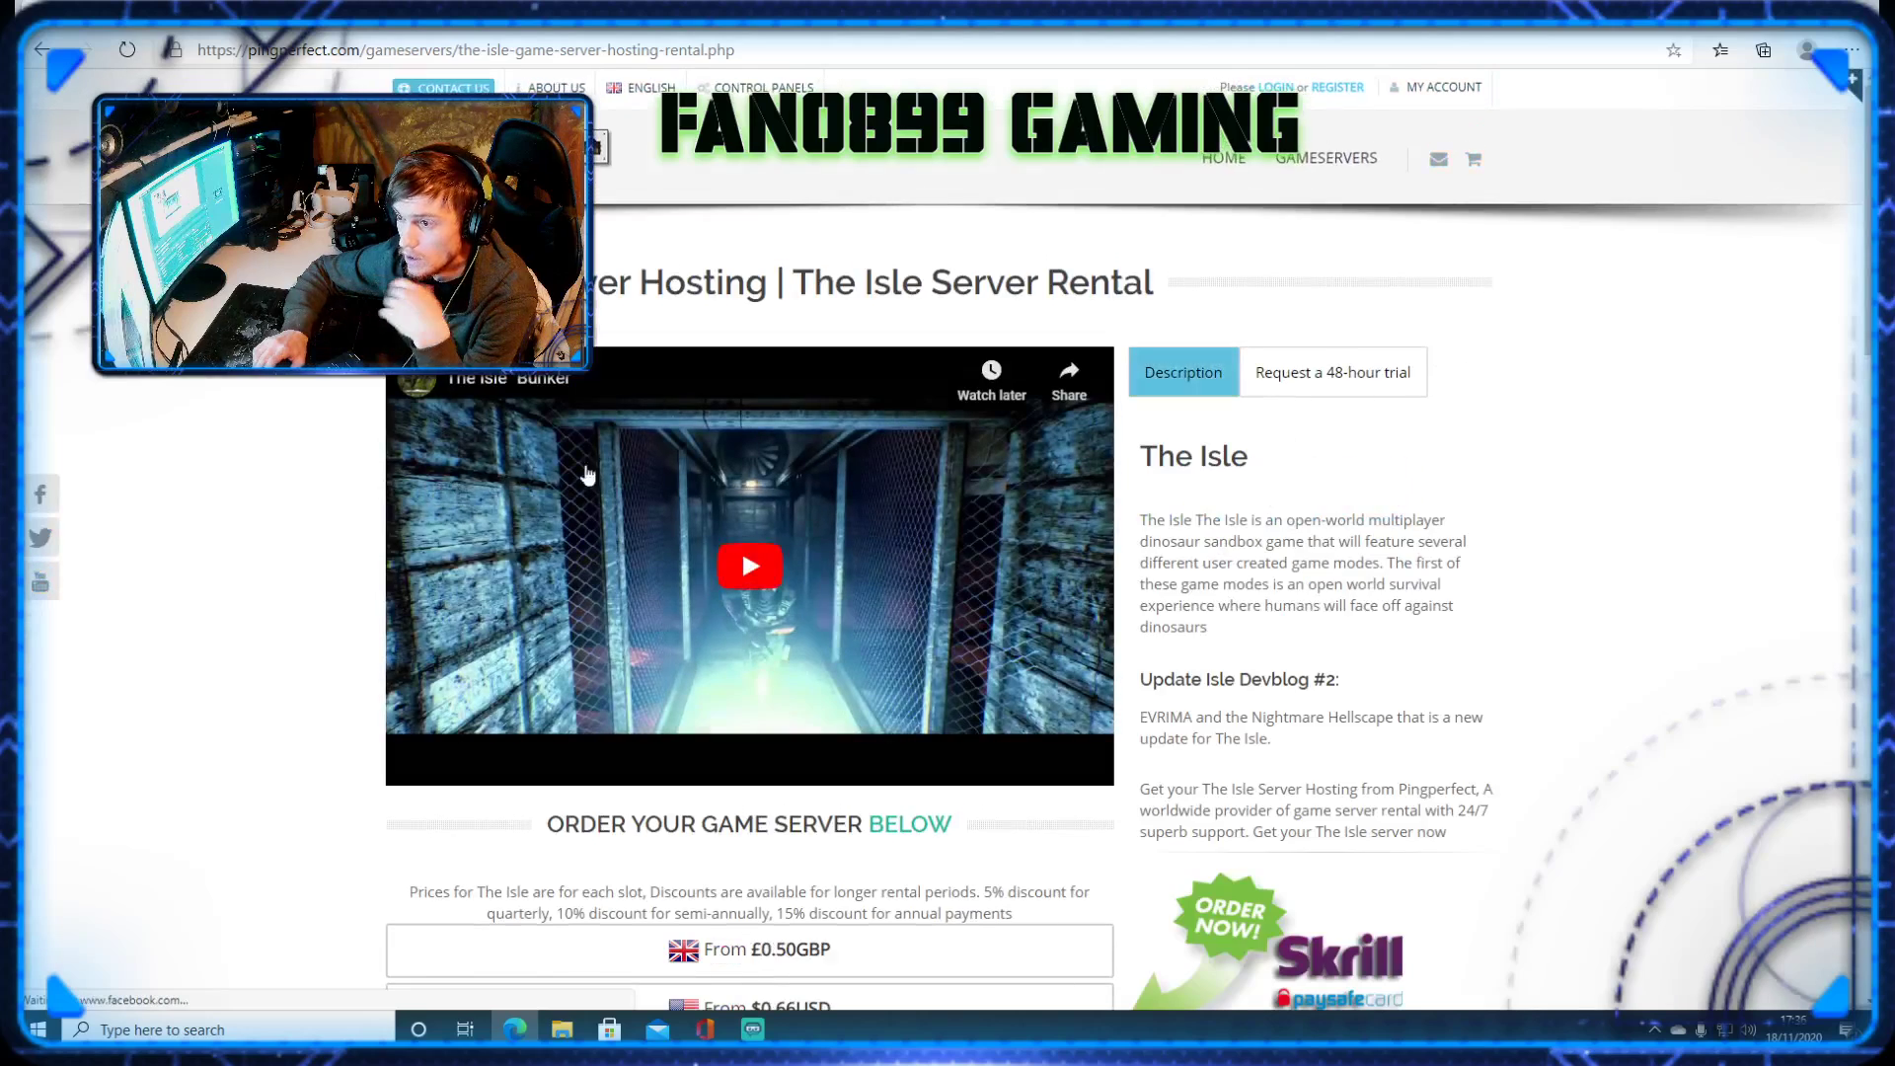
pyautogui.scroll(-4, 908, 452)
pyautogui.scroll(-1, 908, 453)
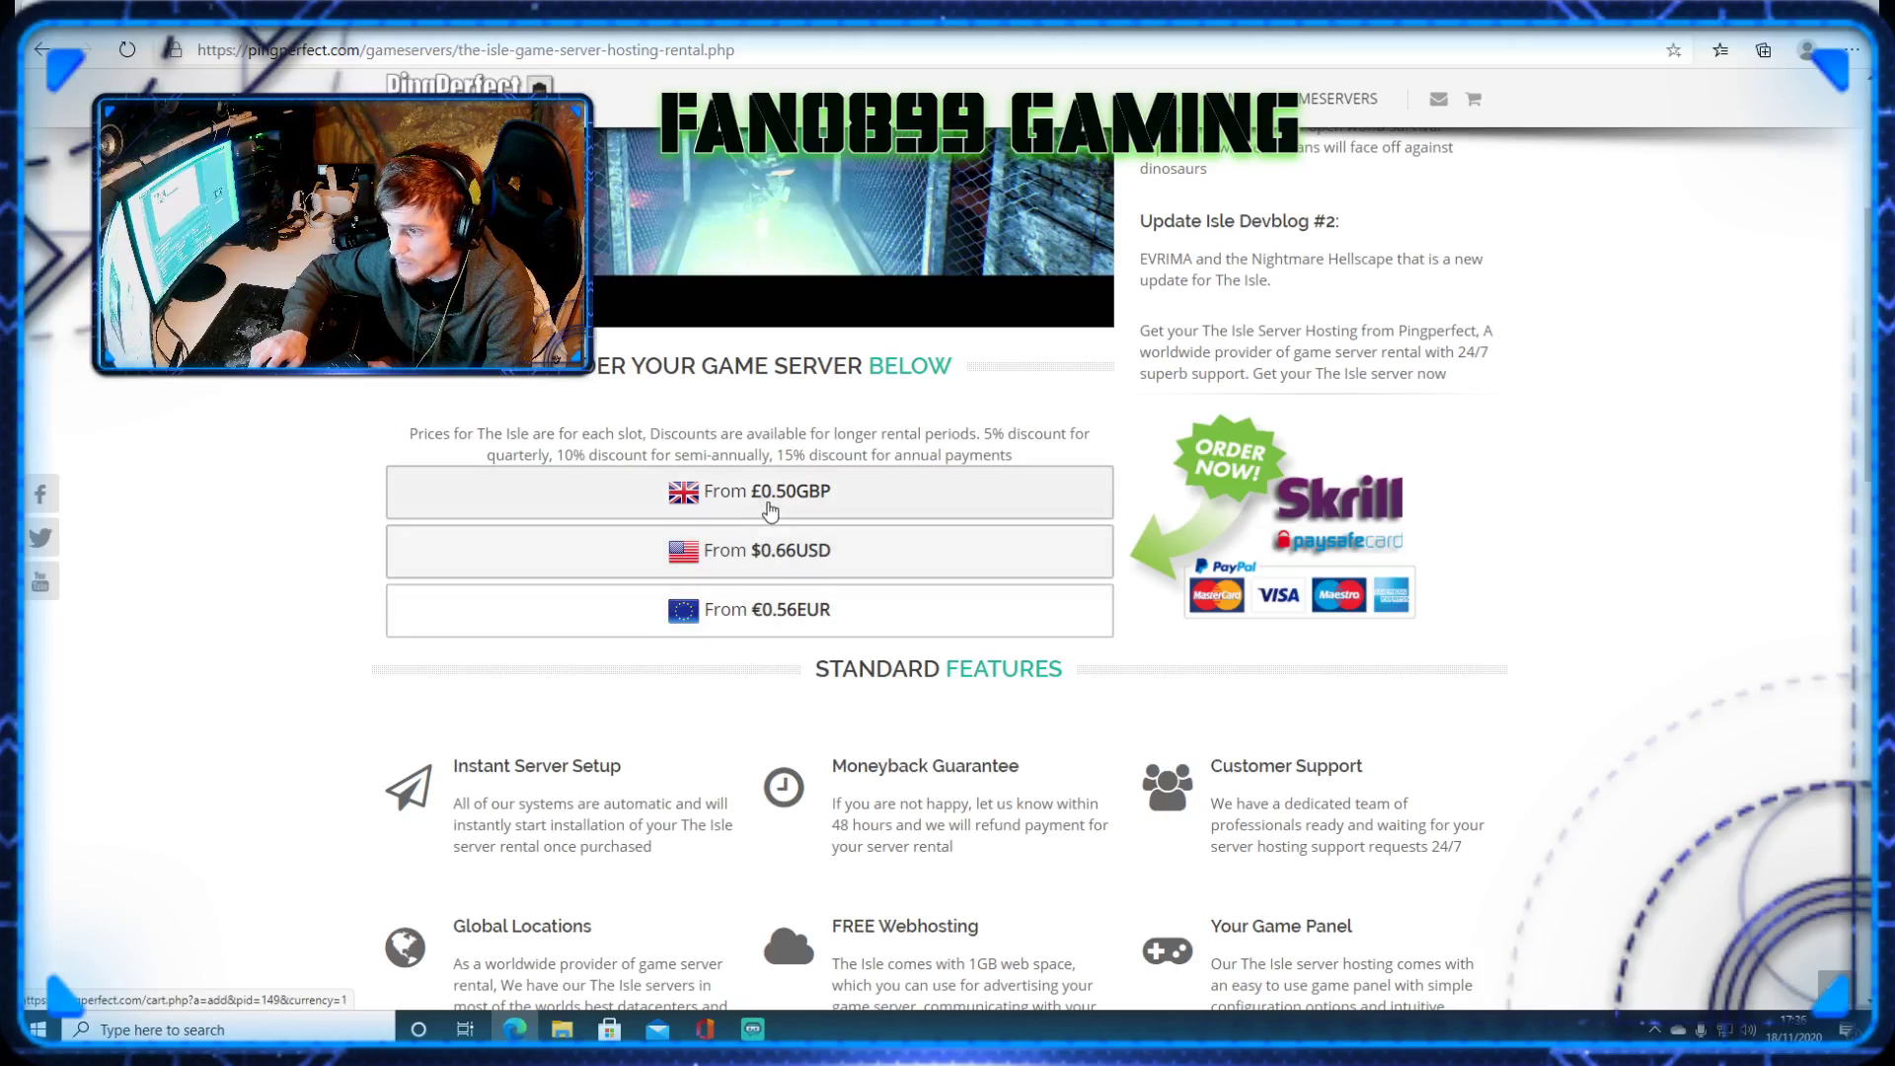
# Start a The Isle server order priced from £0.50GBP and review the cart configuration
pyautogui.click(771, 505)
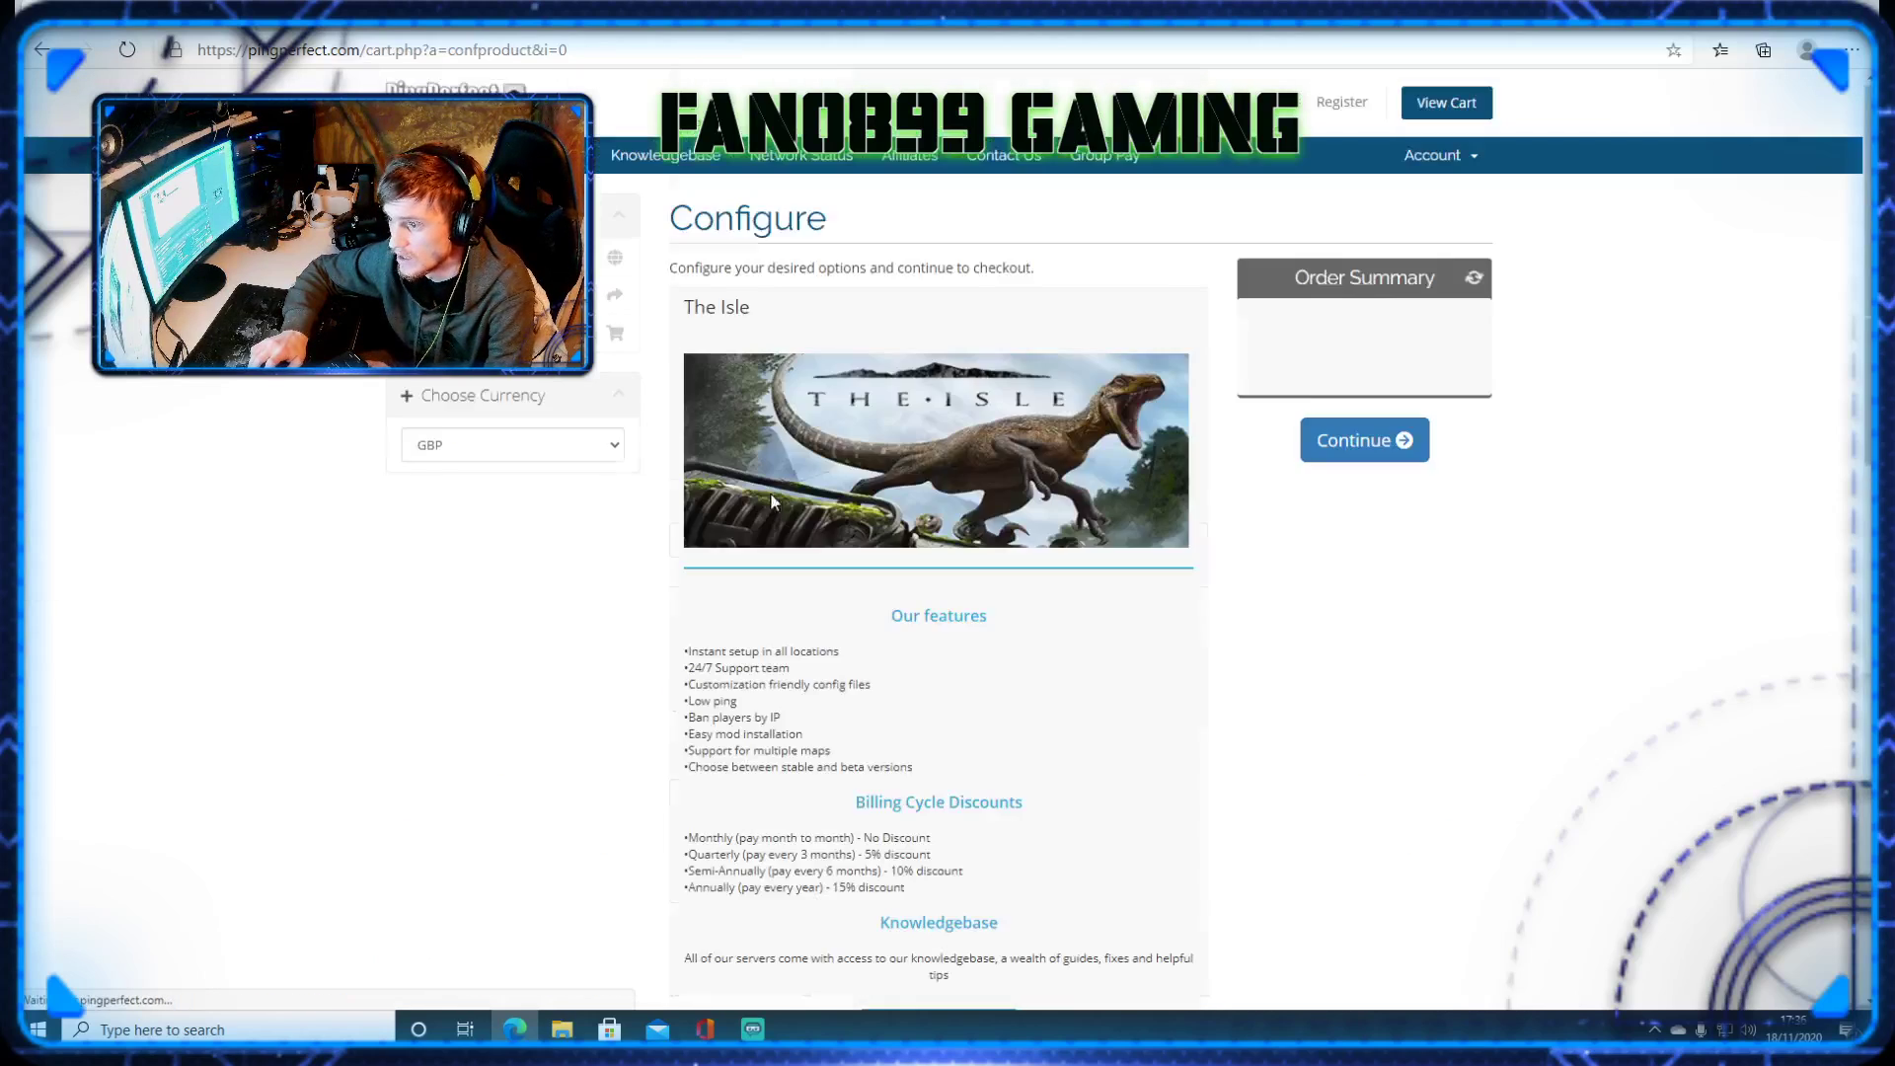
pyautogui.scroll(6, 775, 474)
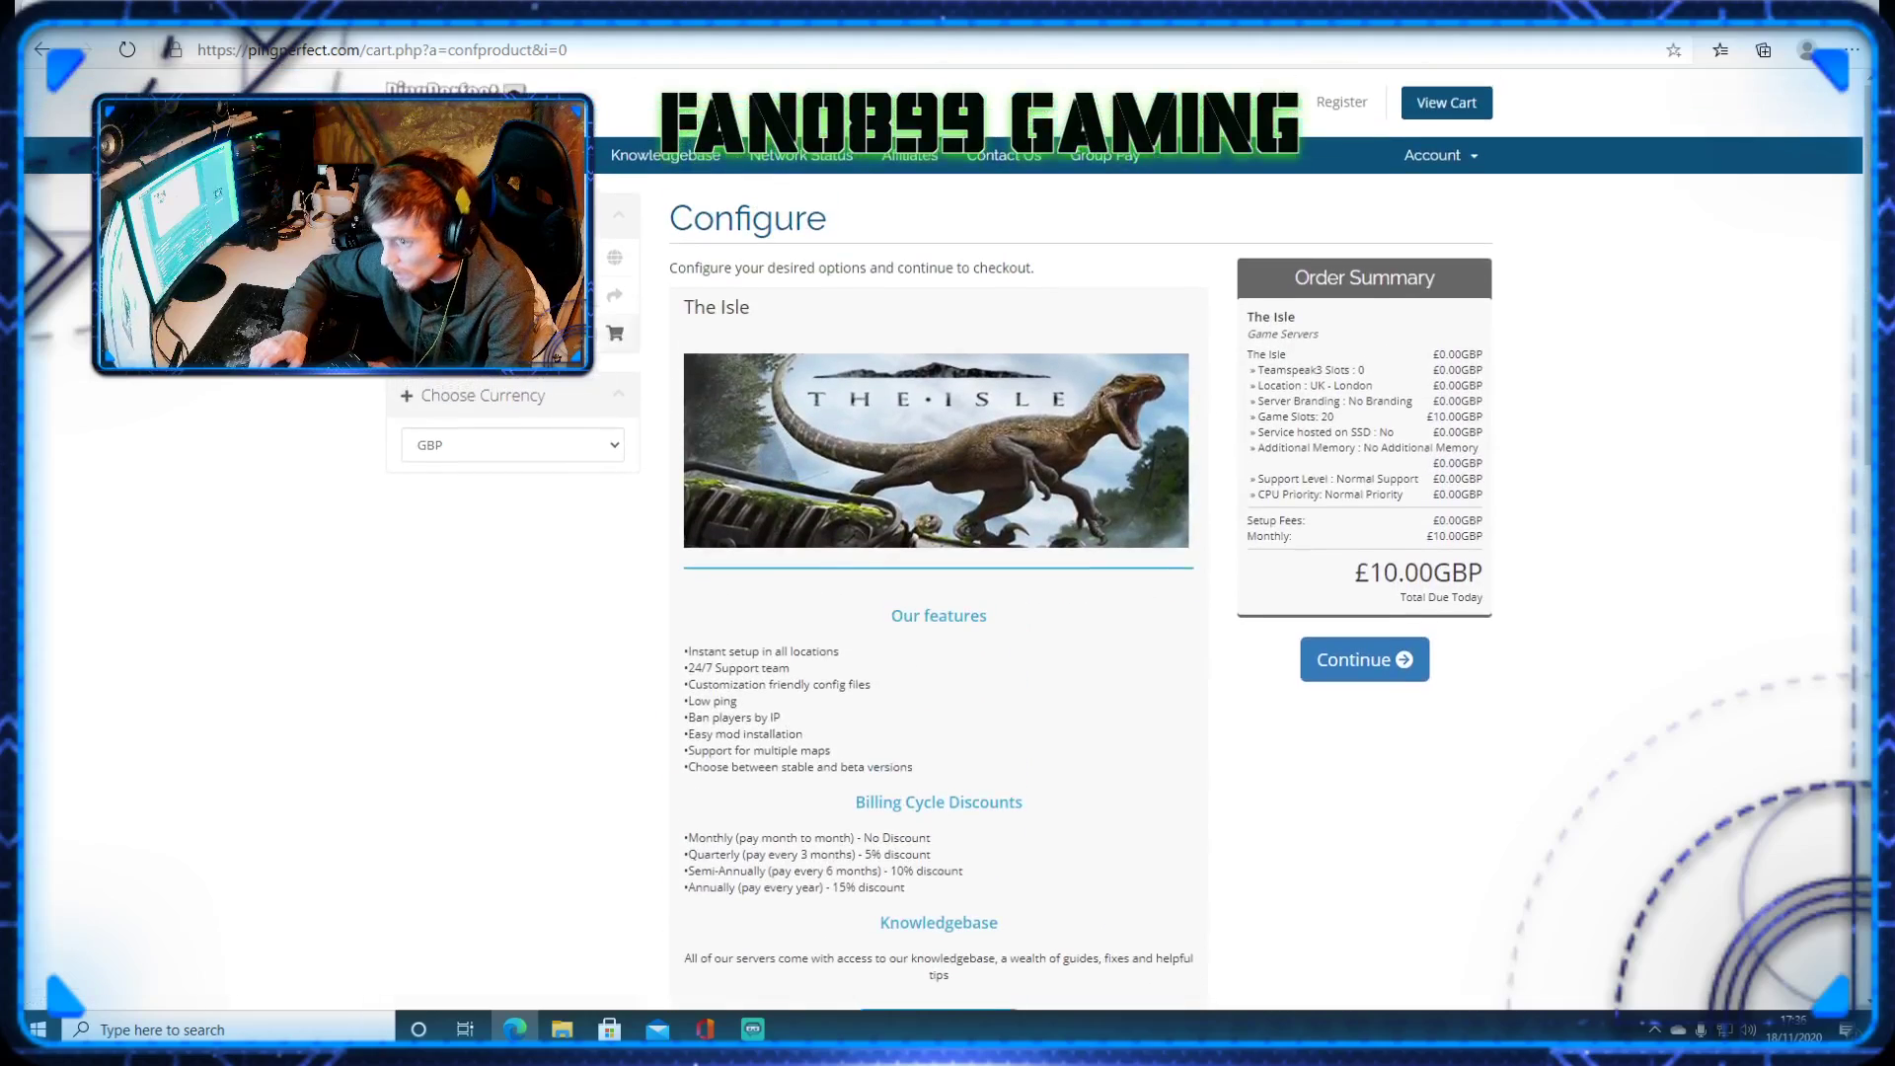
pyautogui.scroll(-5, 808, 387)
pyautogui.scroll(3, 845, 376)
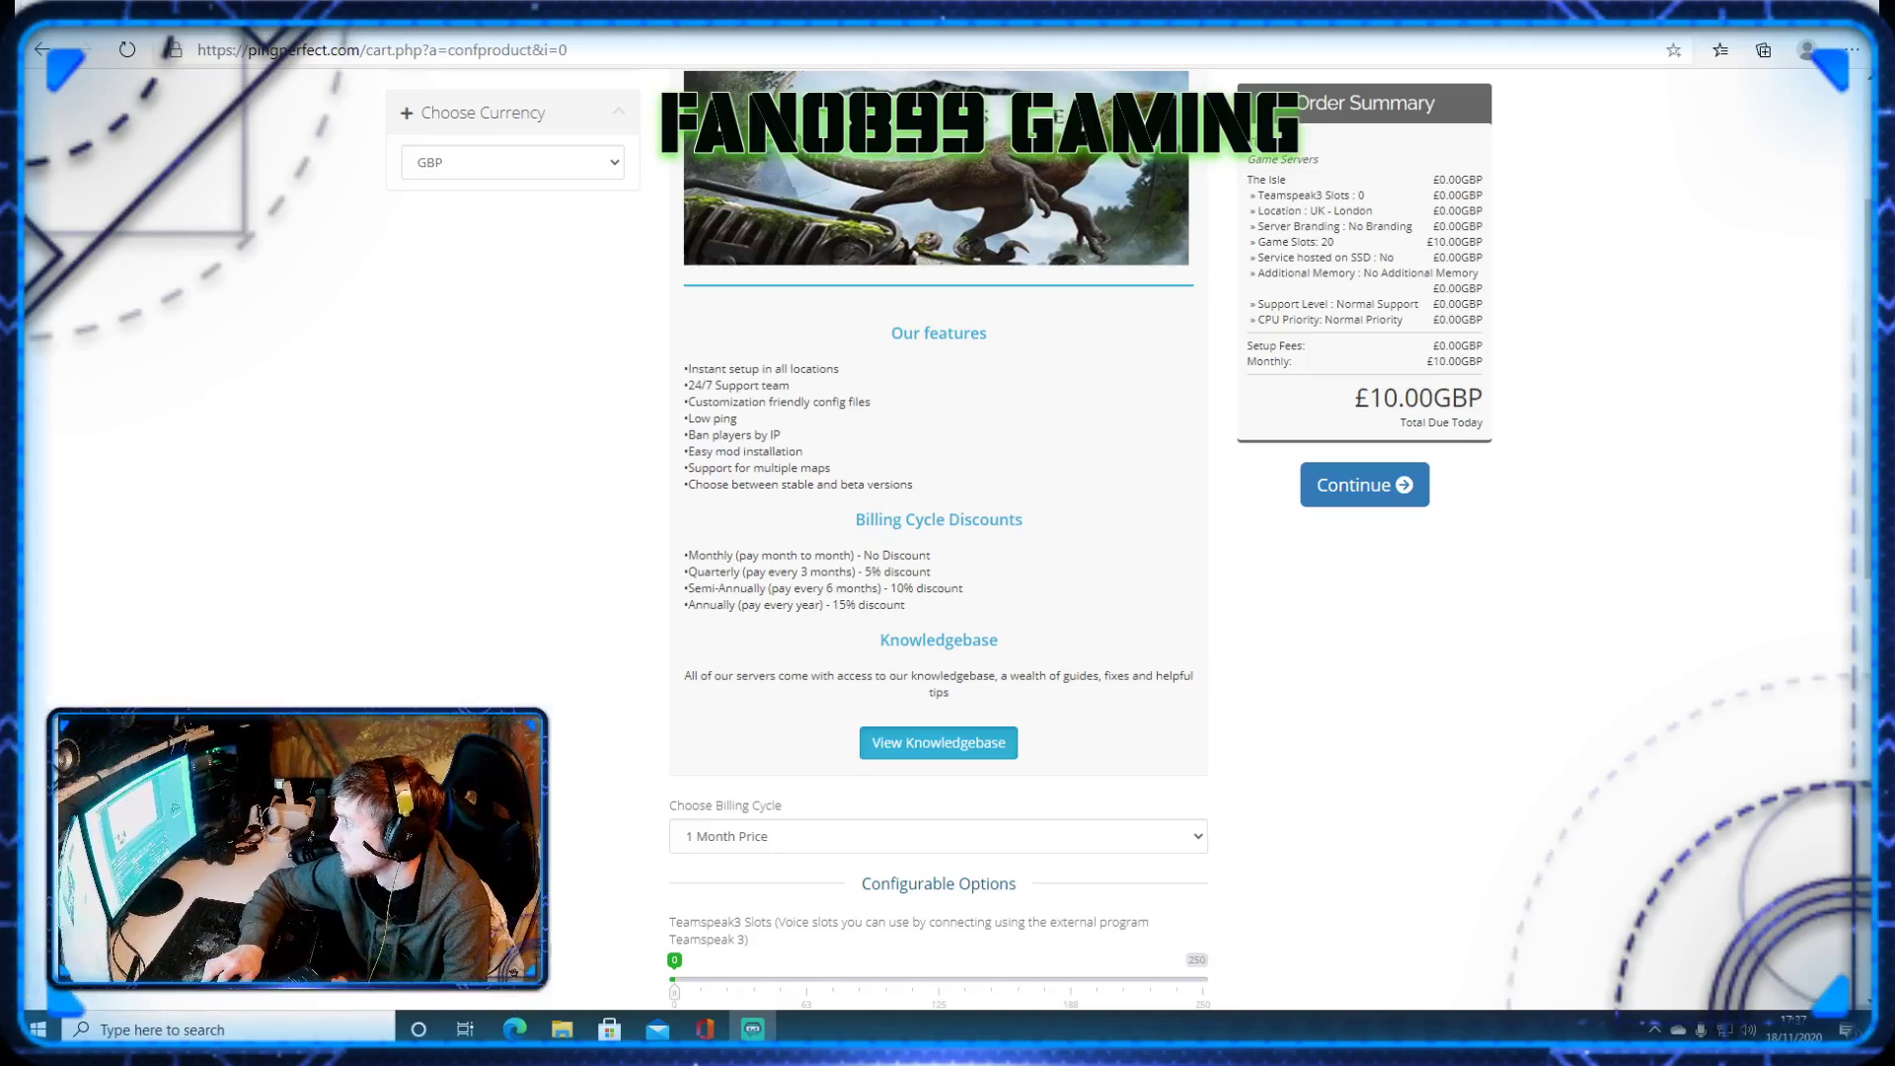
pyautogui.click(1583, 533)
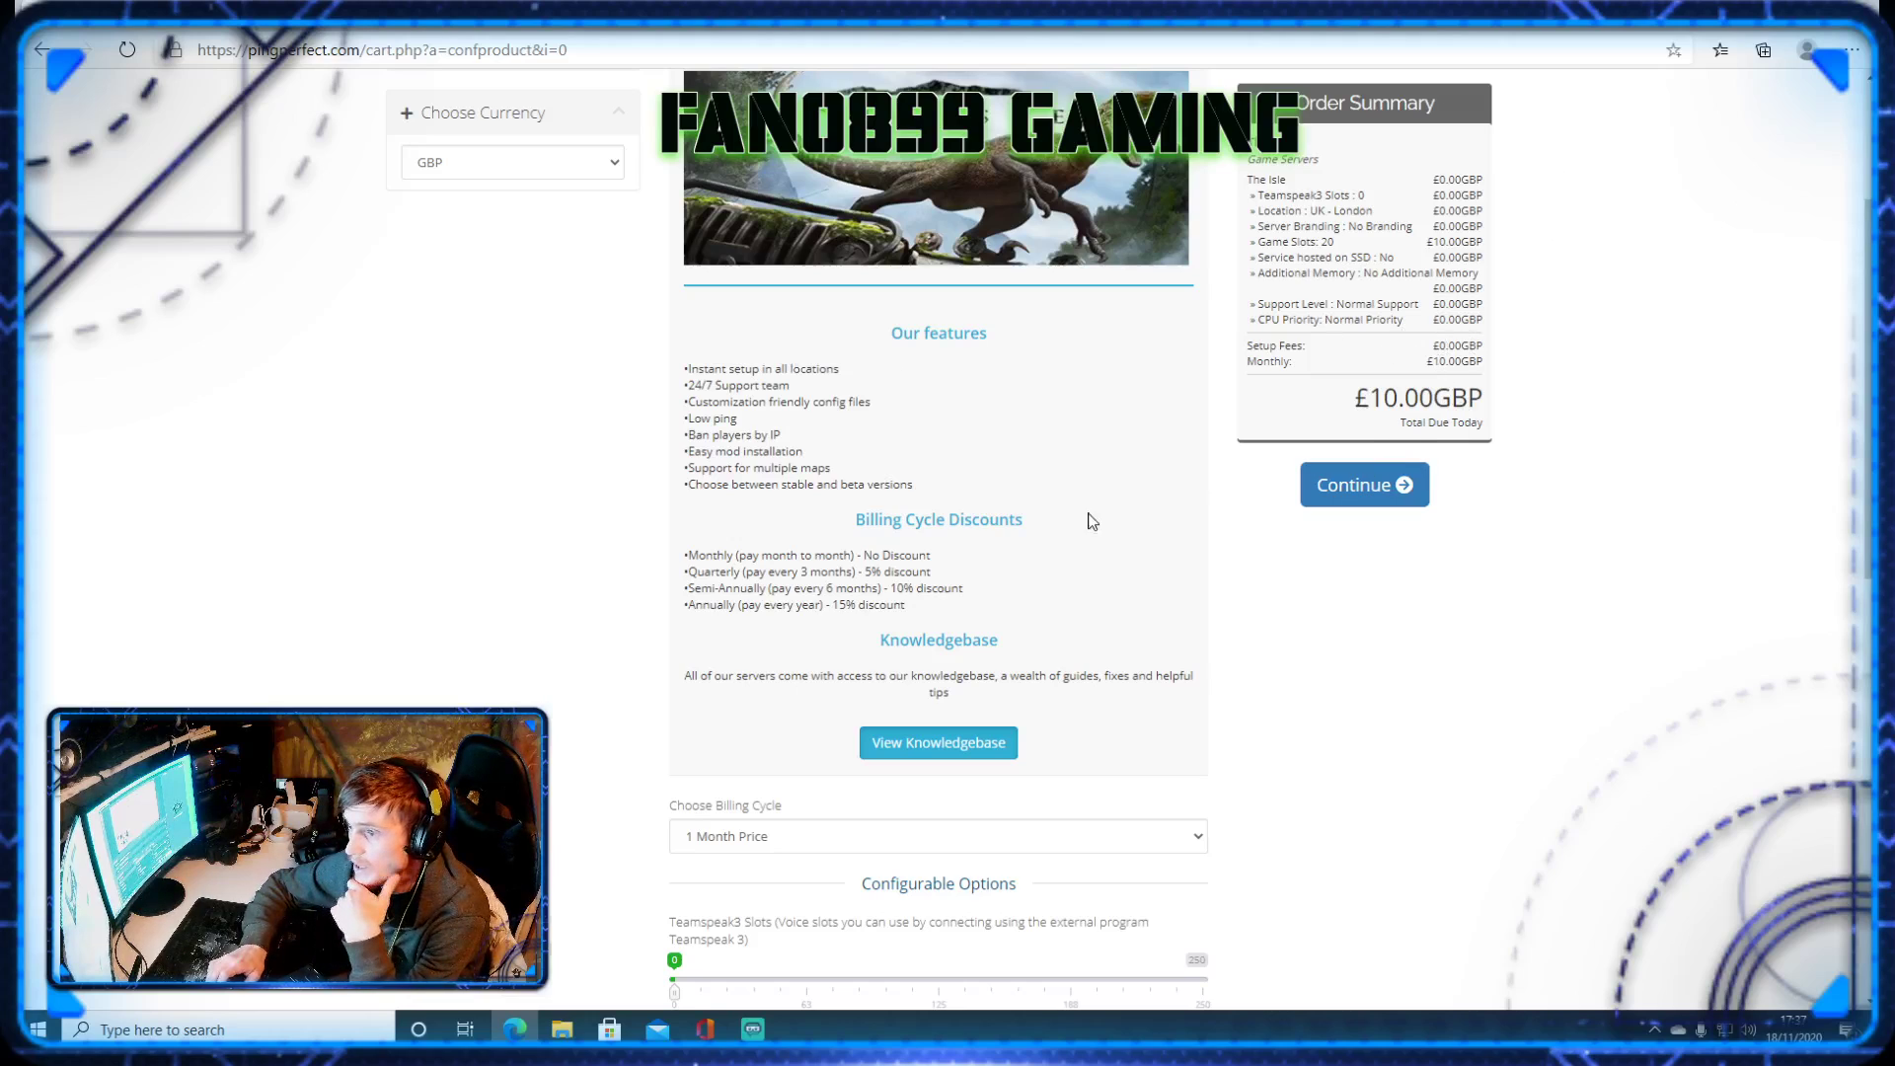
pyautogui.scroll(-5, 1052, 614)
pyautogui.scroll(5, 1046, 641)
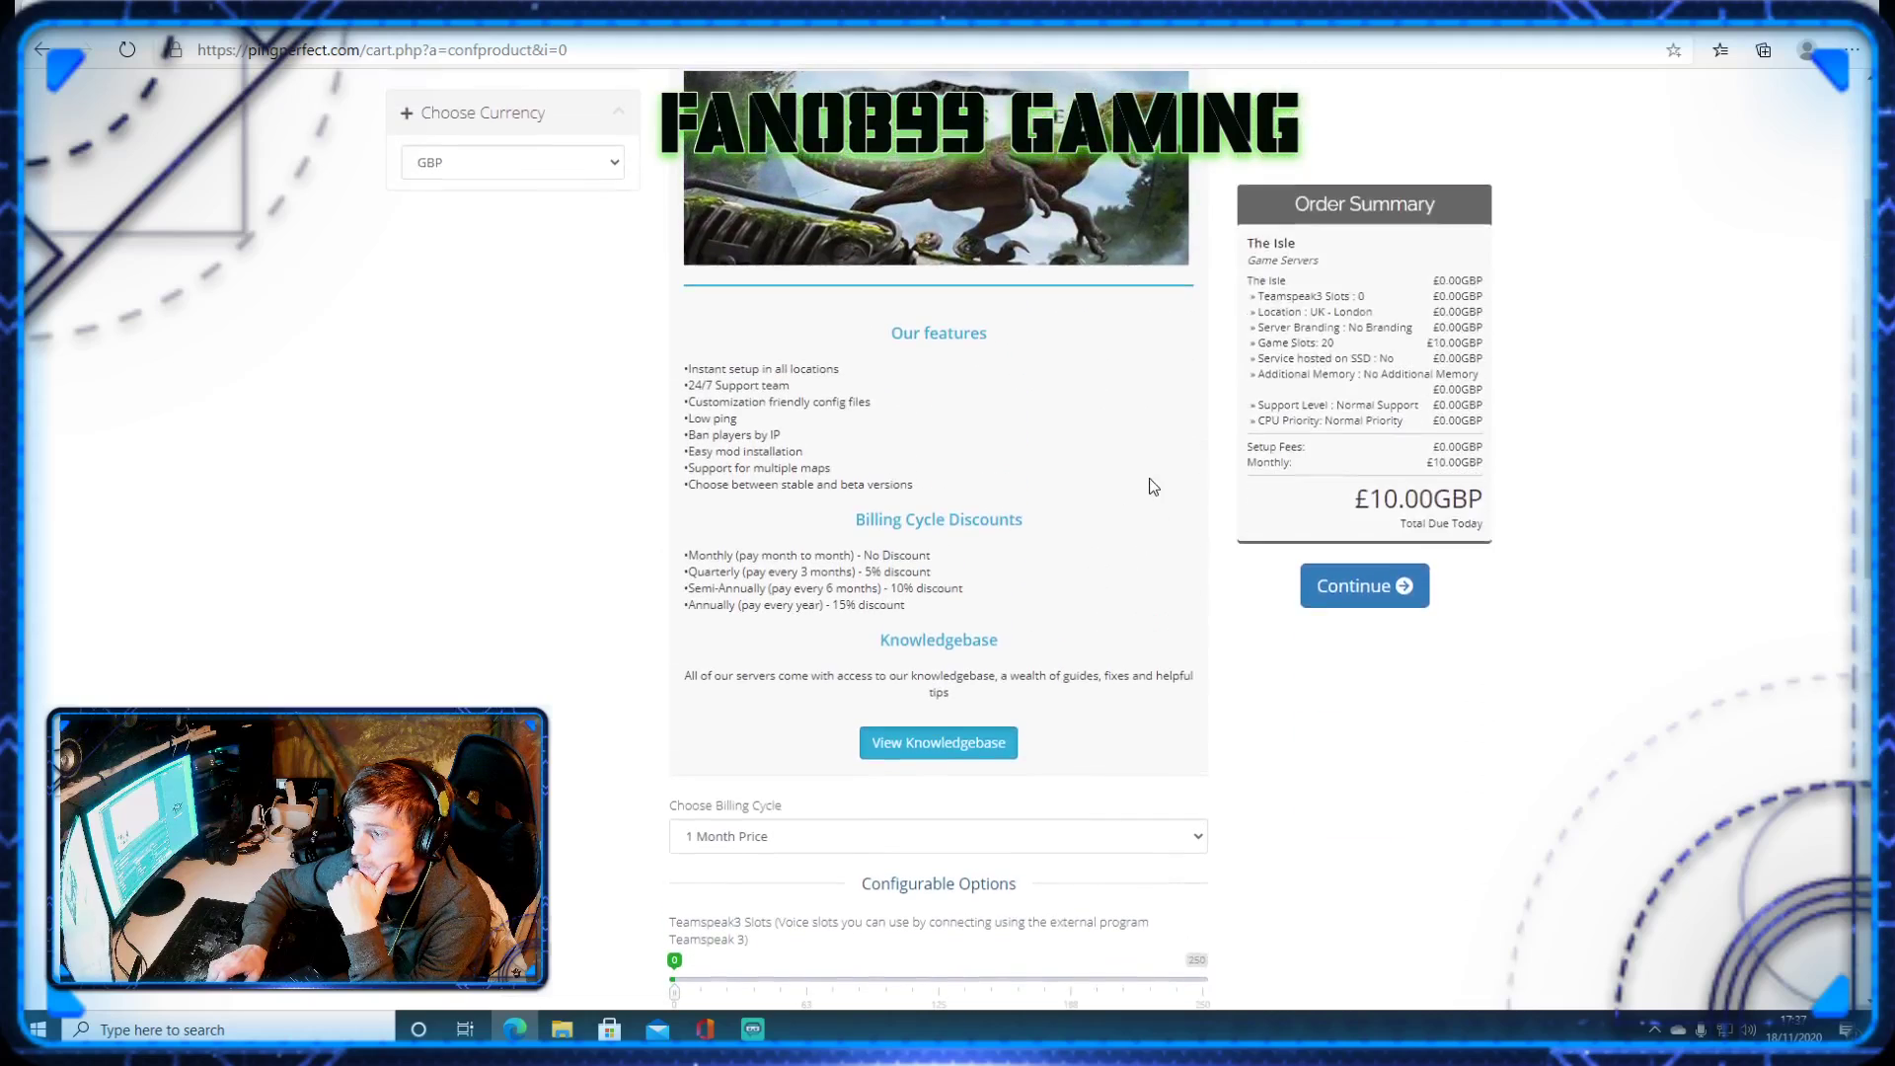
pyautogui.scroll(-5, 1142, 486)
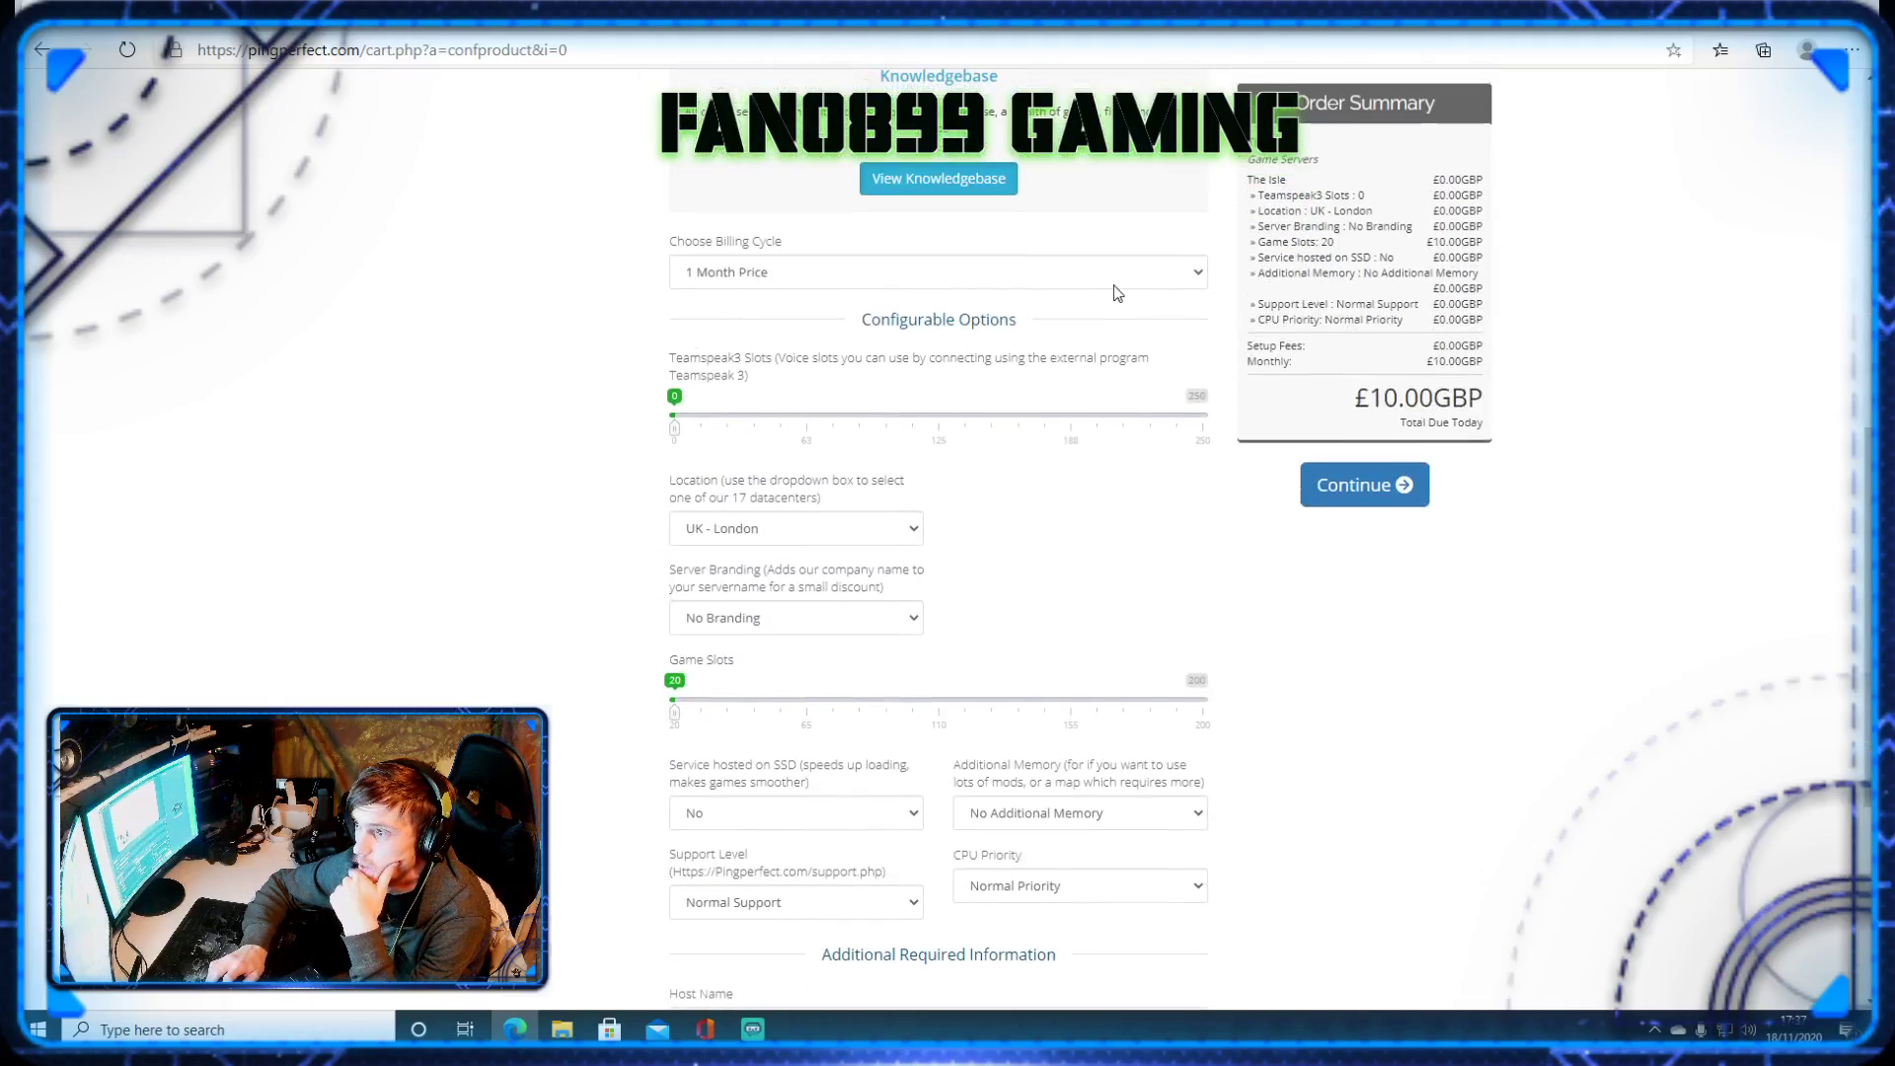
# Keep 1 Month Price billing and UK - London location, then check the Server Branding choices
pyautogui.click(1161, 272)
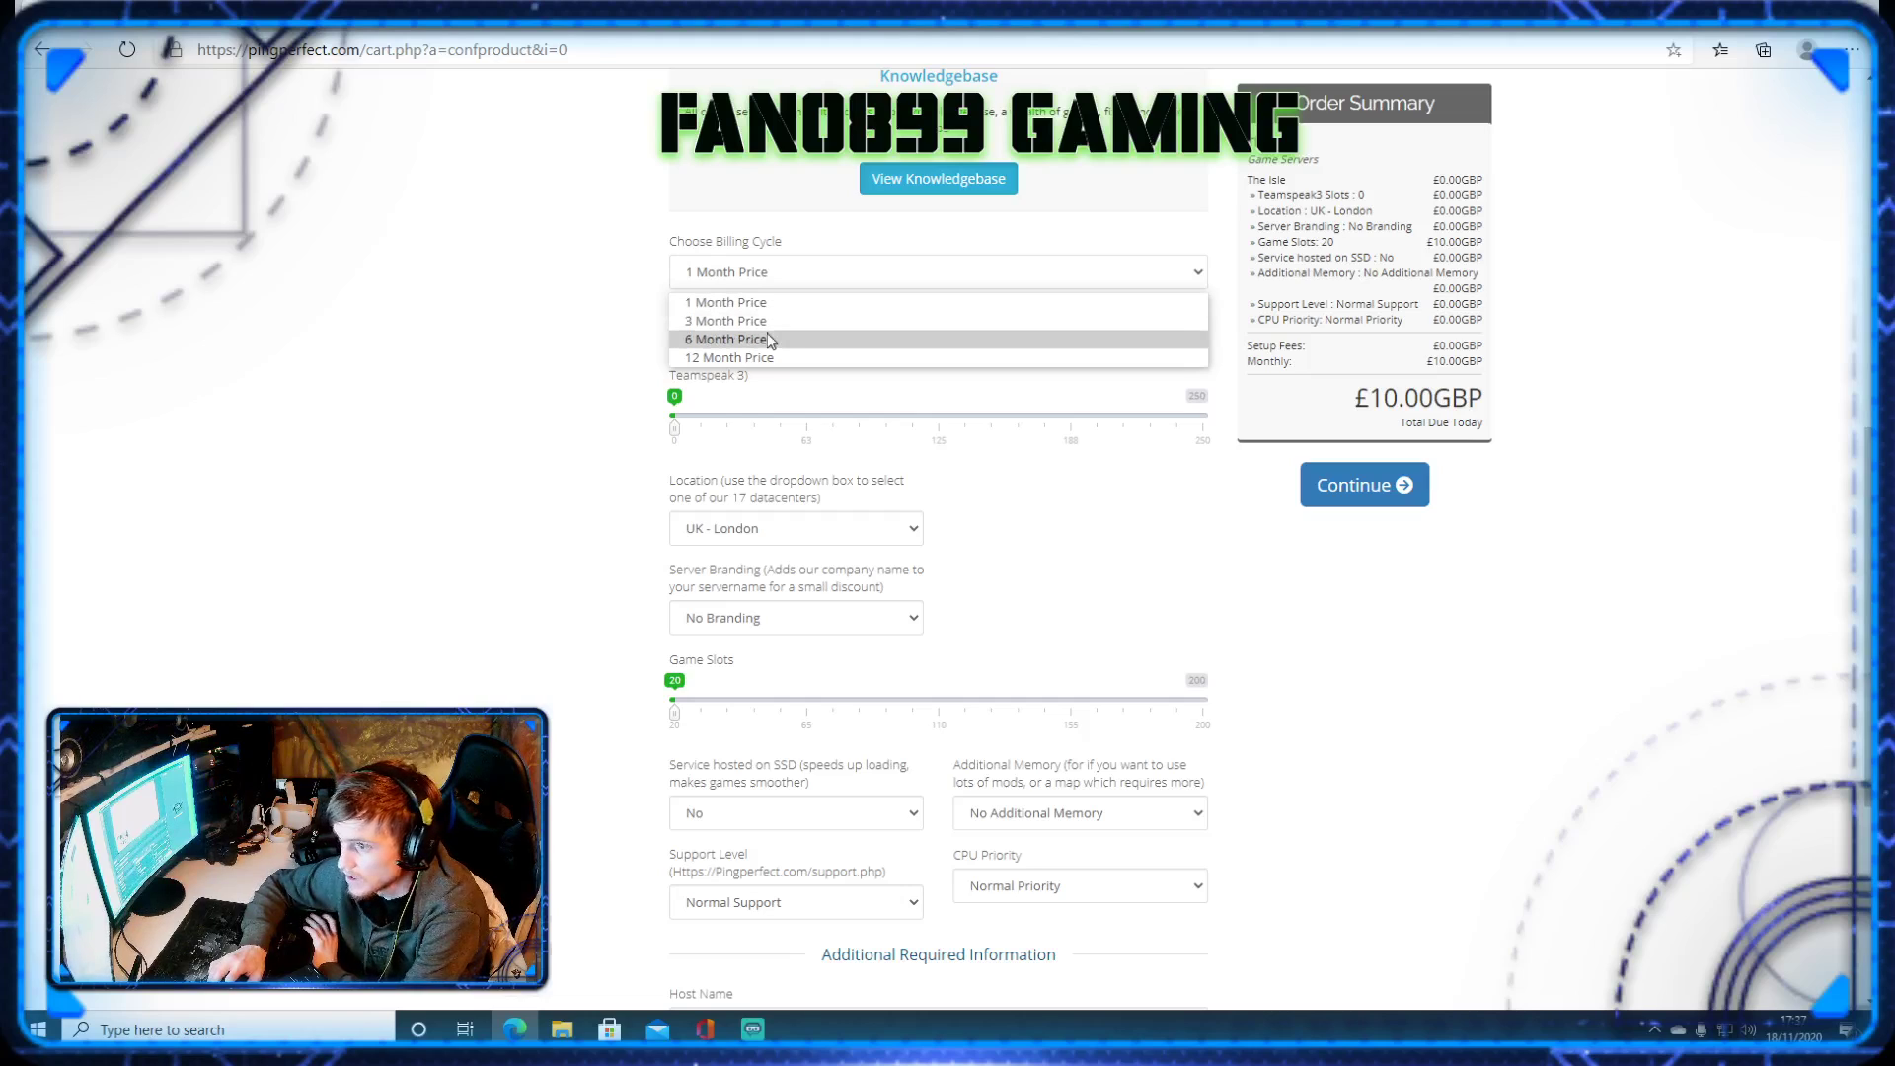
pyautogui.click(1198, 272)
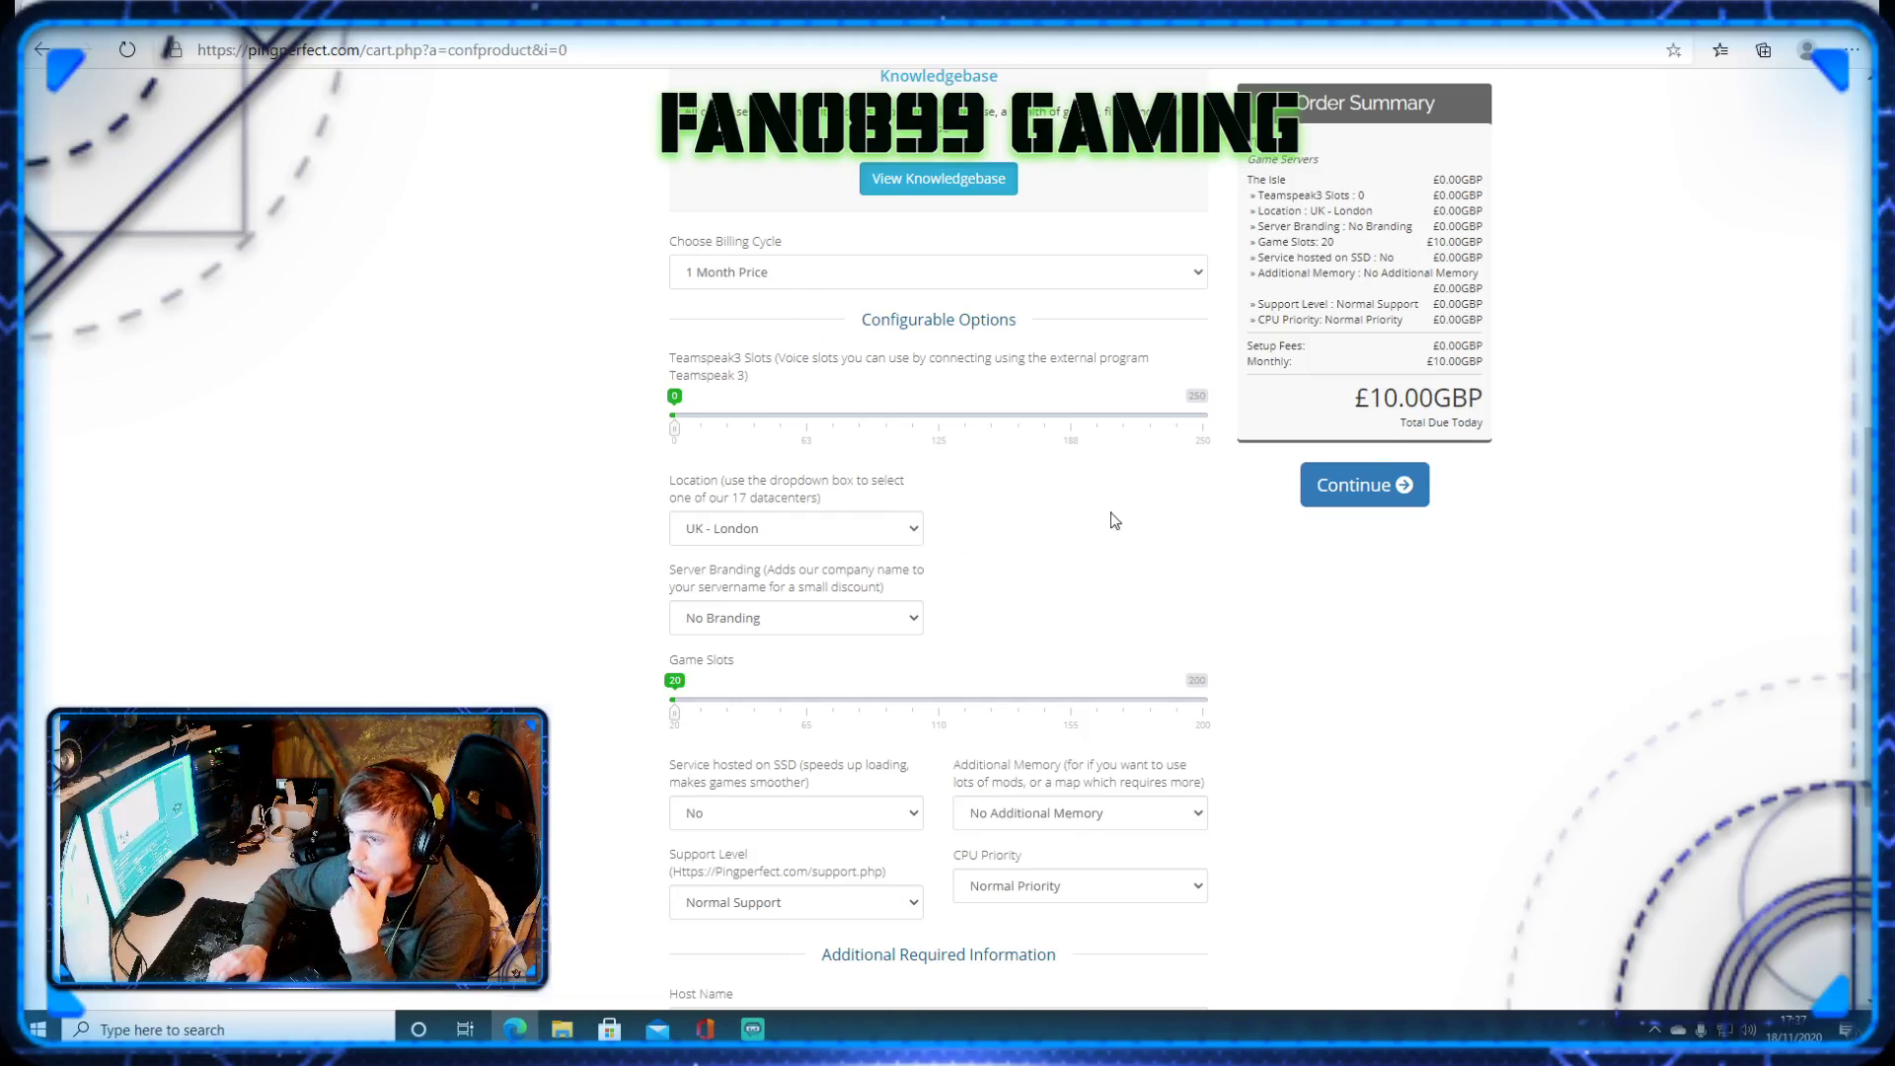
pyautogui.scroll(-1, 1114, 520)
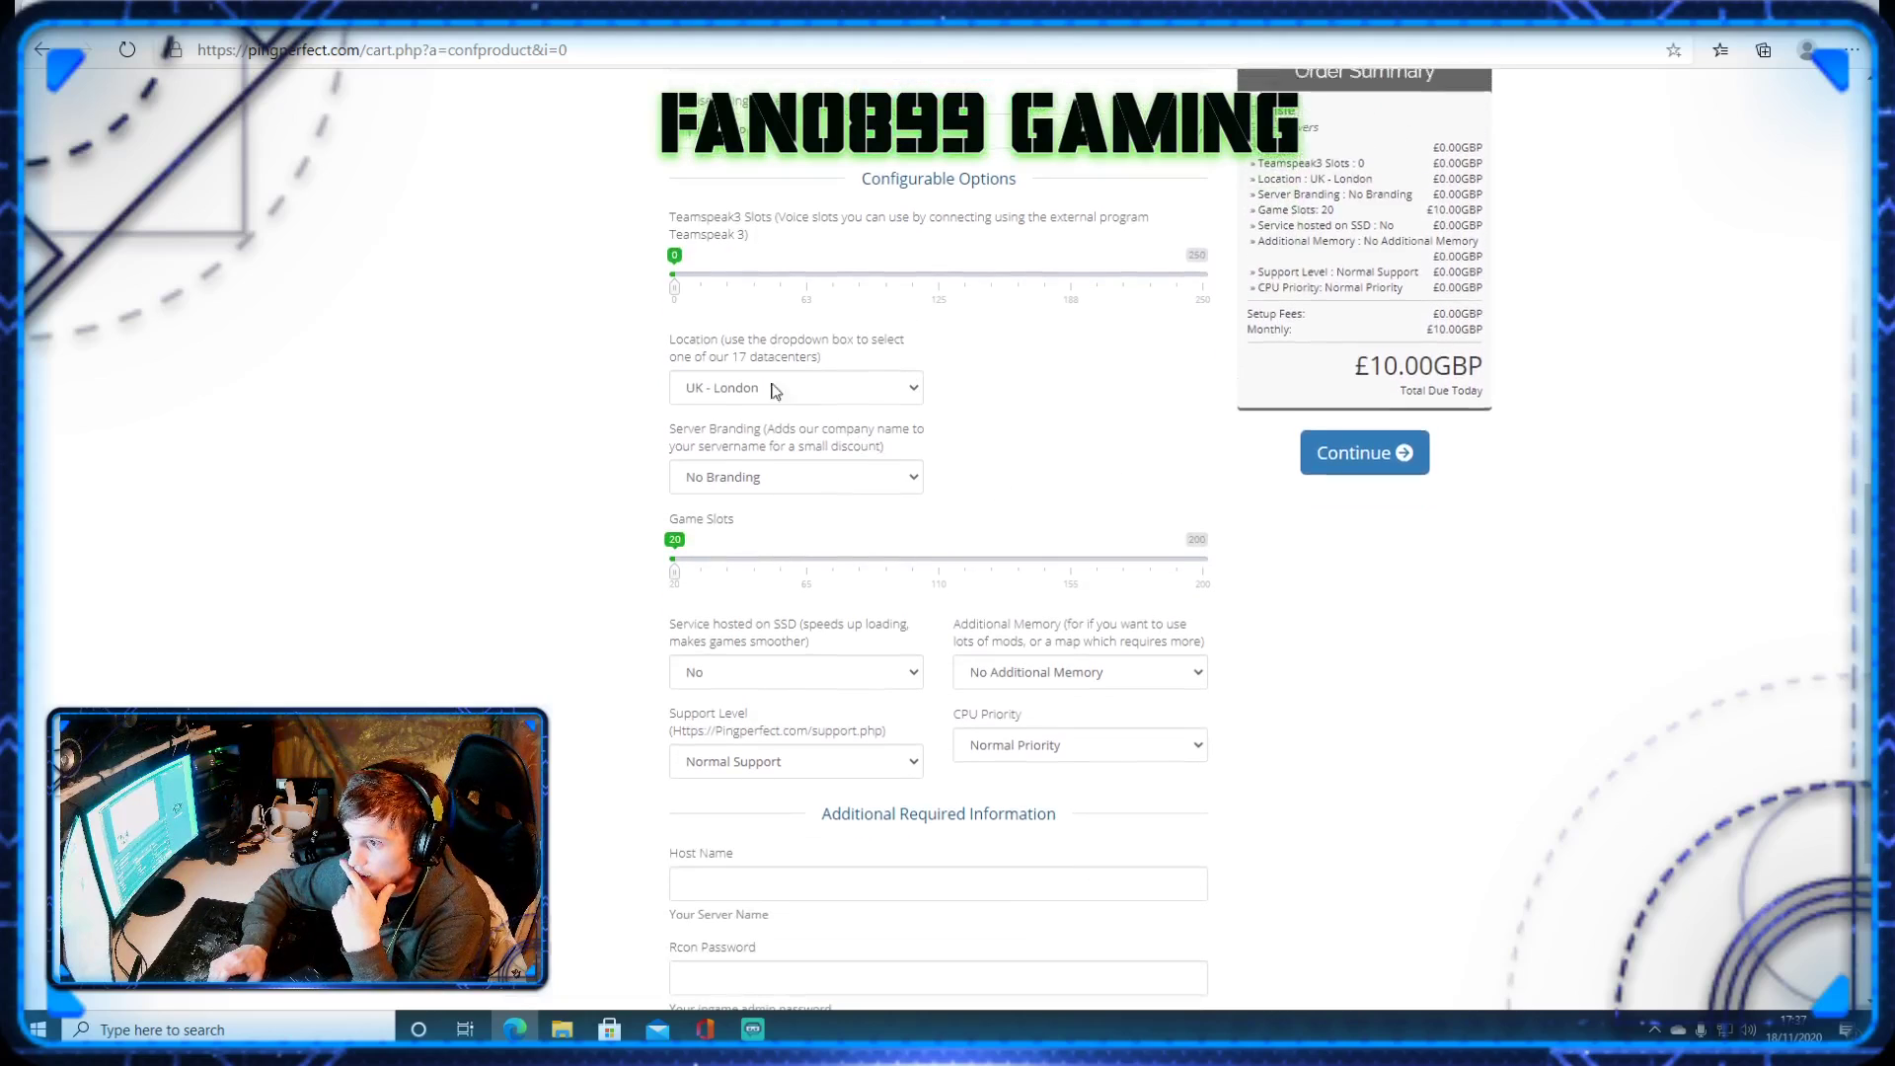
pyautogui.click(912, 387)
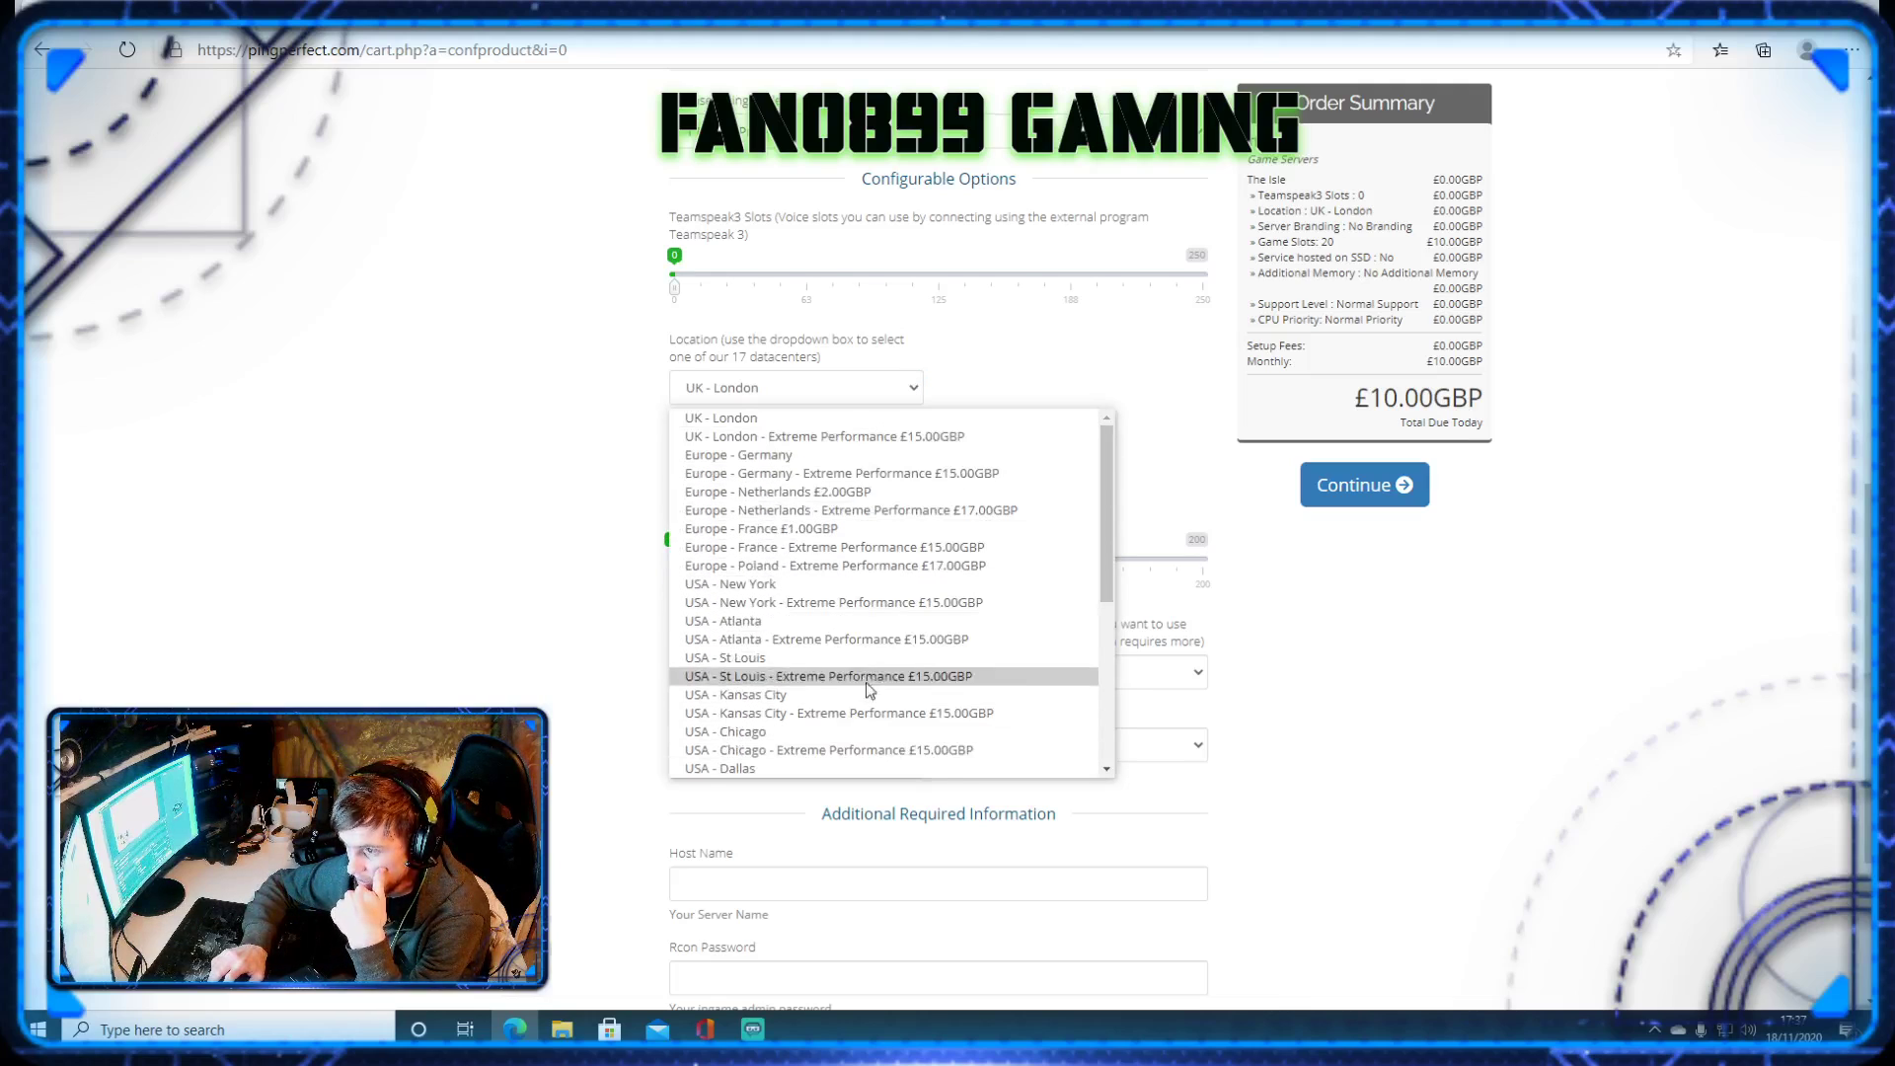
pyautogui.click(719, 423)
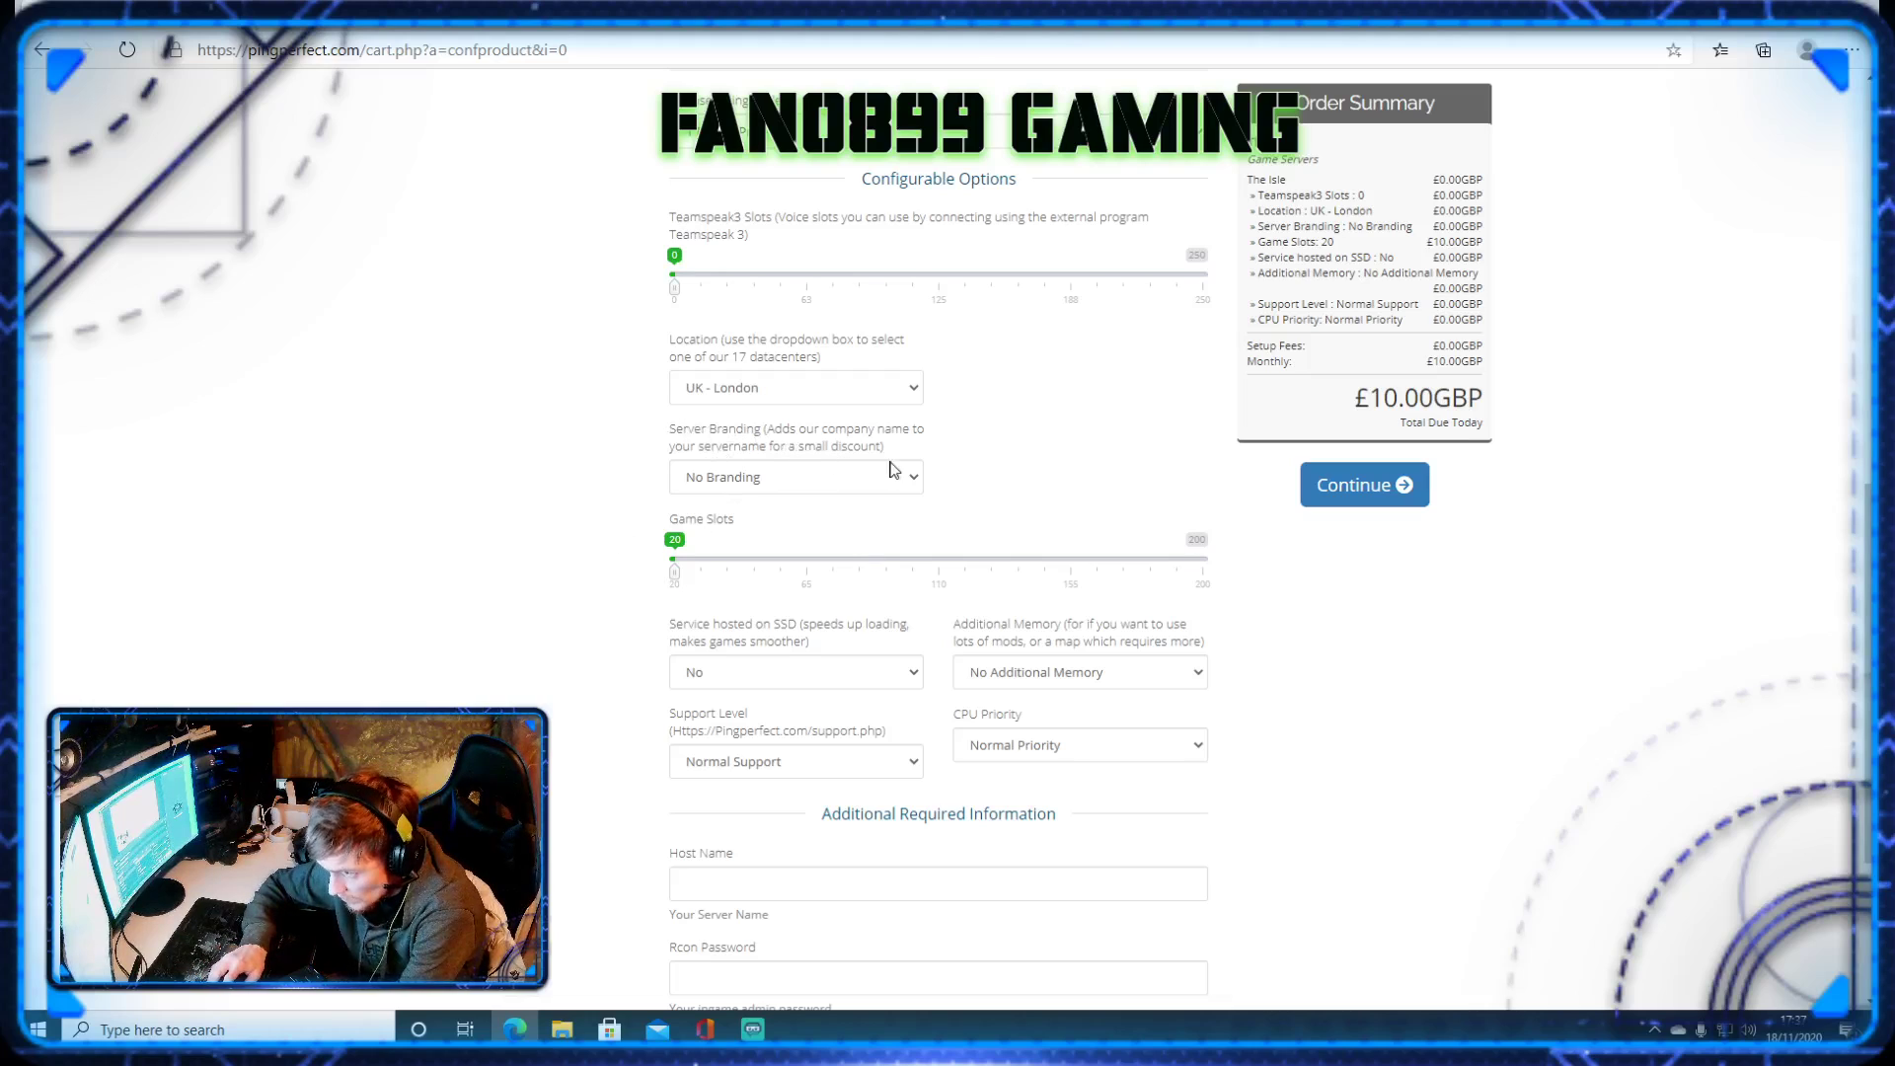
pyautogui.click(908, 488)
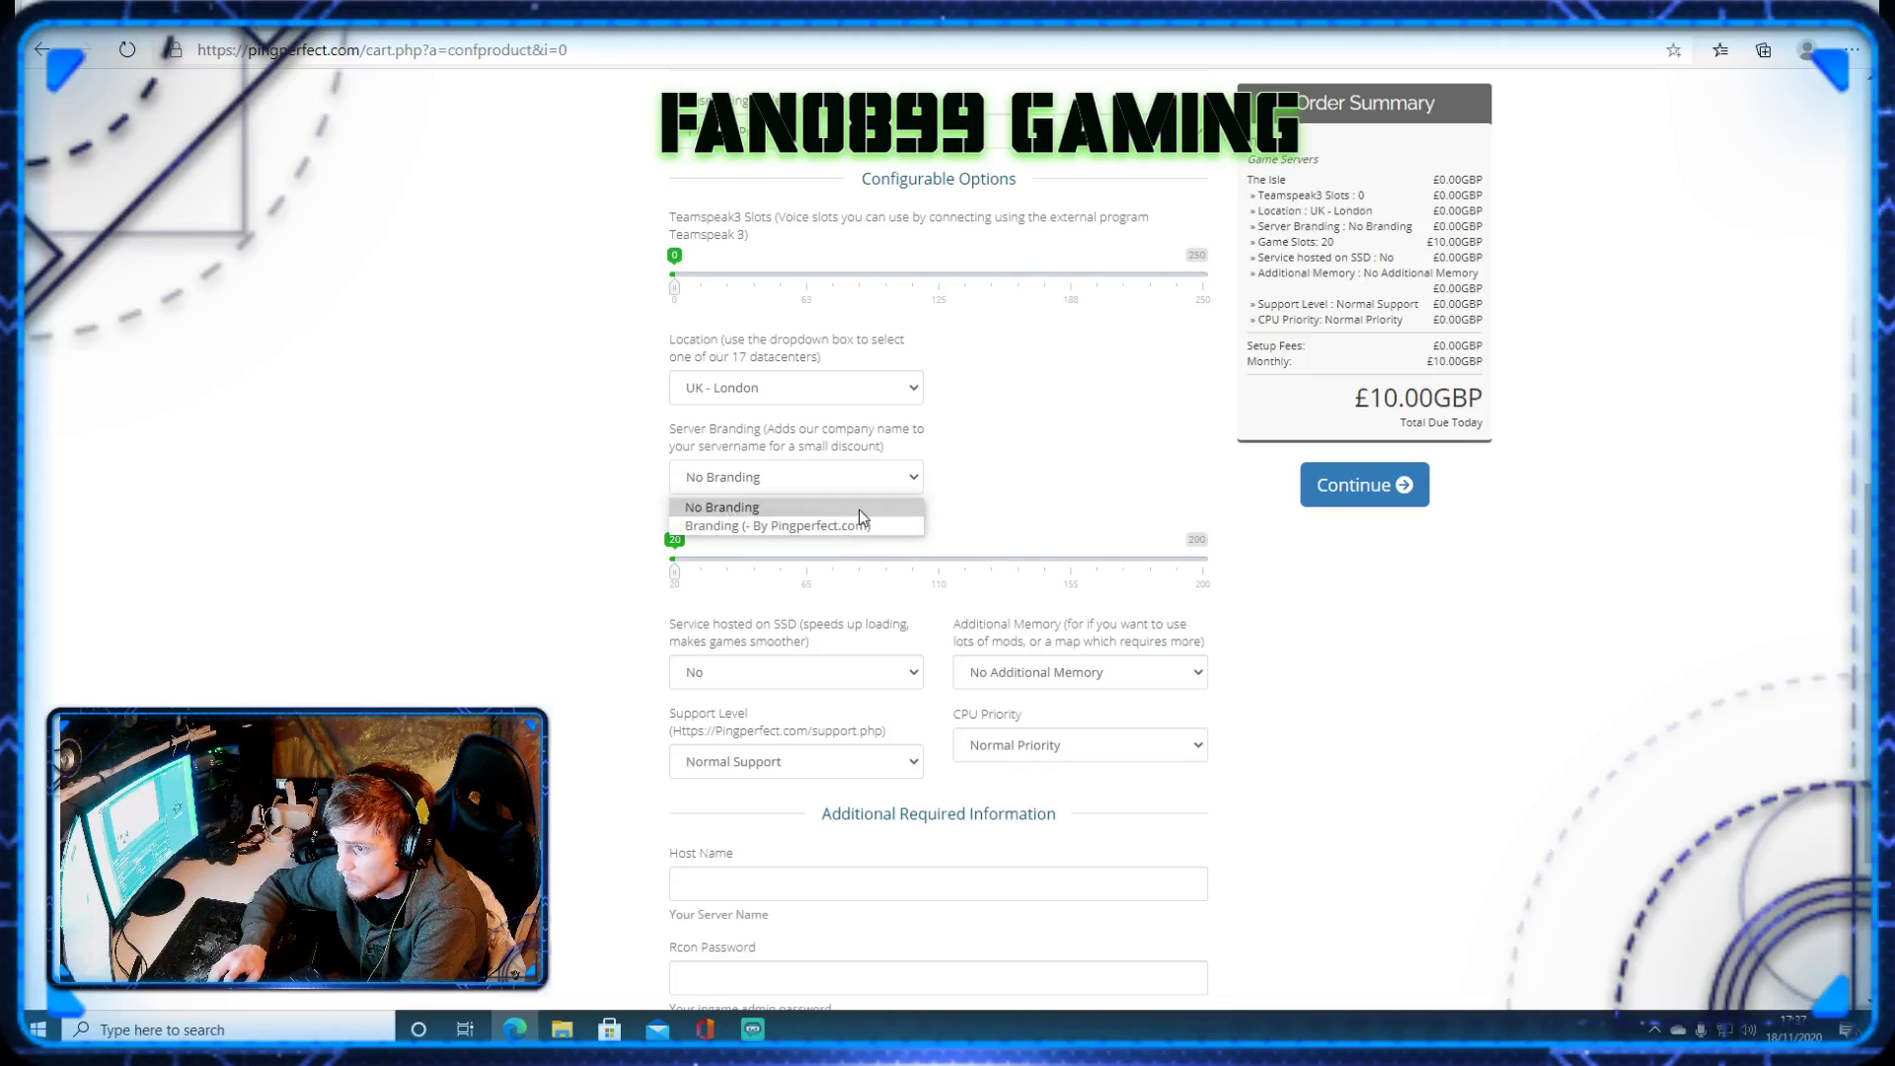
# Keep No Branding and drag the Game Slots slider down to 100
pyautogui.click(792, 507)
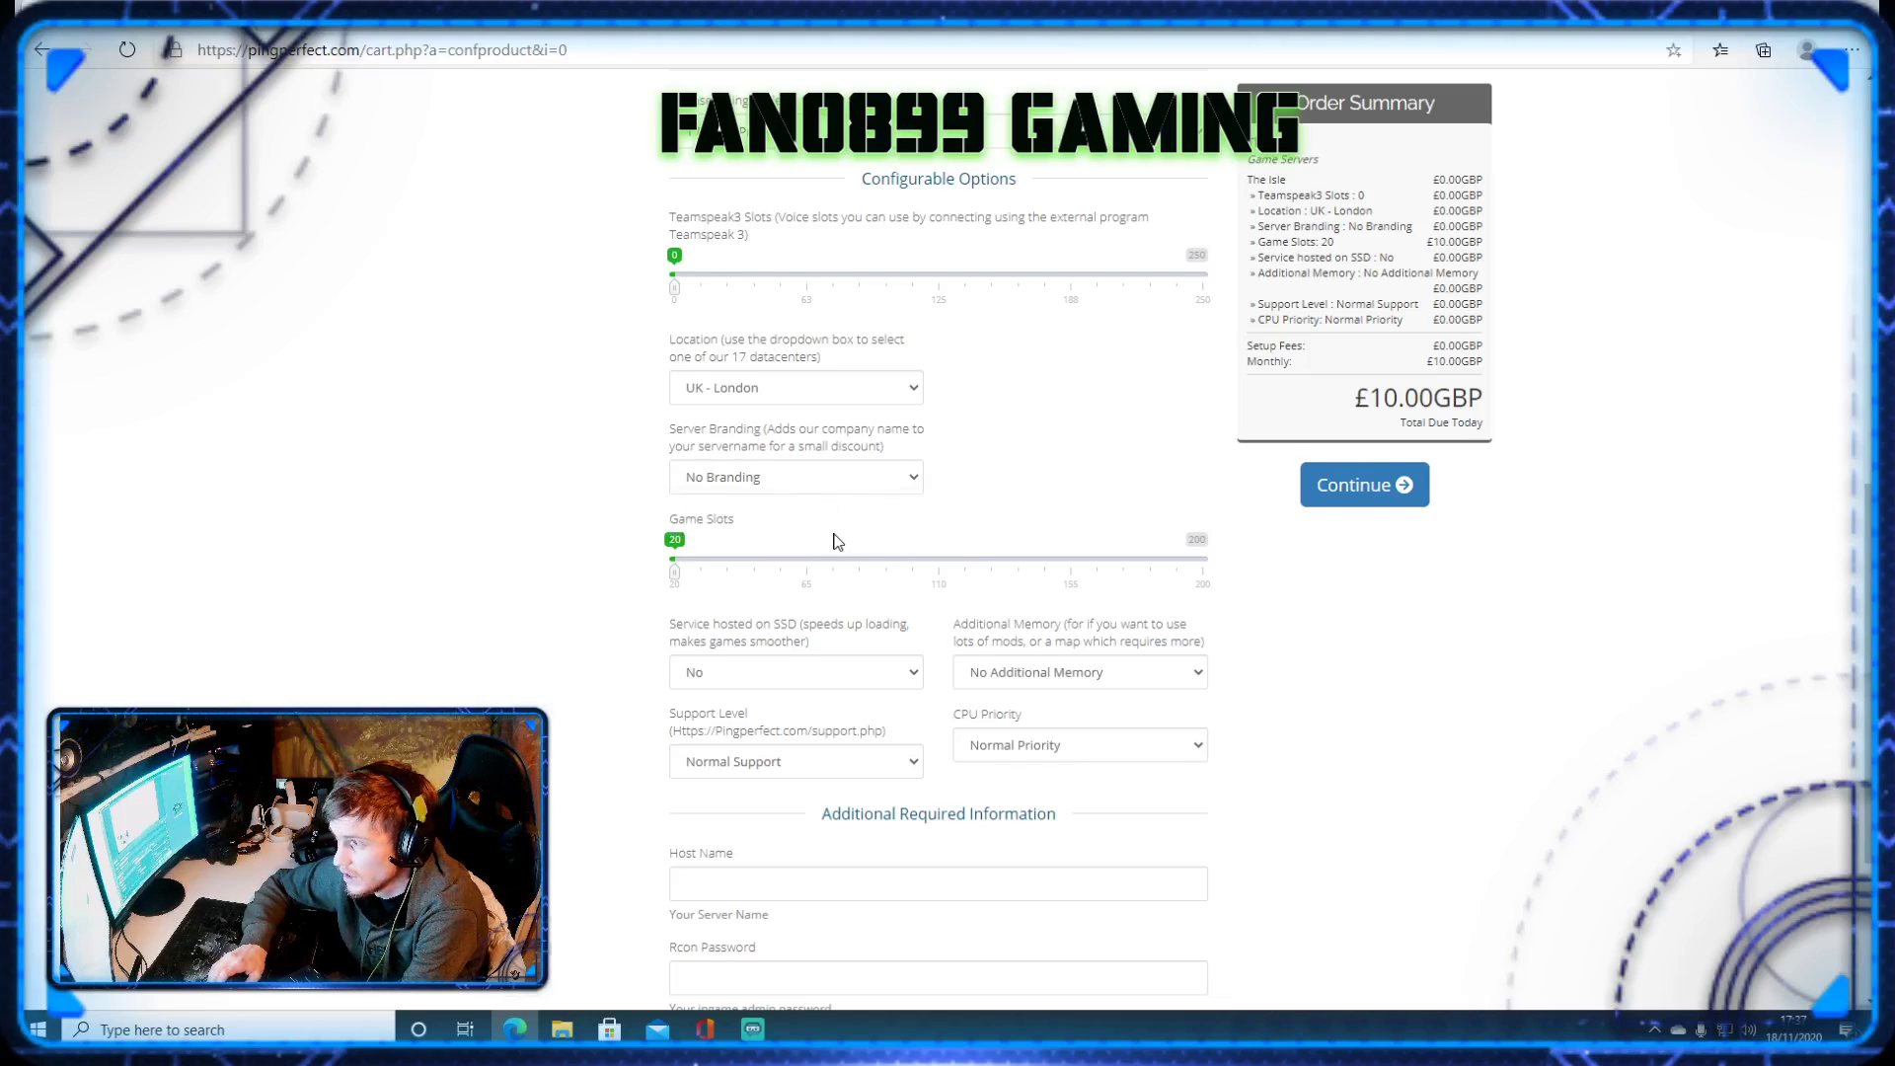
pyautogui.scroll(-1, 834, 541)
pyautogui.moveTo(675, 430); pyautogui.dragTo(1200, 437)
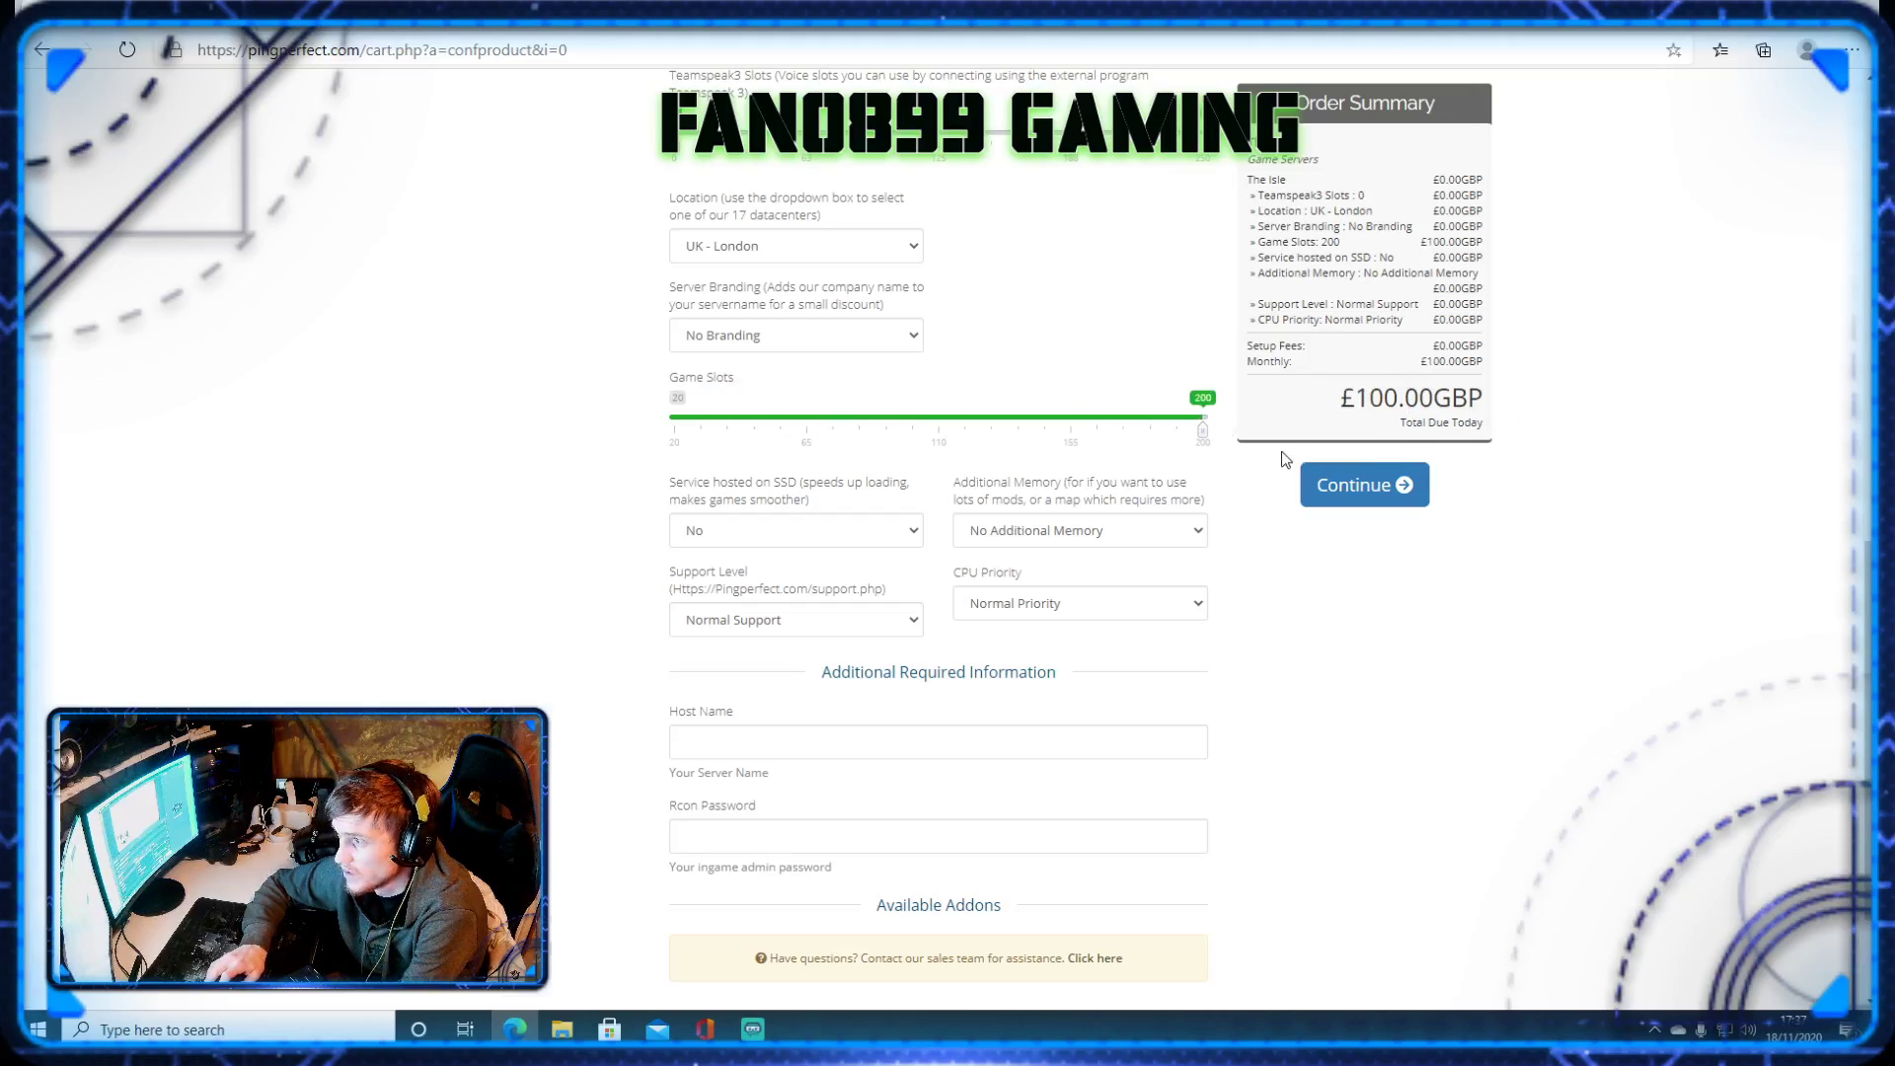
pyautogui.moveTo(1204, 436); pyautogui.dragTo(951, 452)
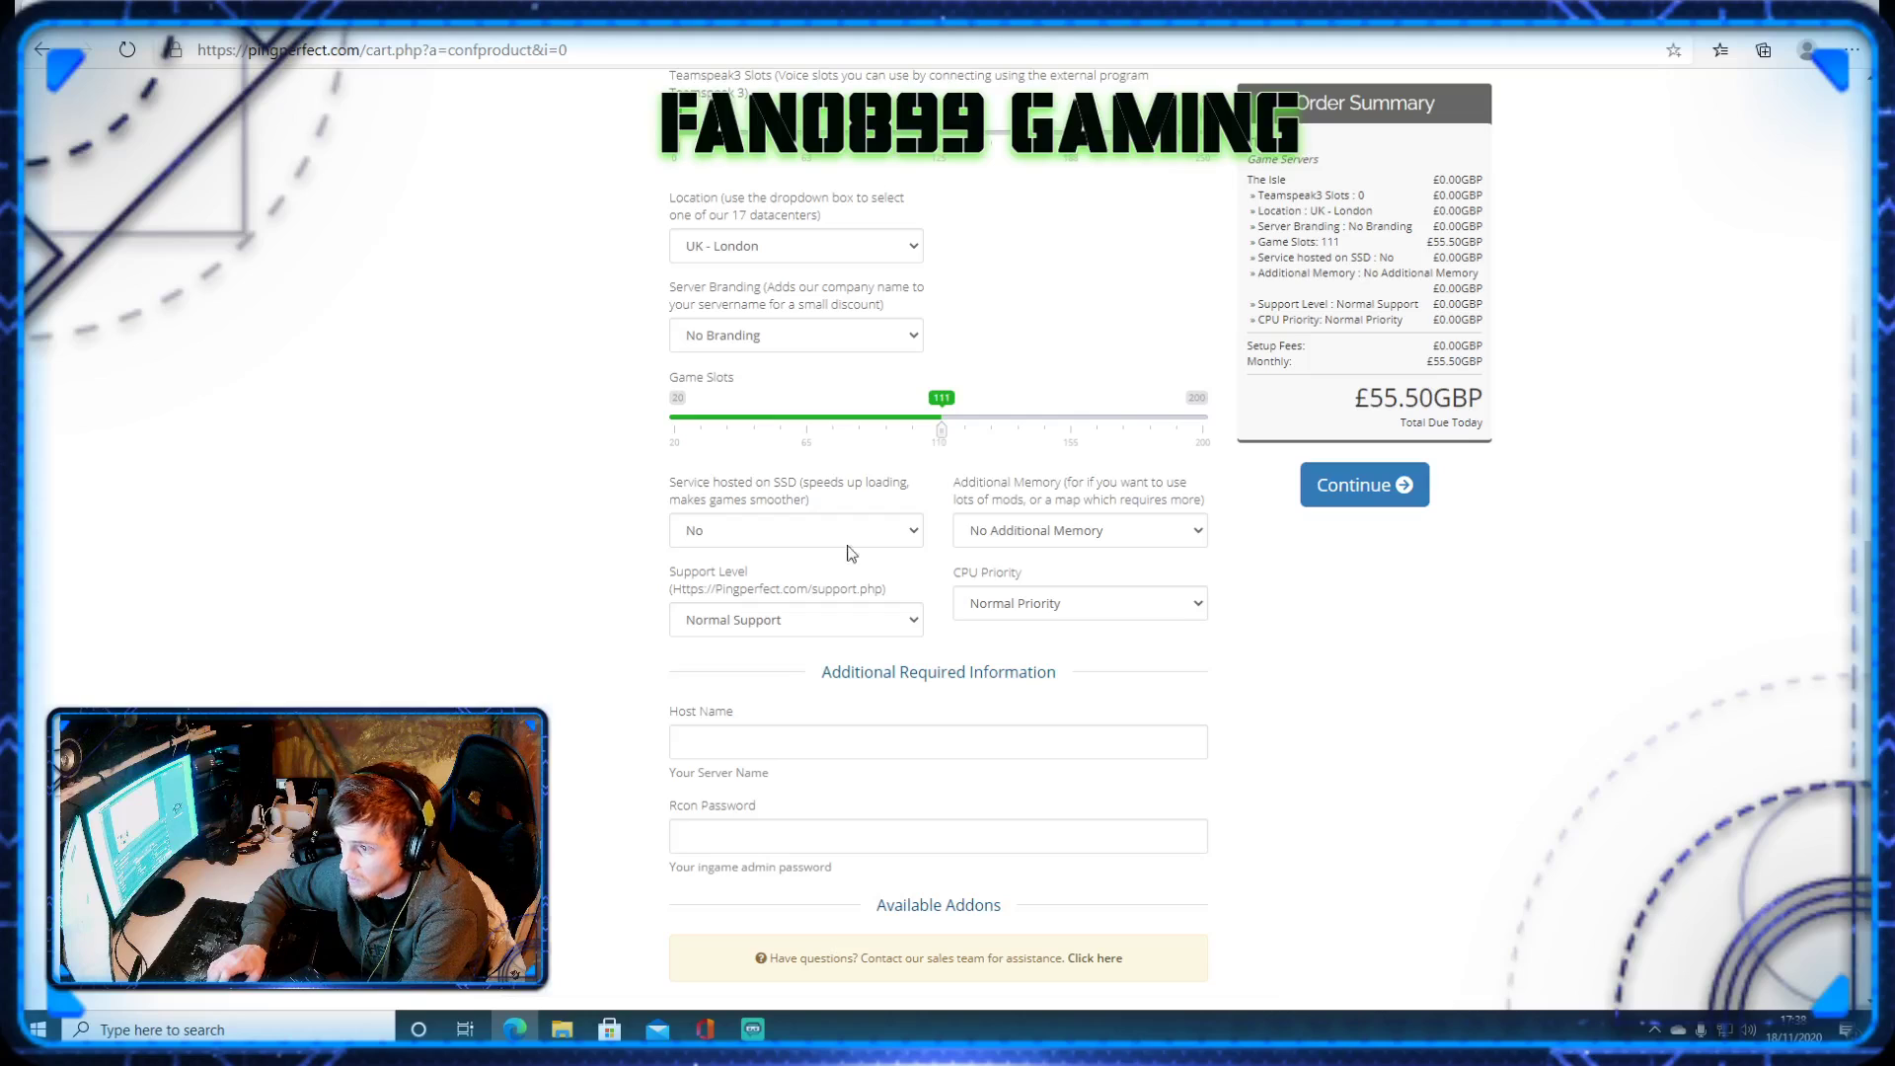
pyautogui.moveTo(945, 438); pyautogui.dragTo(908, 434)
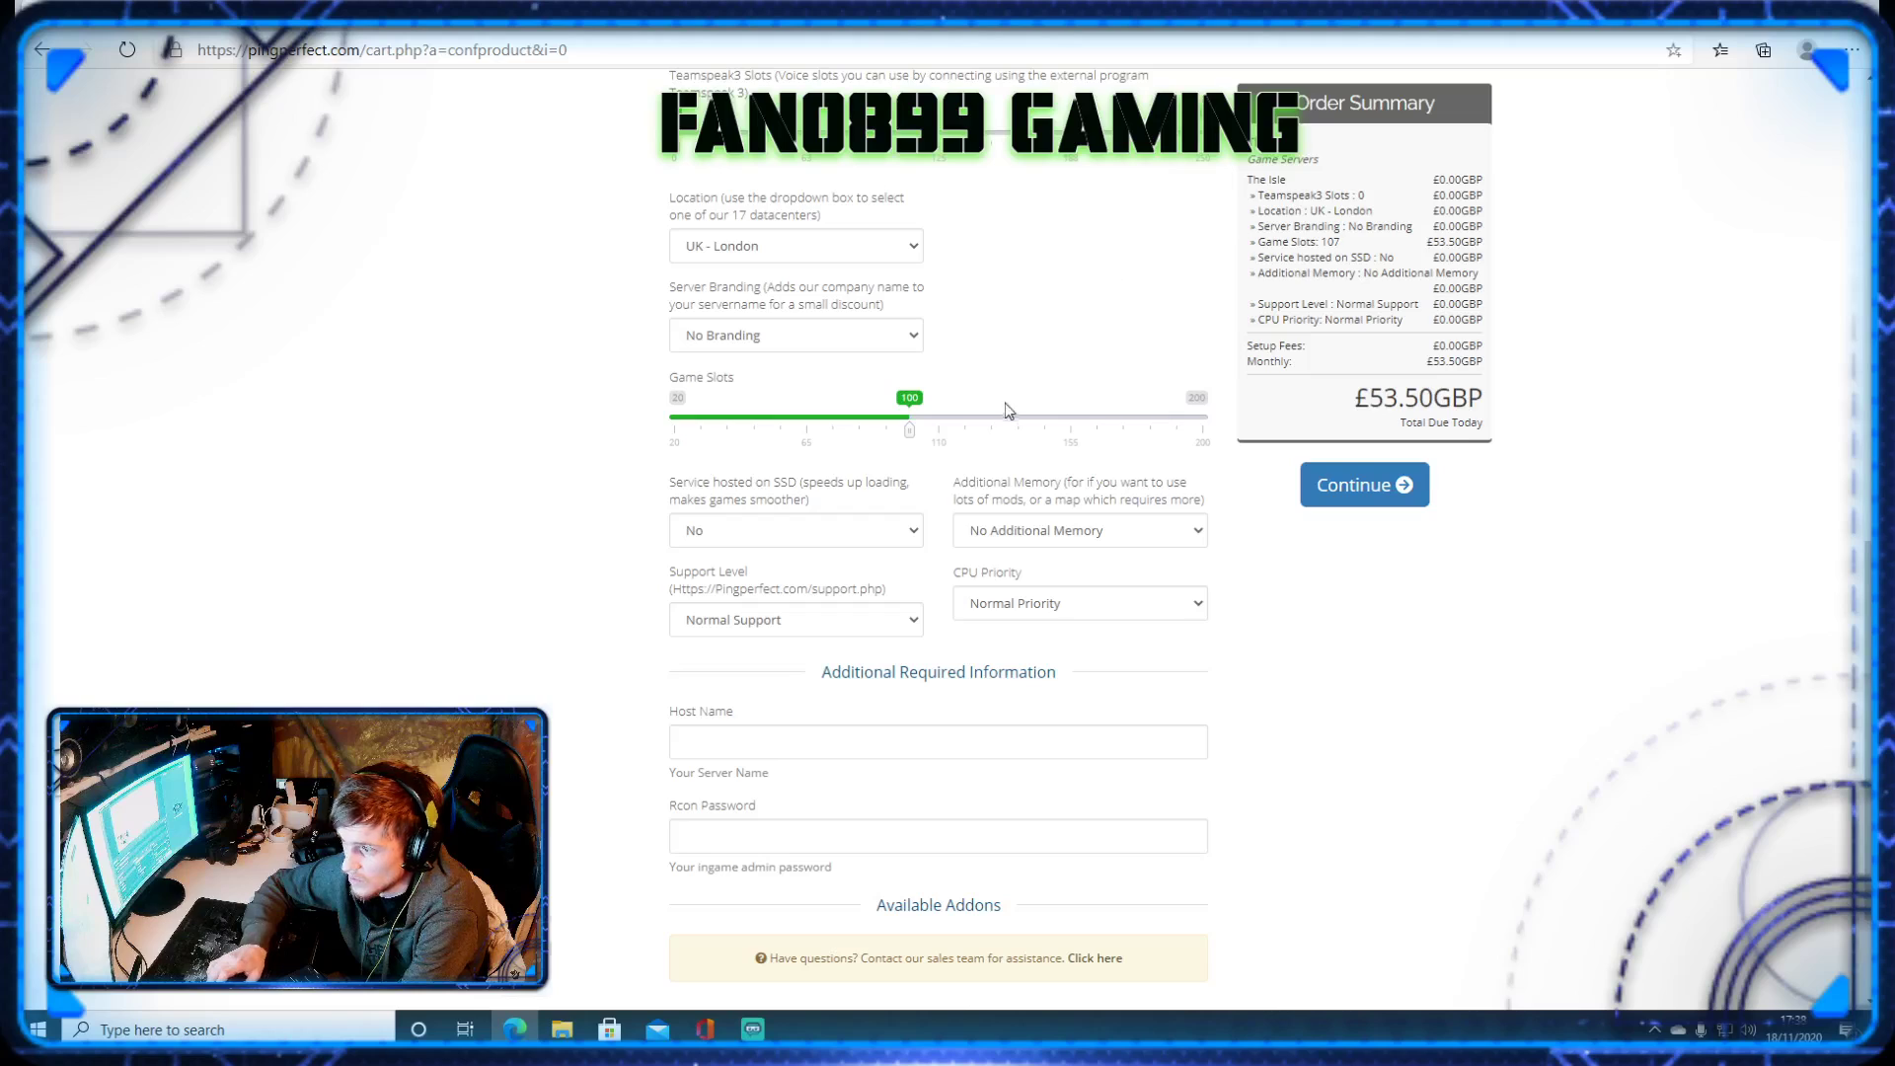
# Choose SSD hosting at £1.00GBP and keep No Additional Memory
pyautogui.scroll(-2, 1007, 411)
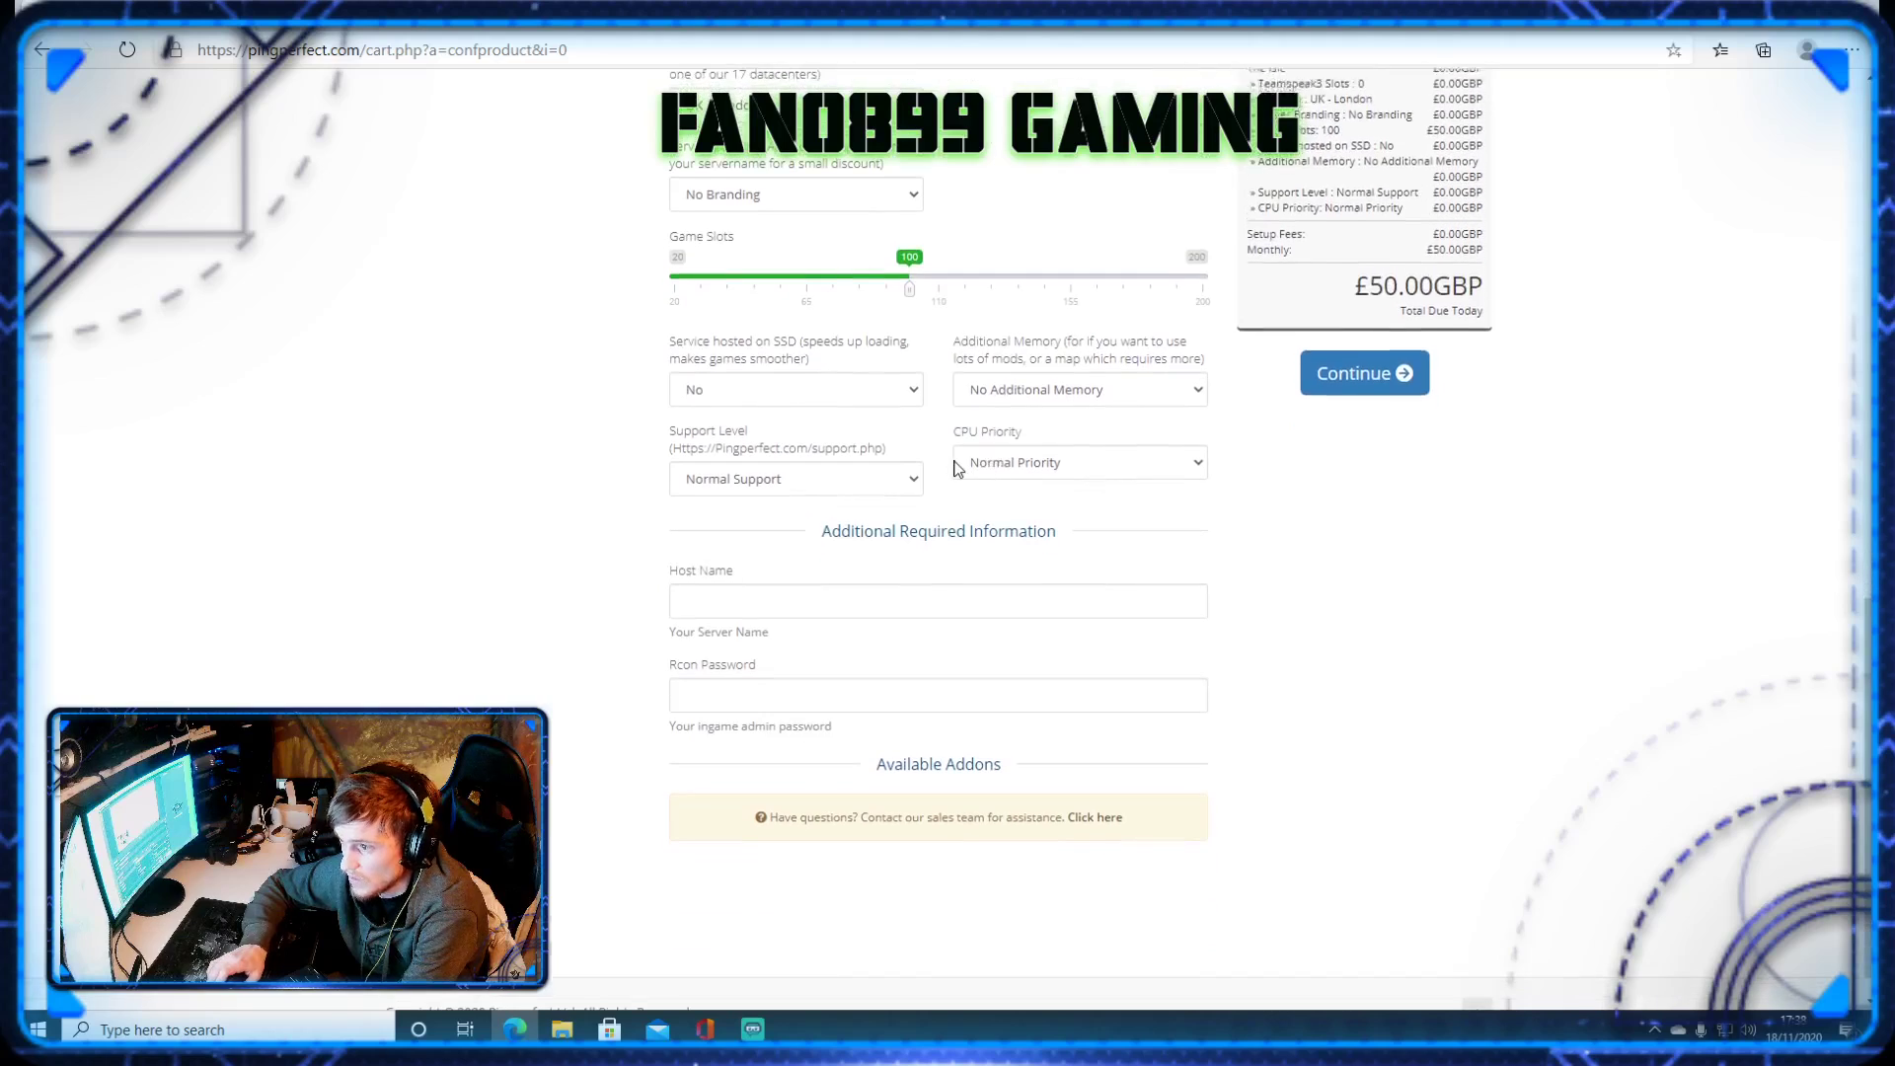
pyautogui.click(892, 390)
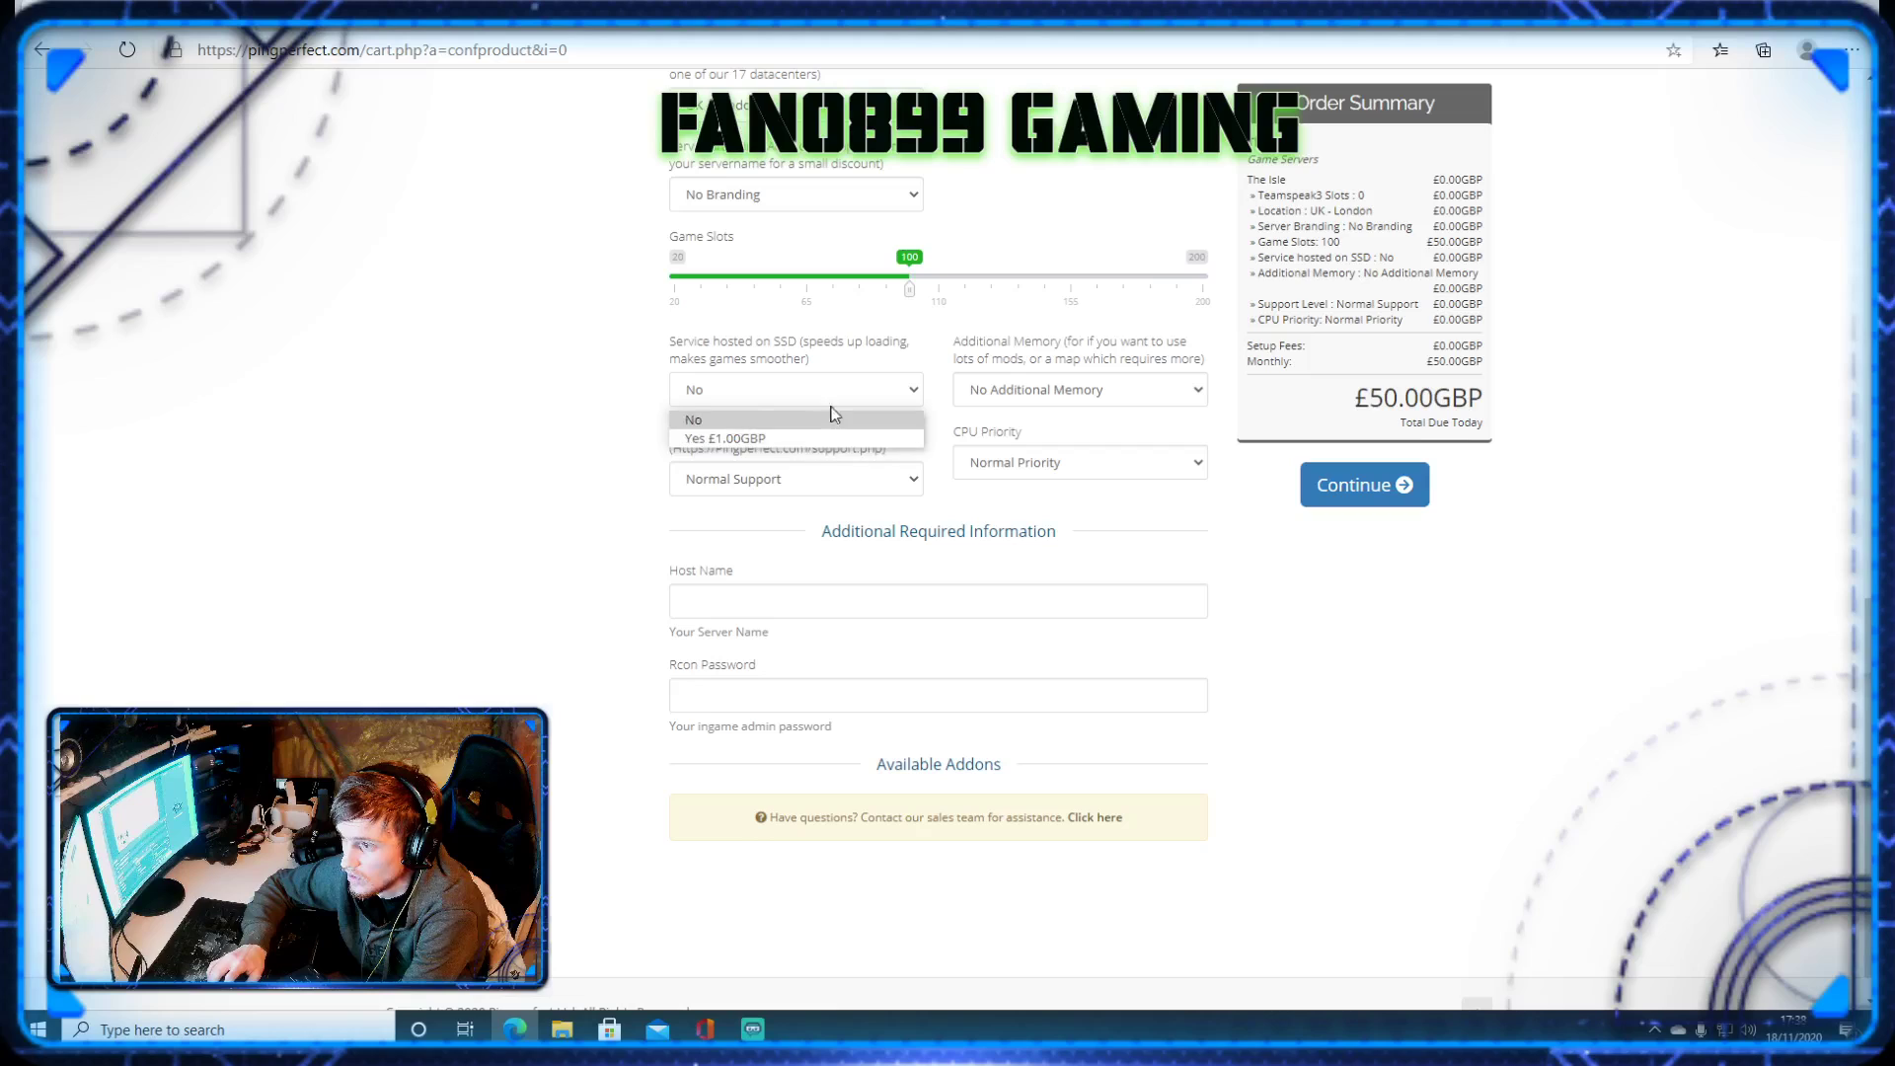
pyautogui.click(755, 439)
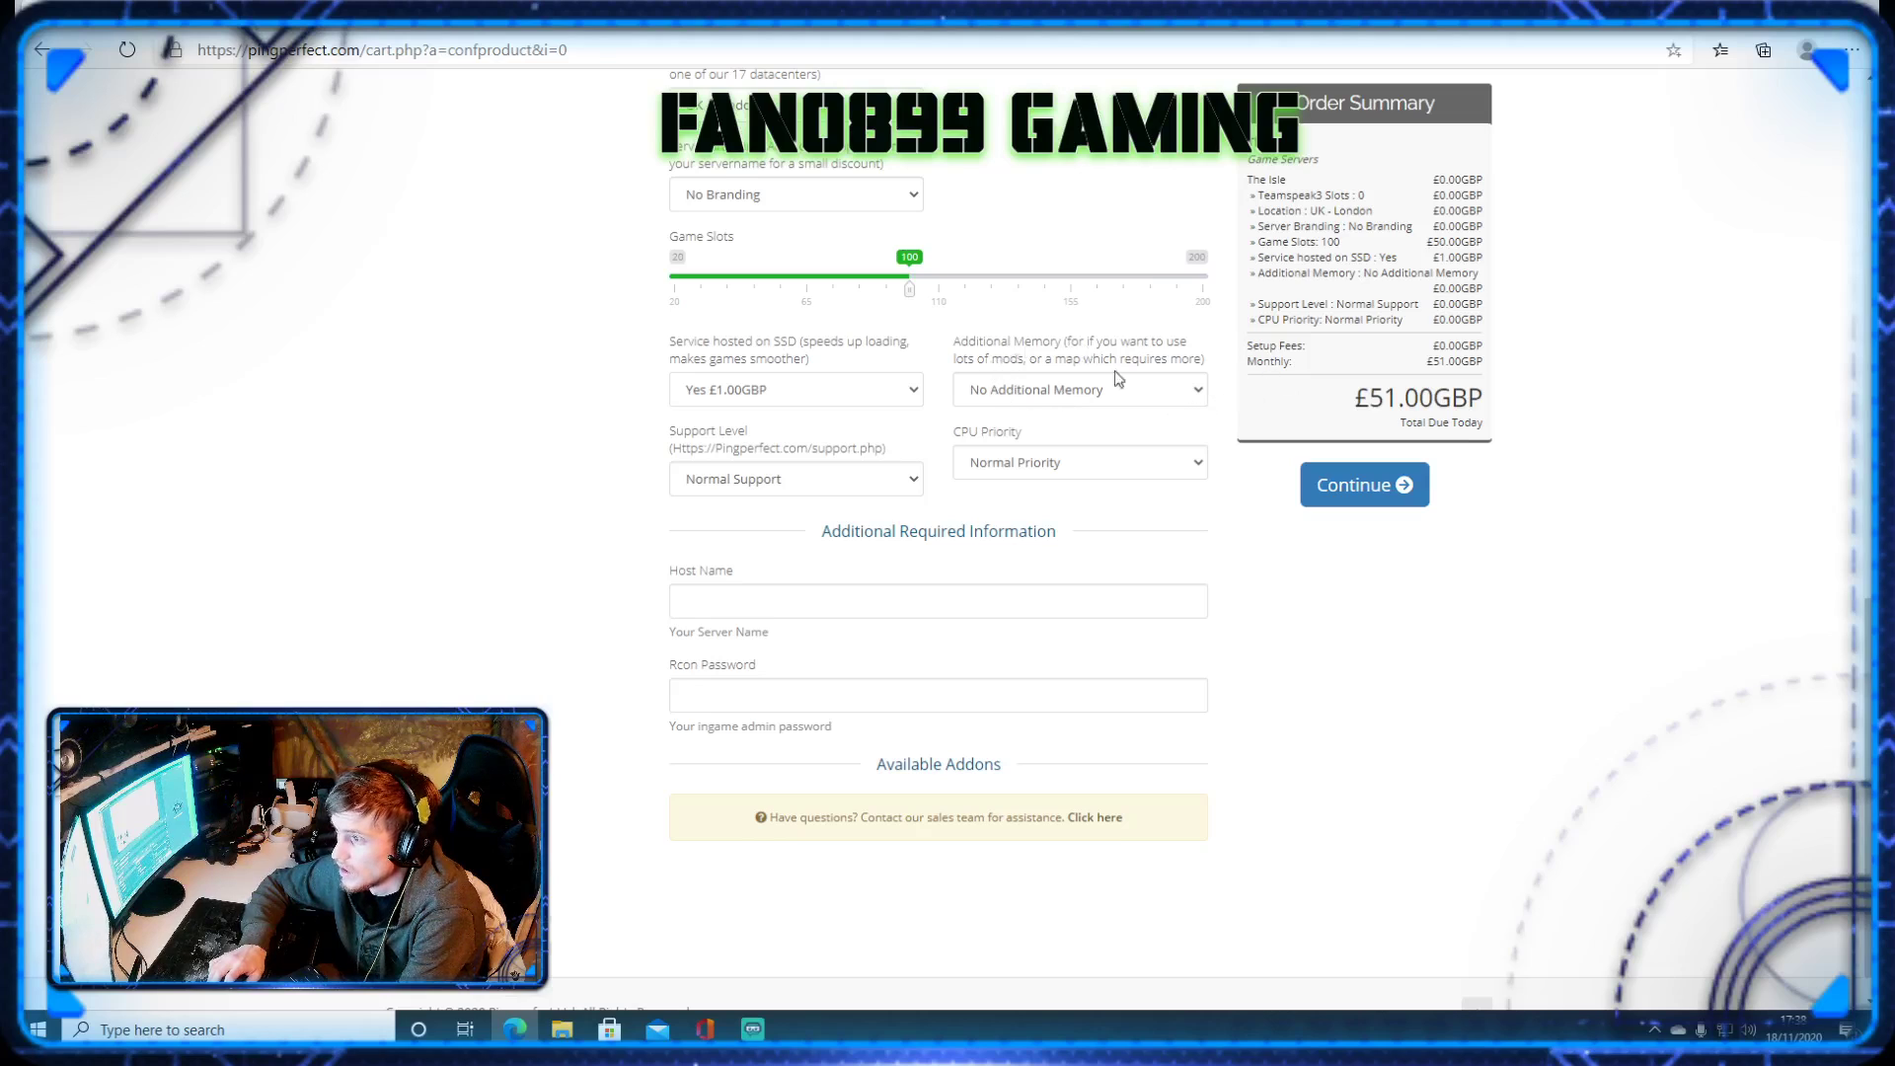
pyautogui.click(1140, 397)
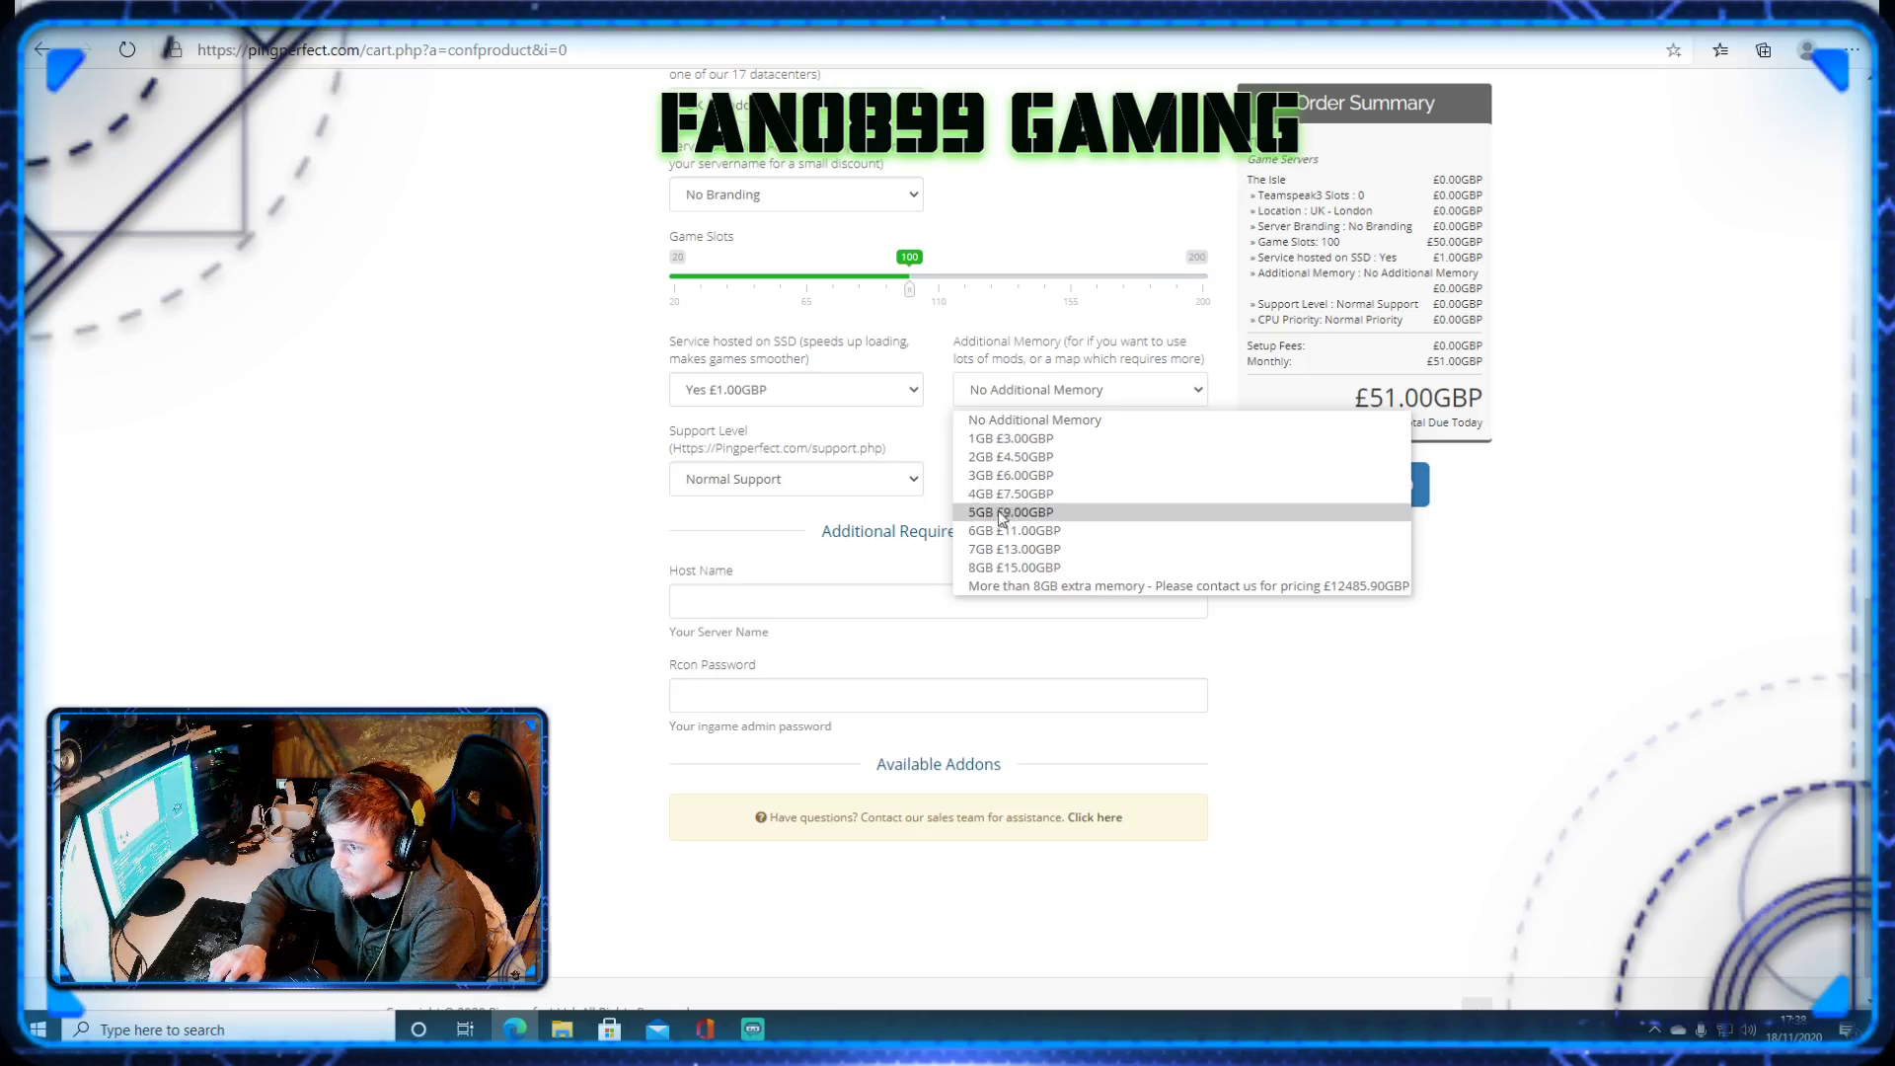
pyautogui.click(1201, 399)
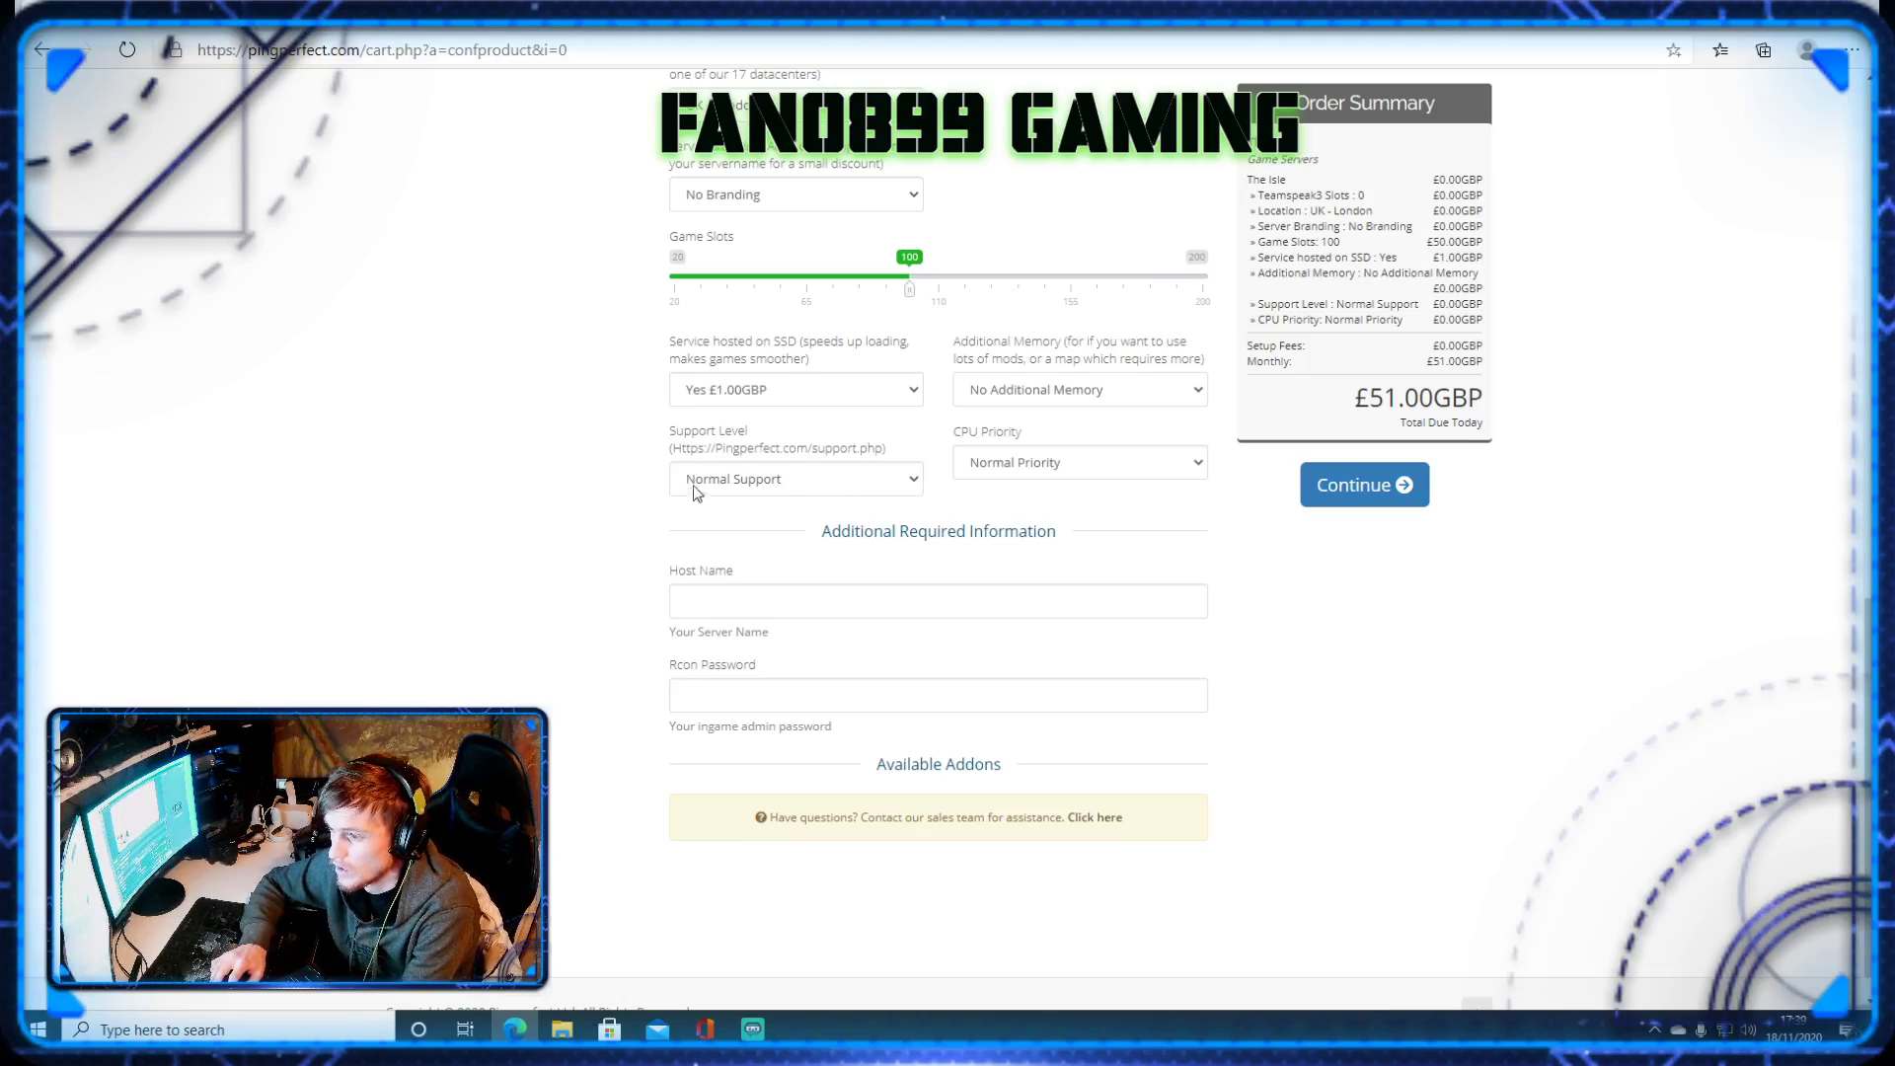
# Keep Normal Support and set CPU priority to Above Normal Priority
pyautogui.click(909, 483)
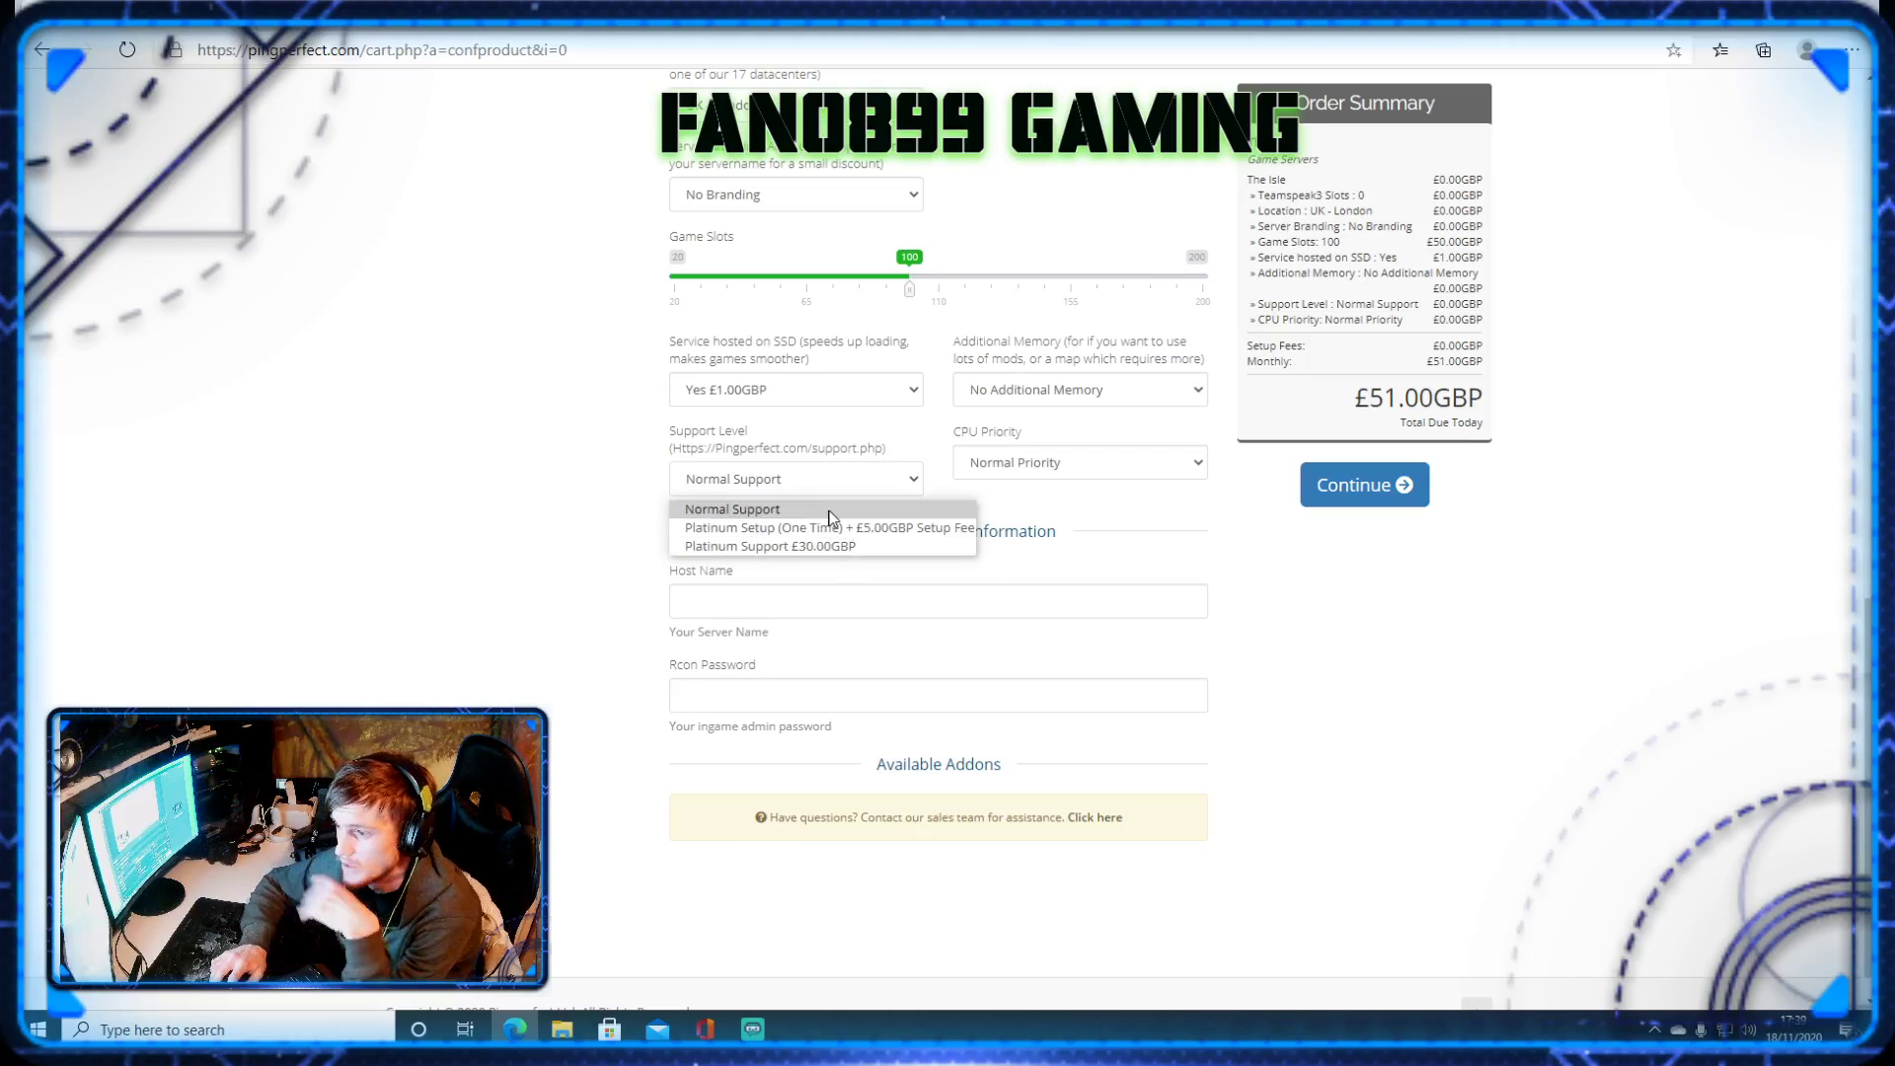
pyautogui.click(857, 509)
pyautogui.click(1062, 464)
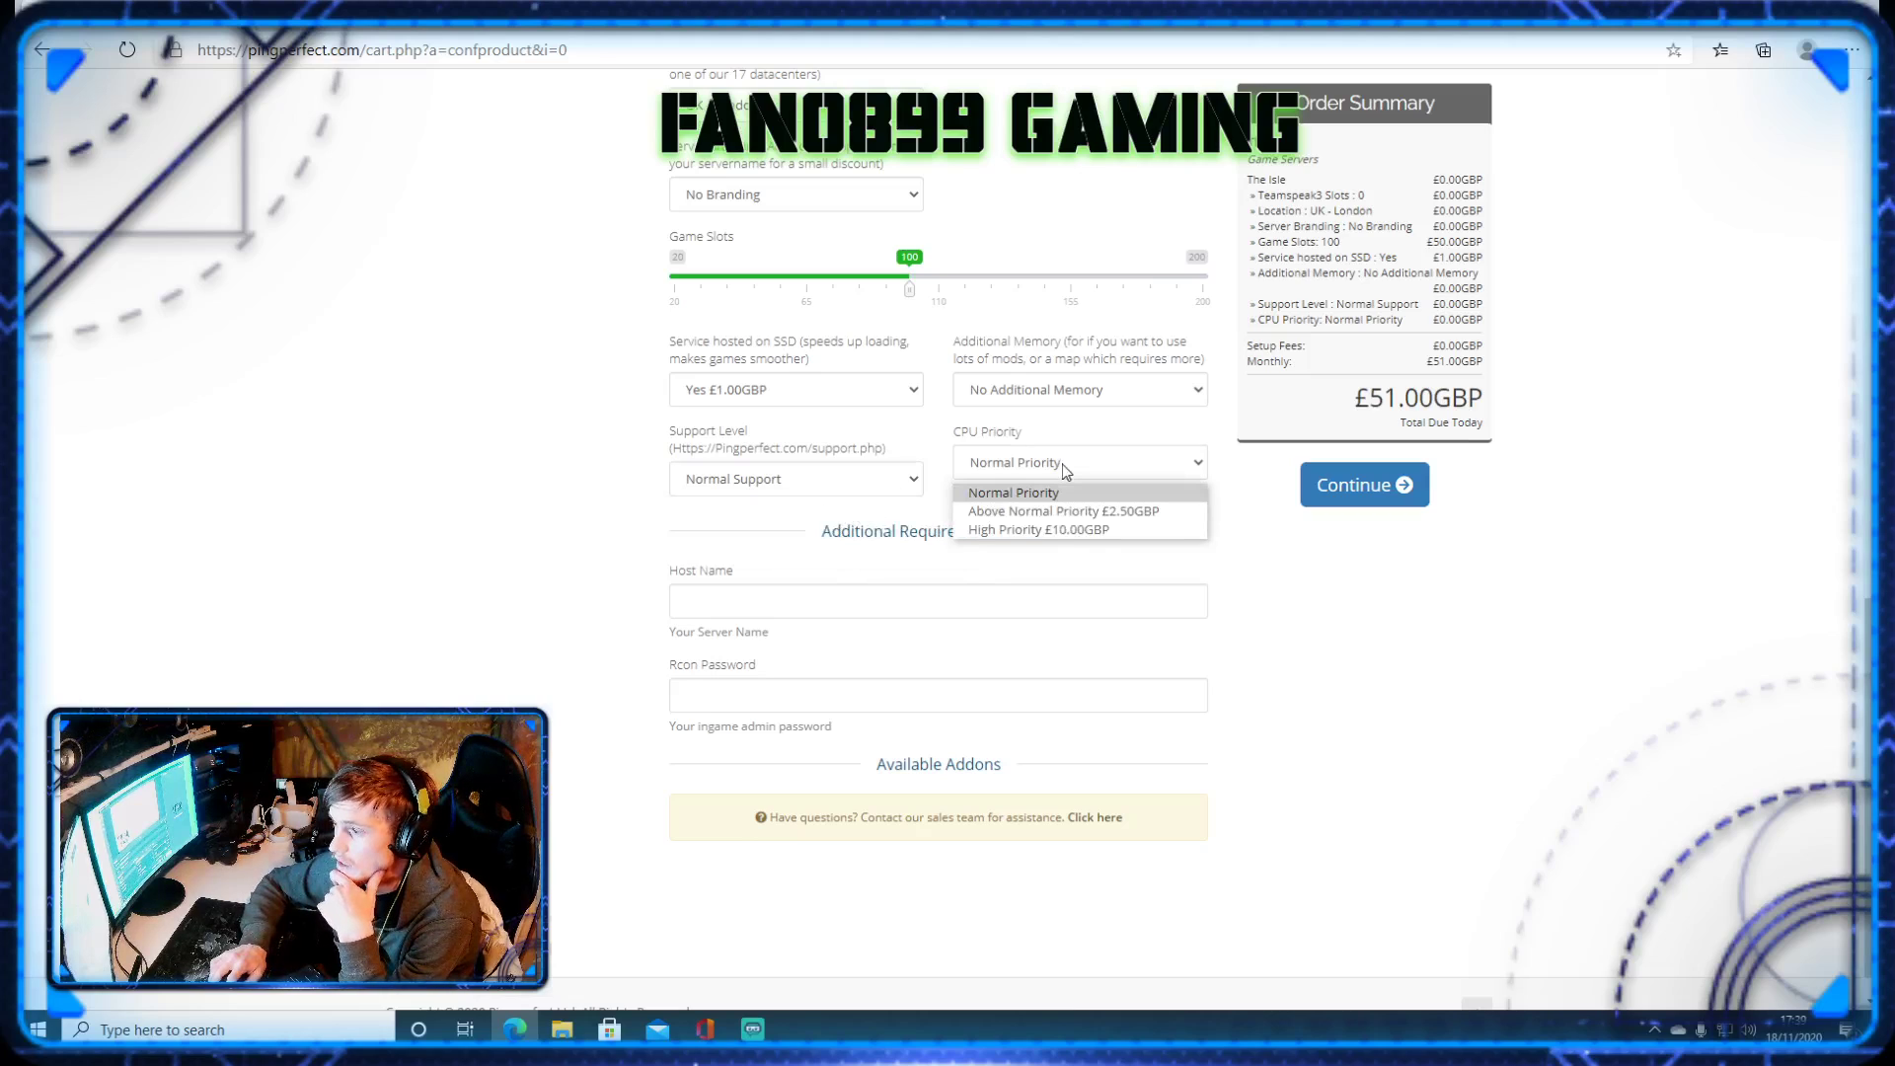
pyautogui.click(1107, 512)
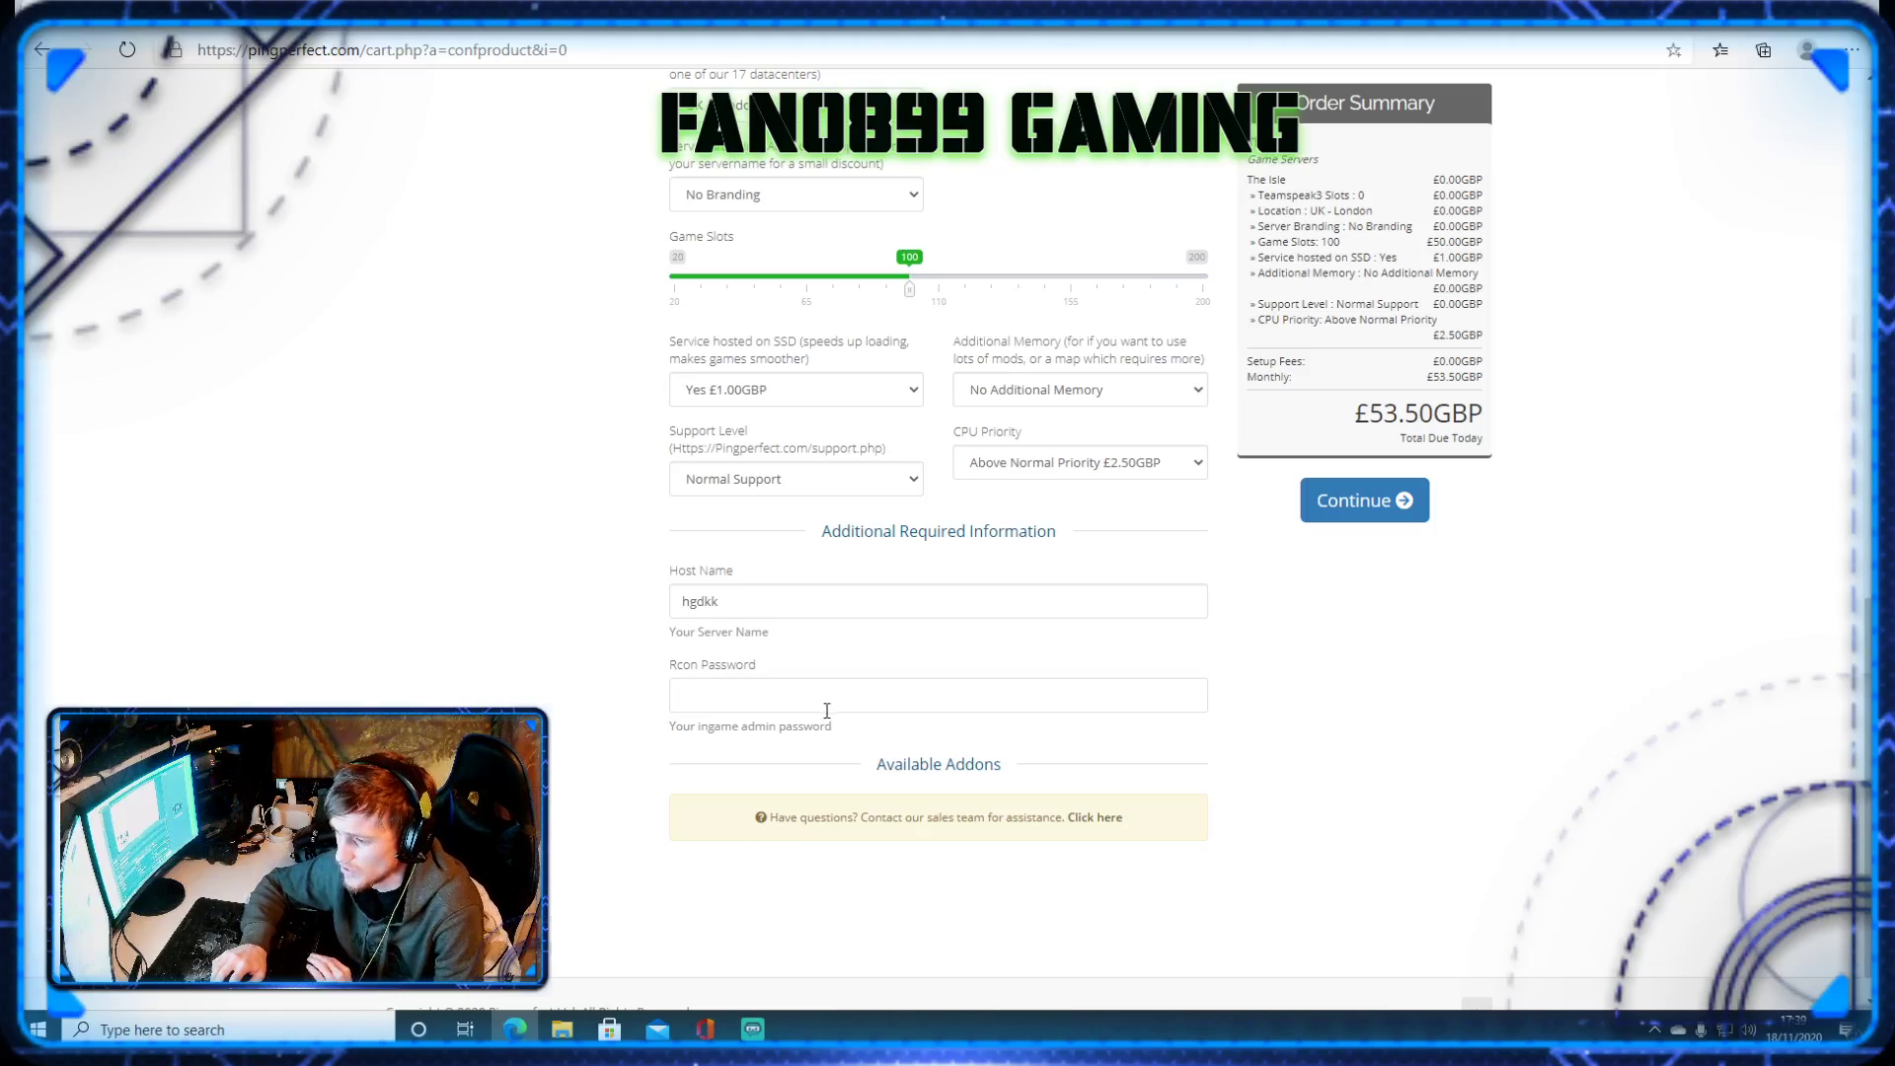
# Reduce the game slots to 32 and submit the configuration to the cart
pyautogui.scroll(5, 888, 589)
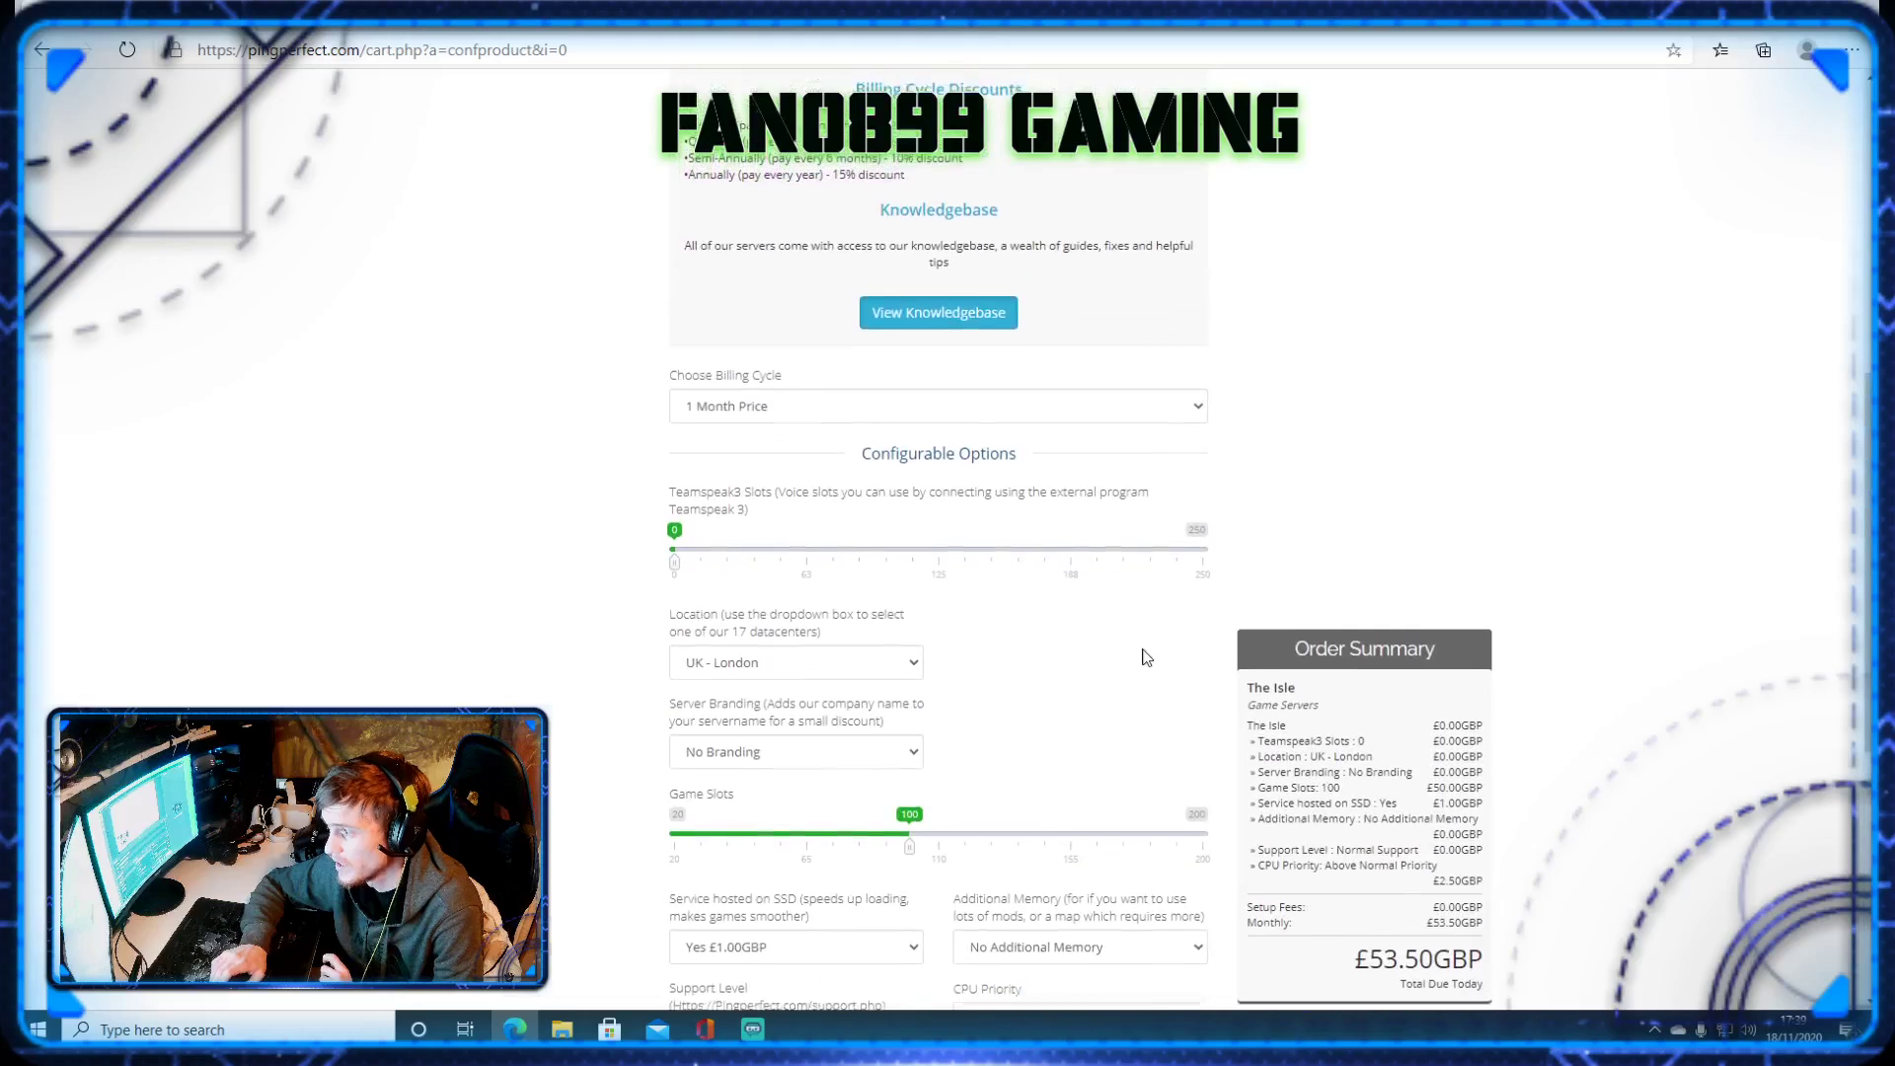
pyautogui.scroll(-3, 1142, 664)
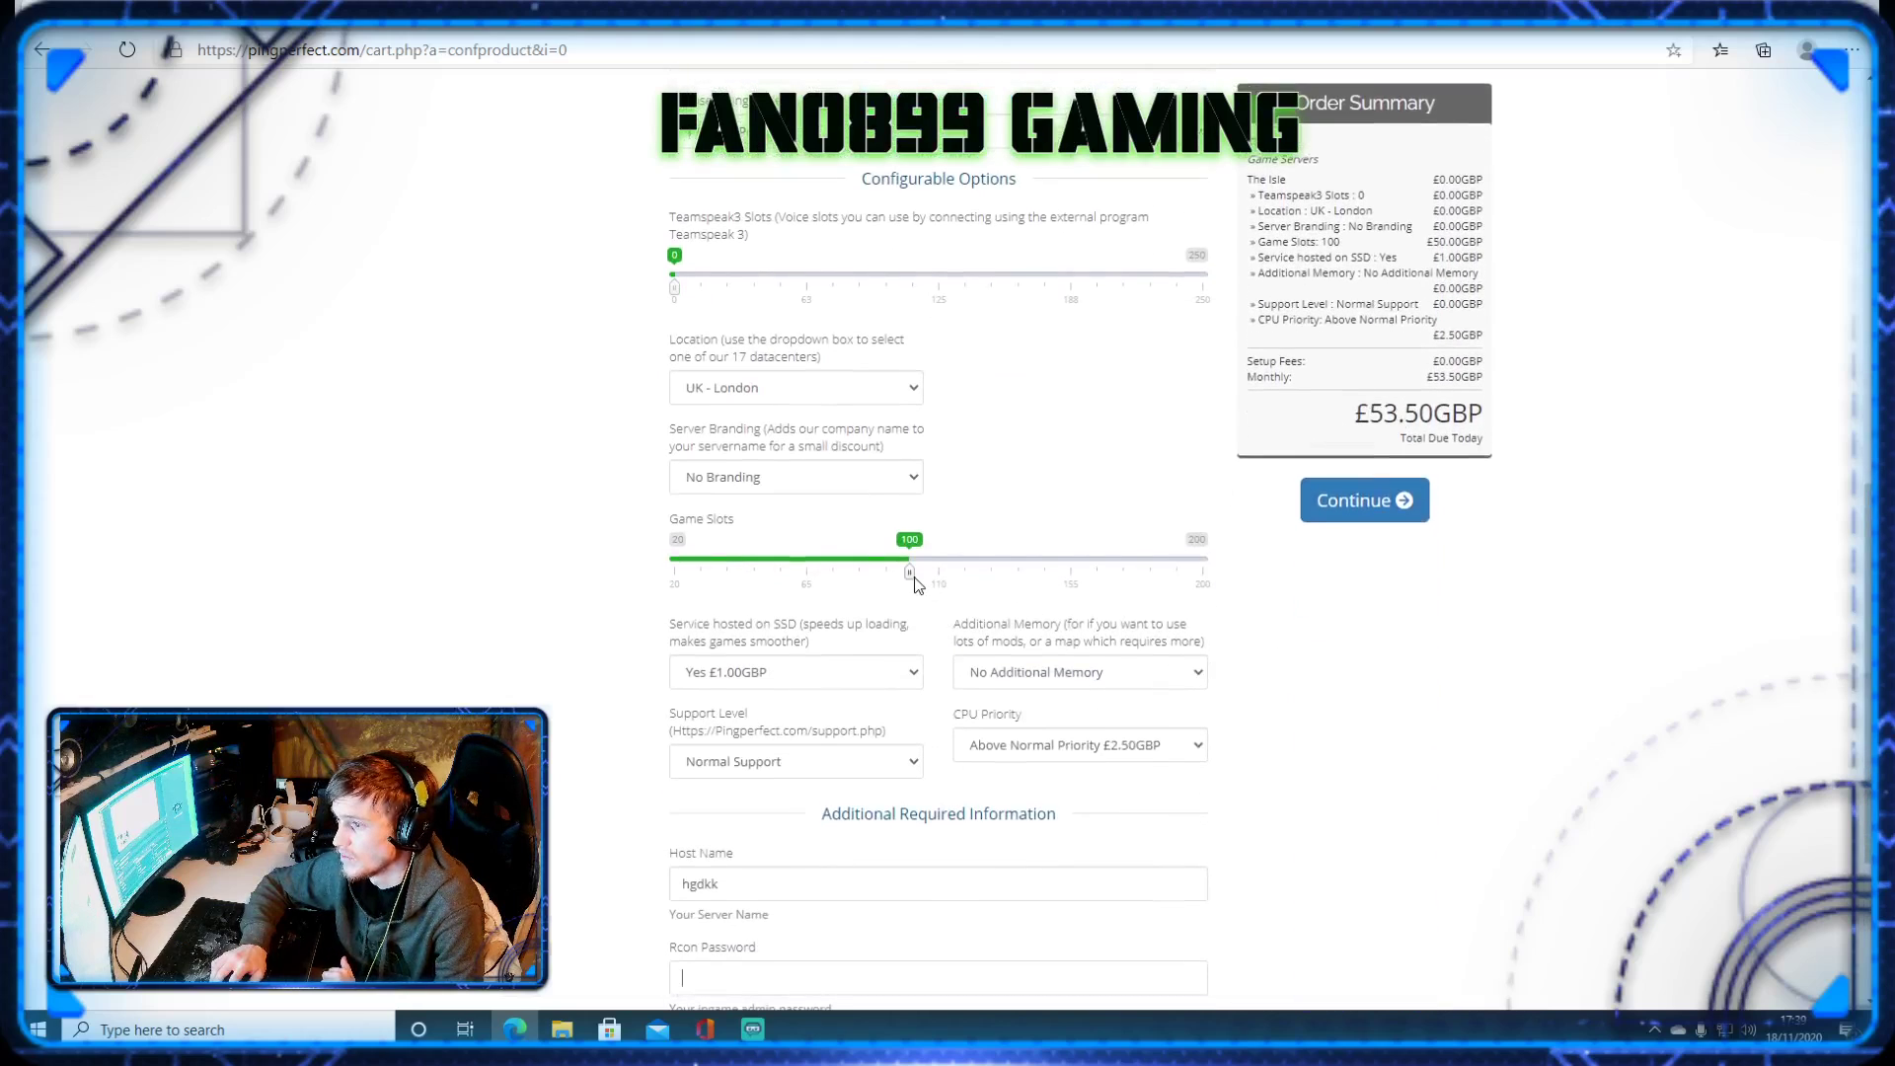
pyautogui.moveTo(914, 582); pyautogui.dragTo(708, 572)
pyautogui.click(1364, 500)
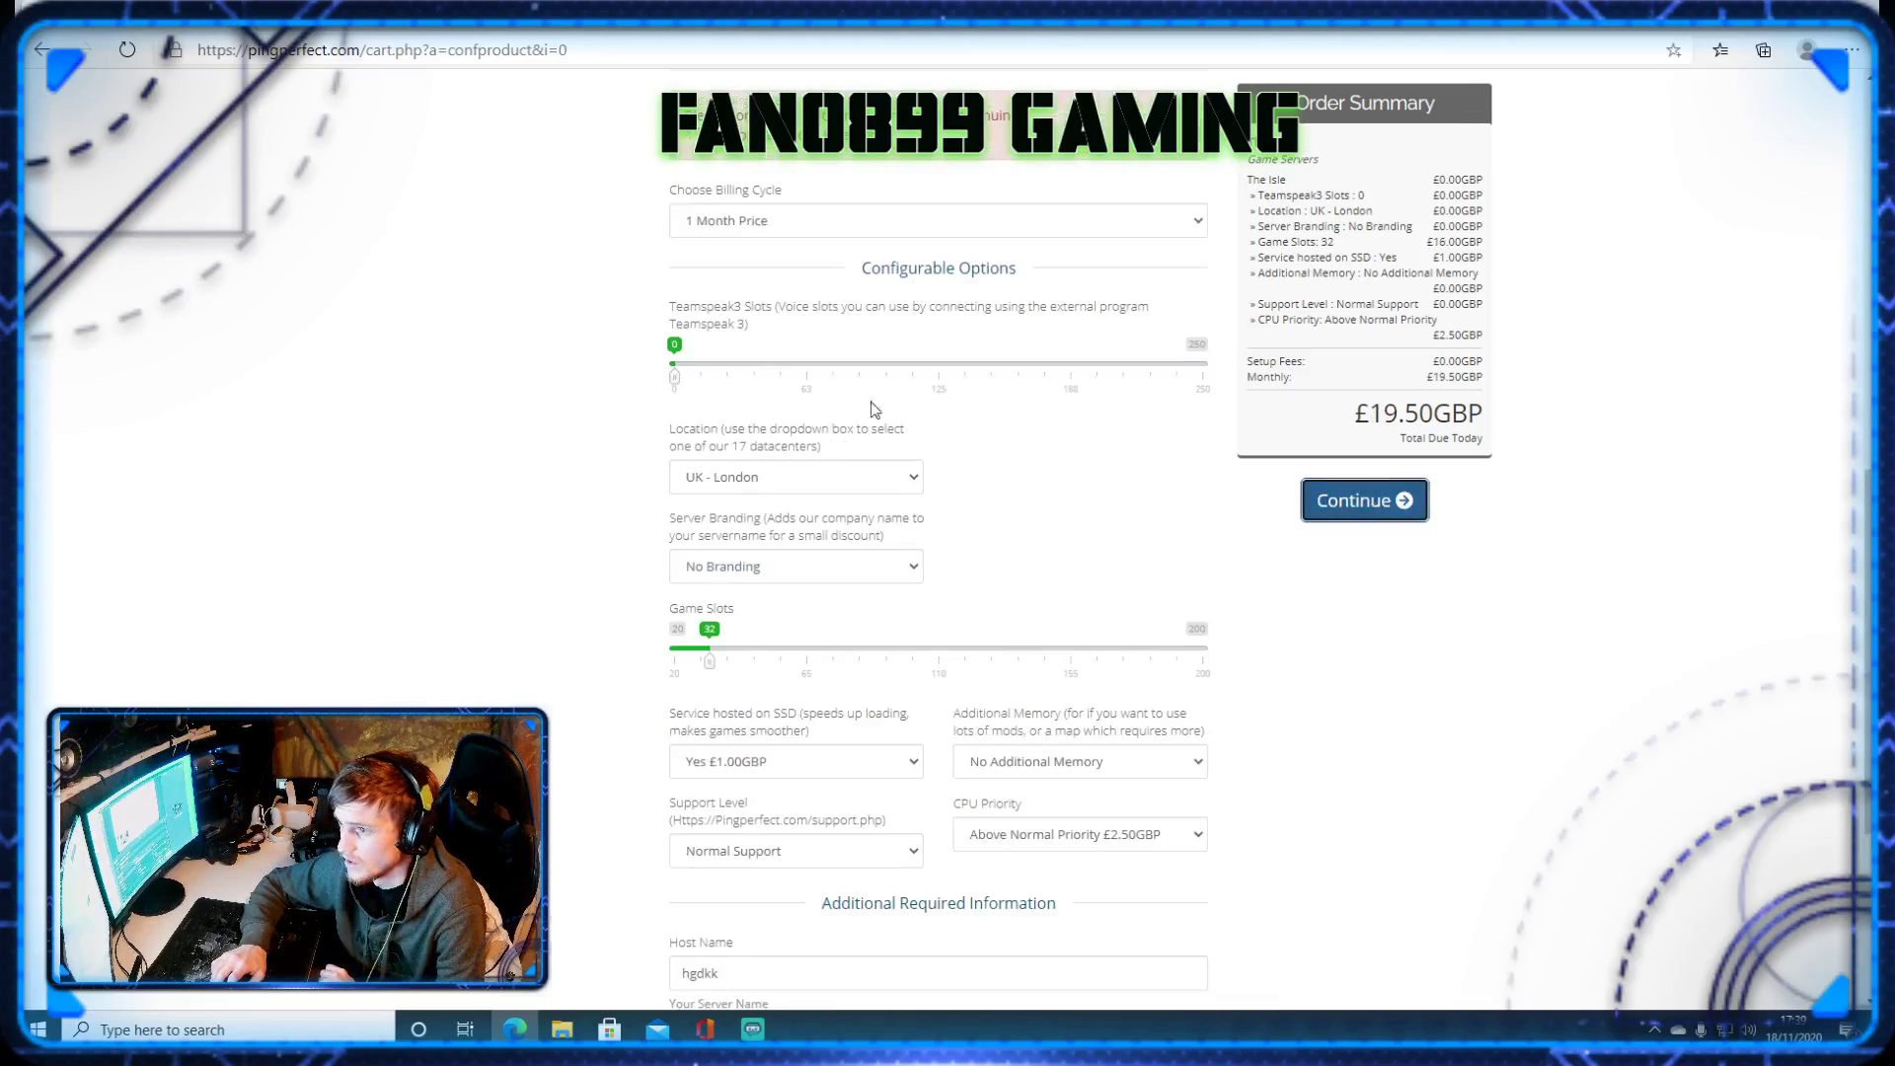
# Scroll through the checkout page and select the Rcon Password field
pyautogui.scroll(3, 928, 395)
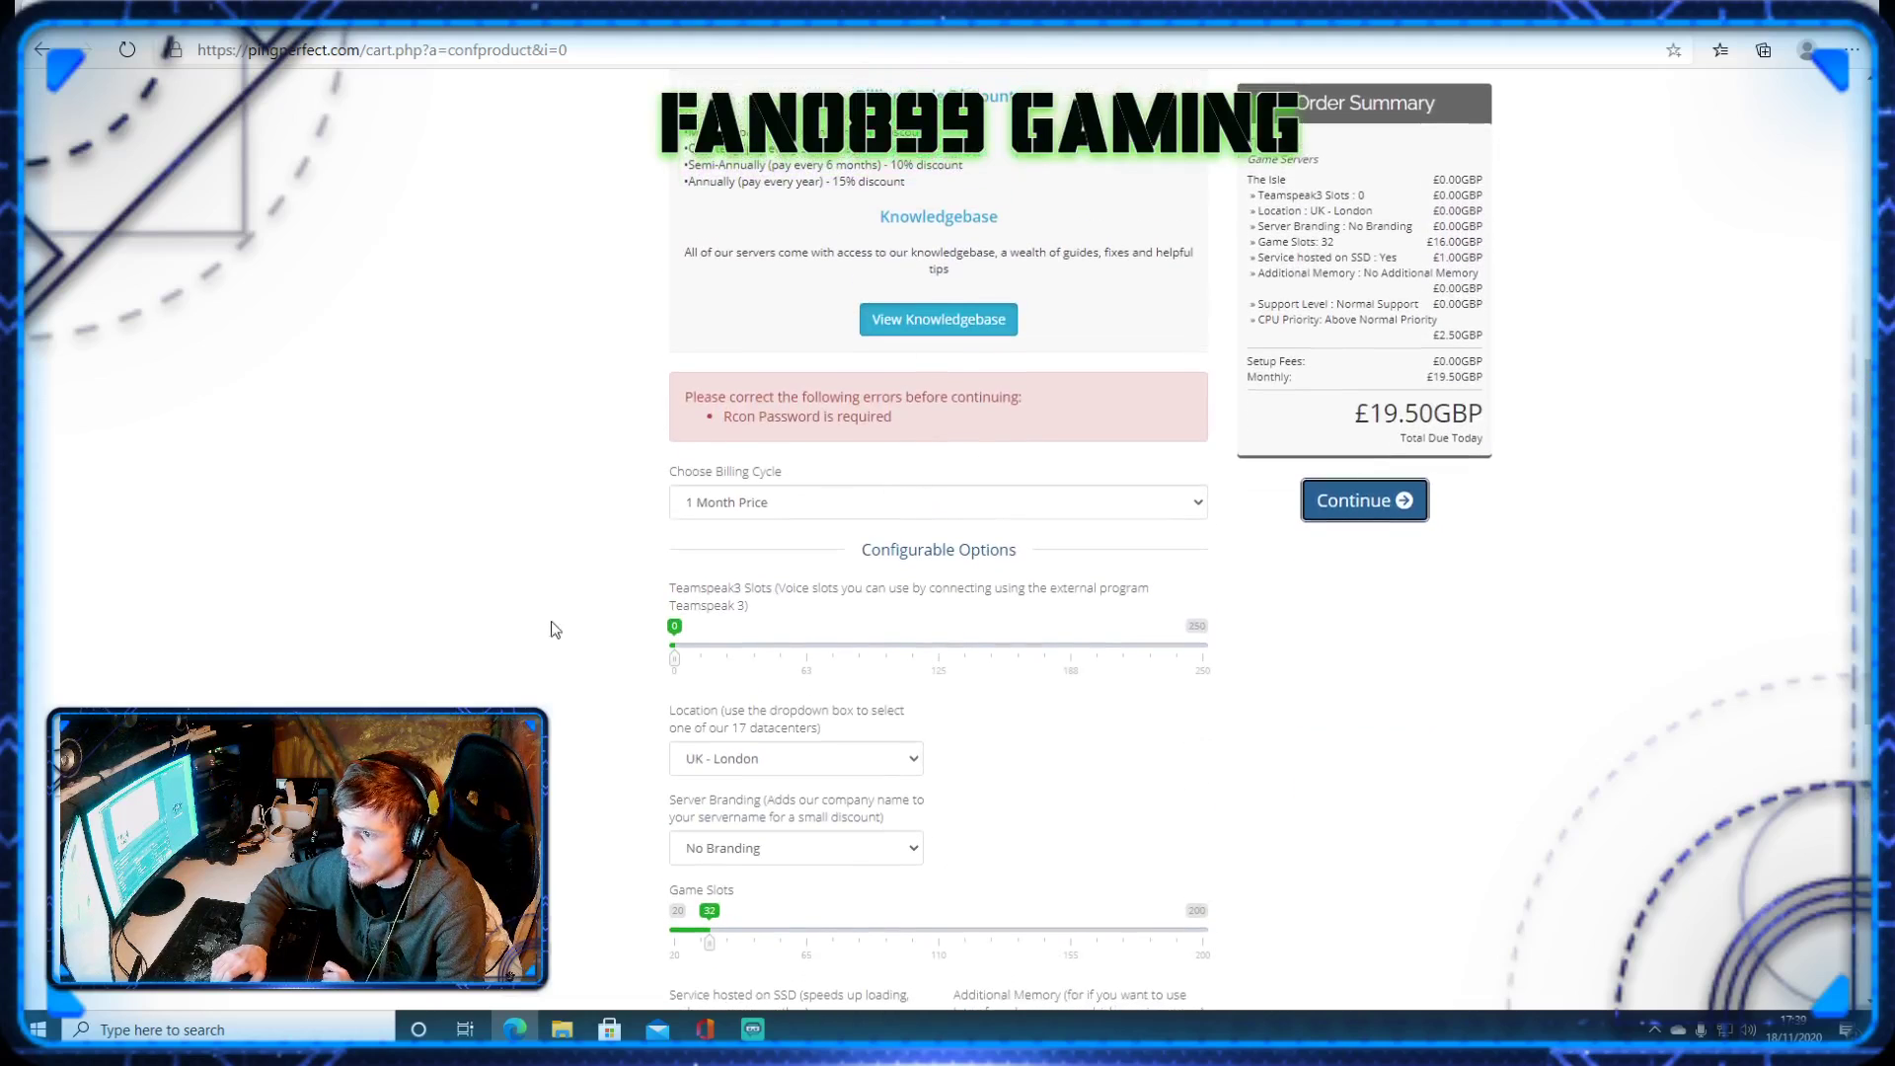
pyautogui.scroll(-3, 909, 748)
pyautogui.scroll(-3, 909, 740)
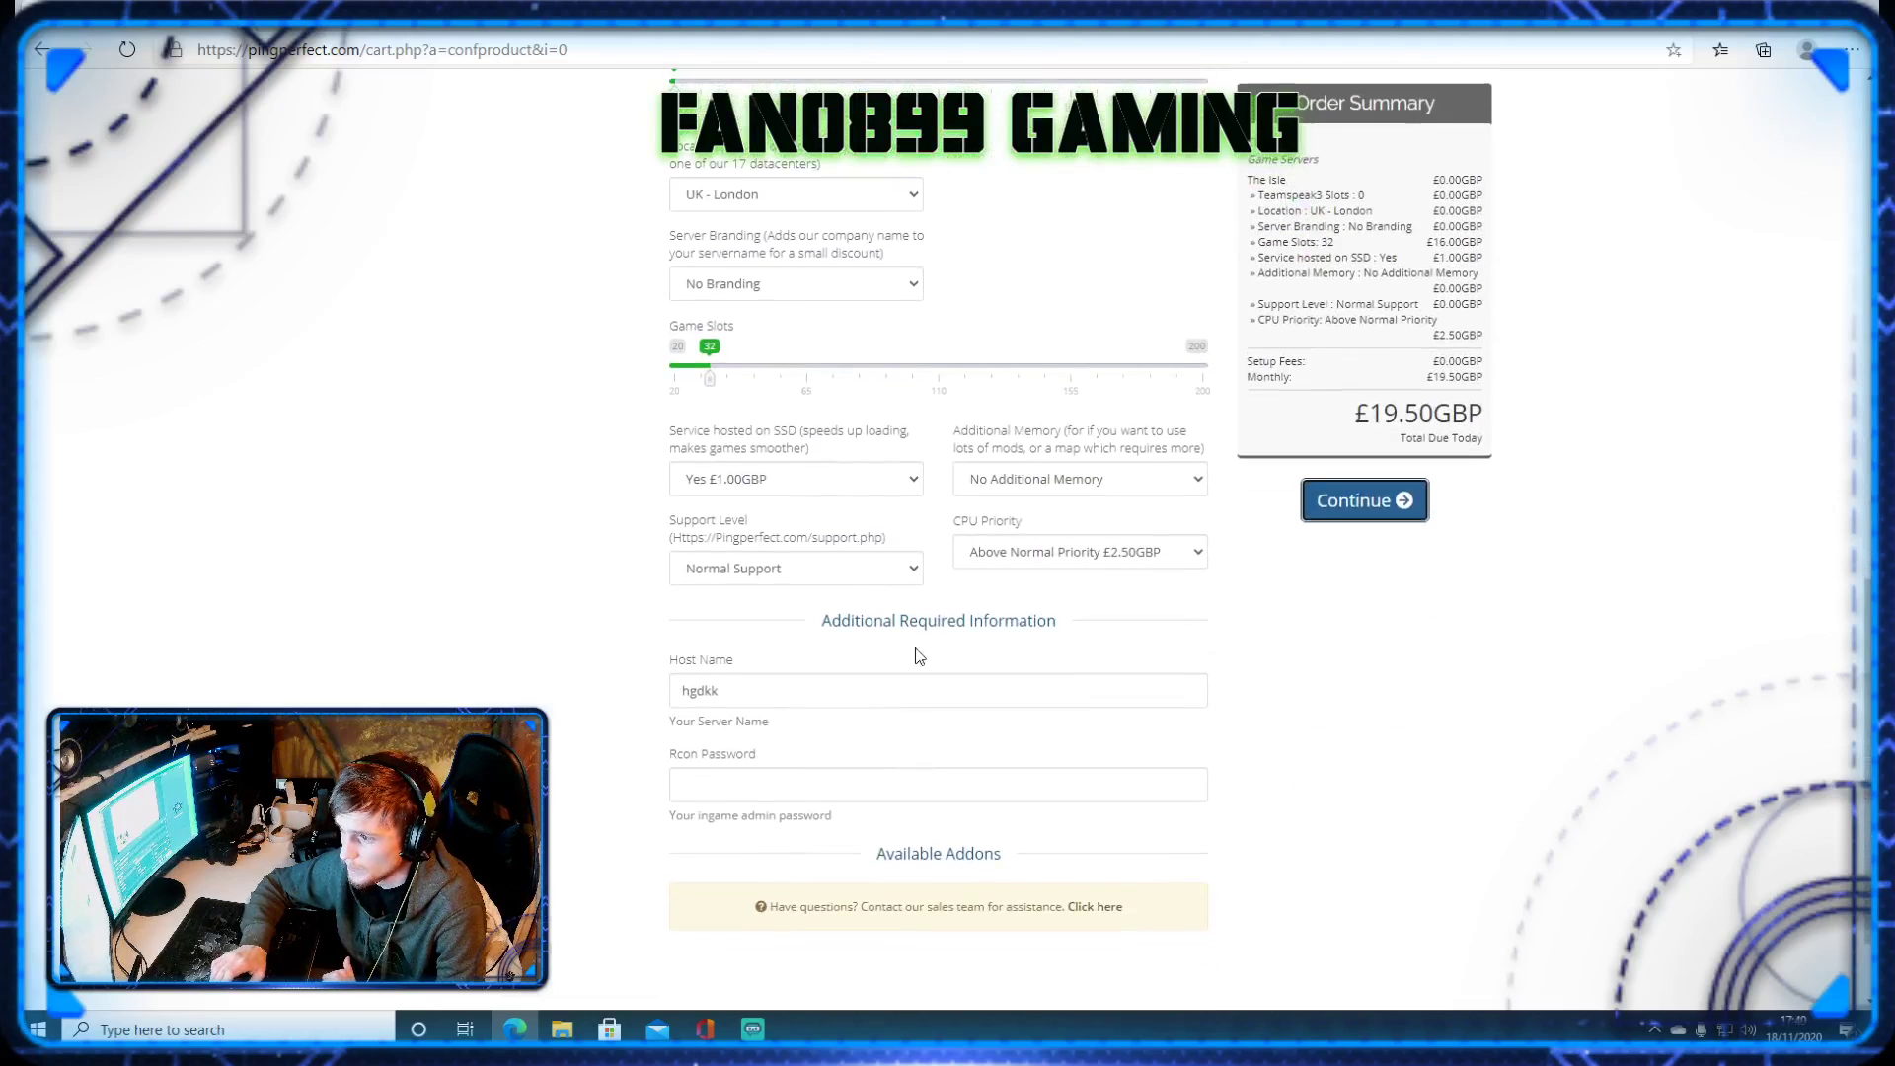
pyautogui.scroll(7, 918, 632)
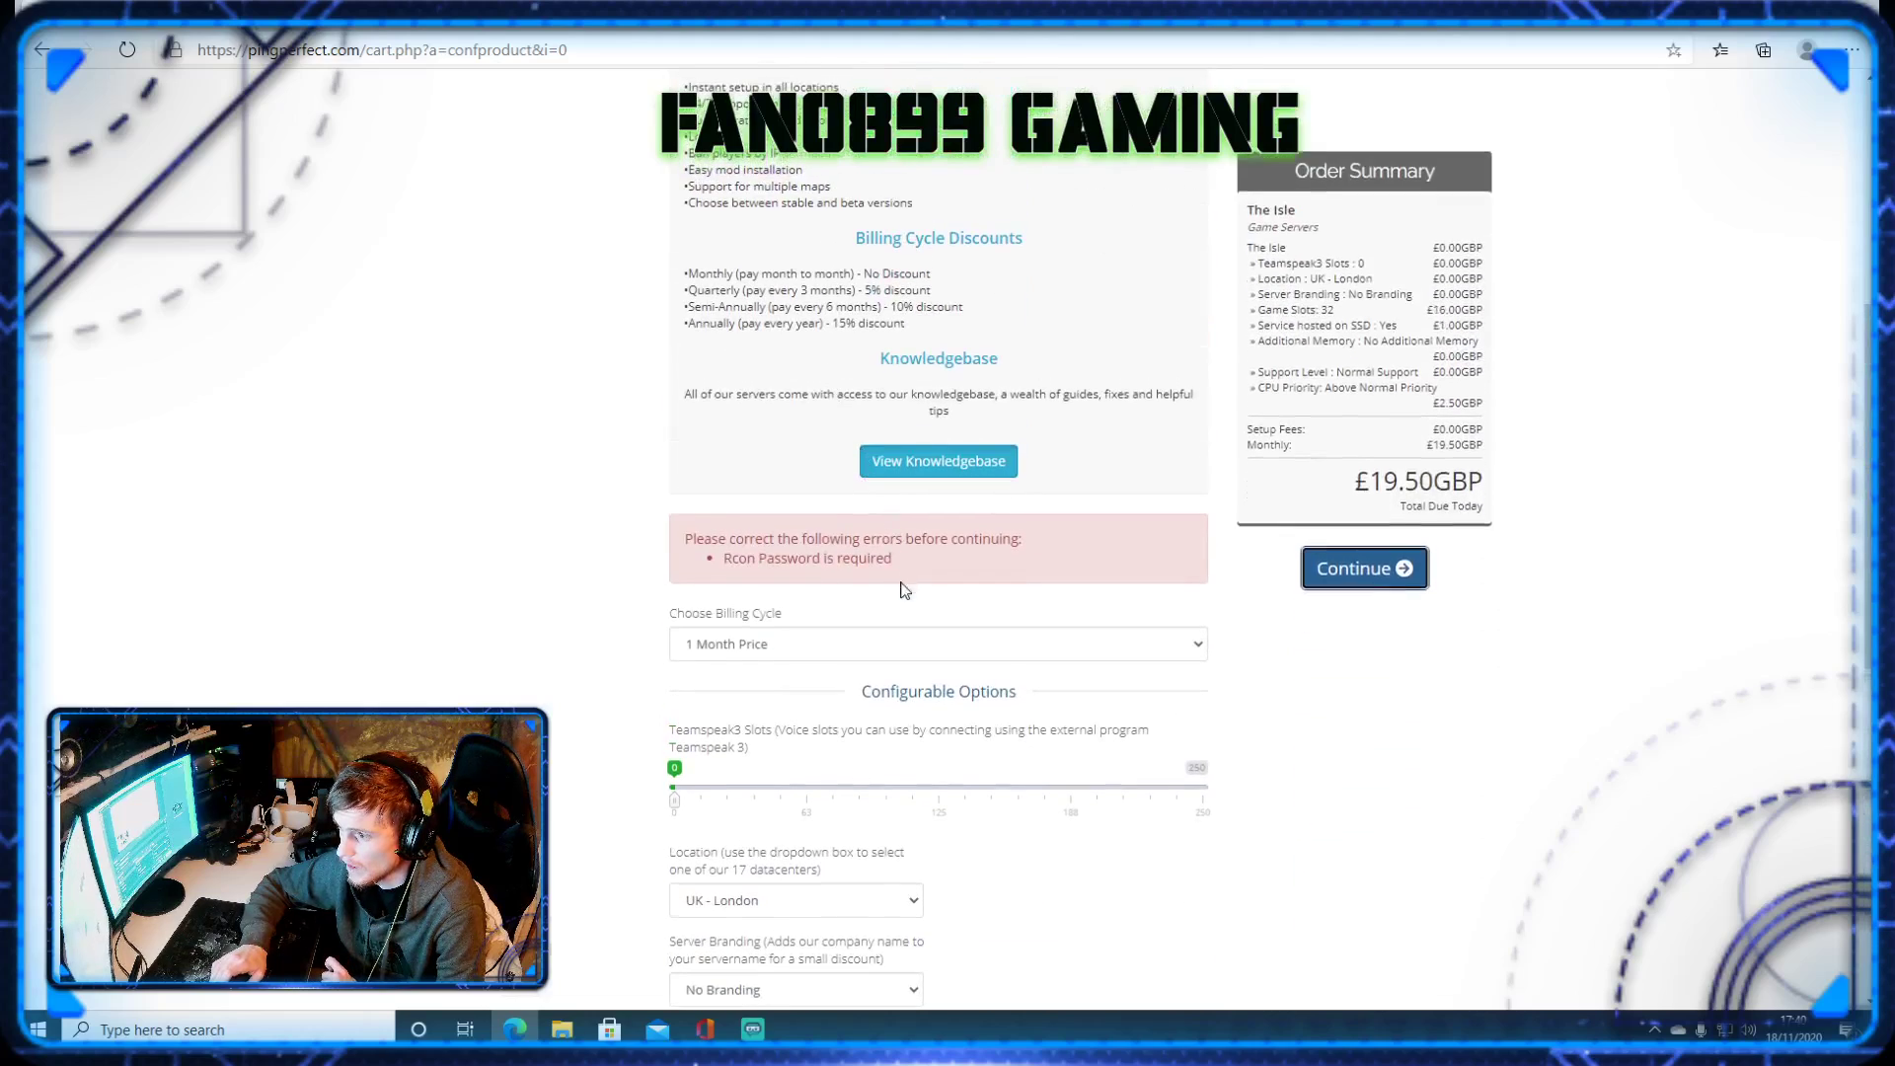
pyautogui.scroll(-8, 889, 632)
pyautogui.click(779, 663)
# Enter an Rcon password, submit the order, and sign in to the client area
pyautogui.click(1318, 505)
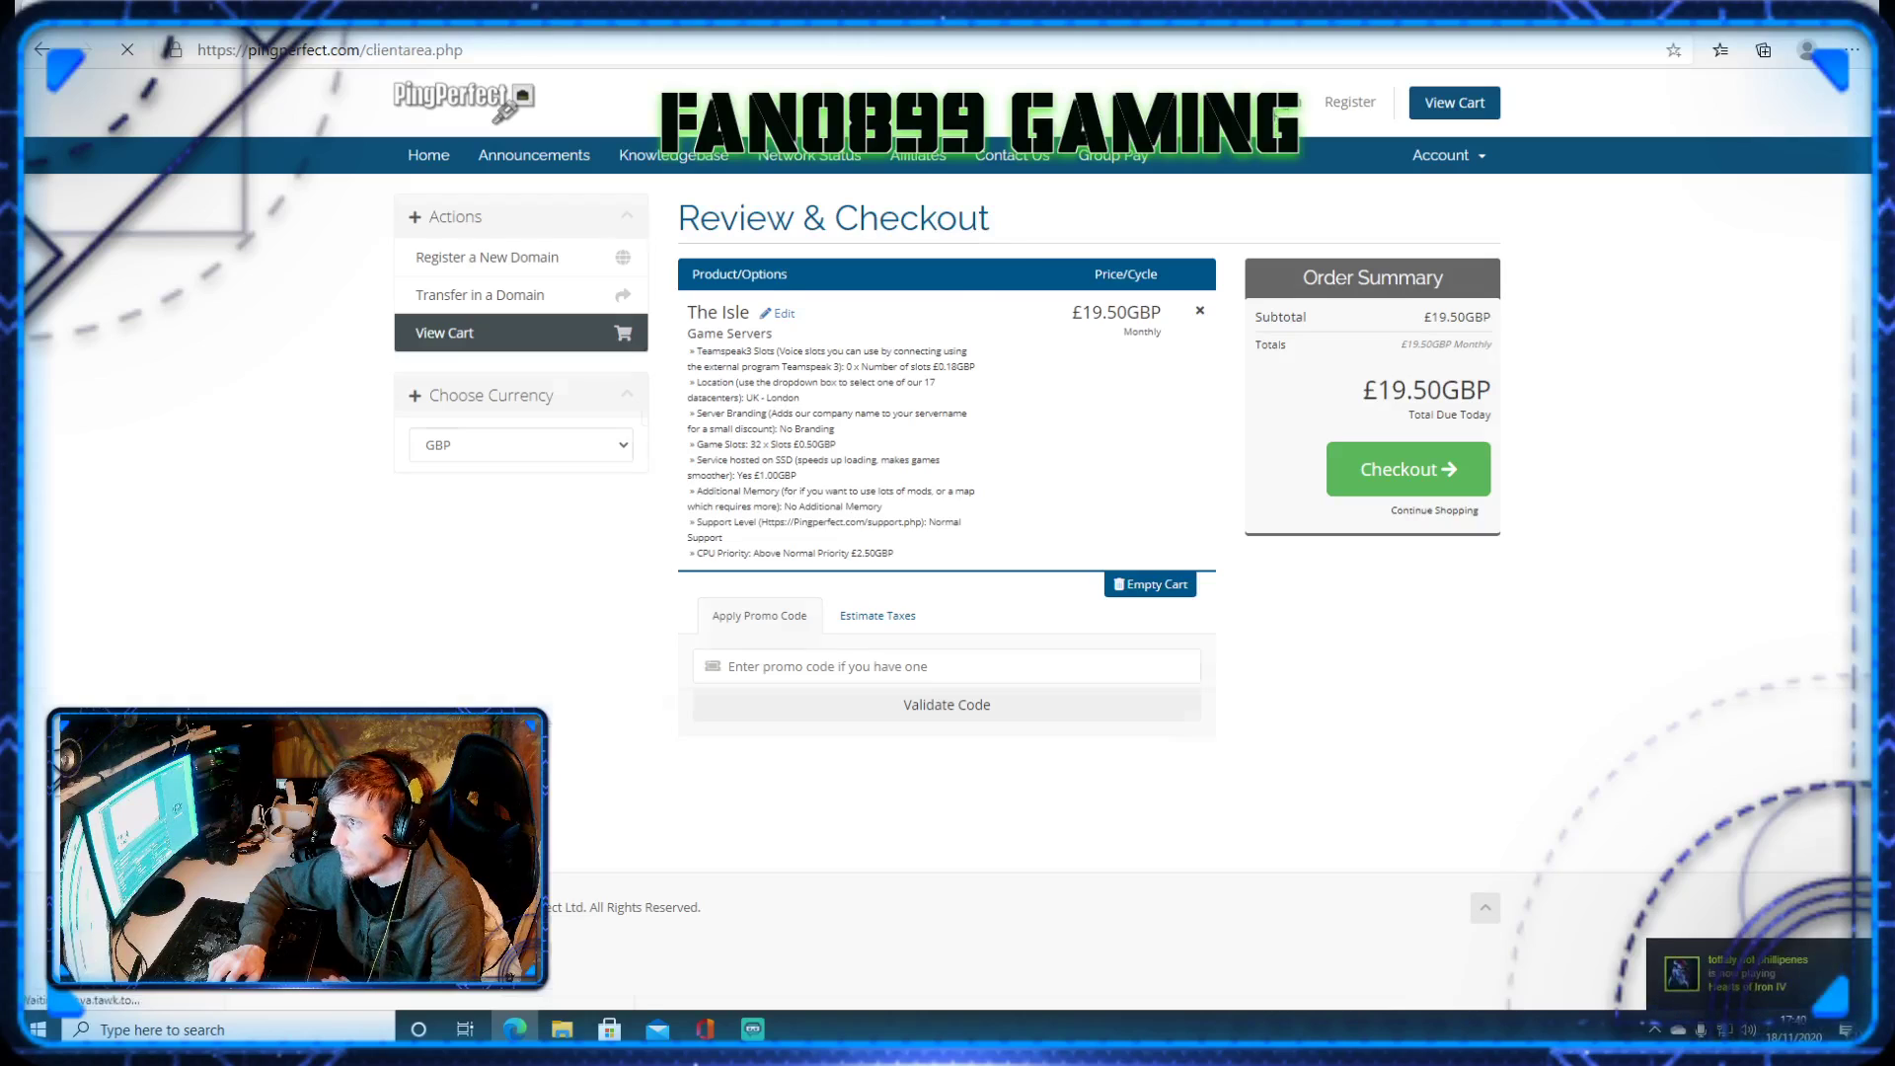
pyautogui.click(1104, 337)
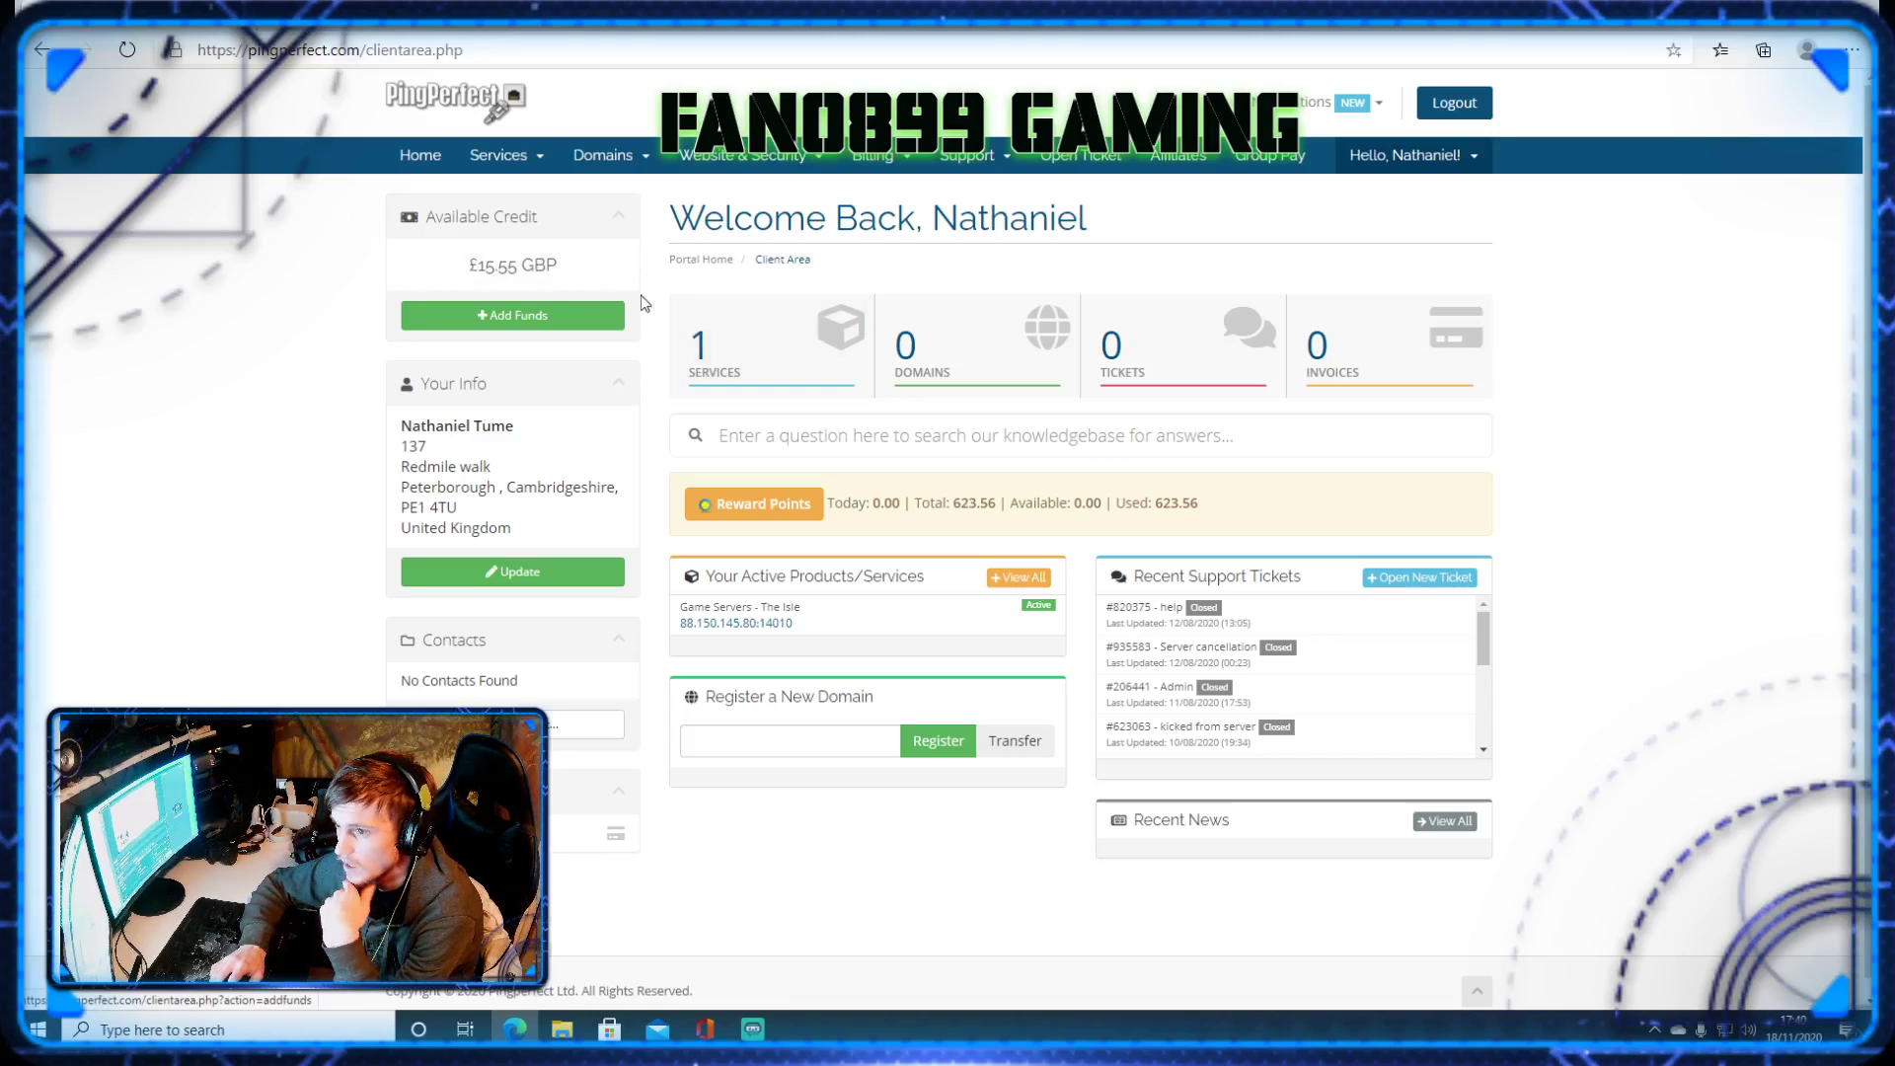
# List Services and open the active The Isle game server's details
pyautogui.click(758, 365)
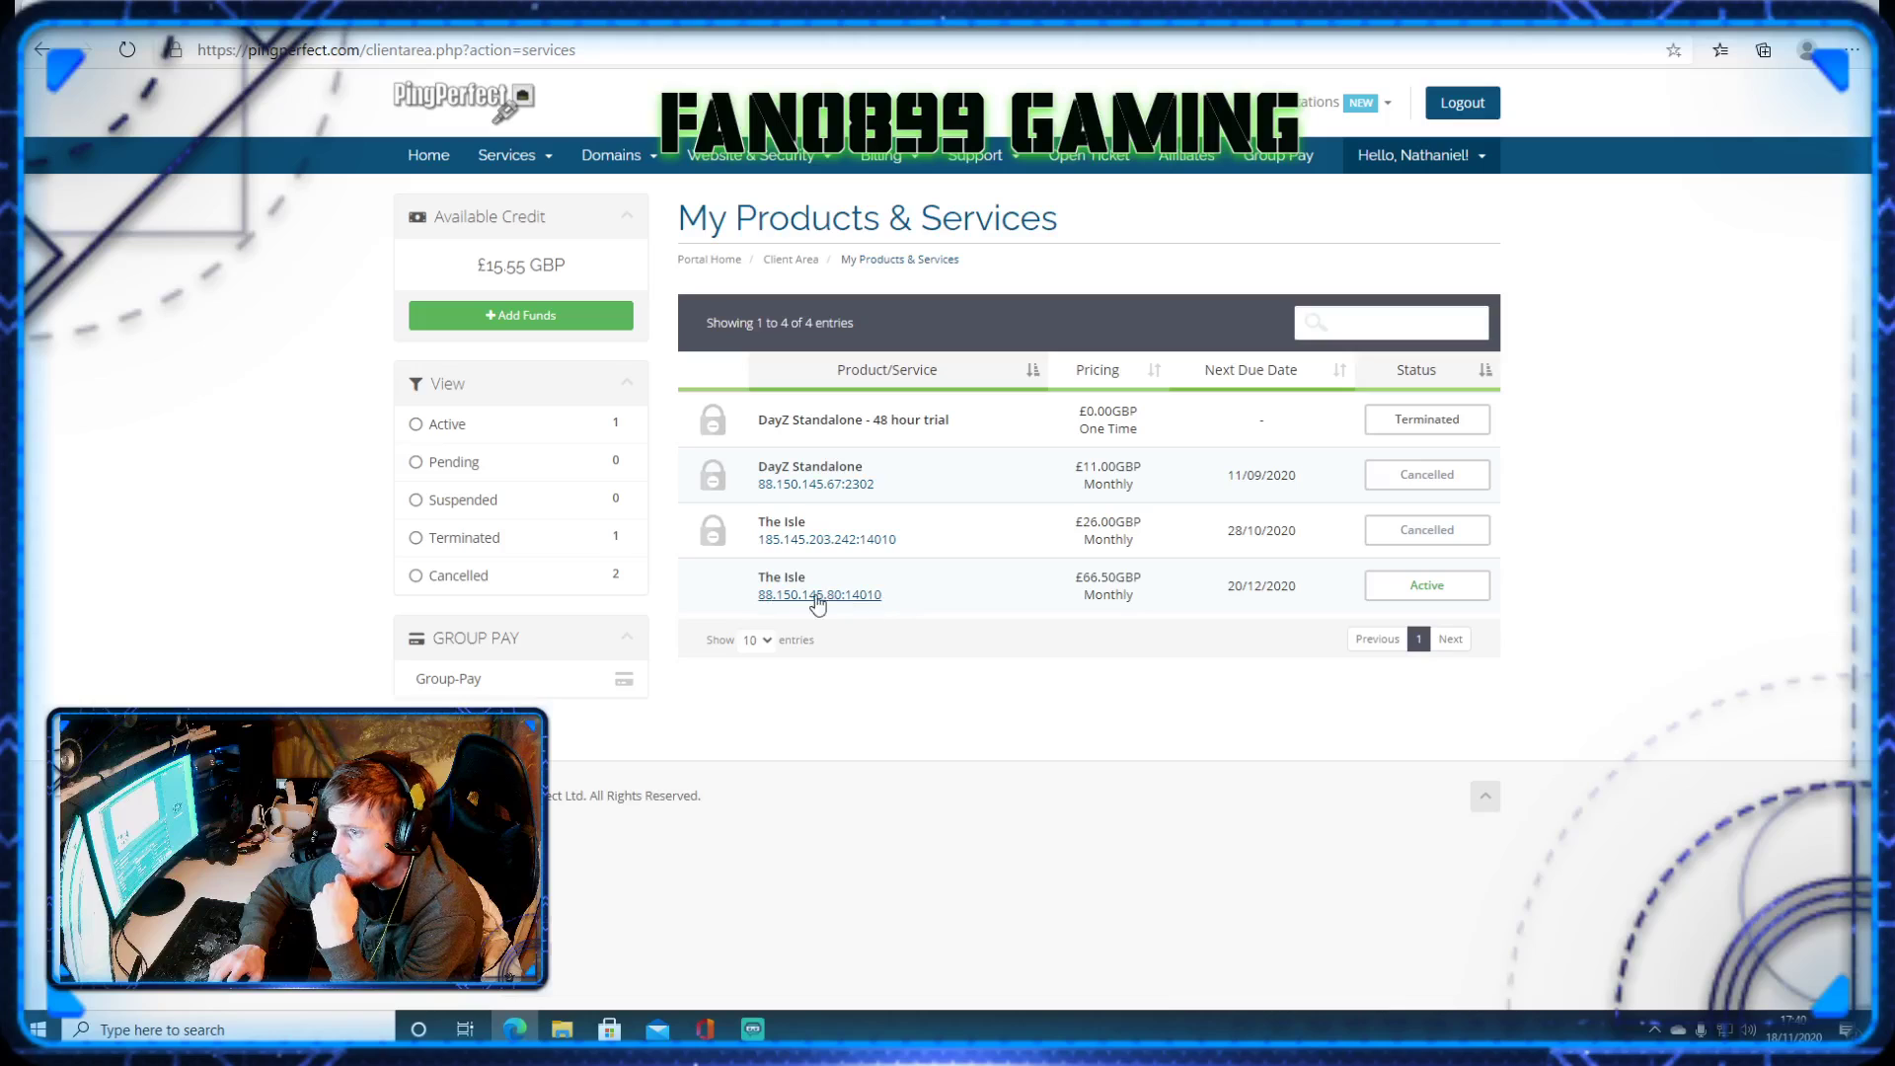
pyautogui.click(1115, 591)
pyautogui.scroll(-2, 938, 505)
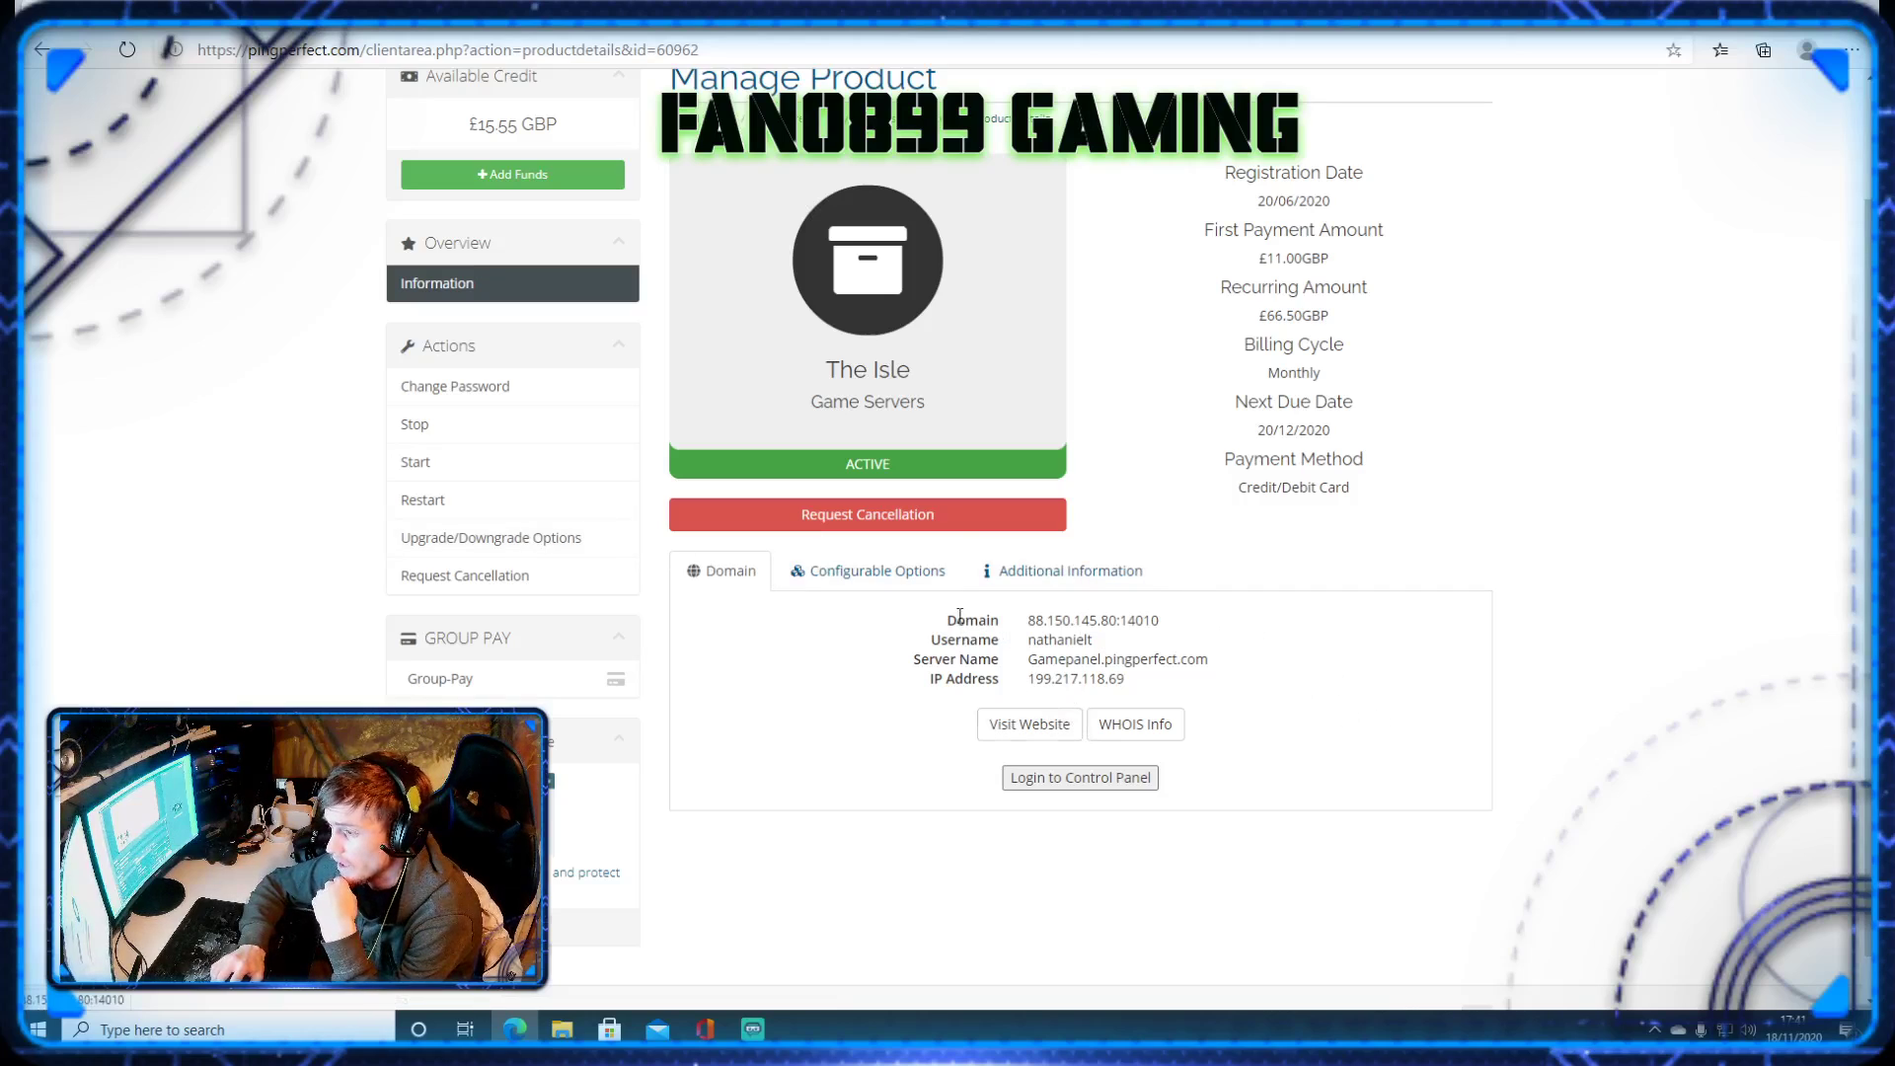
pyautogui.scroll(2, 1422, 538)
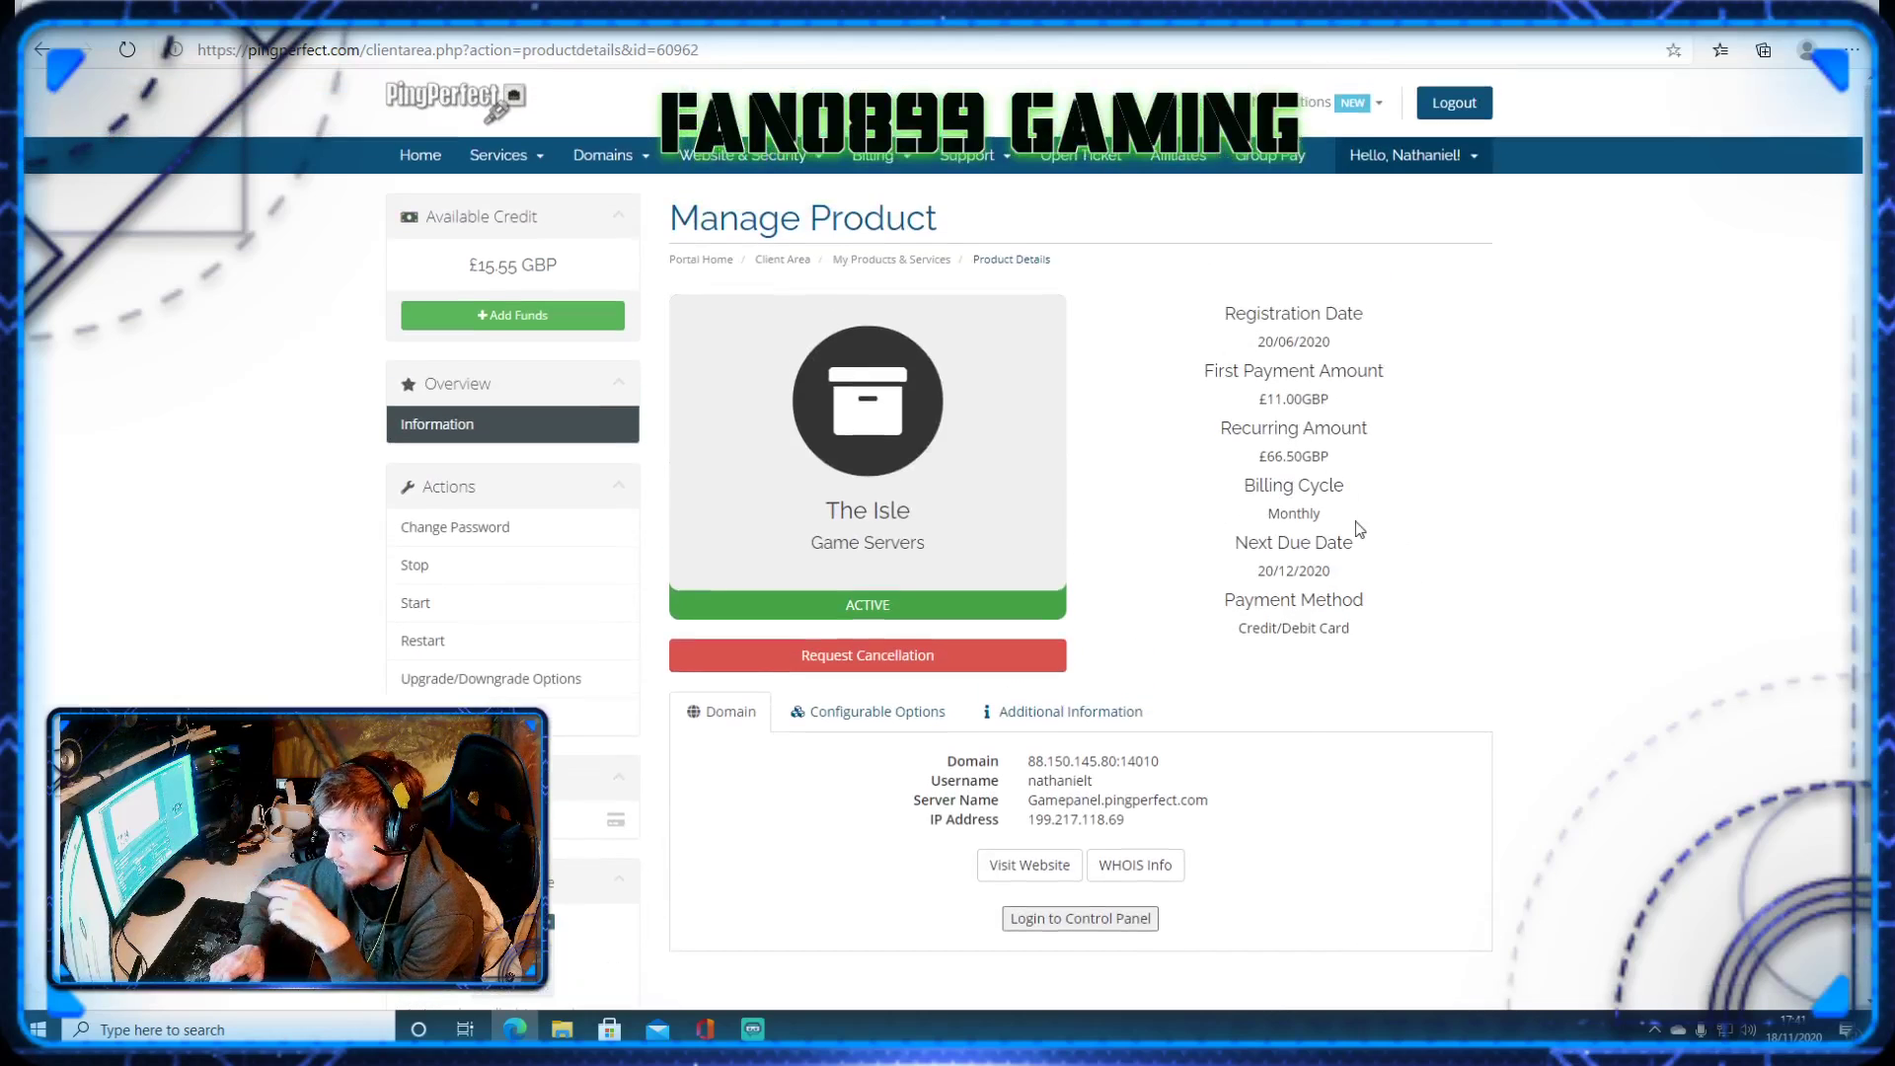
pyautogui.scroll(-2, 1281, 720)
# Log in to The Isle server's control panel and view its status overview
pyautogui.click(1121, 779)
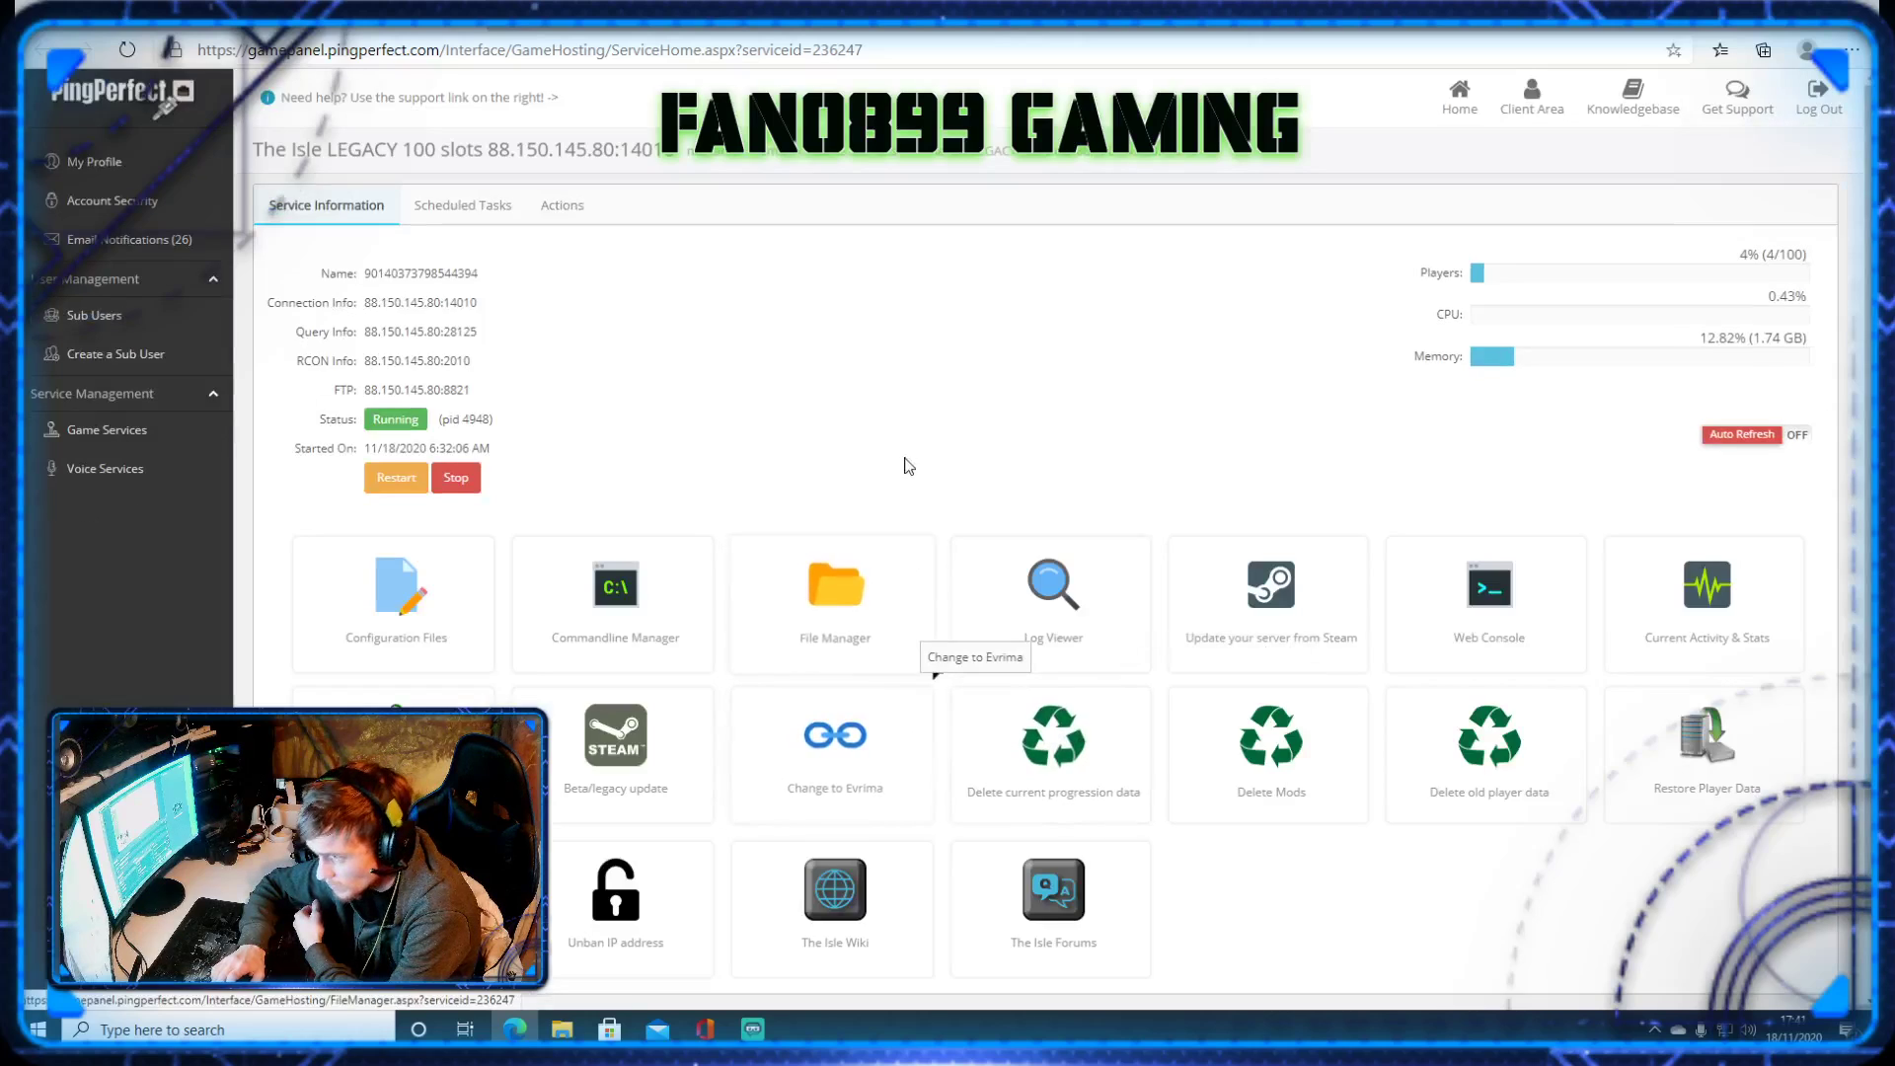
pyautogui.scroll(-1, 933, 381)
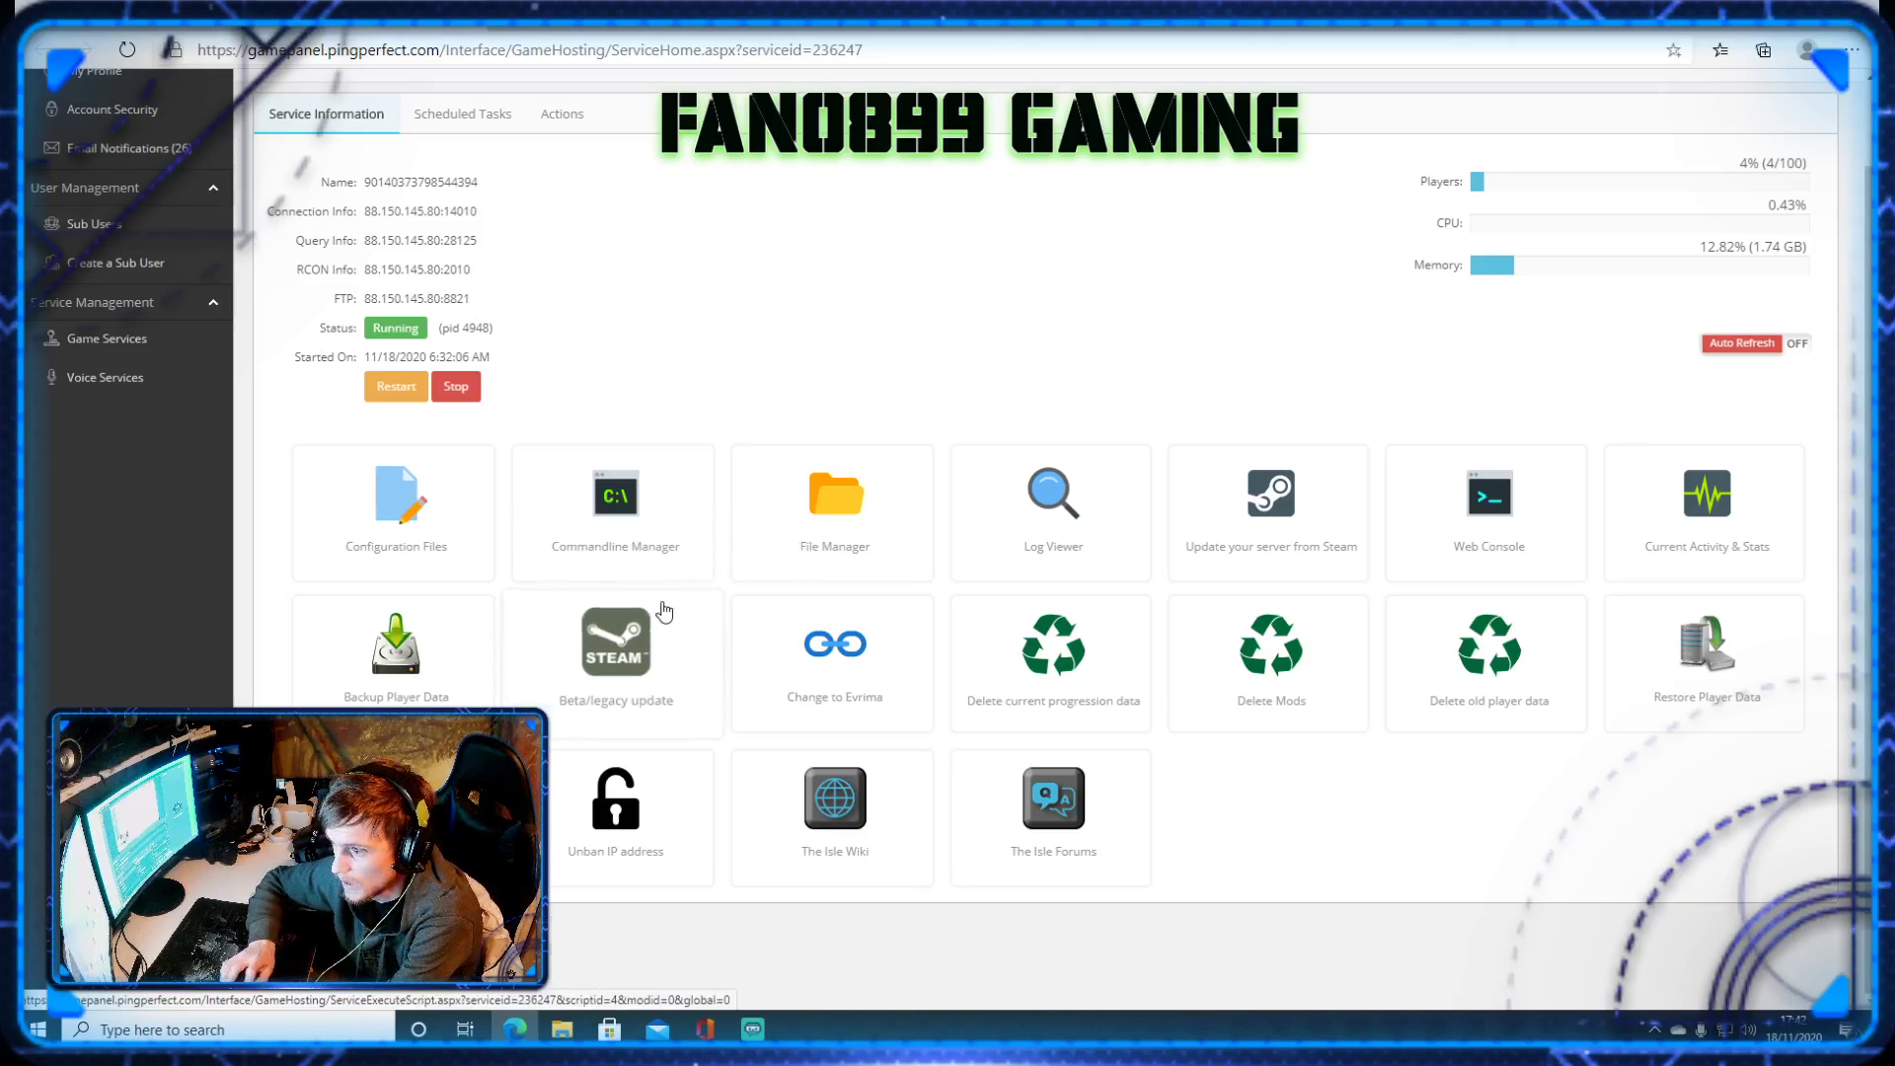
# Open Commandline Manager, select the Thenyaw Island setup, and view the Game Mode options
pyautogui.click(616, 504)
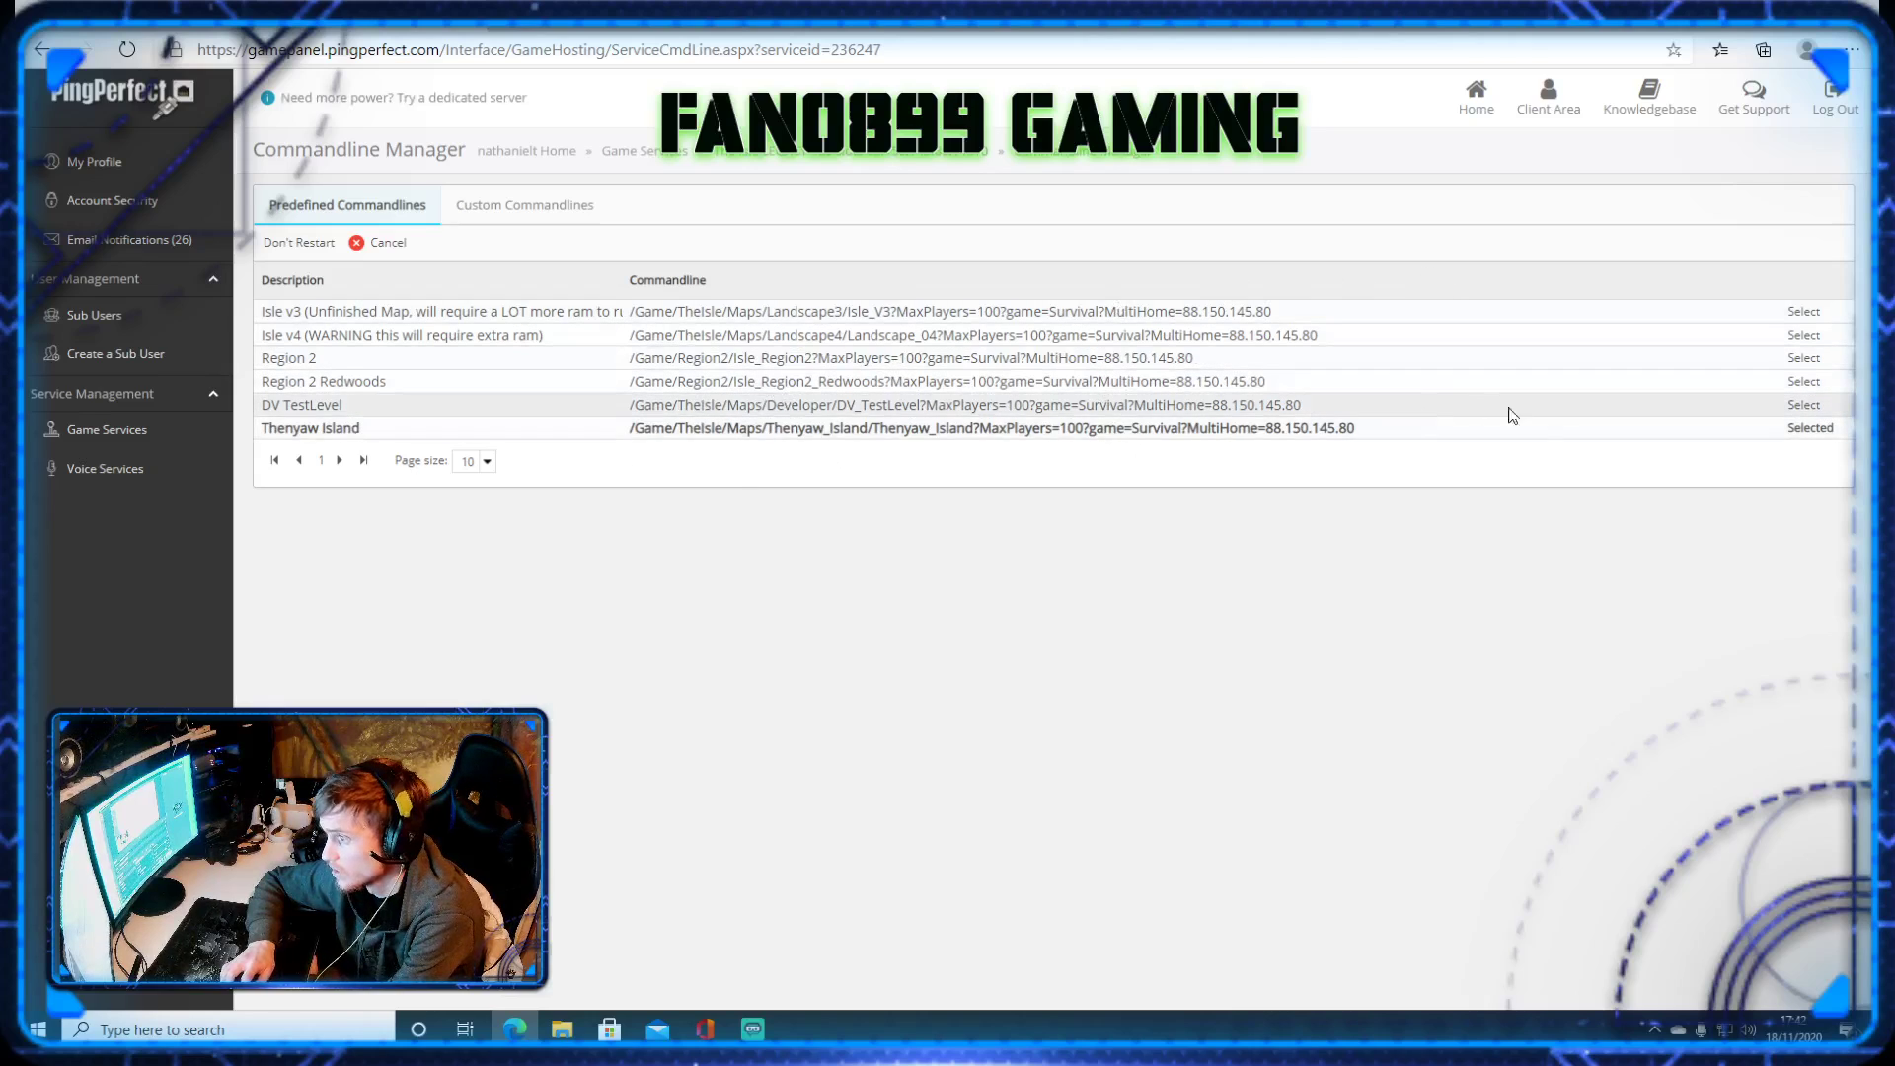
pyautogui.click(1807, 431)
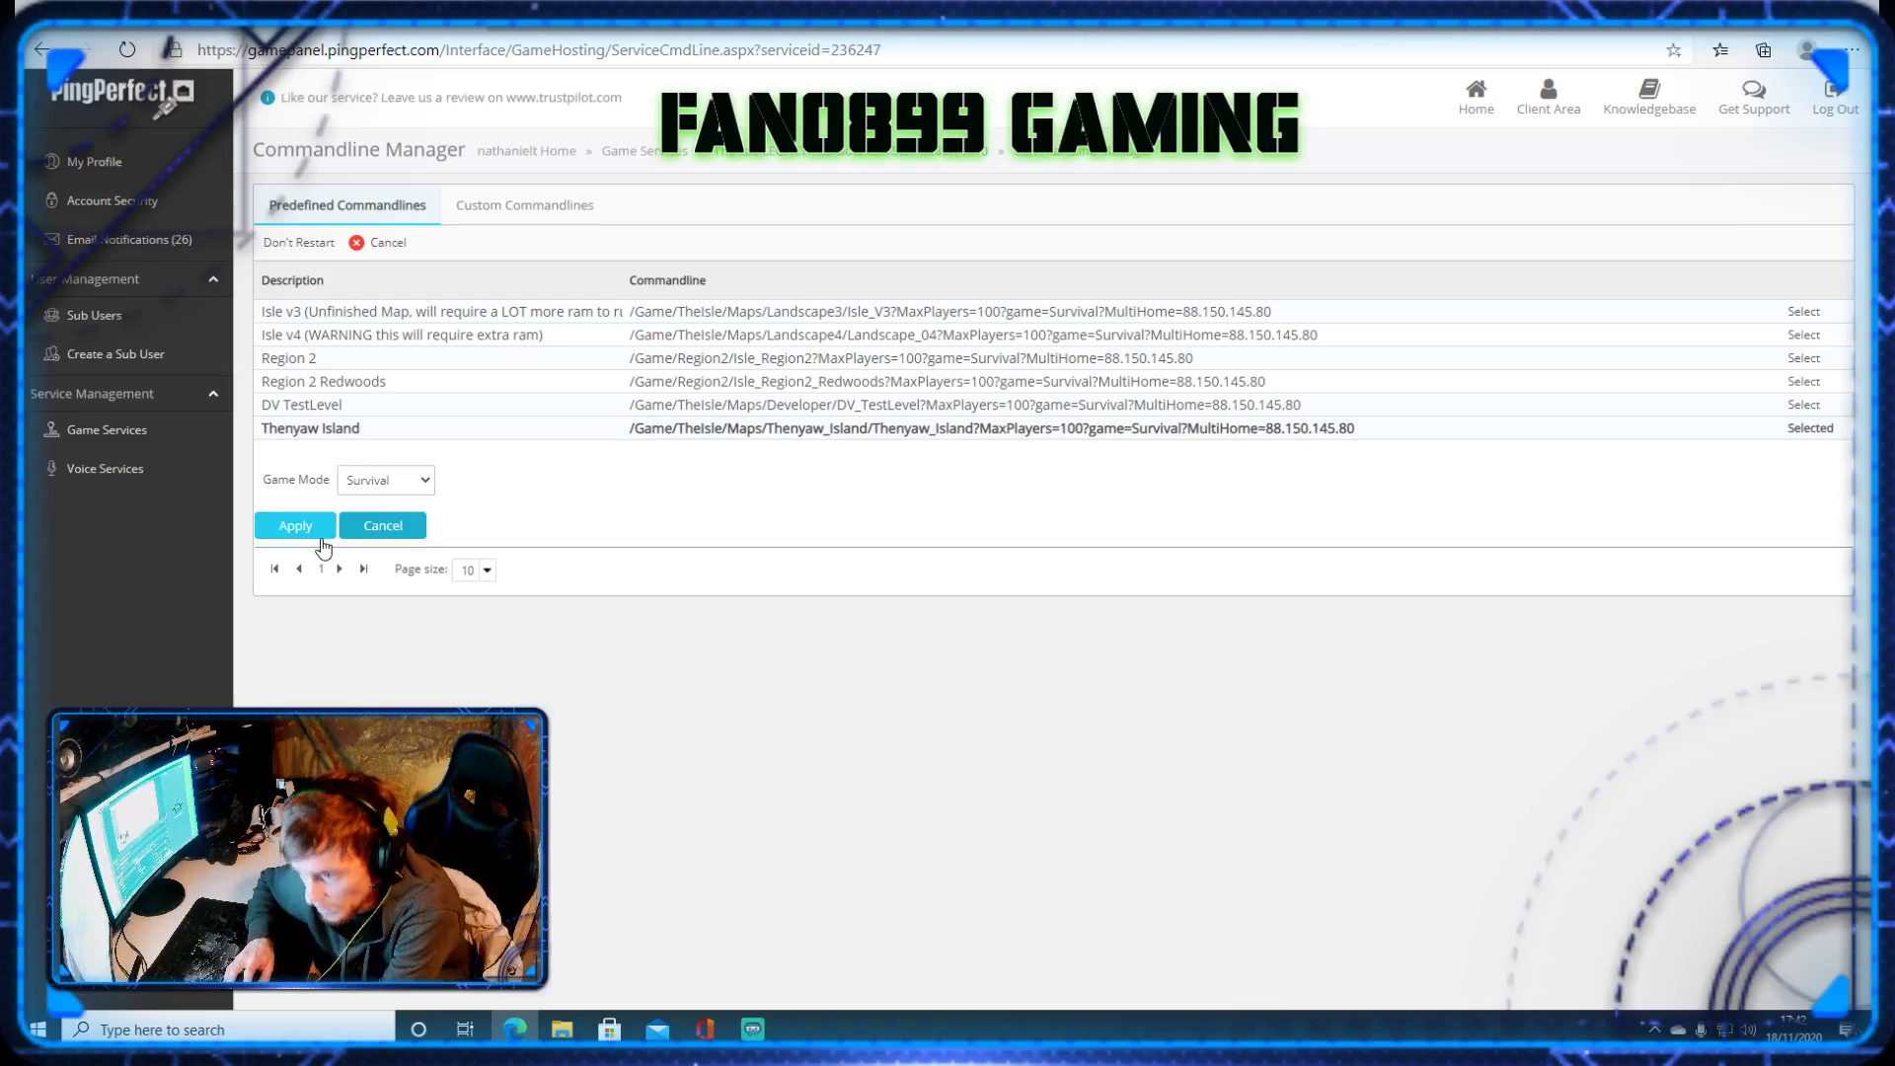
pyautogui.click(427, 481)
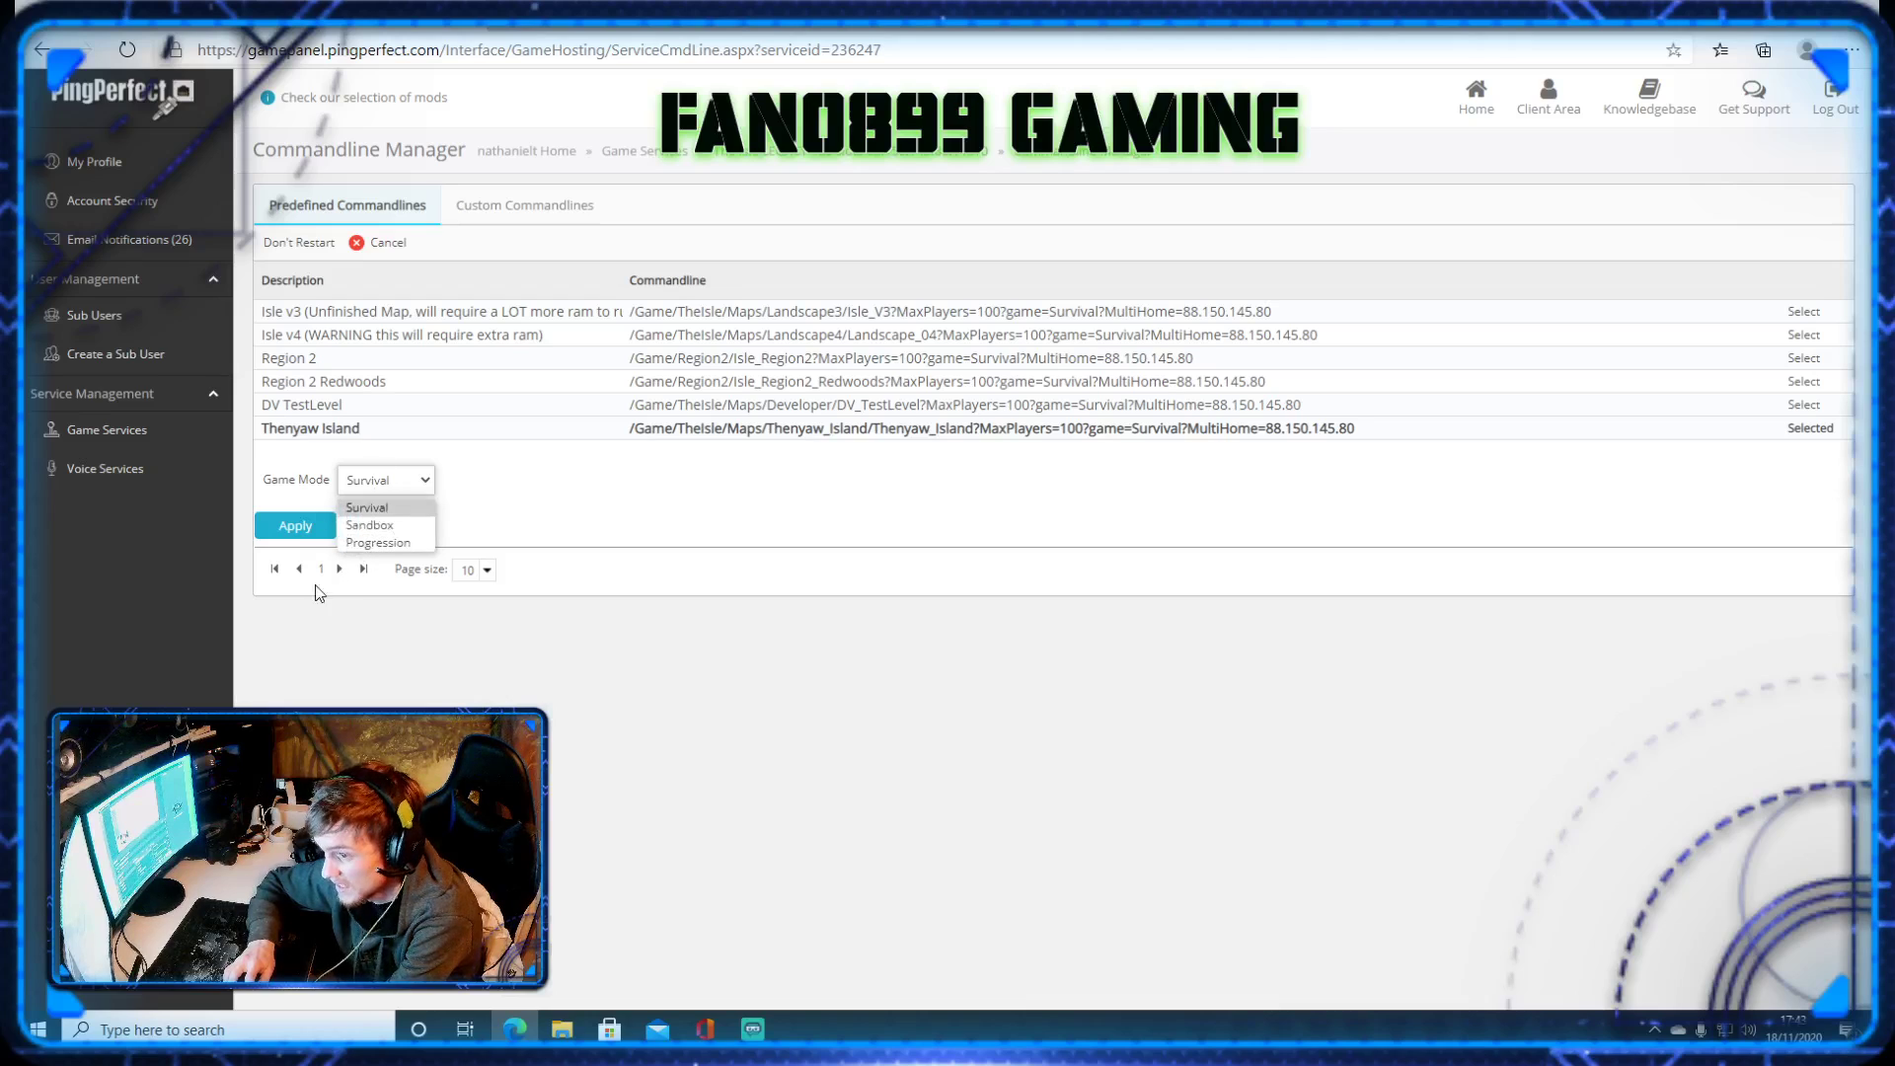
# Keep Survival, reopen Thenyaw Island's command line, then cancel back to the service home
pyautogui.click(577, 474)
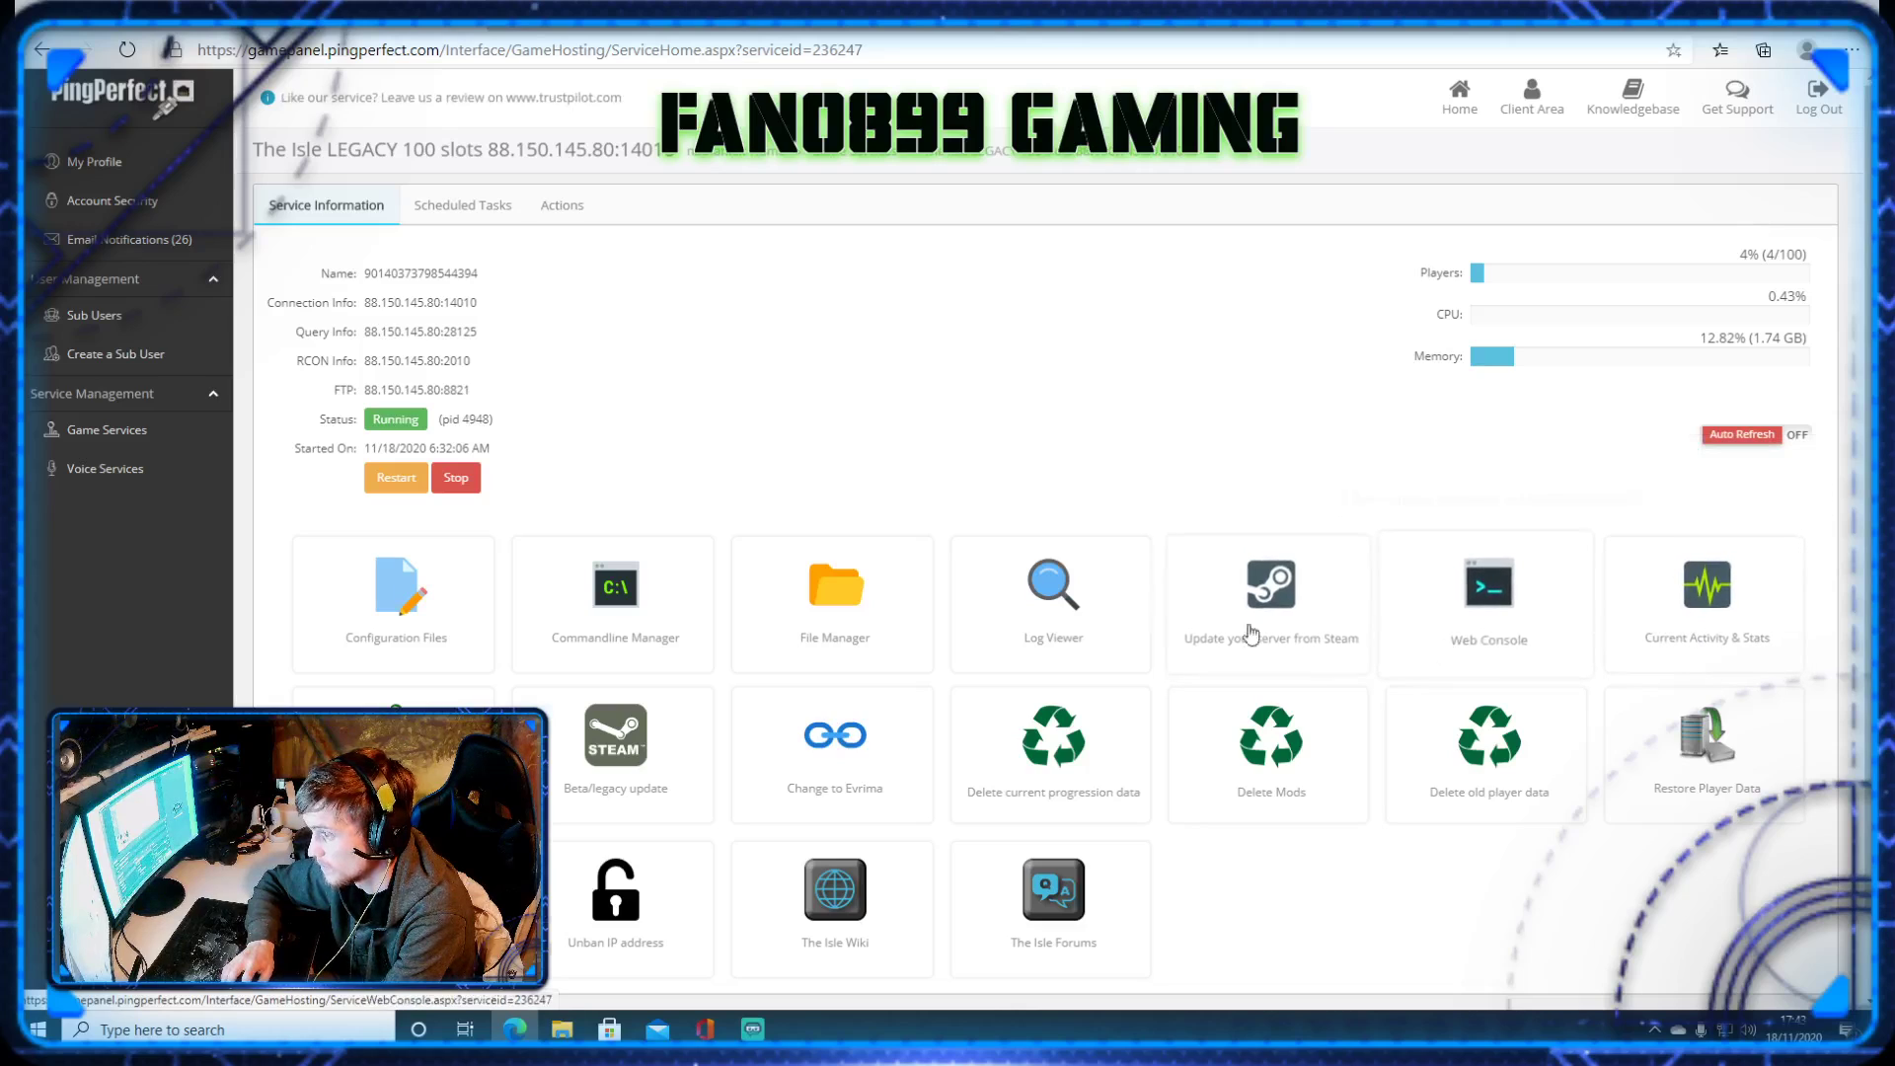
pyautogui.click(613, 620)
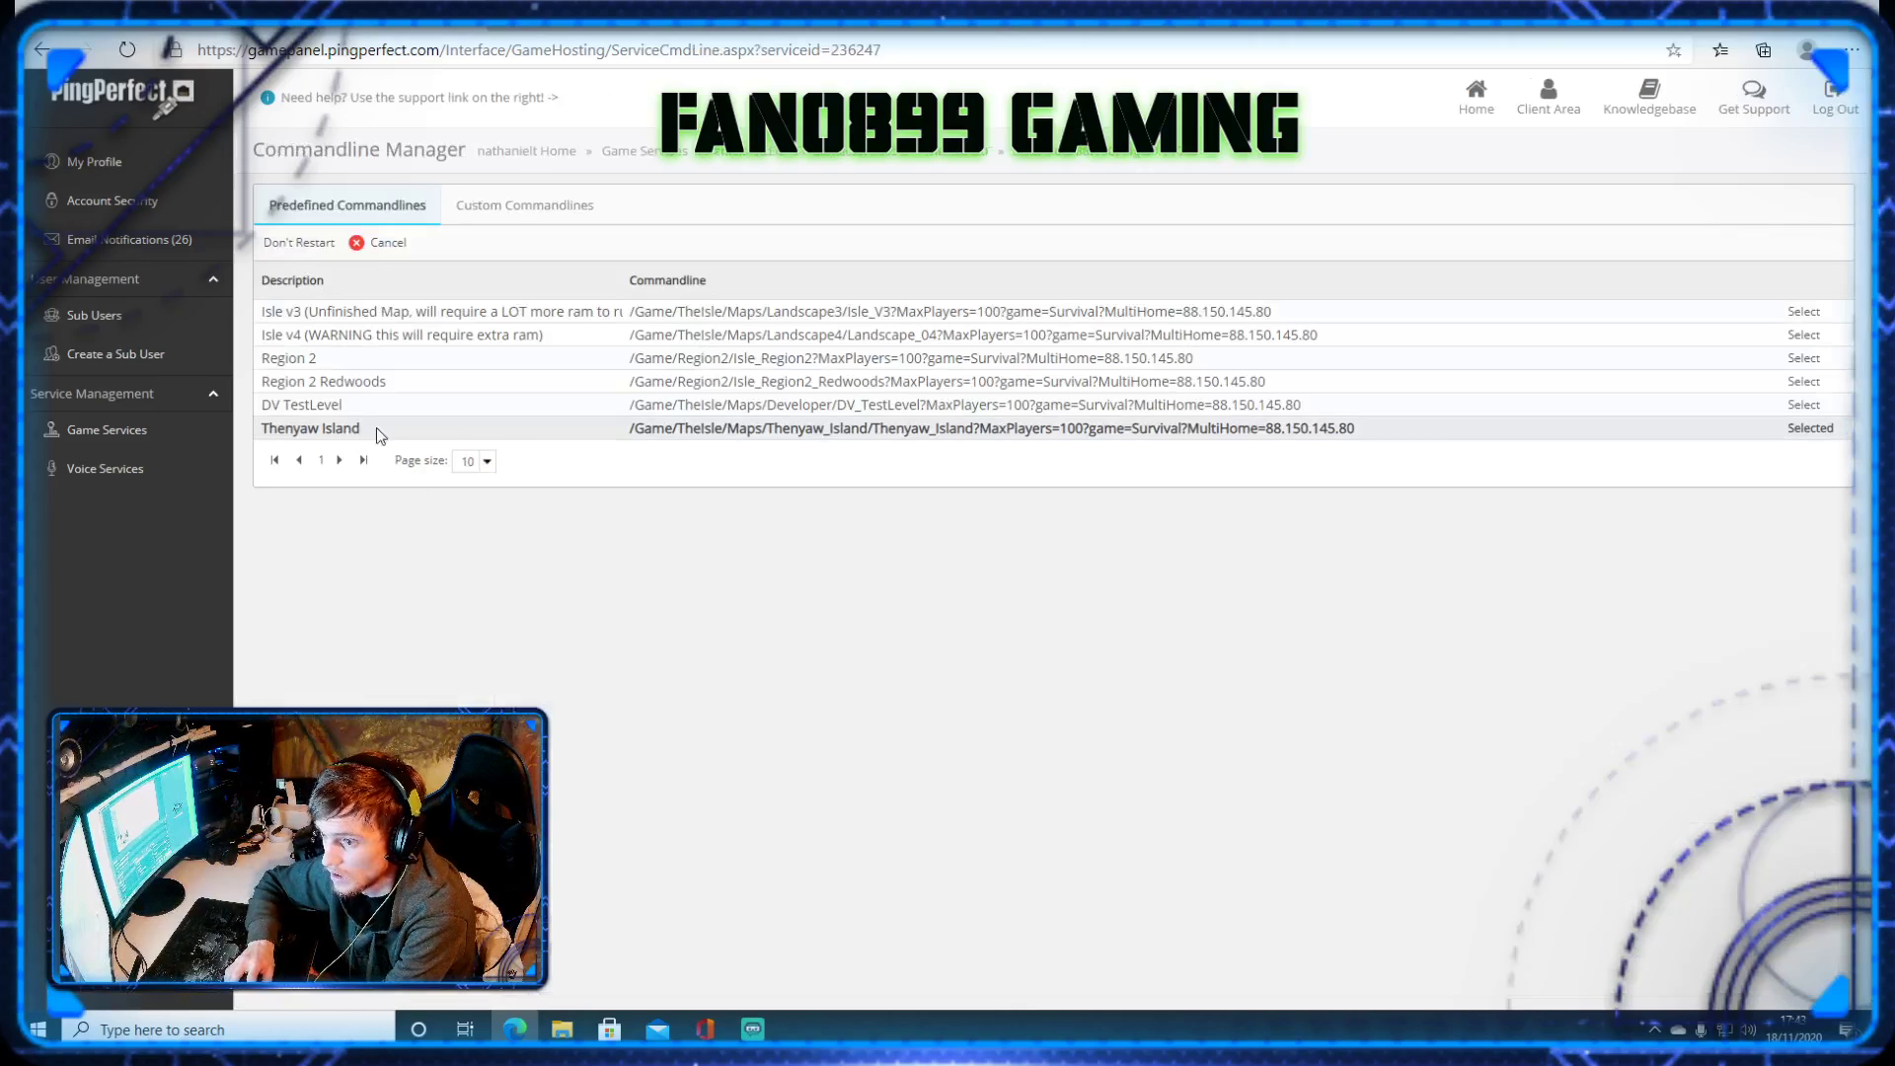
pyautogui.click(1811, 428)
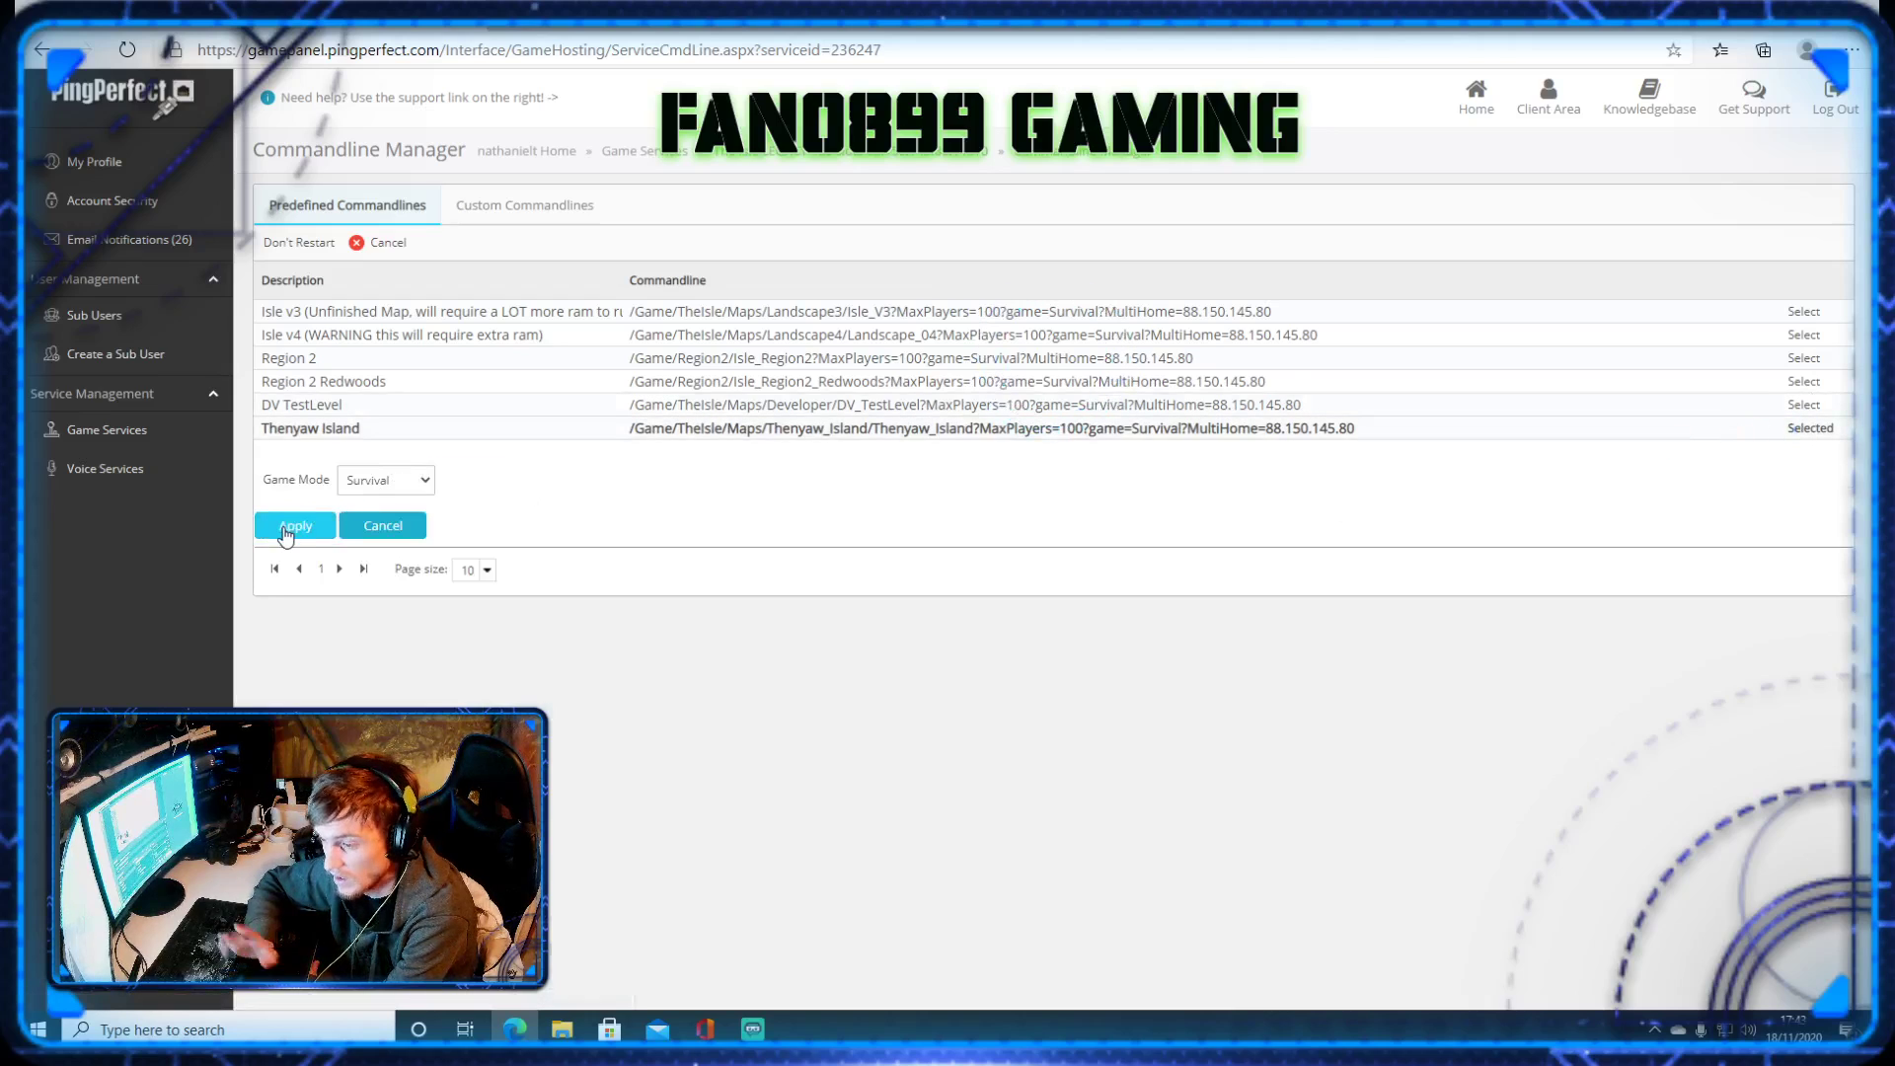
pyautogui.click(395, 242)
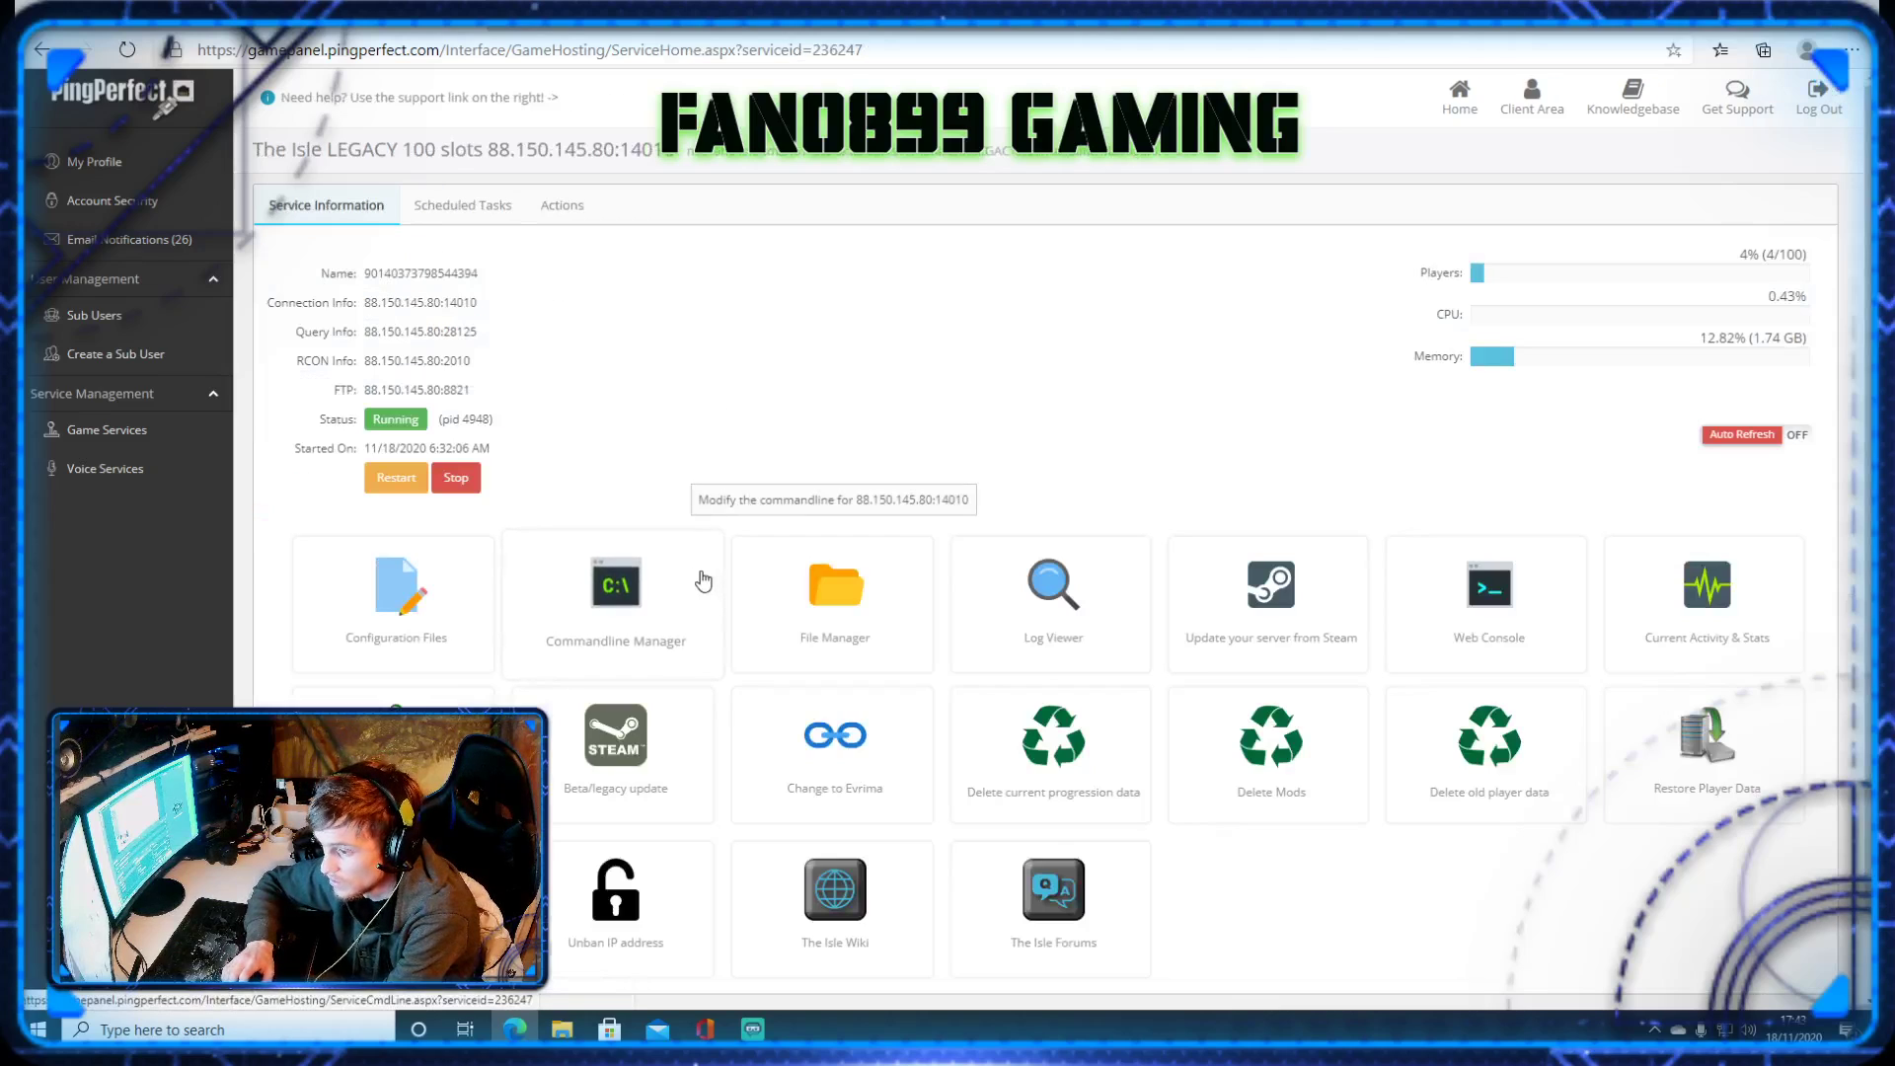
pyautogui.scroll(-1, 703, 572)
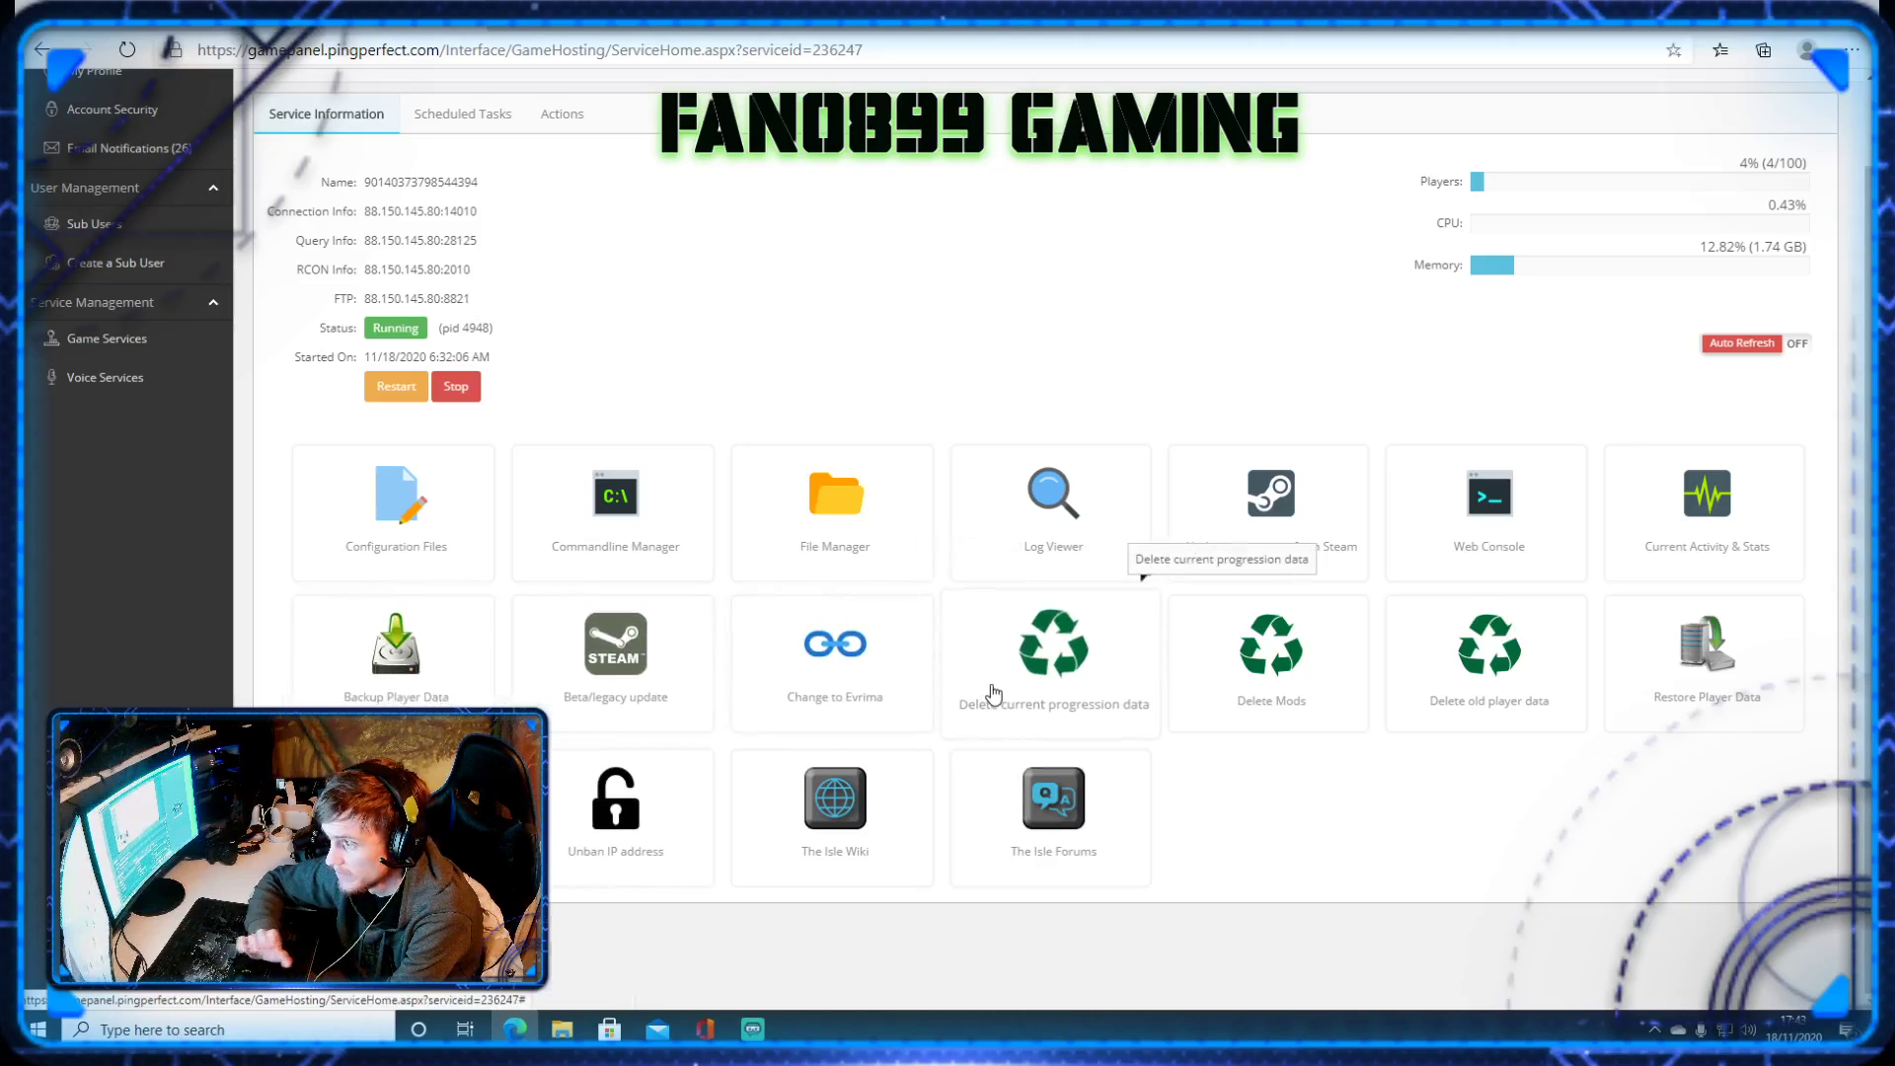
pyautogui.click(1502, 538)
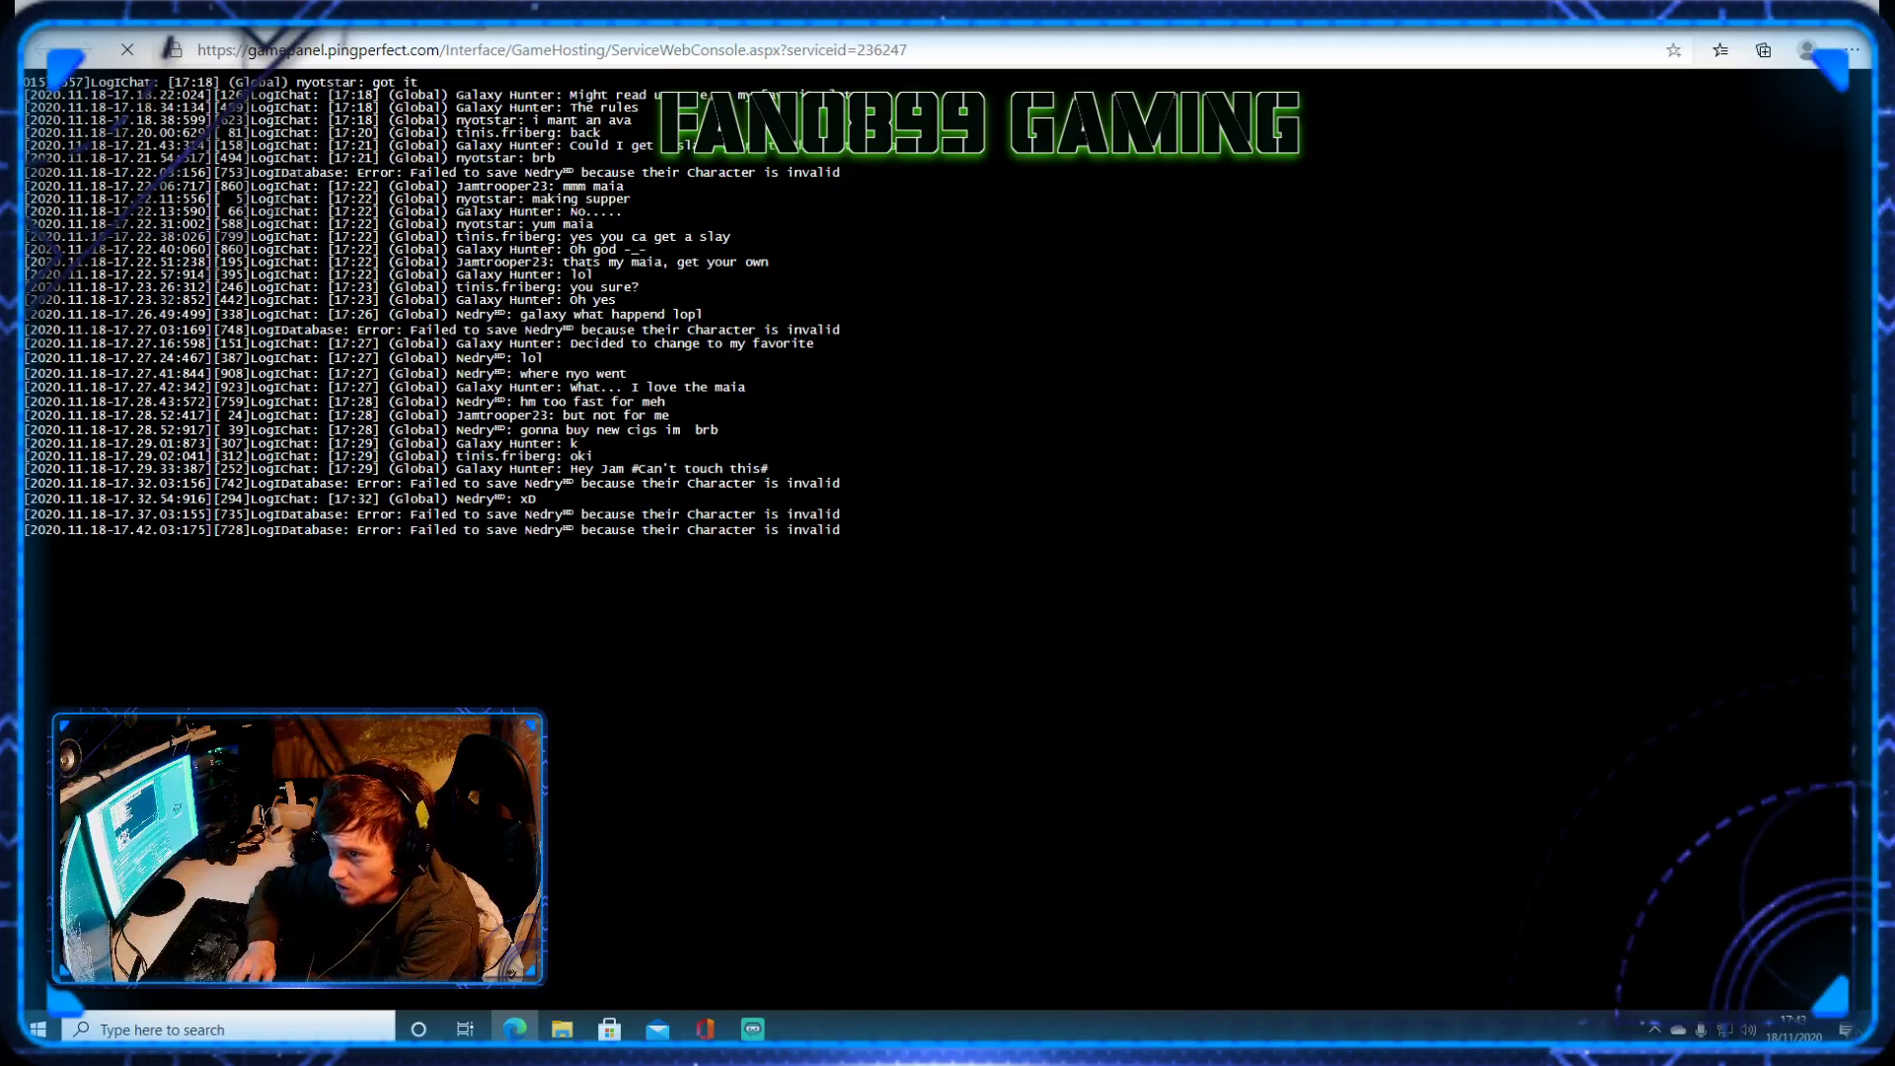
pyautogui.moveTo(457, 95); pyautogui.dragTo(856, 541)
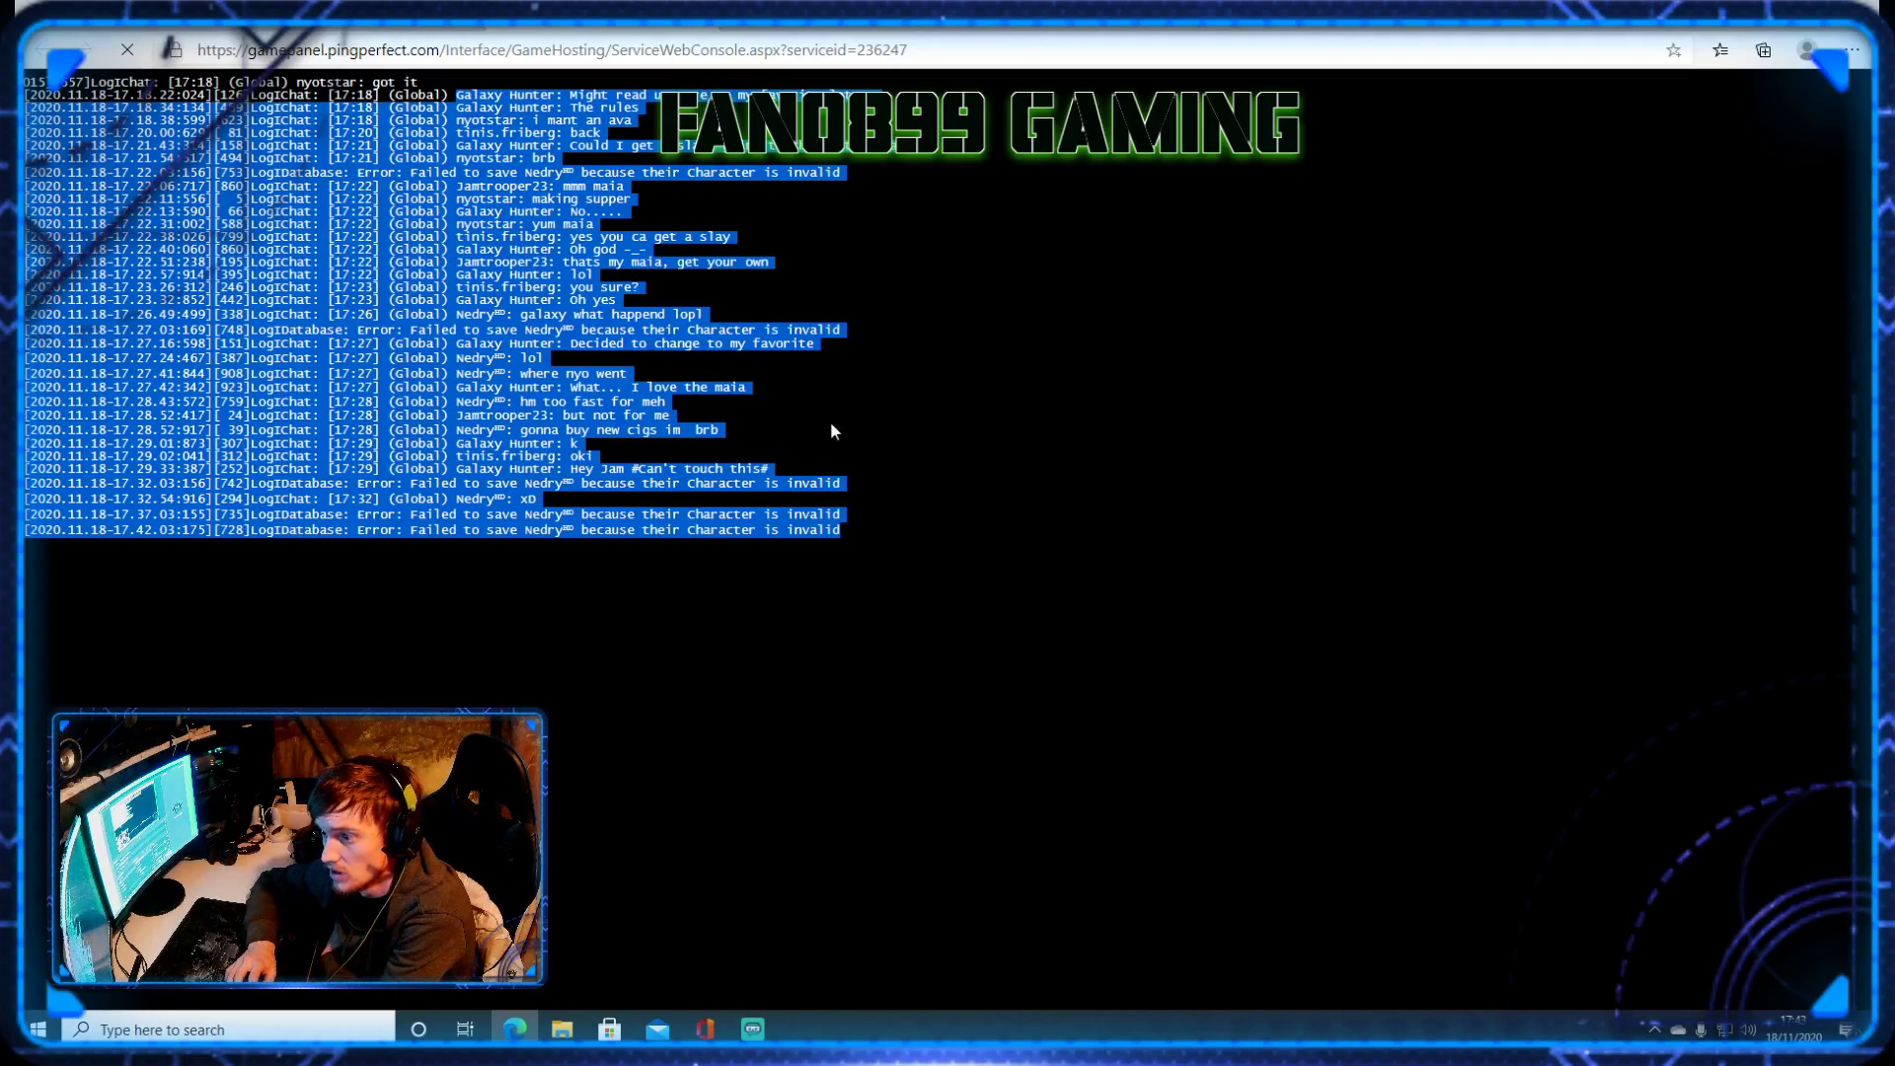
pyautogui.click(938, 304)
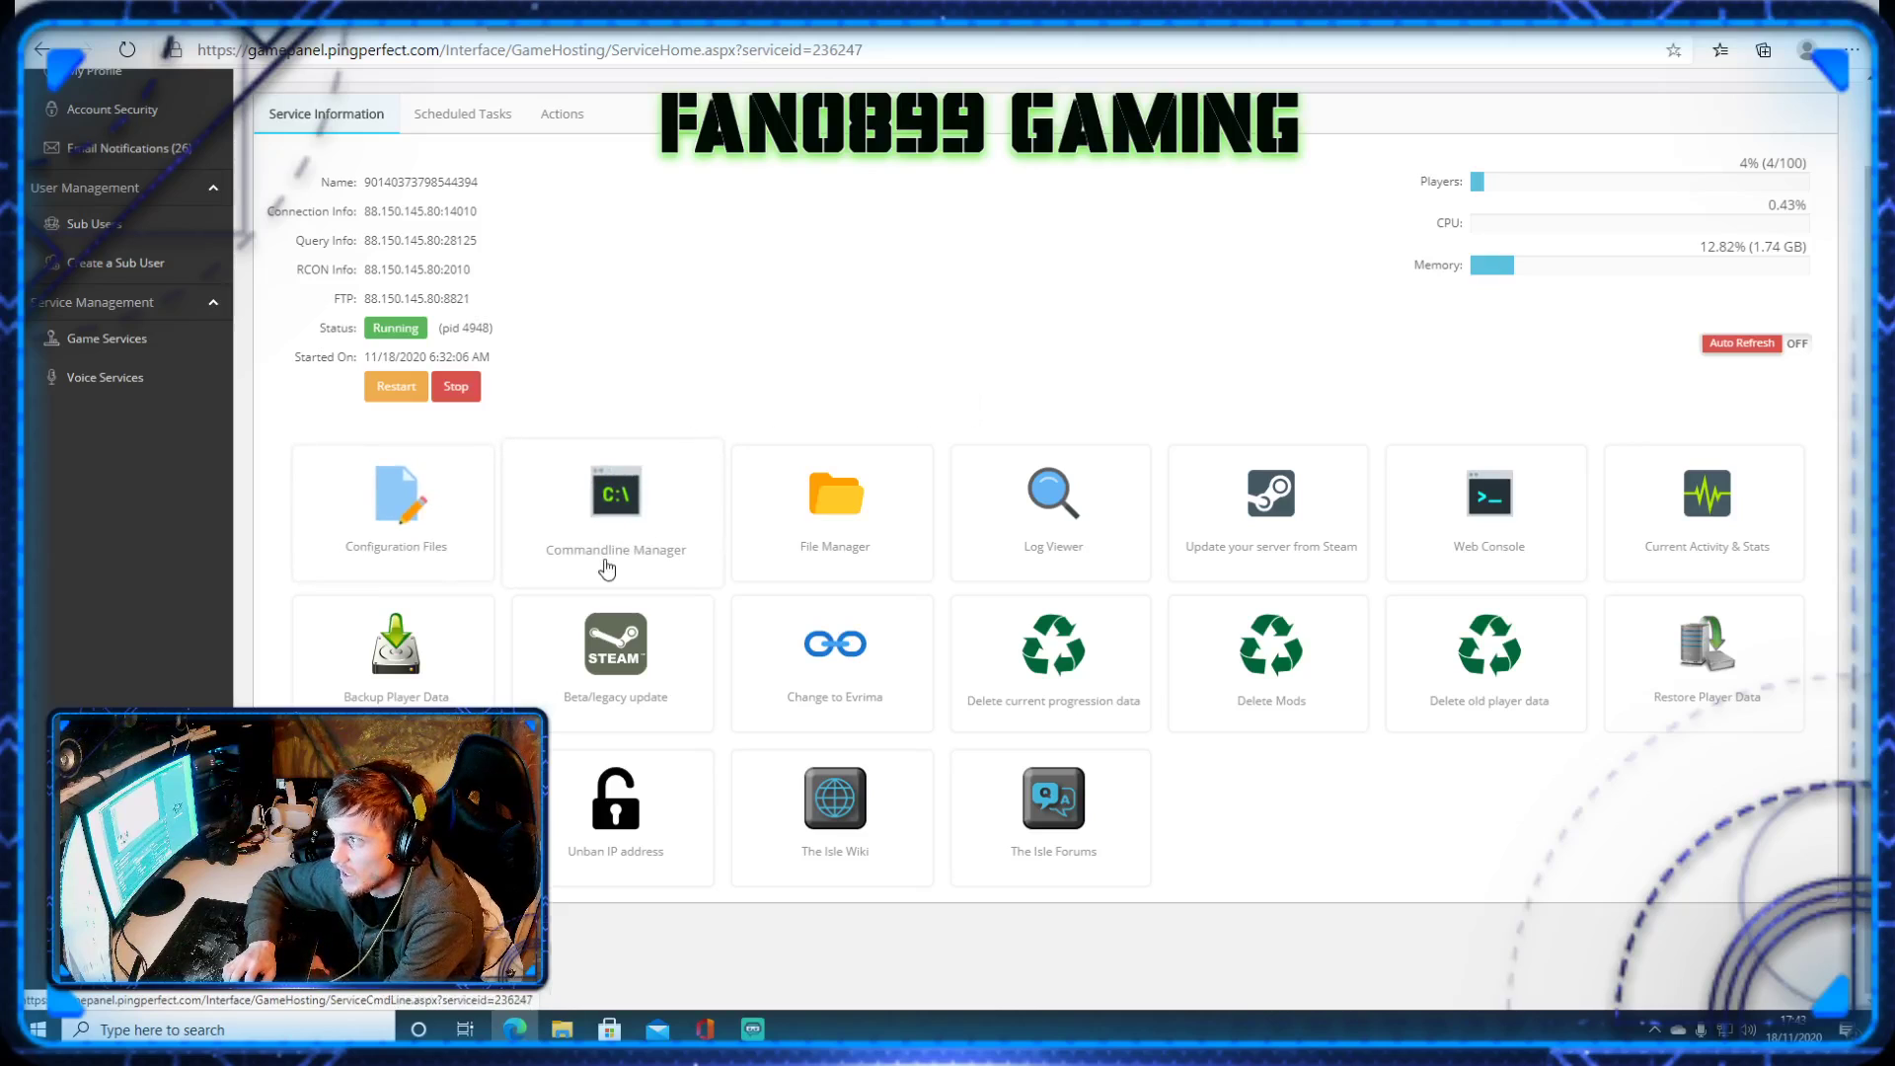
pyautogui.click(385, 514)
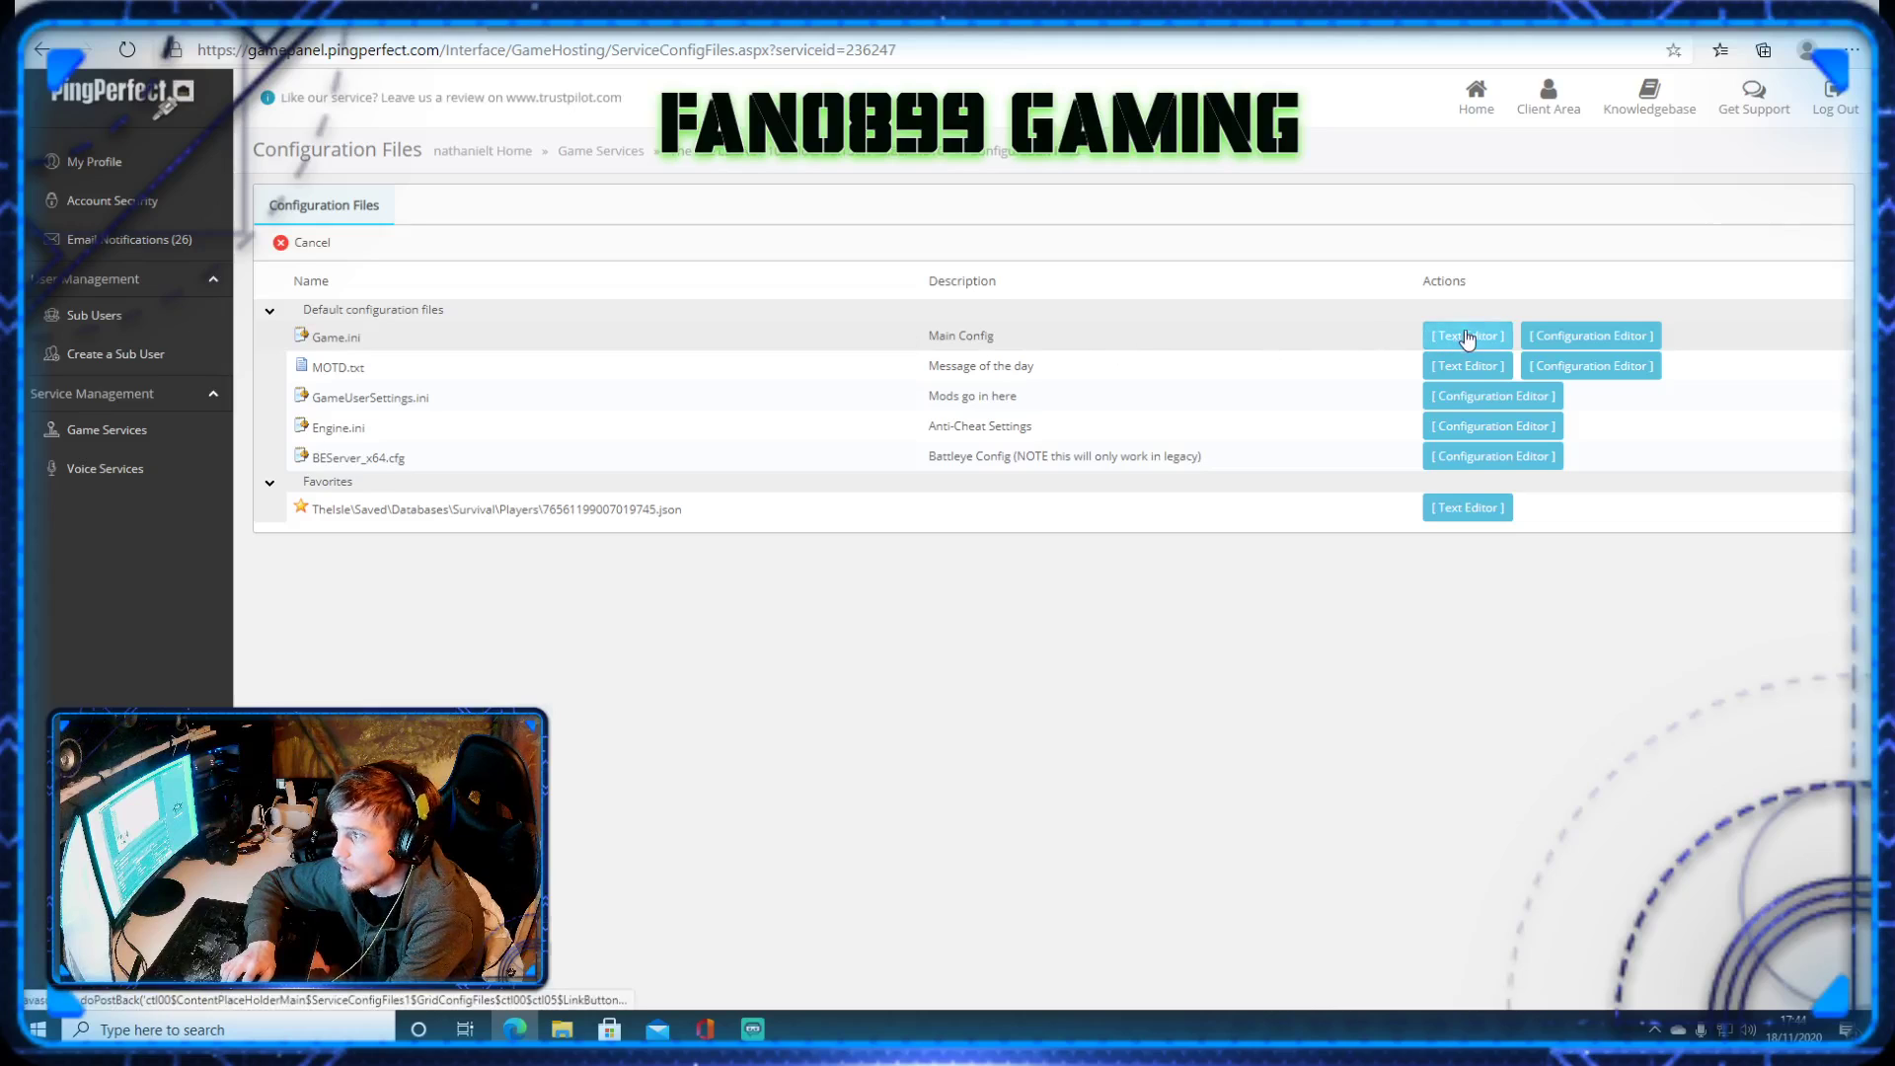
pyautogui.click(1576, 336)
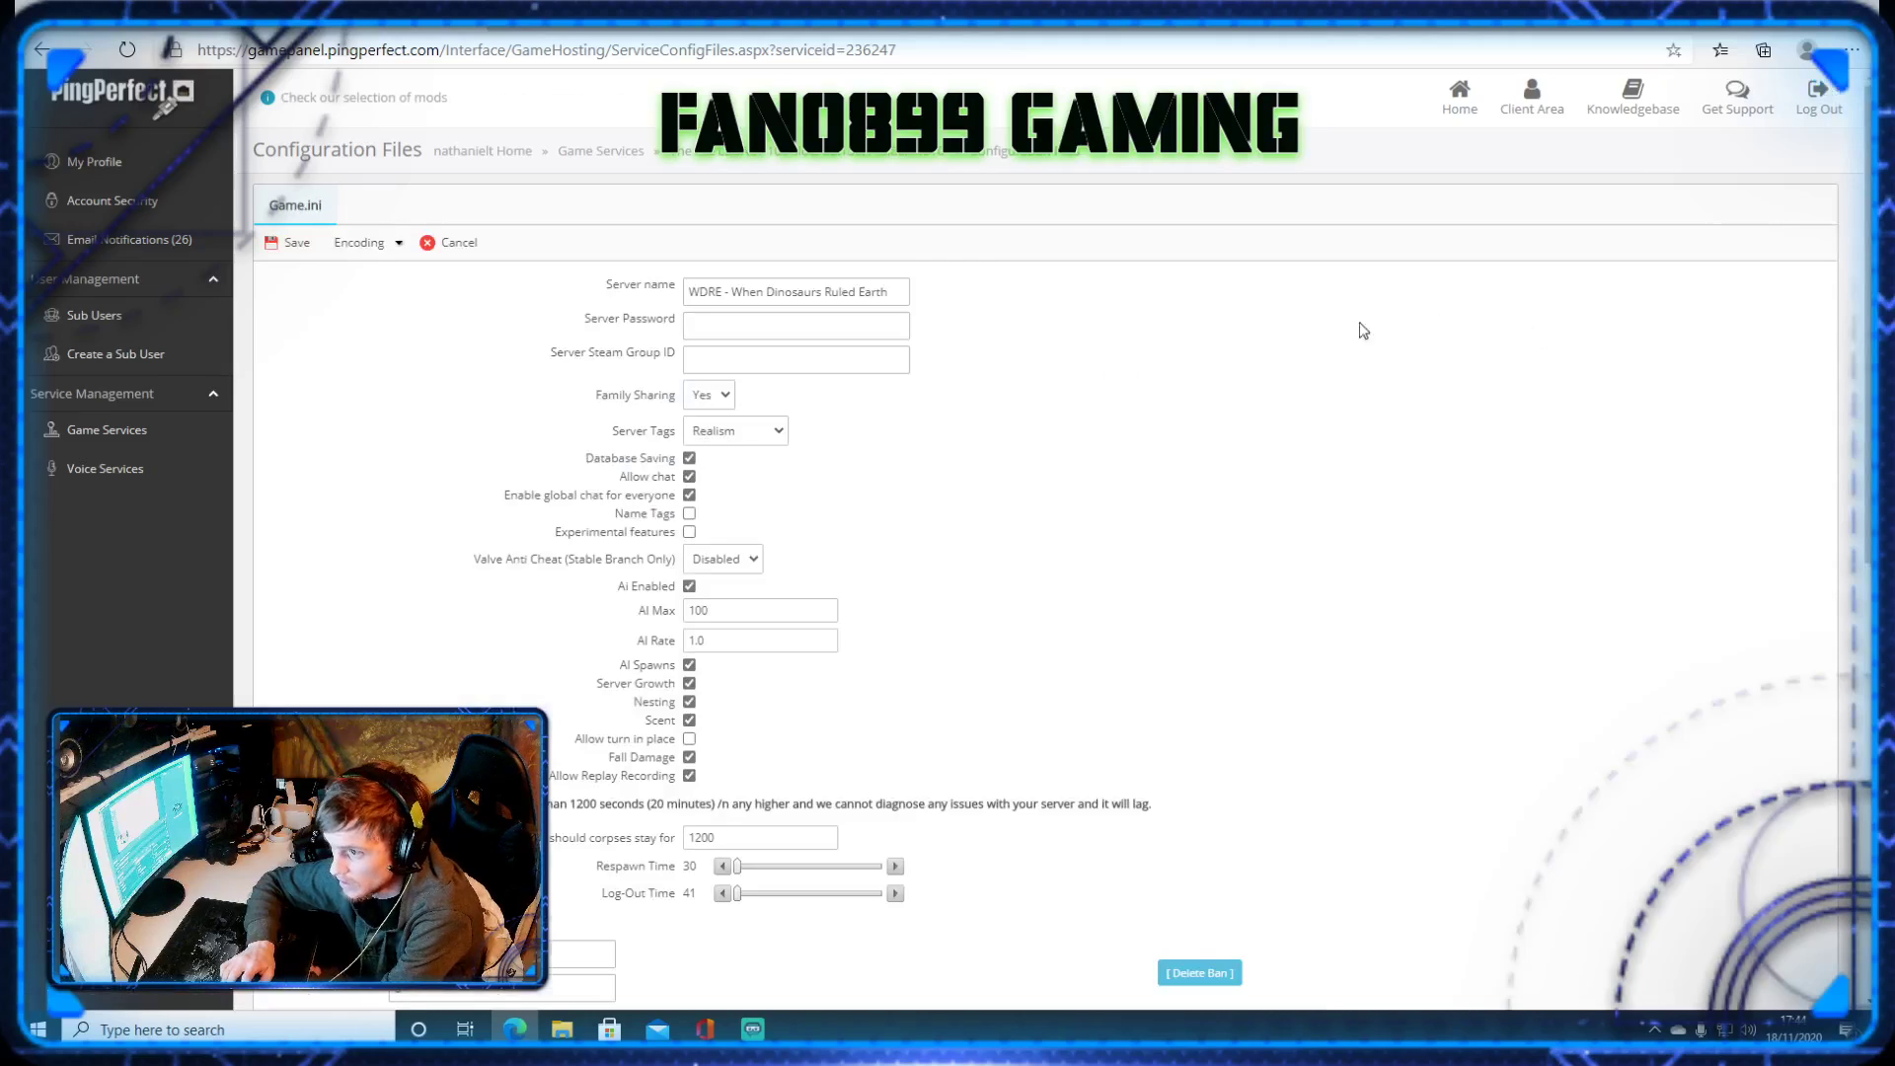
pyautogui.moveTo(900, 291); pyautogui.dragTo(667, 312)
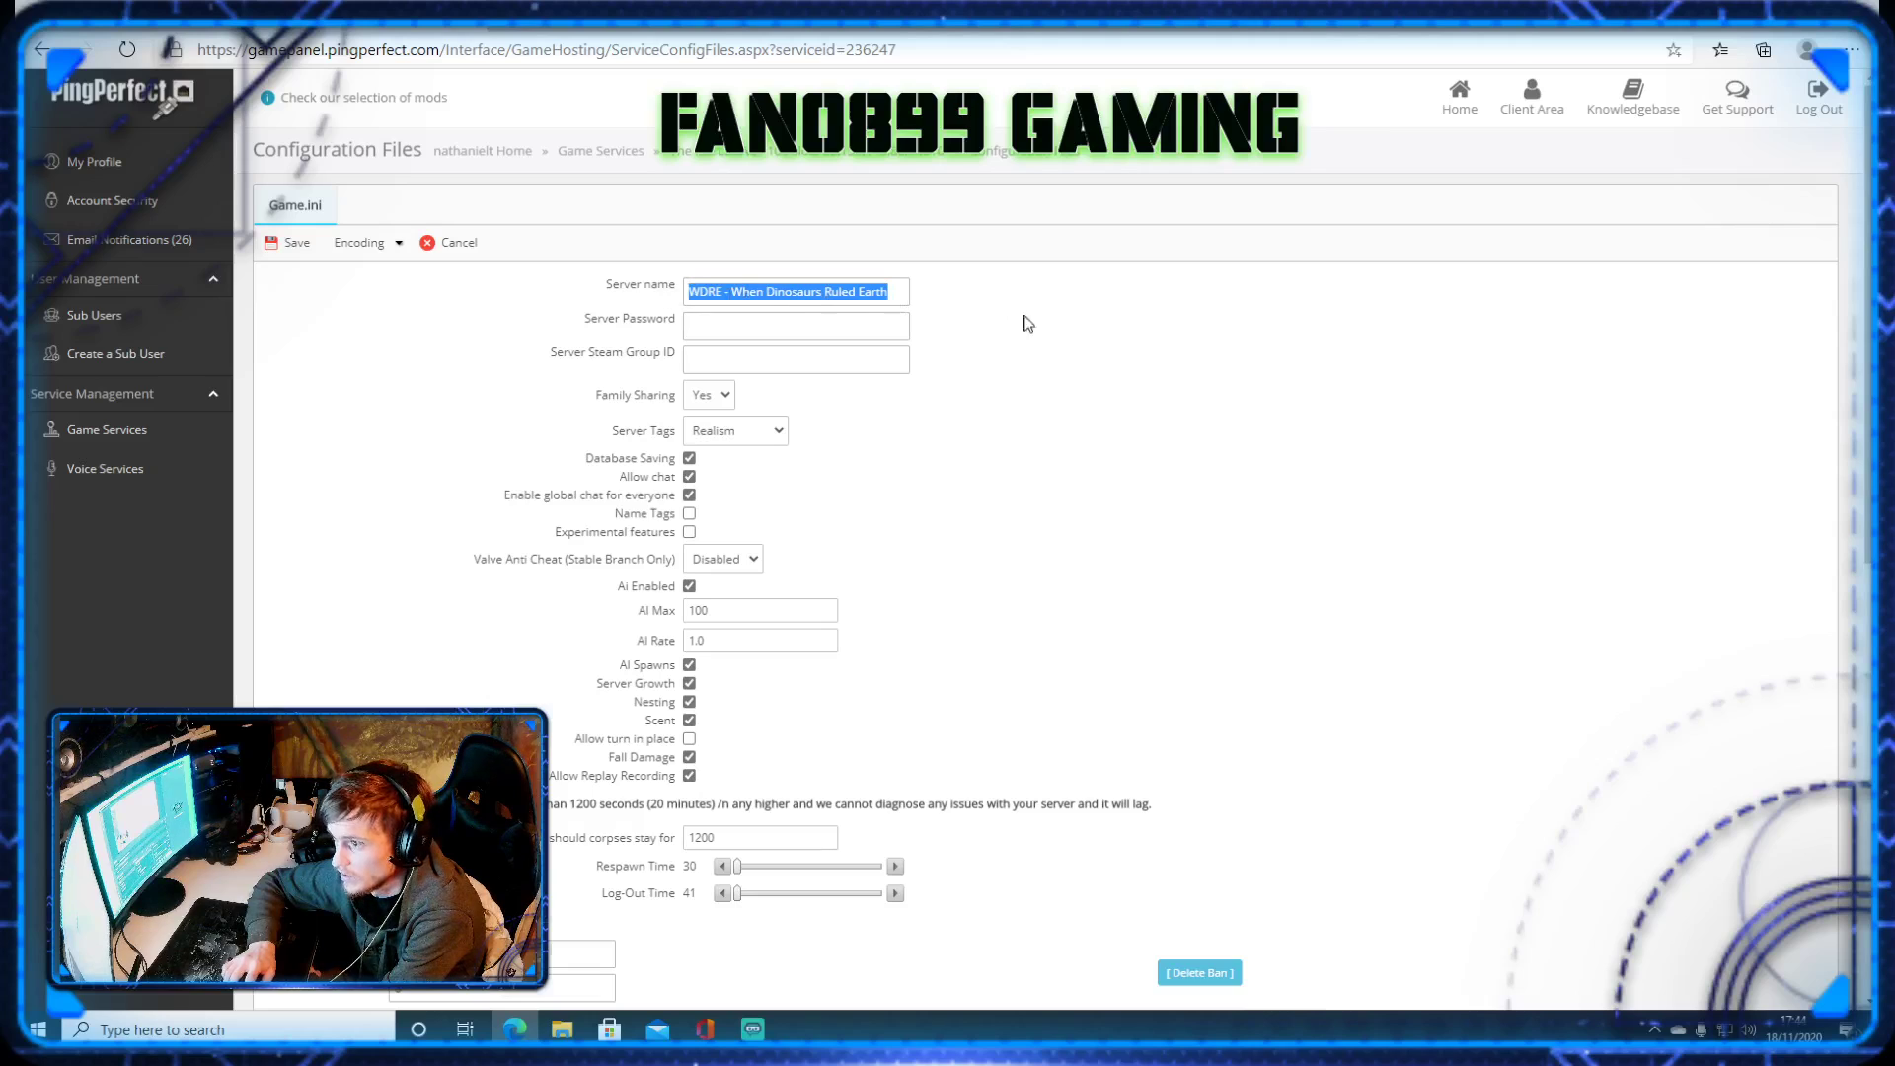
pyautogui.click(999, 333)
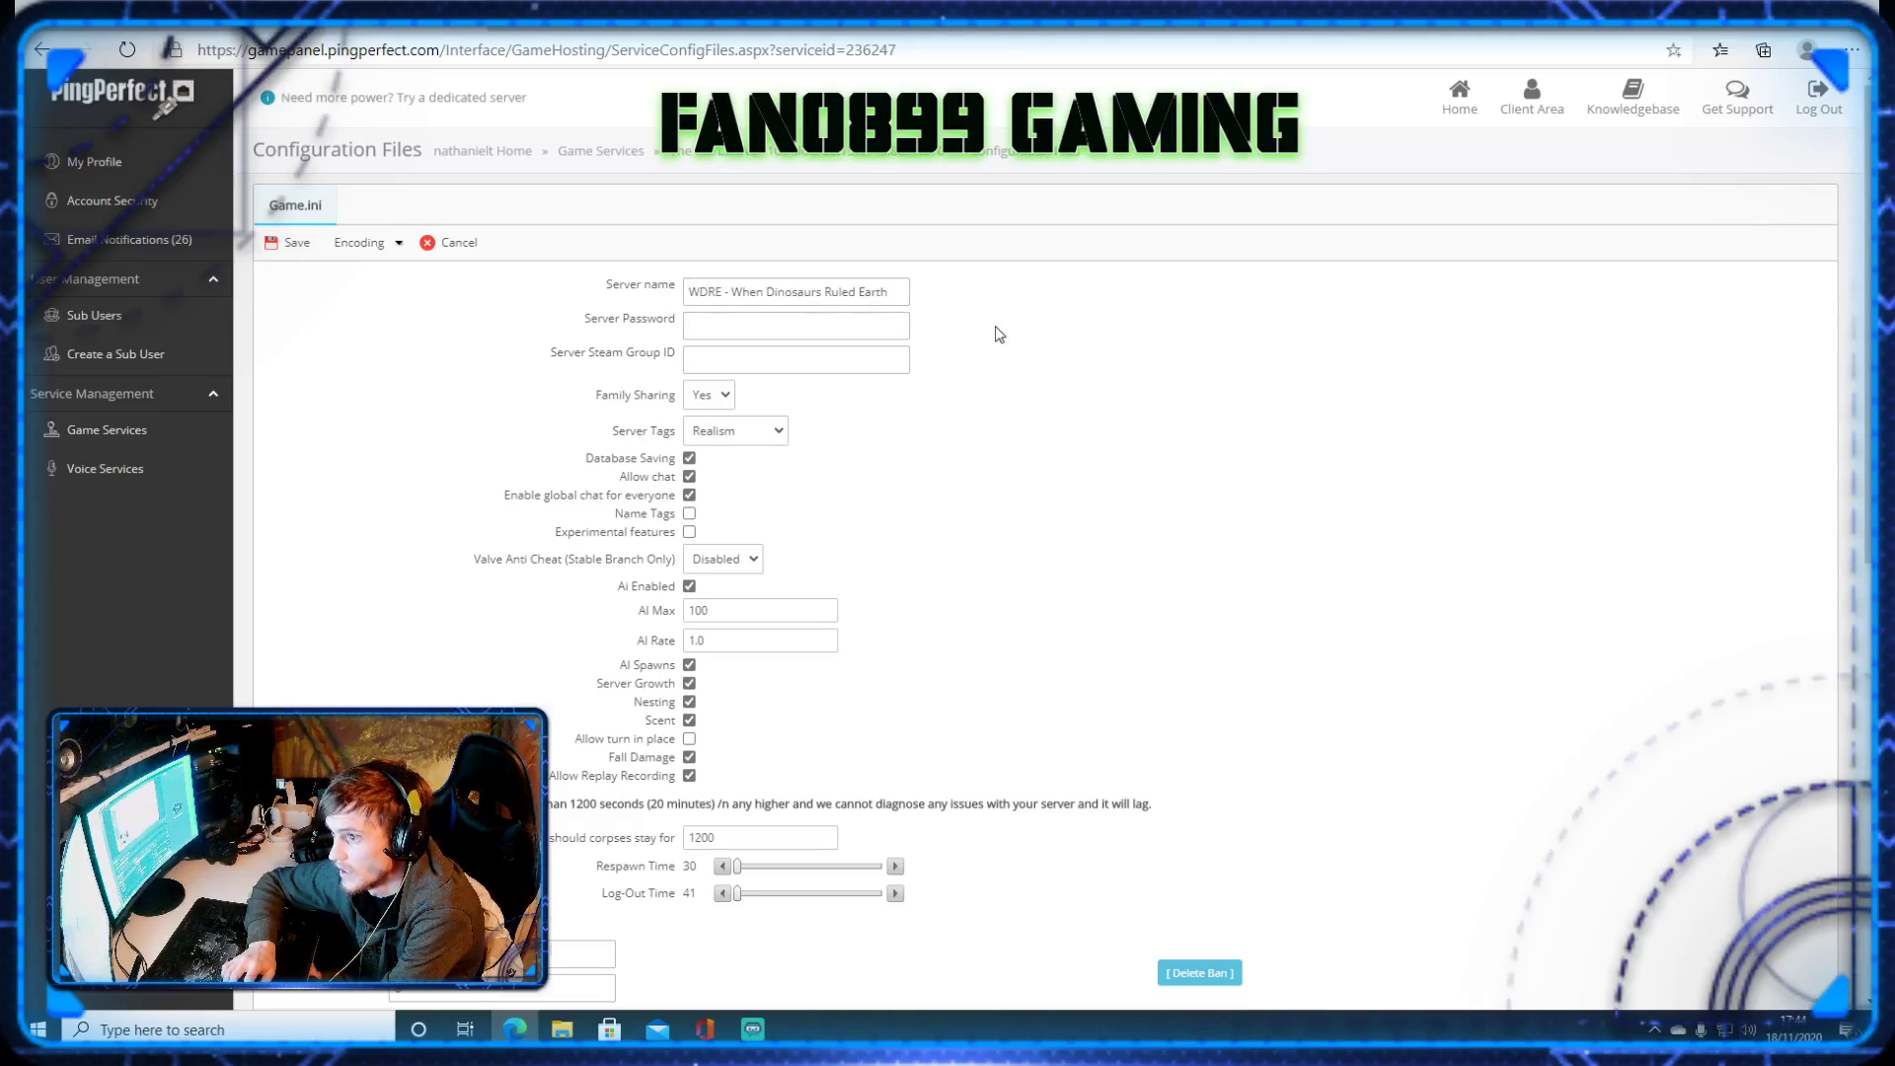
pyautogui.moveTo(900, 299); pyautogui.dragTo(613, 307)
pyautogui.scroll(-2, 876, 411)
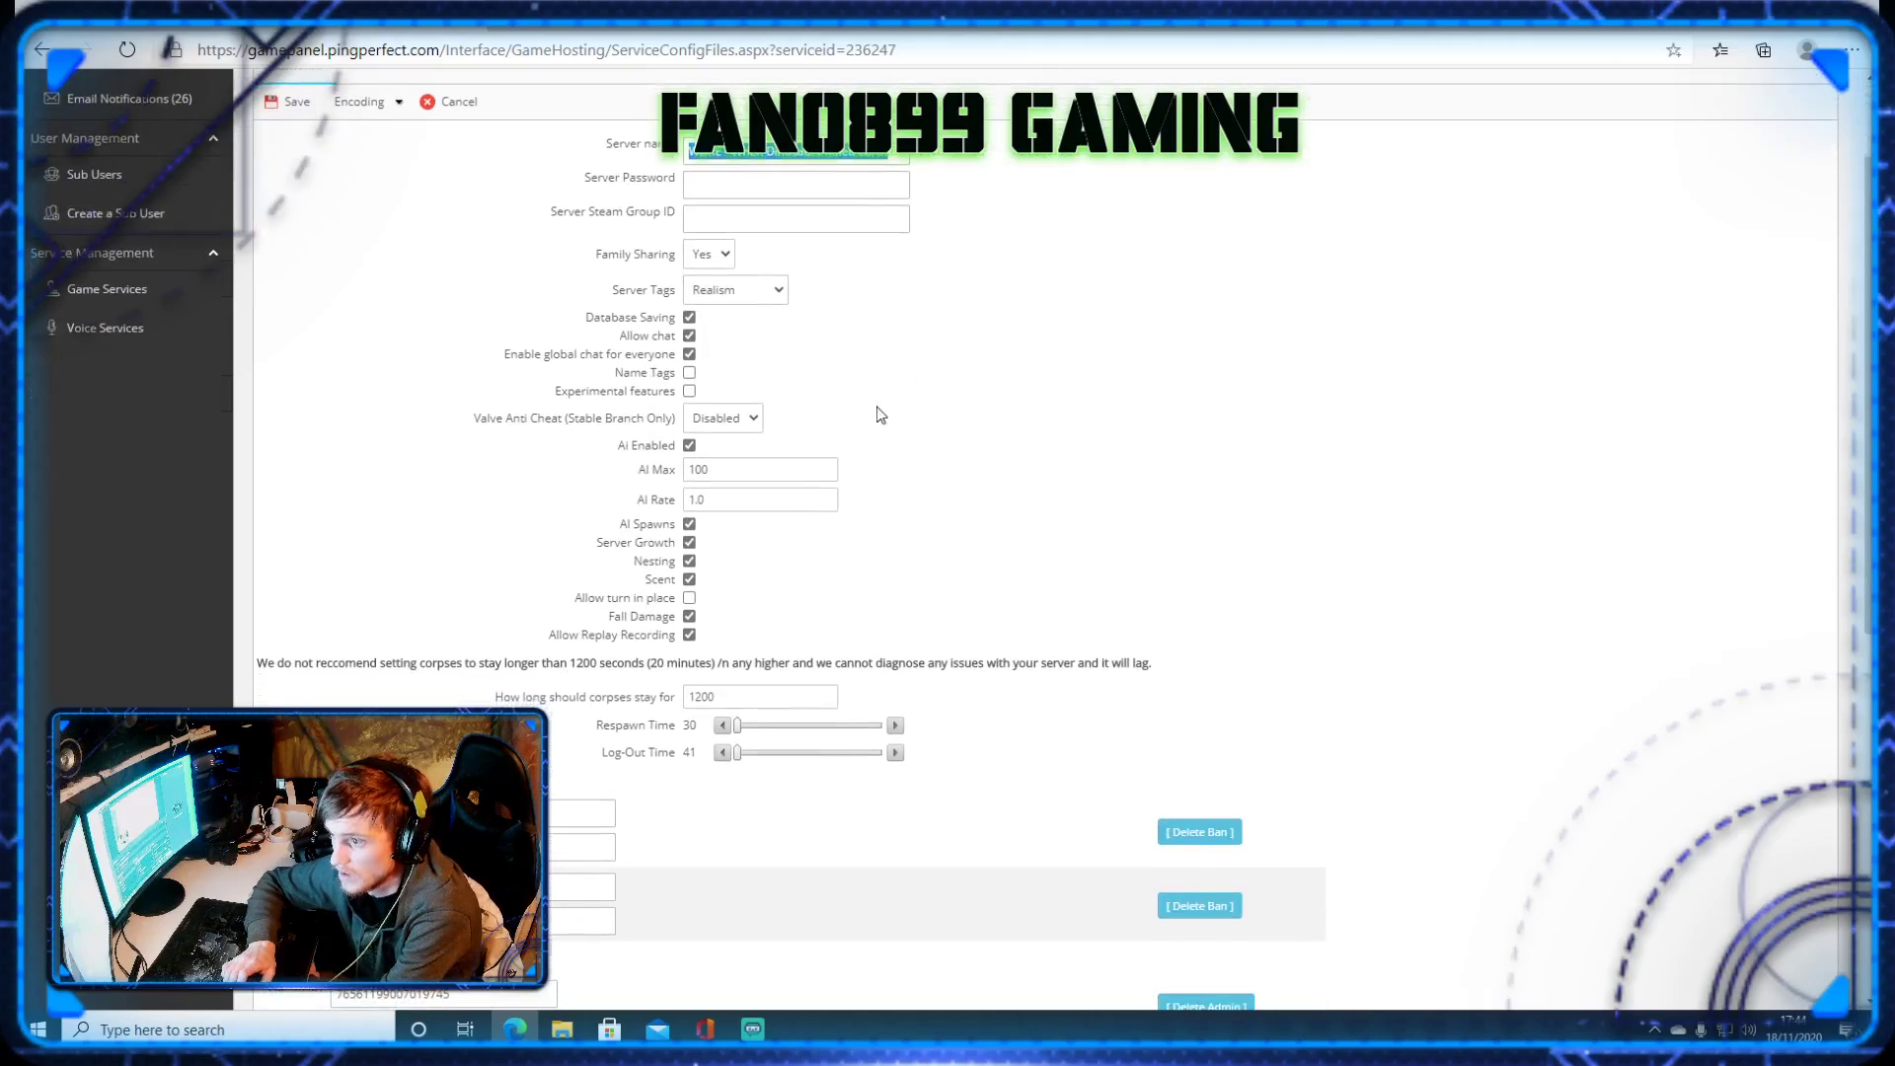
pyautogui.moveTo(716, 259)
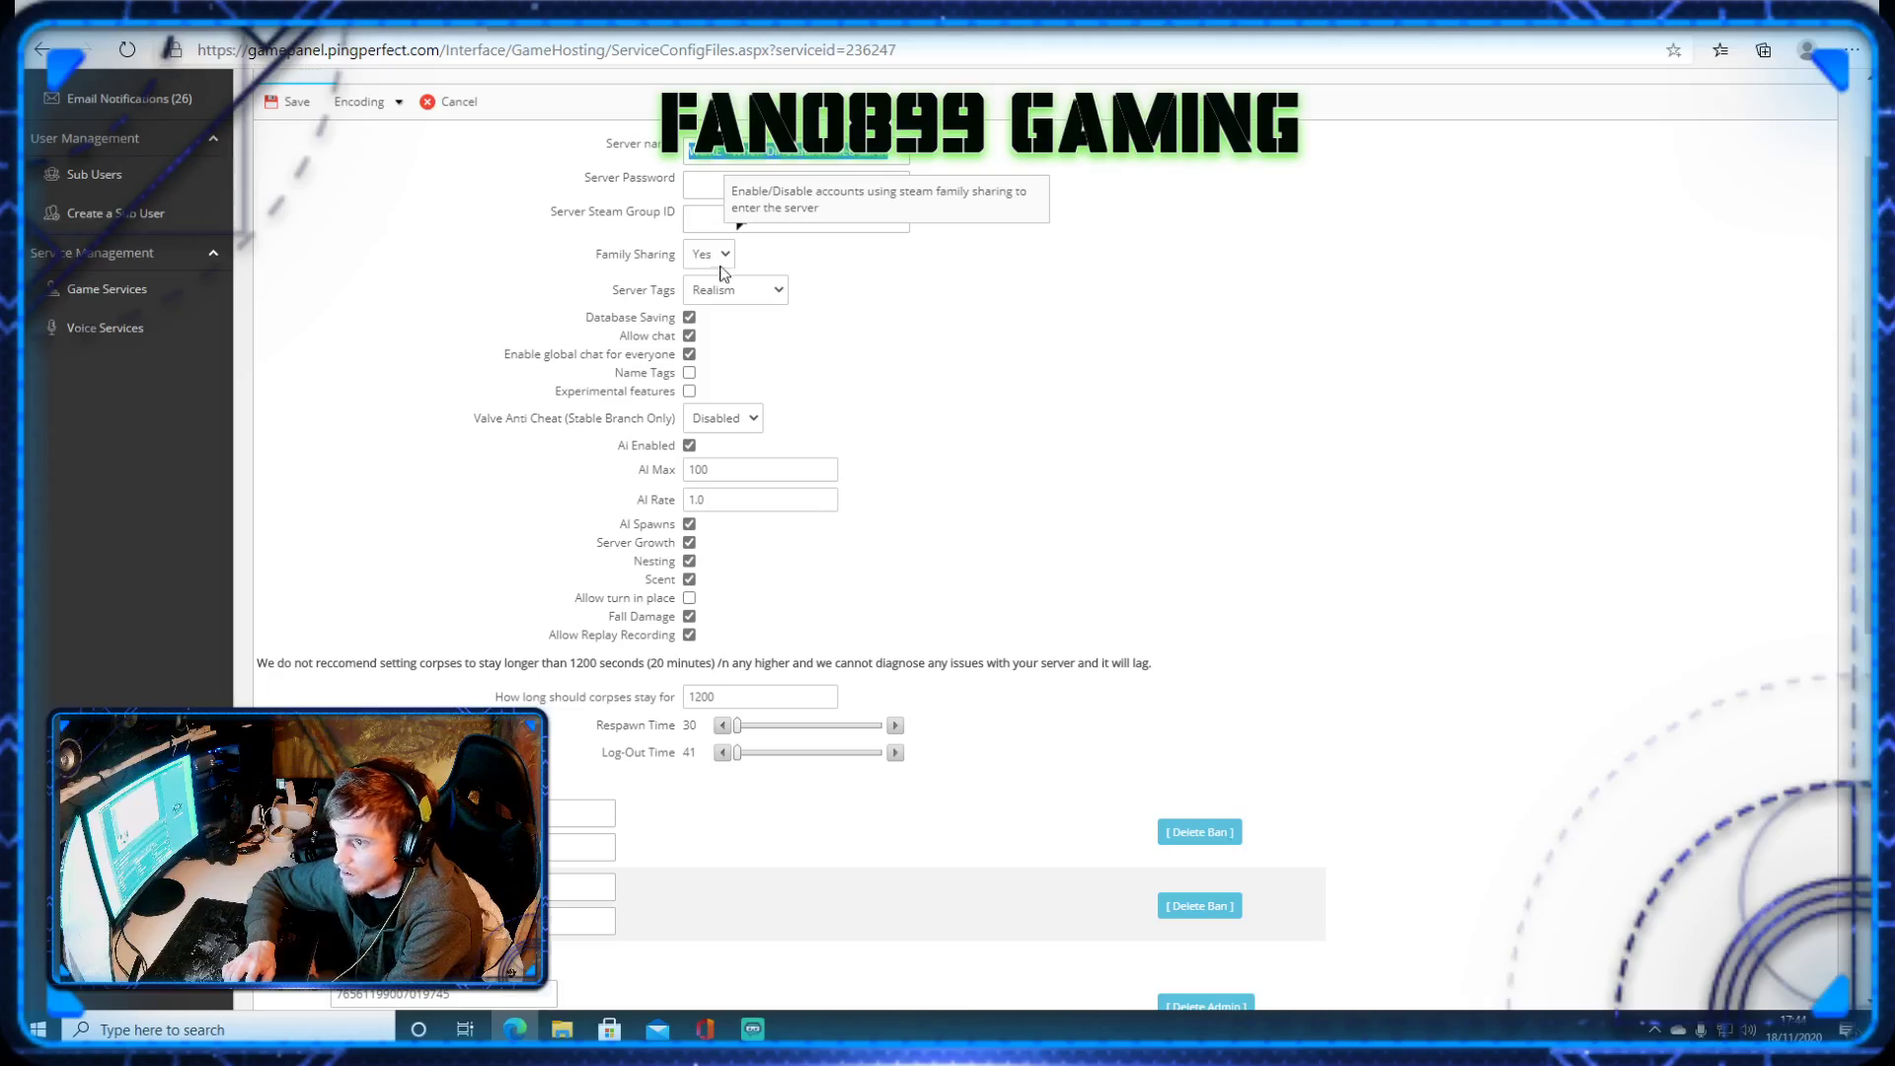
pyautogui.moveTo(778, 294)
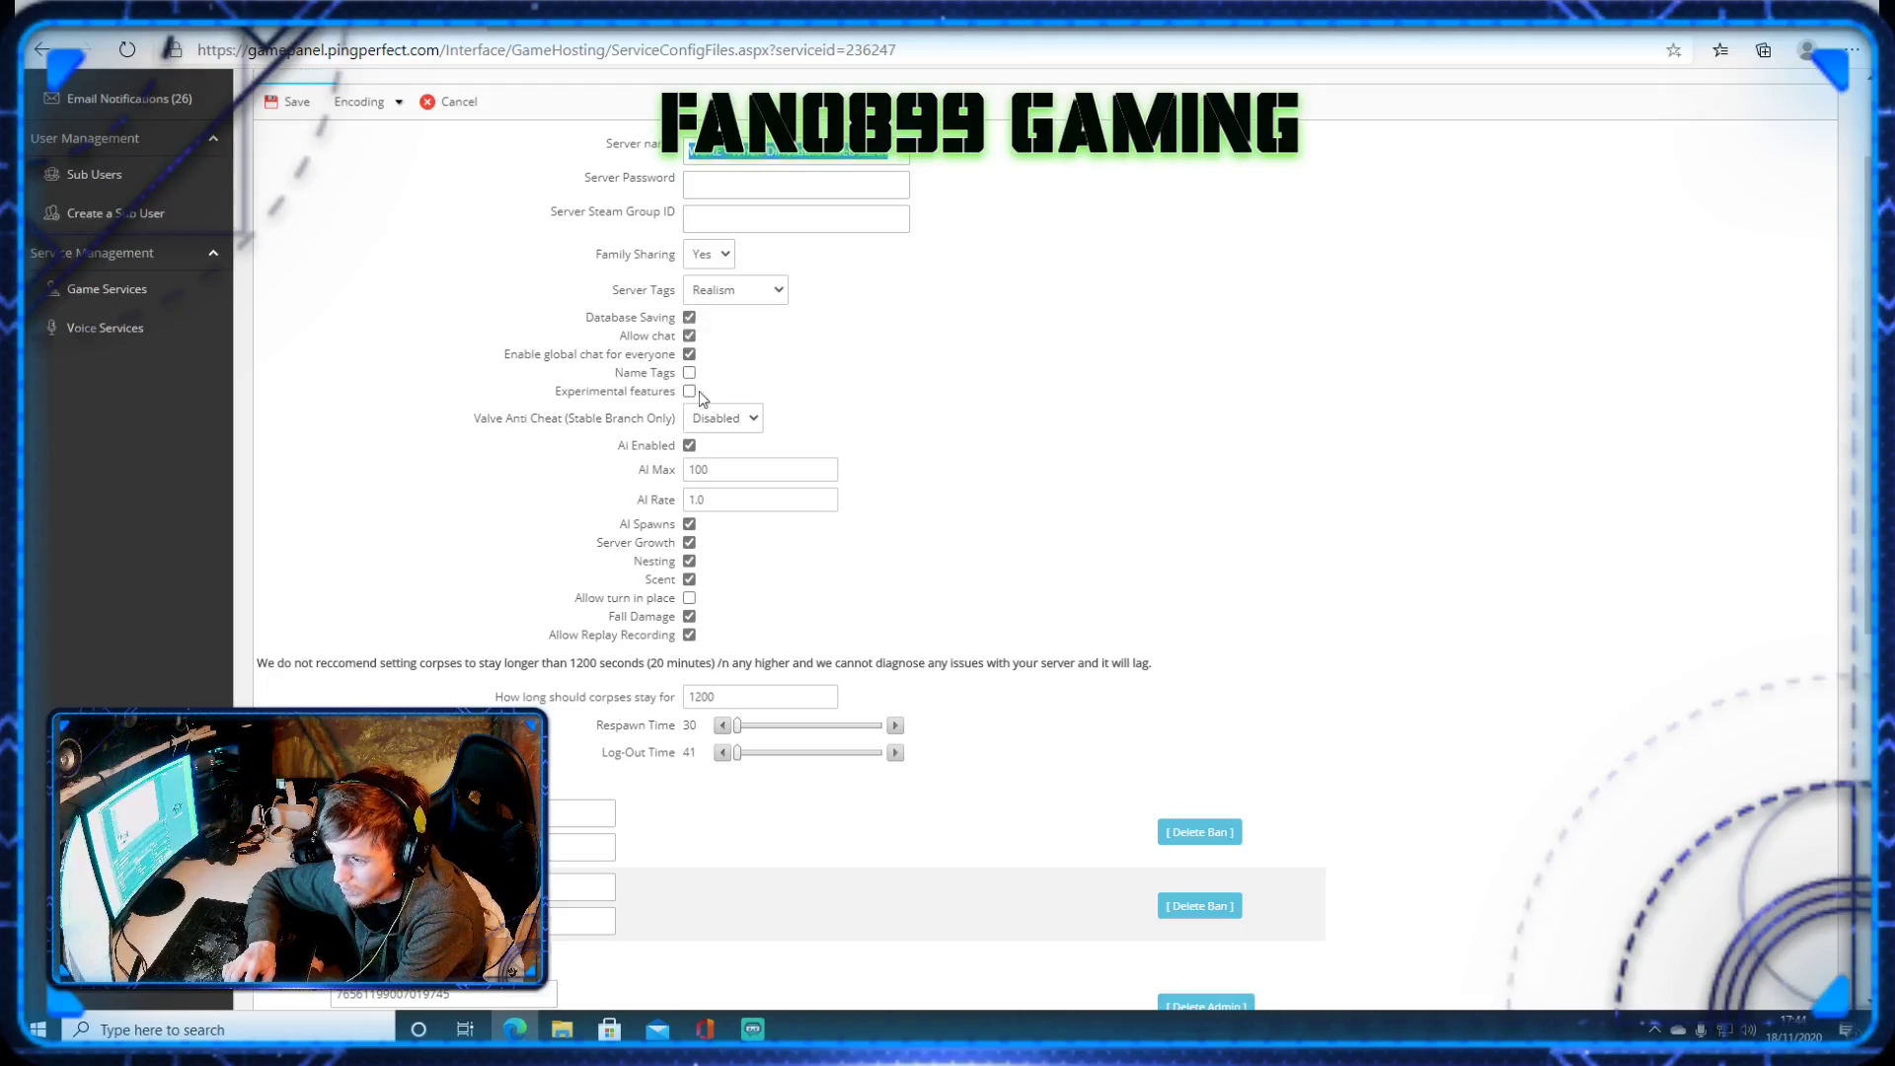
pyautogui.scroll(-1, 780, 425)
# Inspect the corpse duration value 1200 and clear its highlighted warning sentence
pyautogui.scroll(-3, 793, 434)
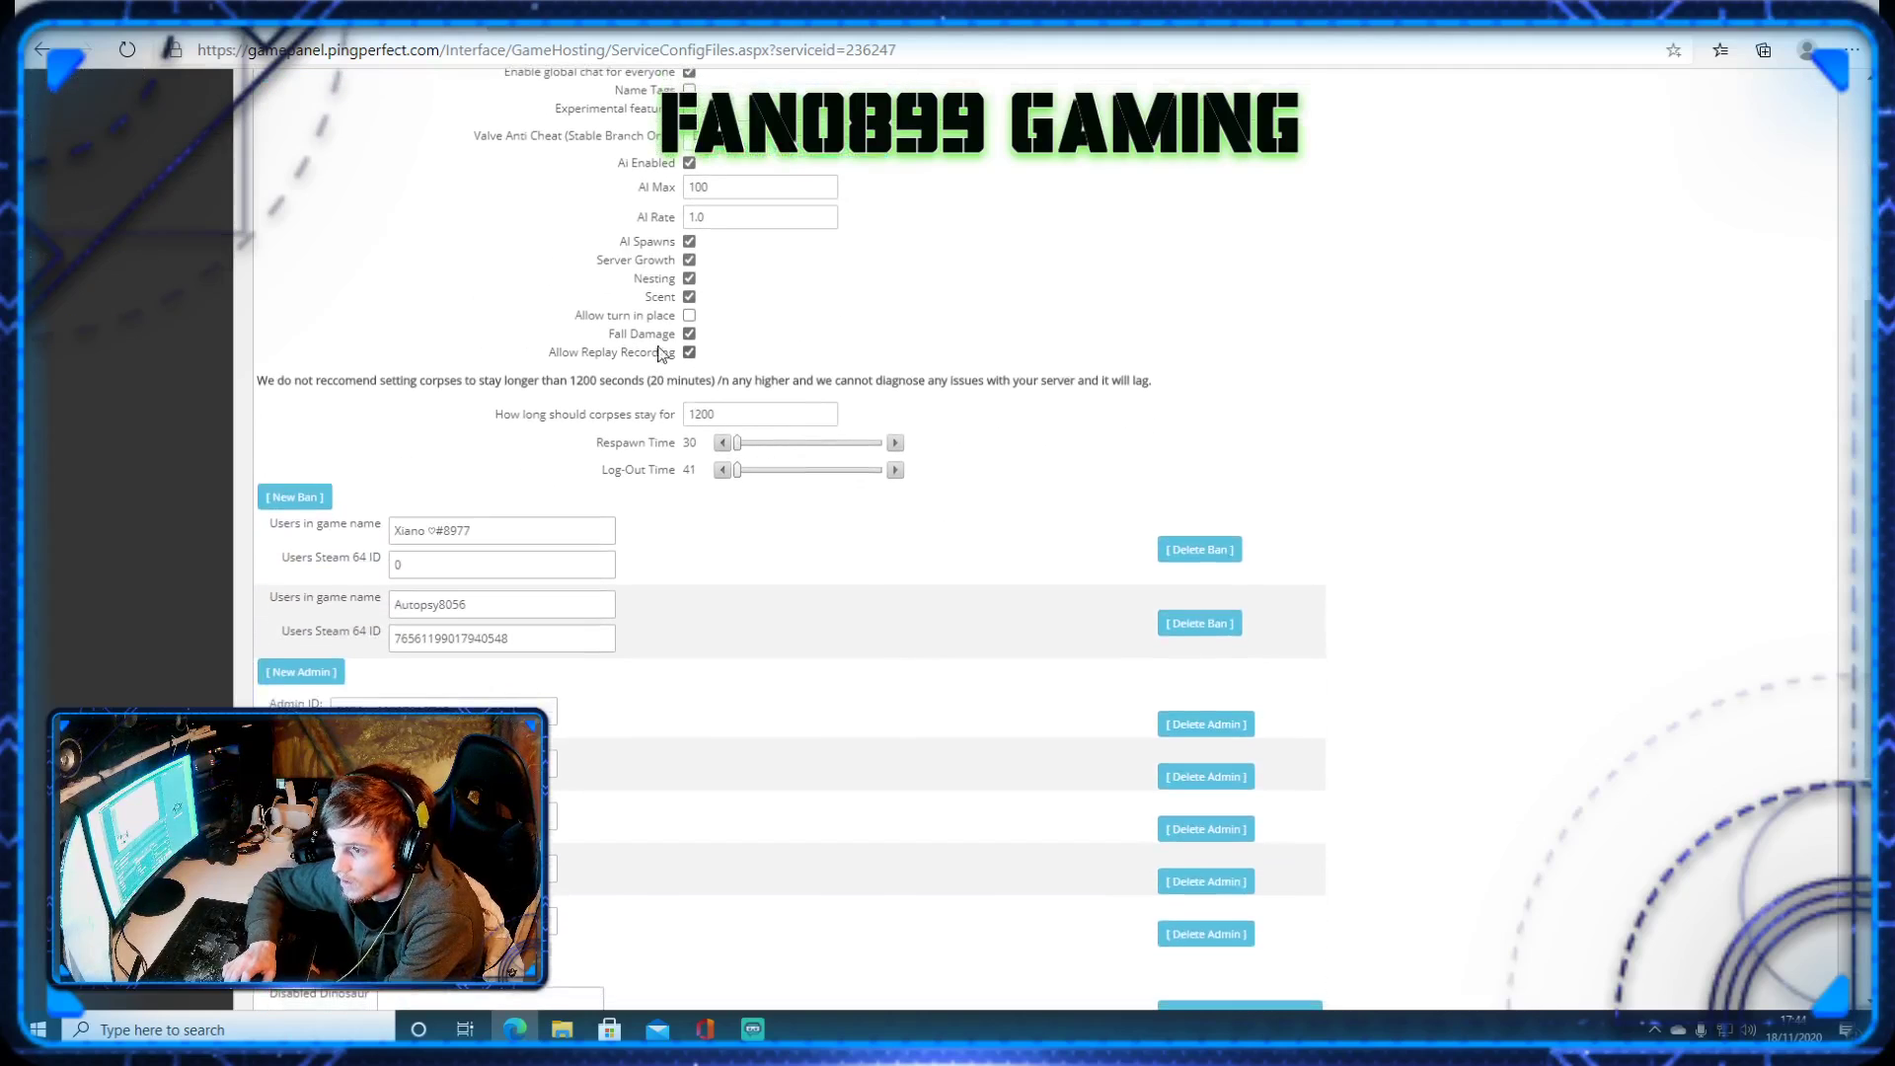
pyautogui.doubleClick(729, 416)
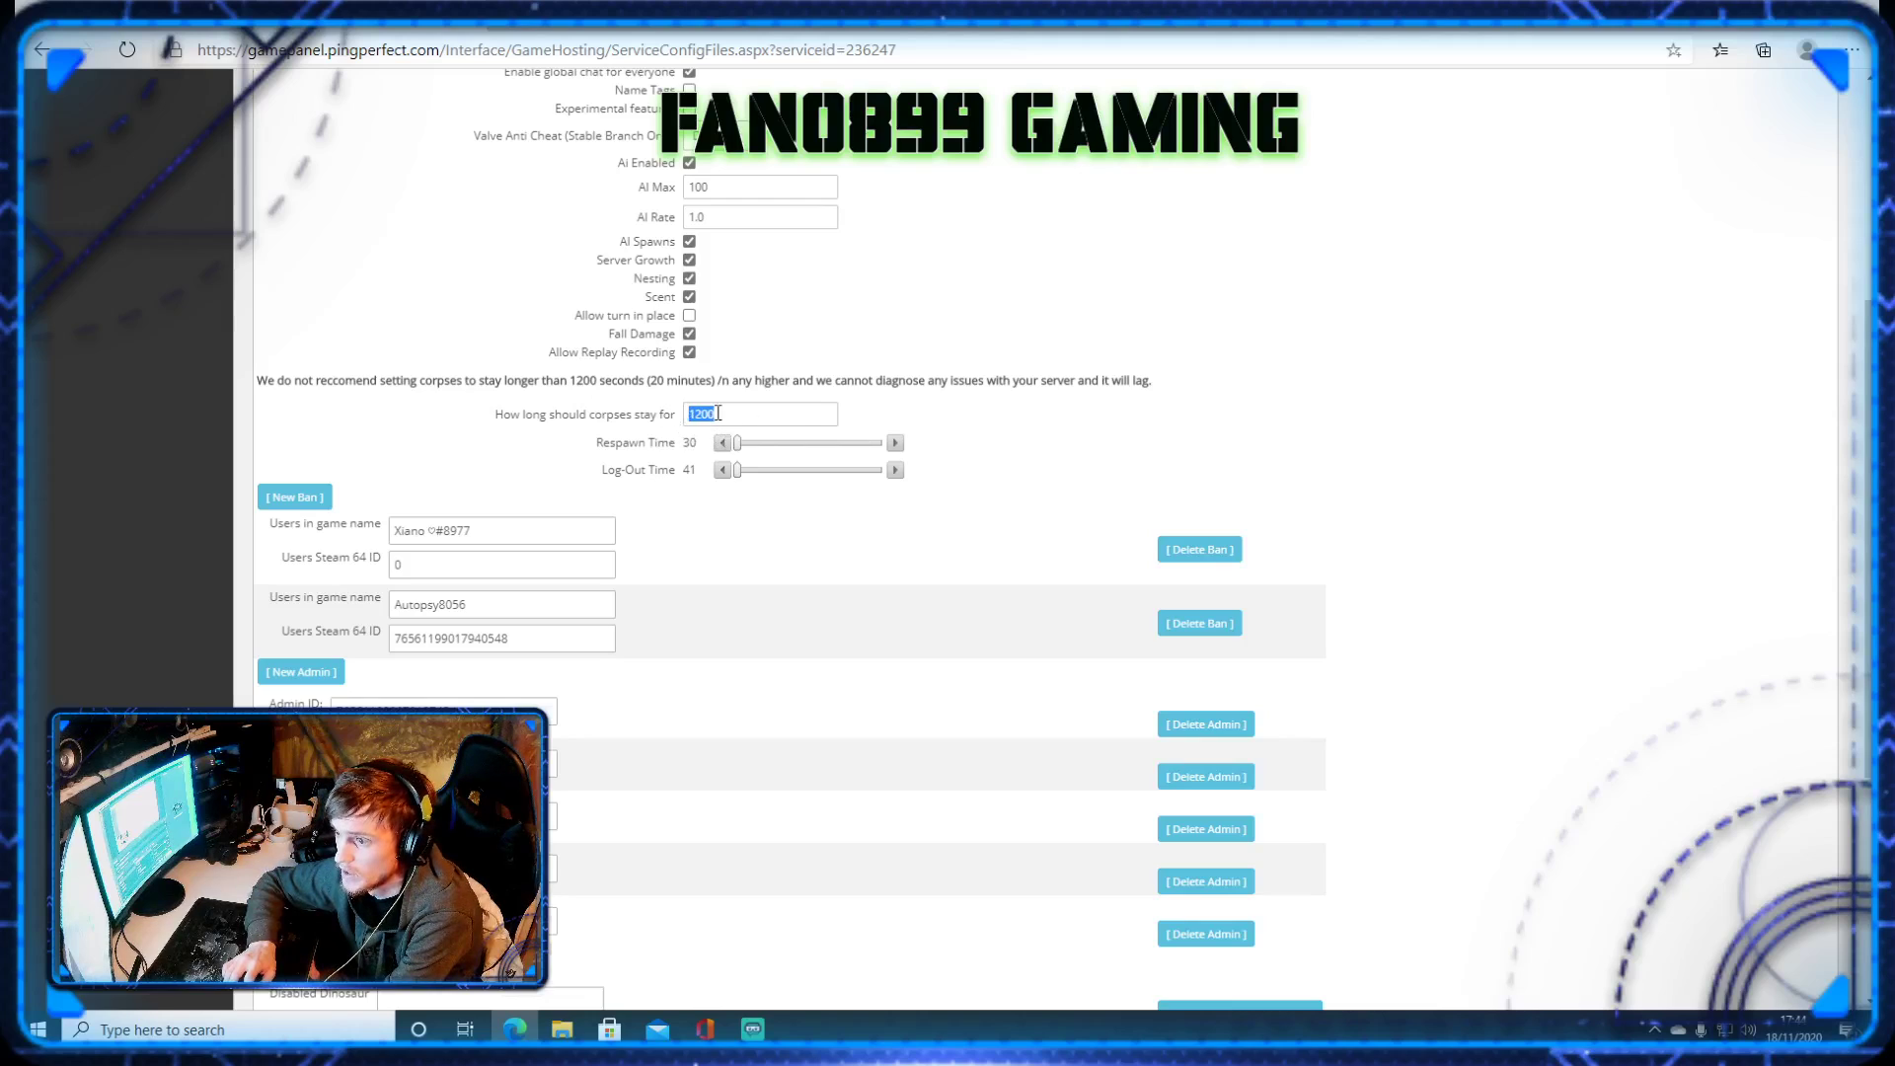
pyautogui.click(746, 415)
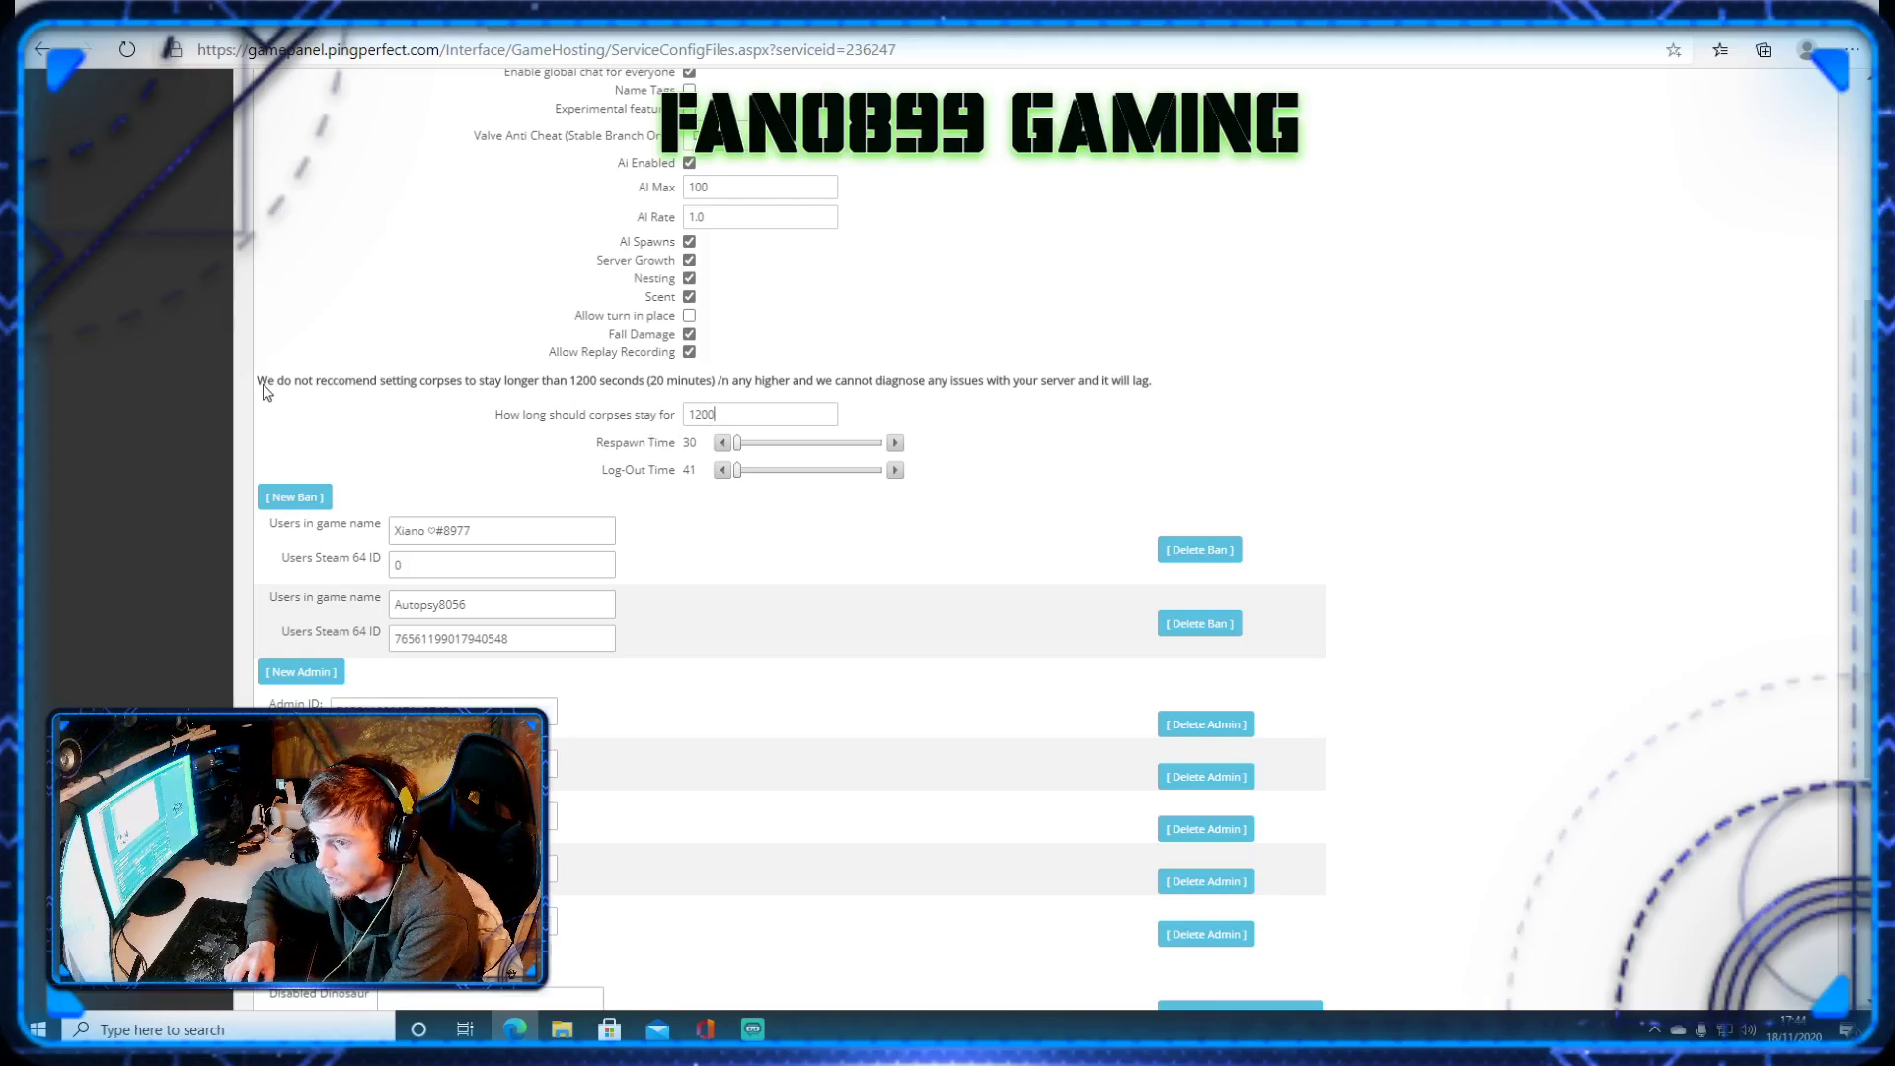
pyautogui.moveTo(259, 377); pyautogui.dragTo(1169, 394)
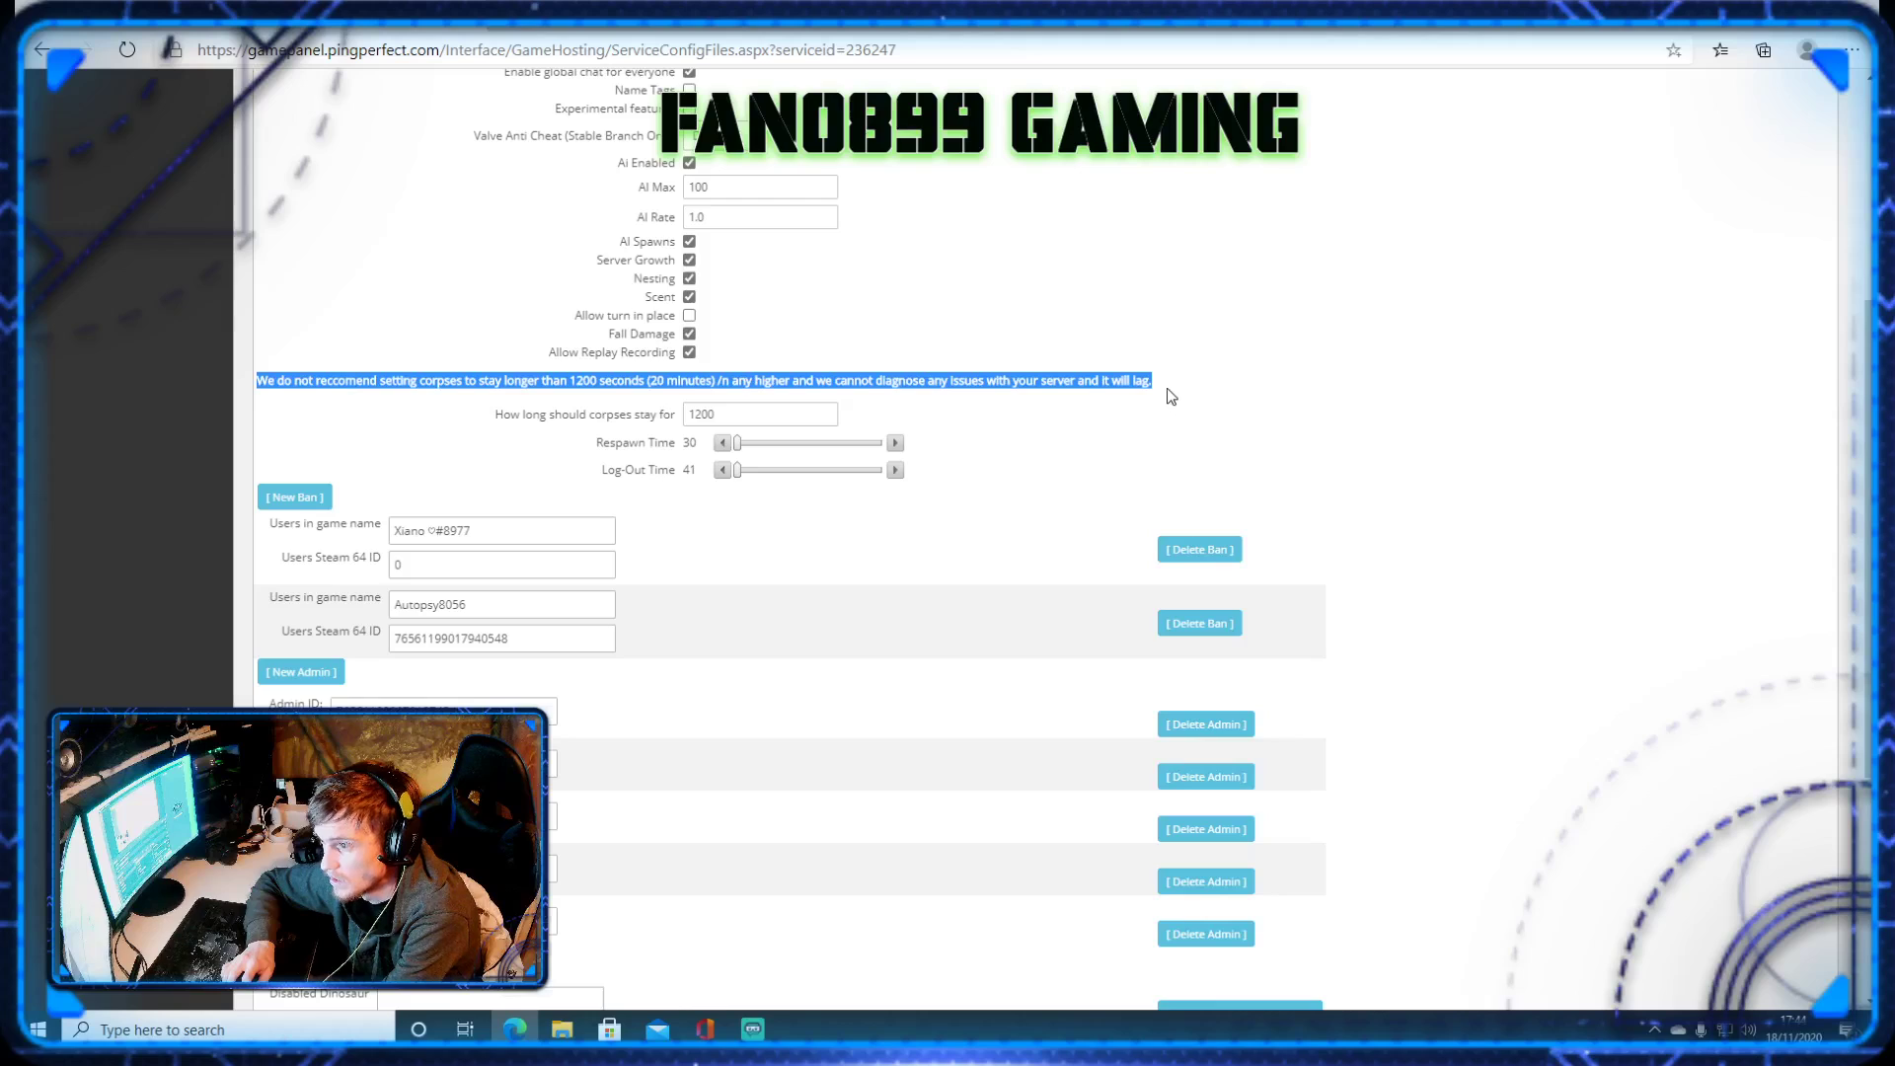
pyautogui.click(896, 531)
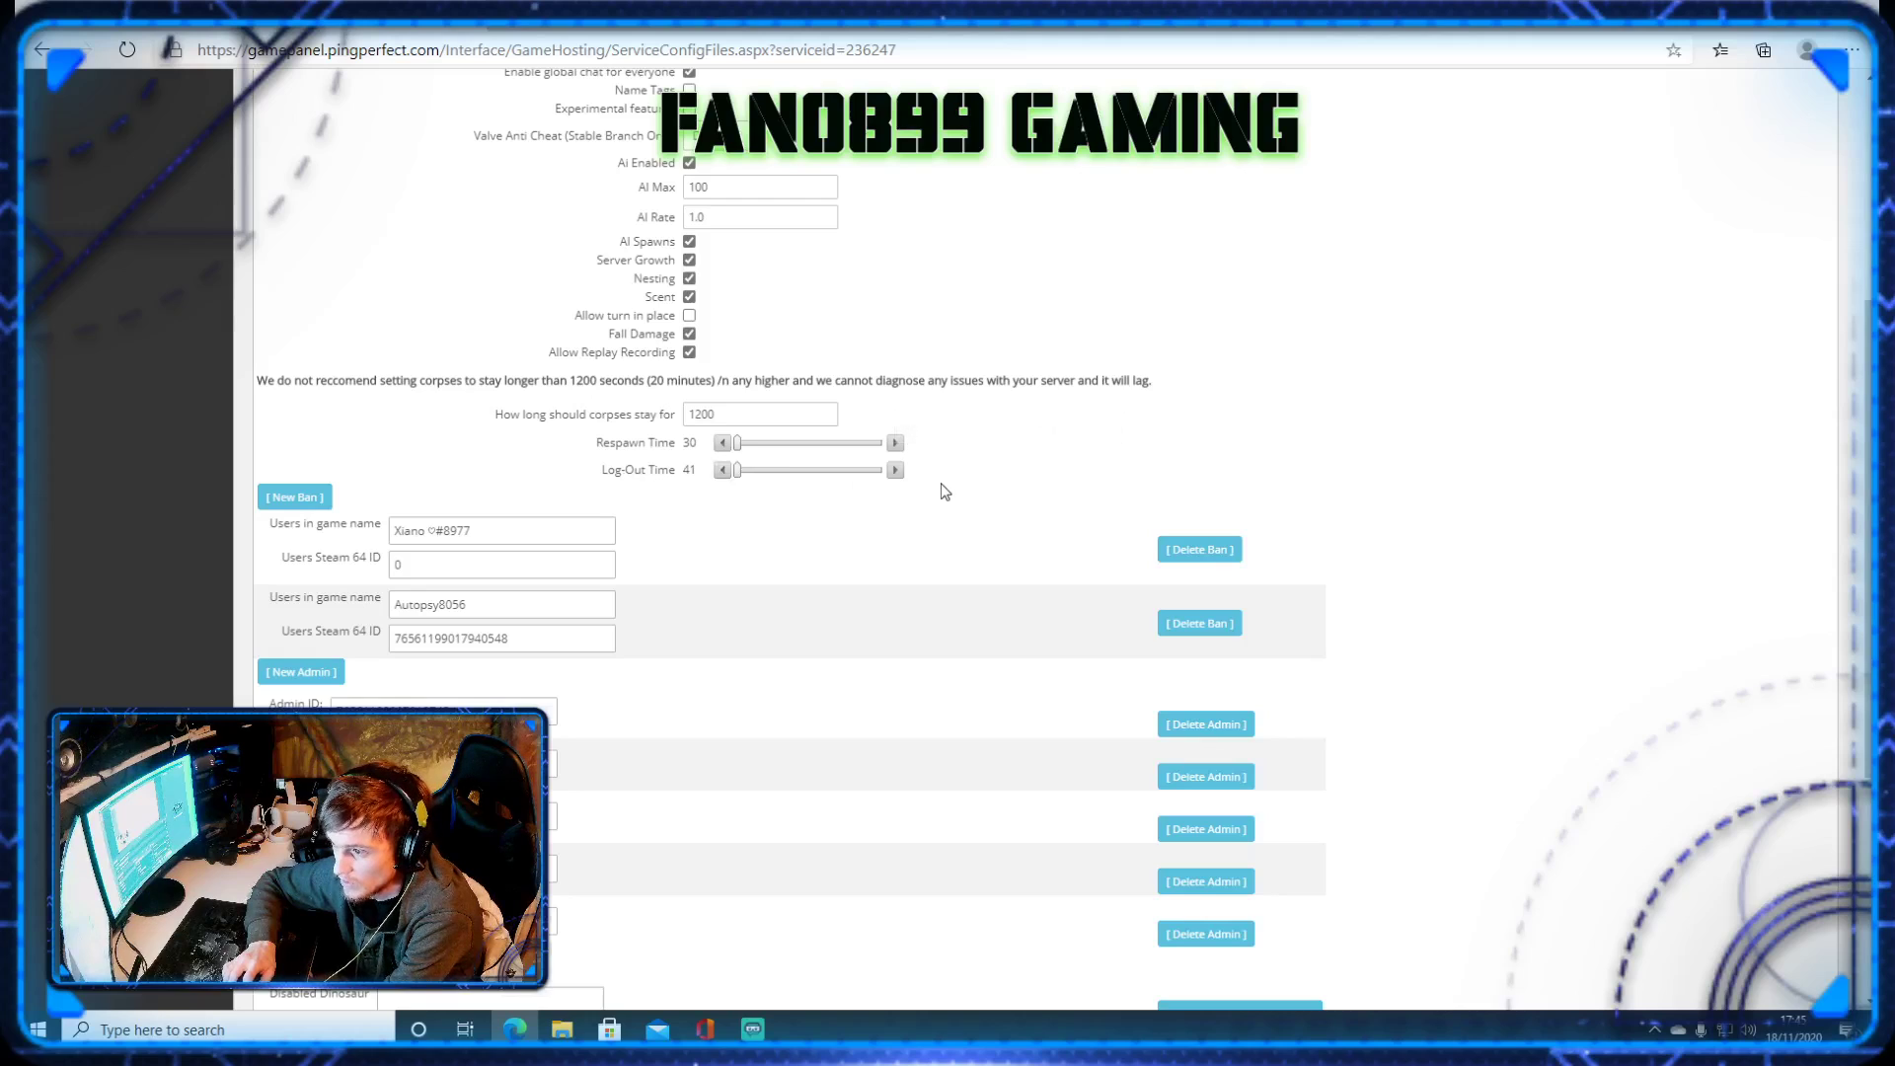
# Clear the first banned player's in-game name, add a new admin entry, and select its placeholder 0
pyautogui.scroll(-2, 837, 517)
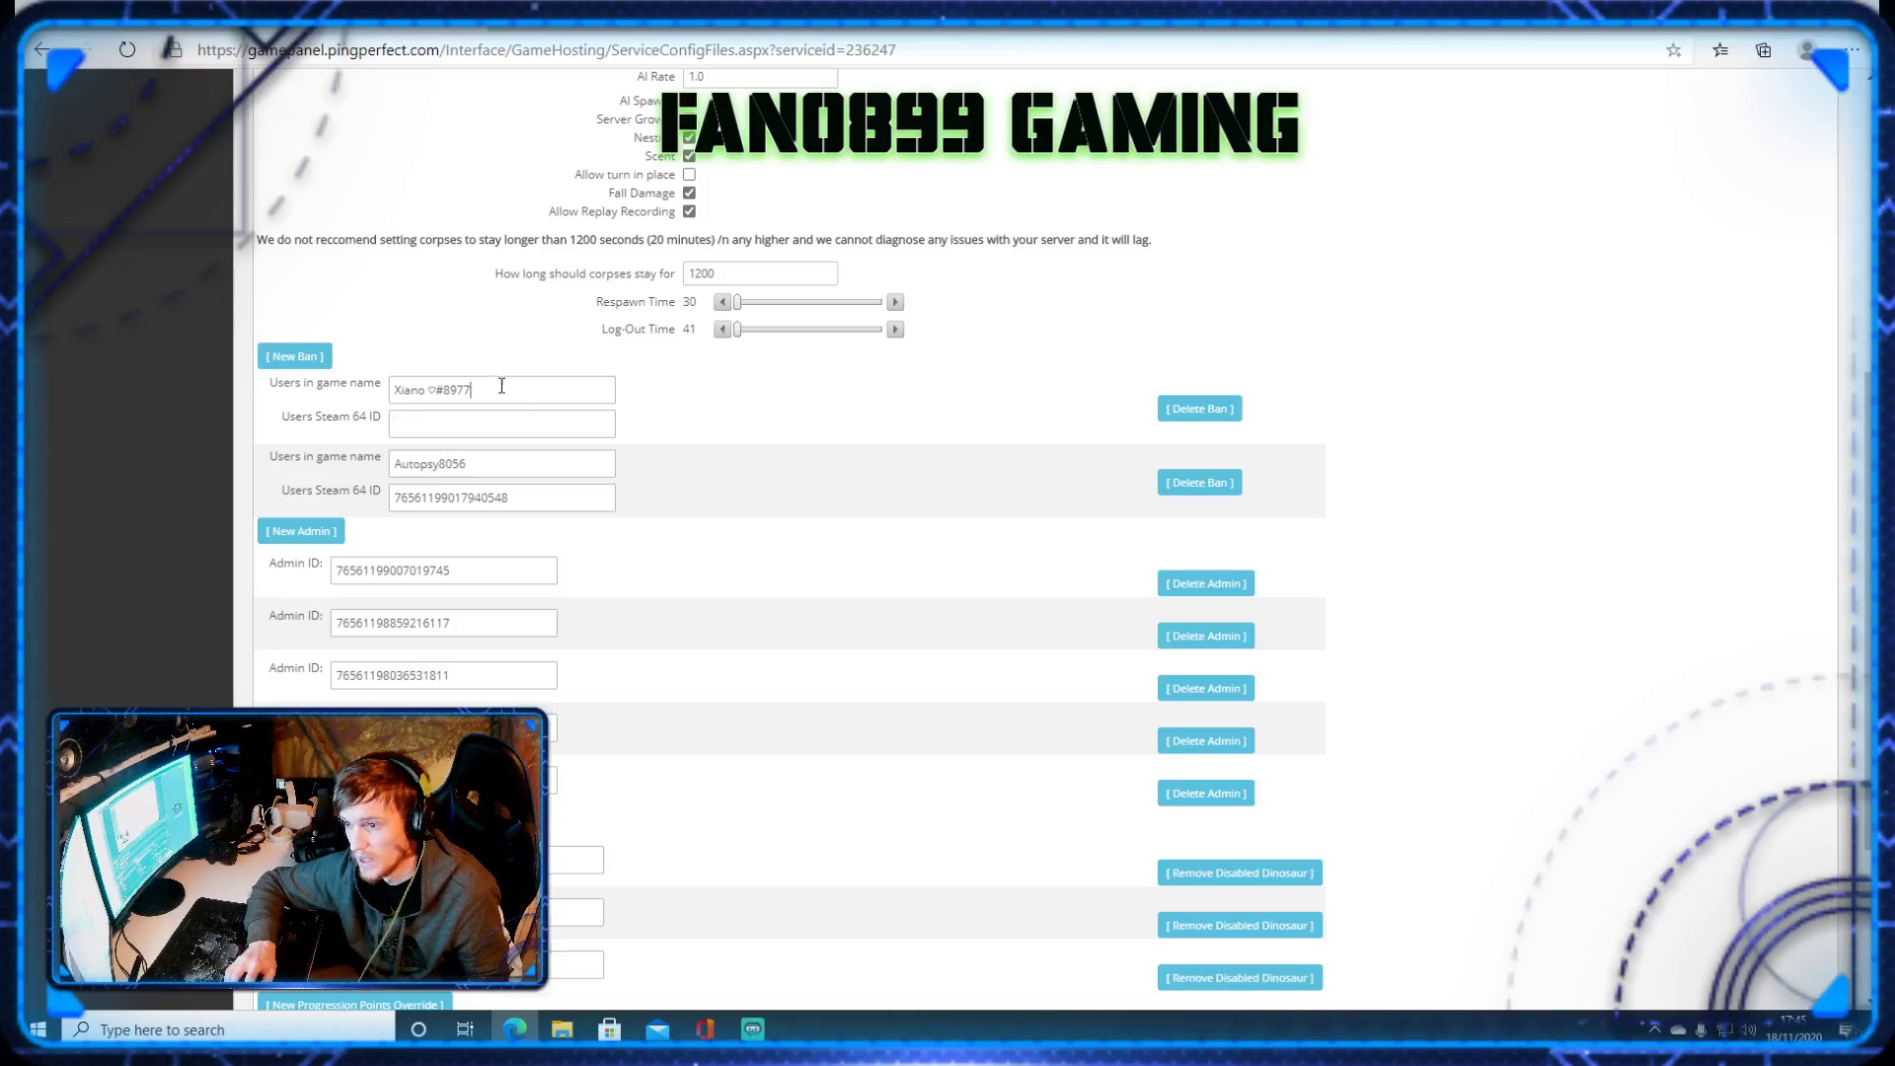
pyautogui.hotkey('ctrl', 'a')
pyautogui.press('BackSpace')
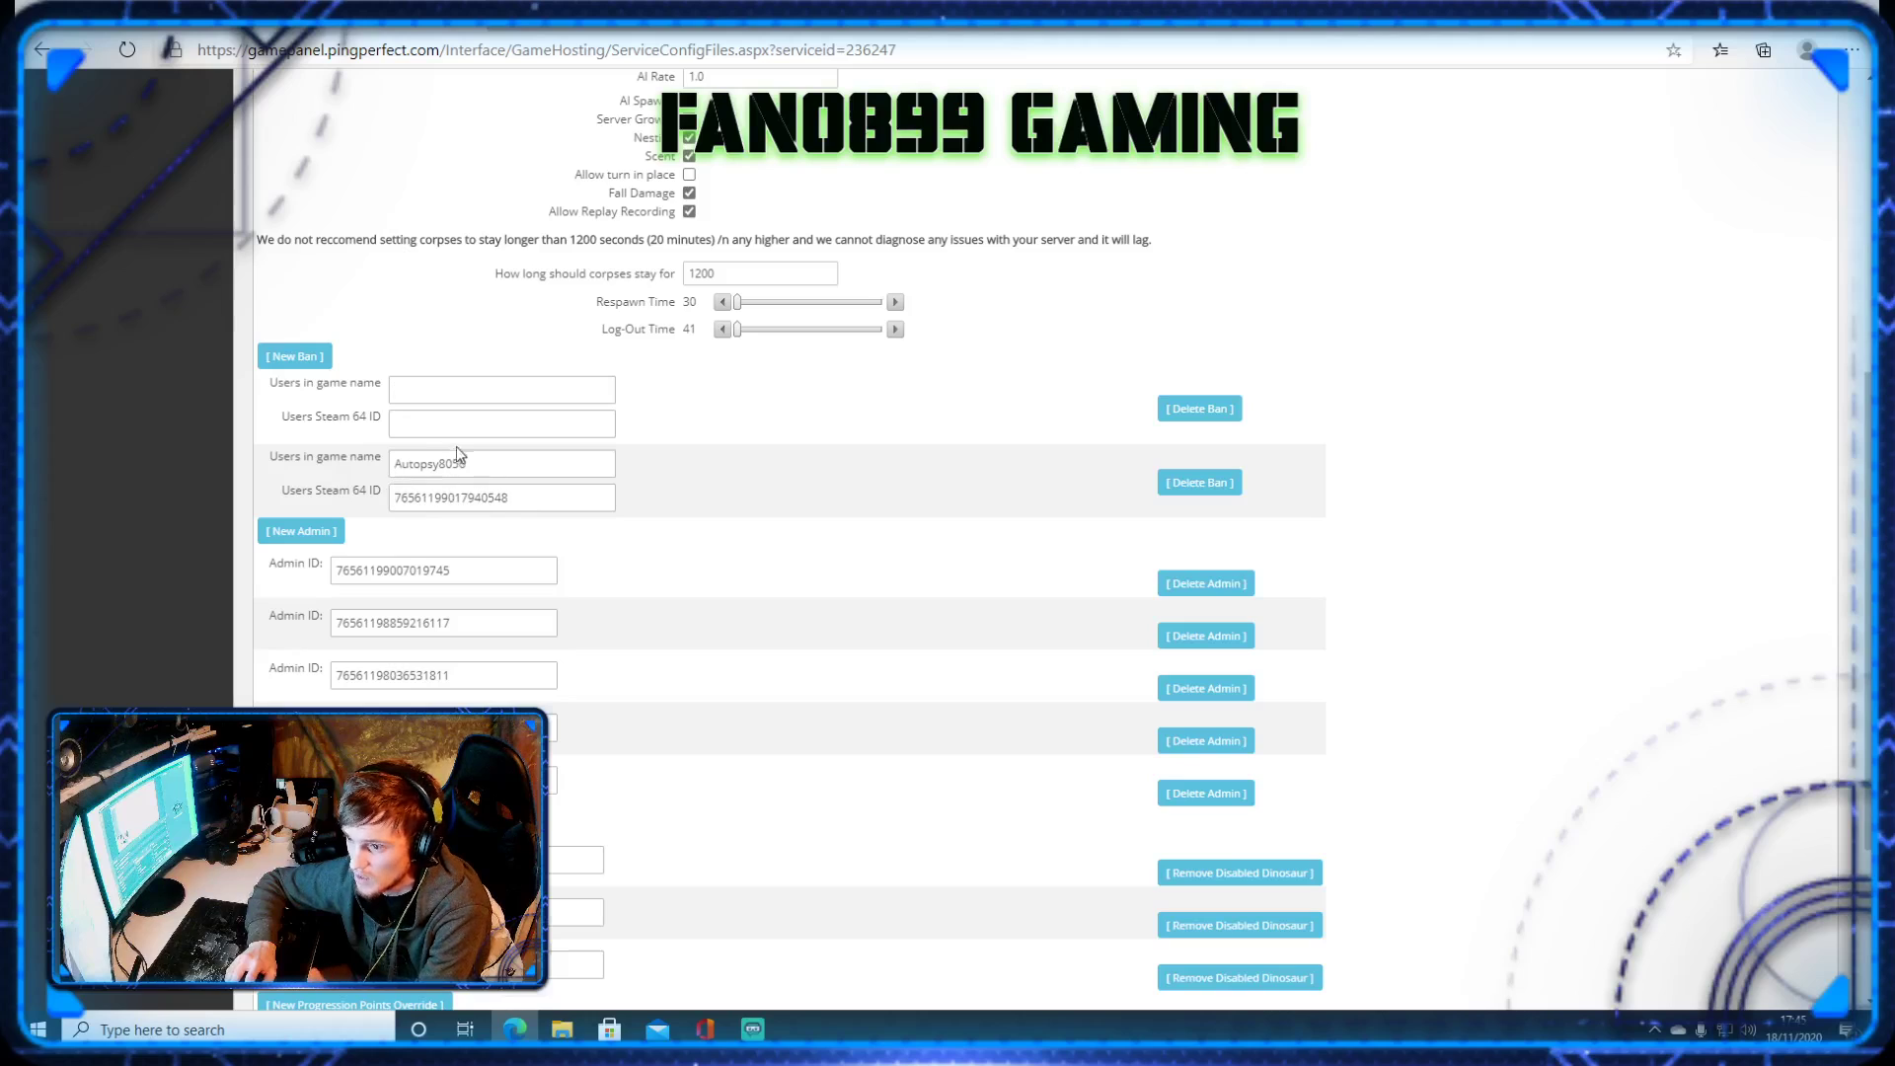
pyautogui.scroll(-3, 558, 477)
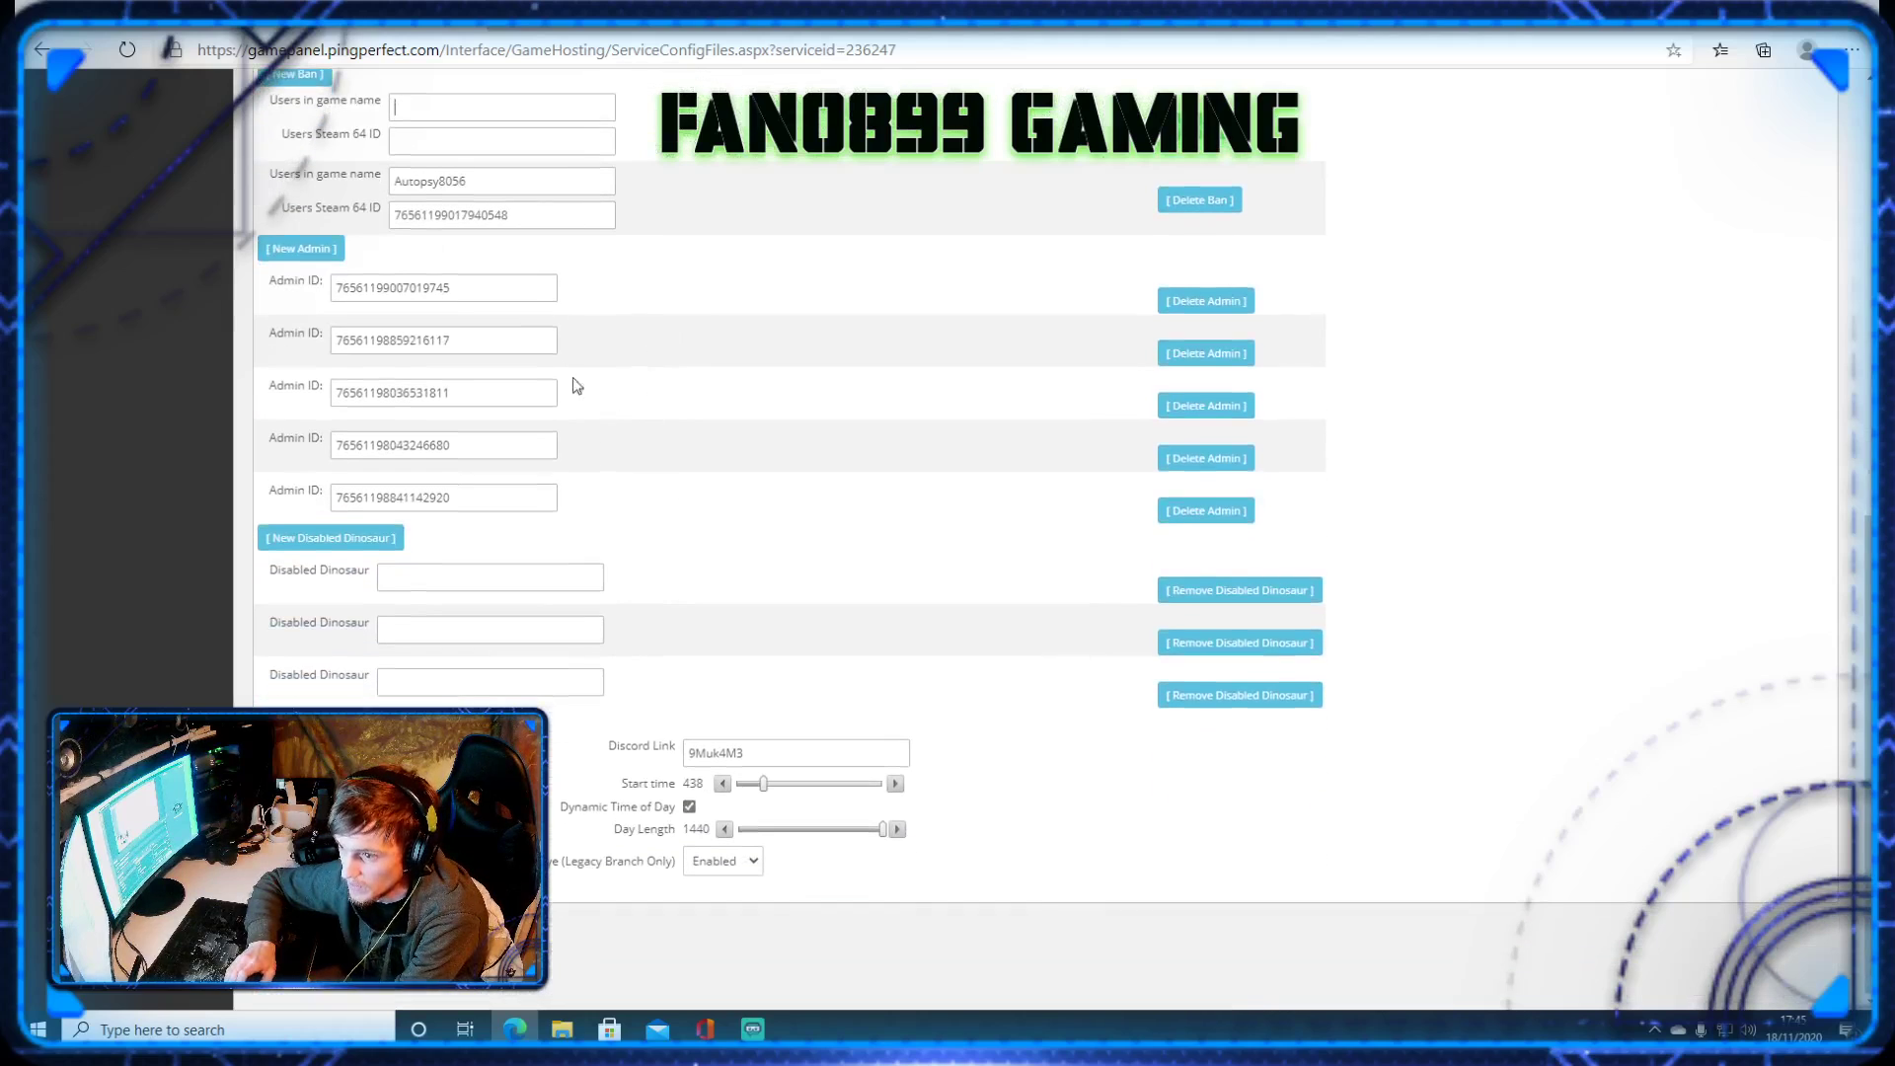
pyautogui.click(314, 261)
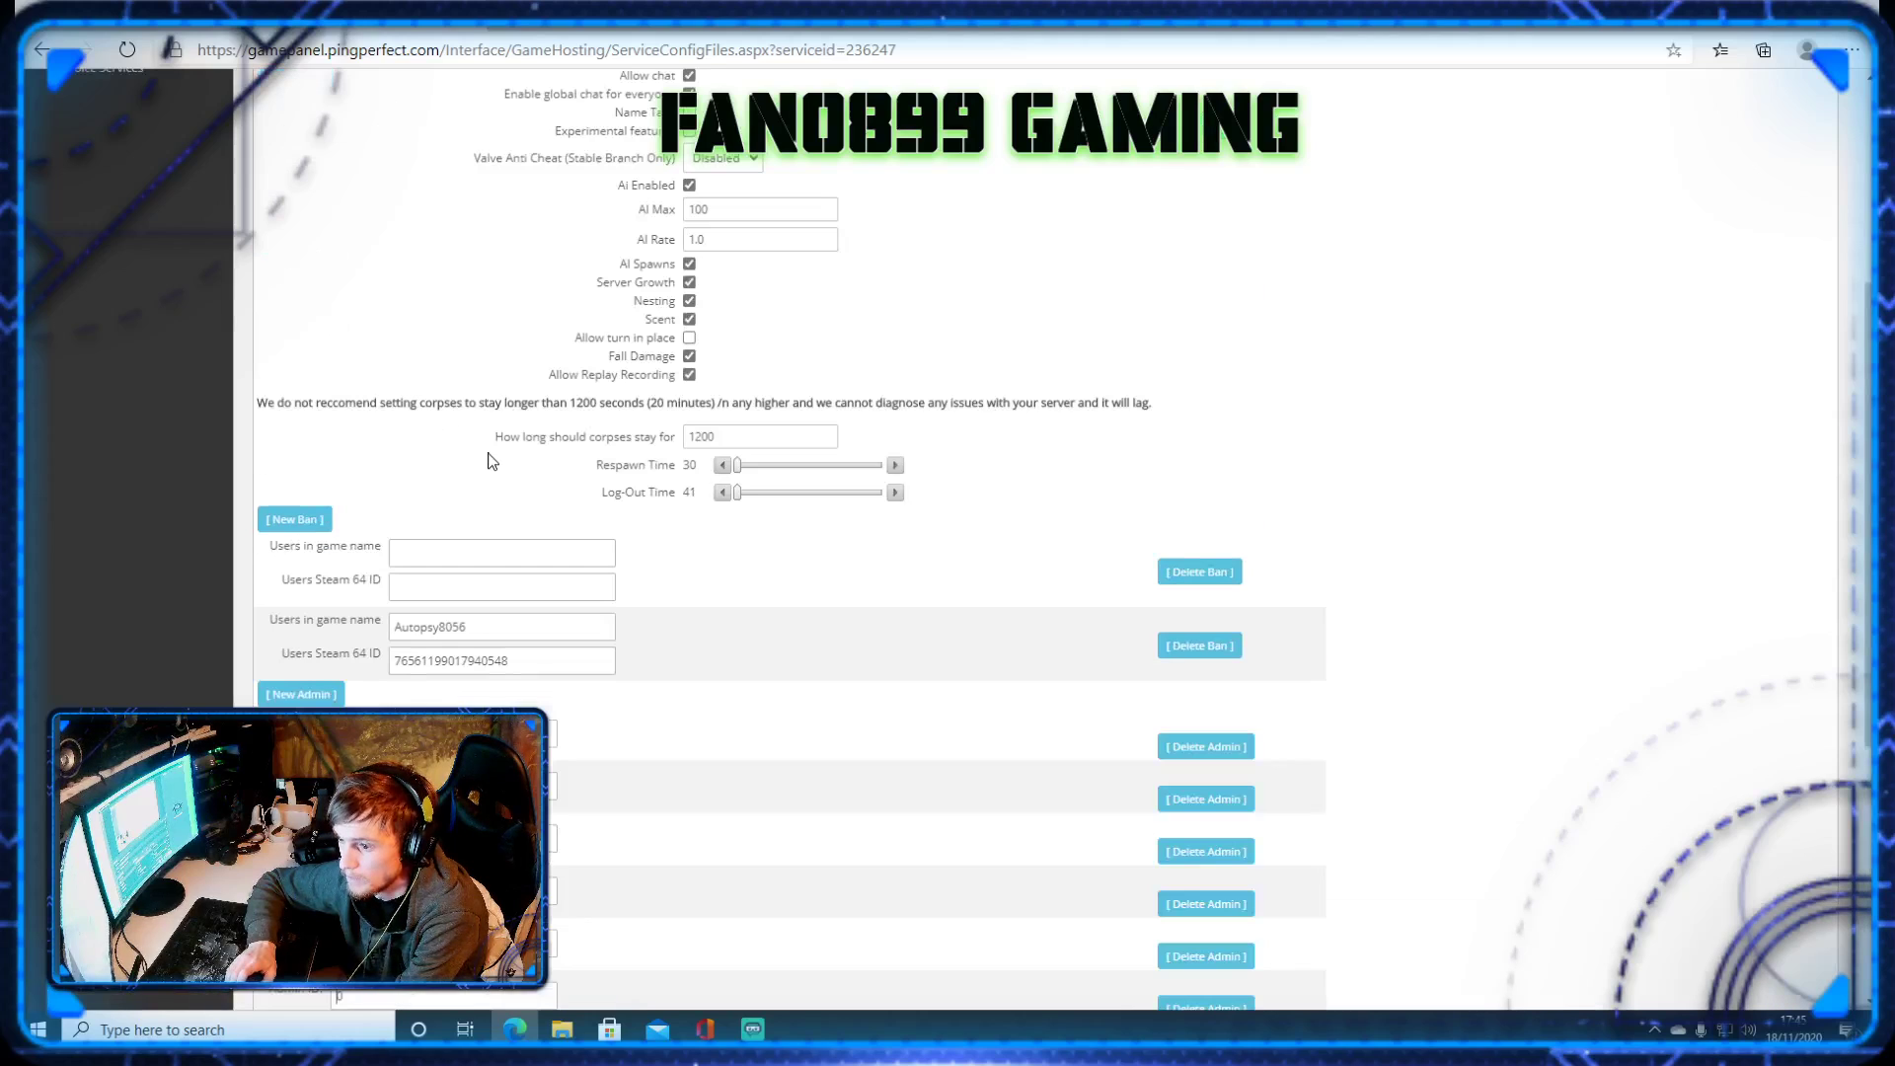
pyautogui.scroll(-5, 492, 461)
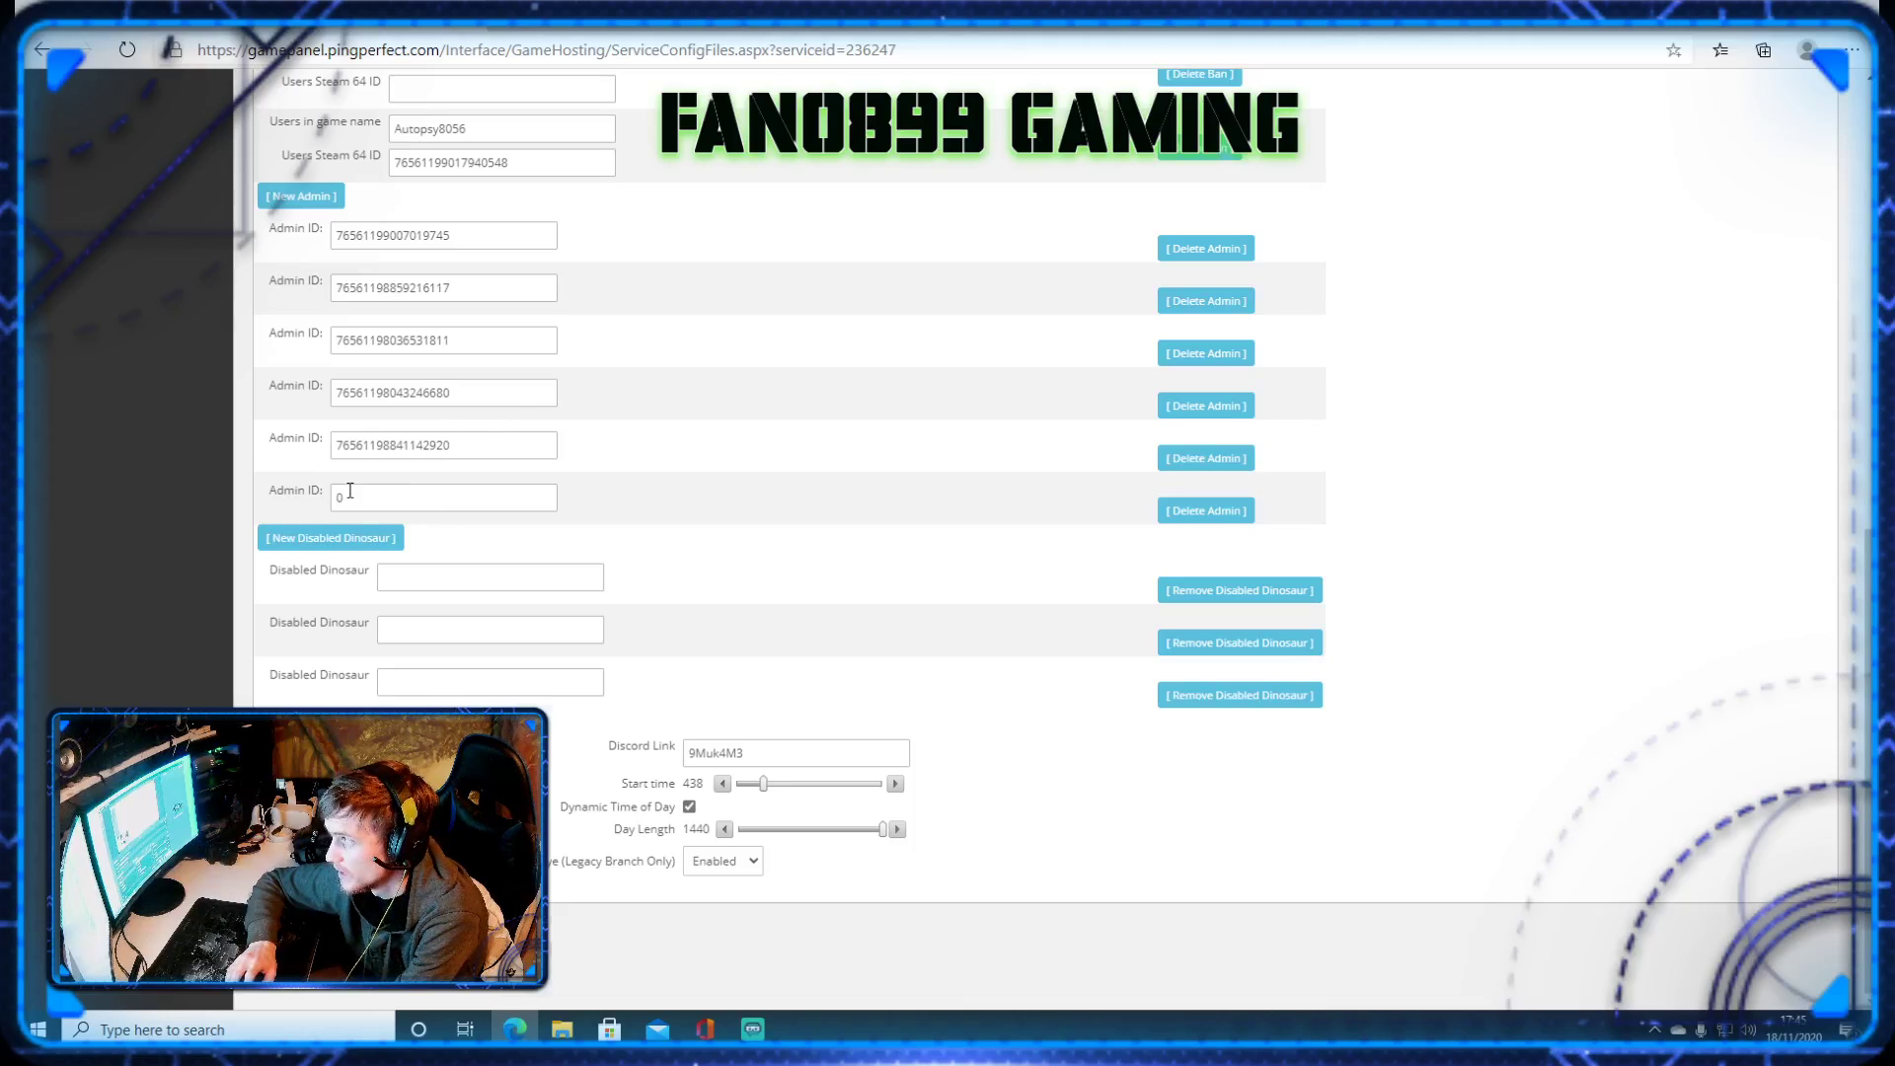
pyautogui.moveTo(361, 496); pyautogui.dragTo(332, 496)
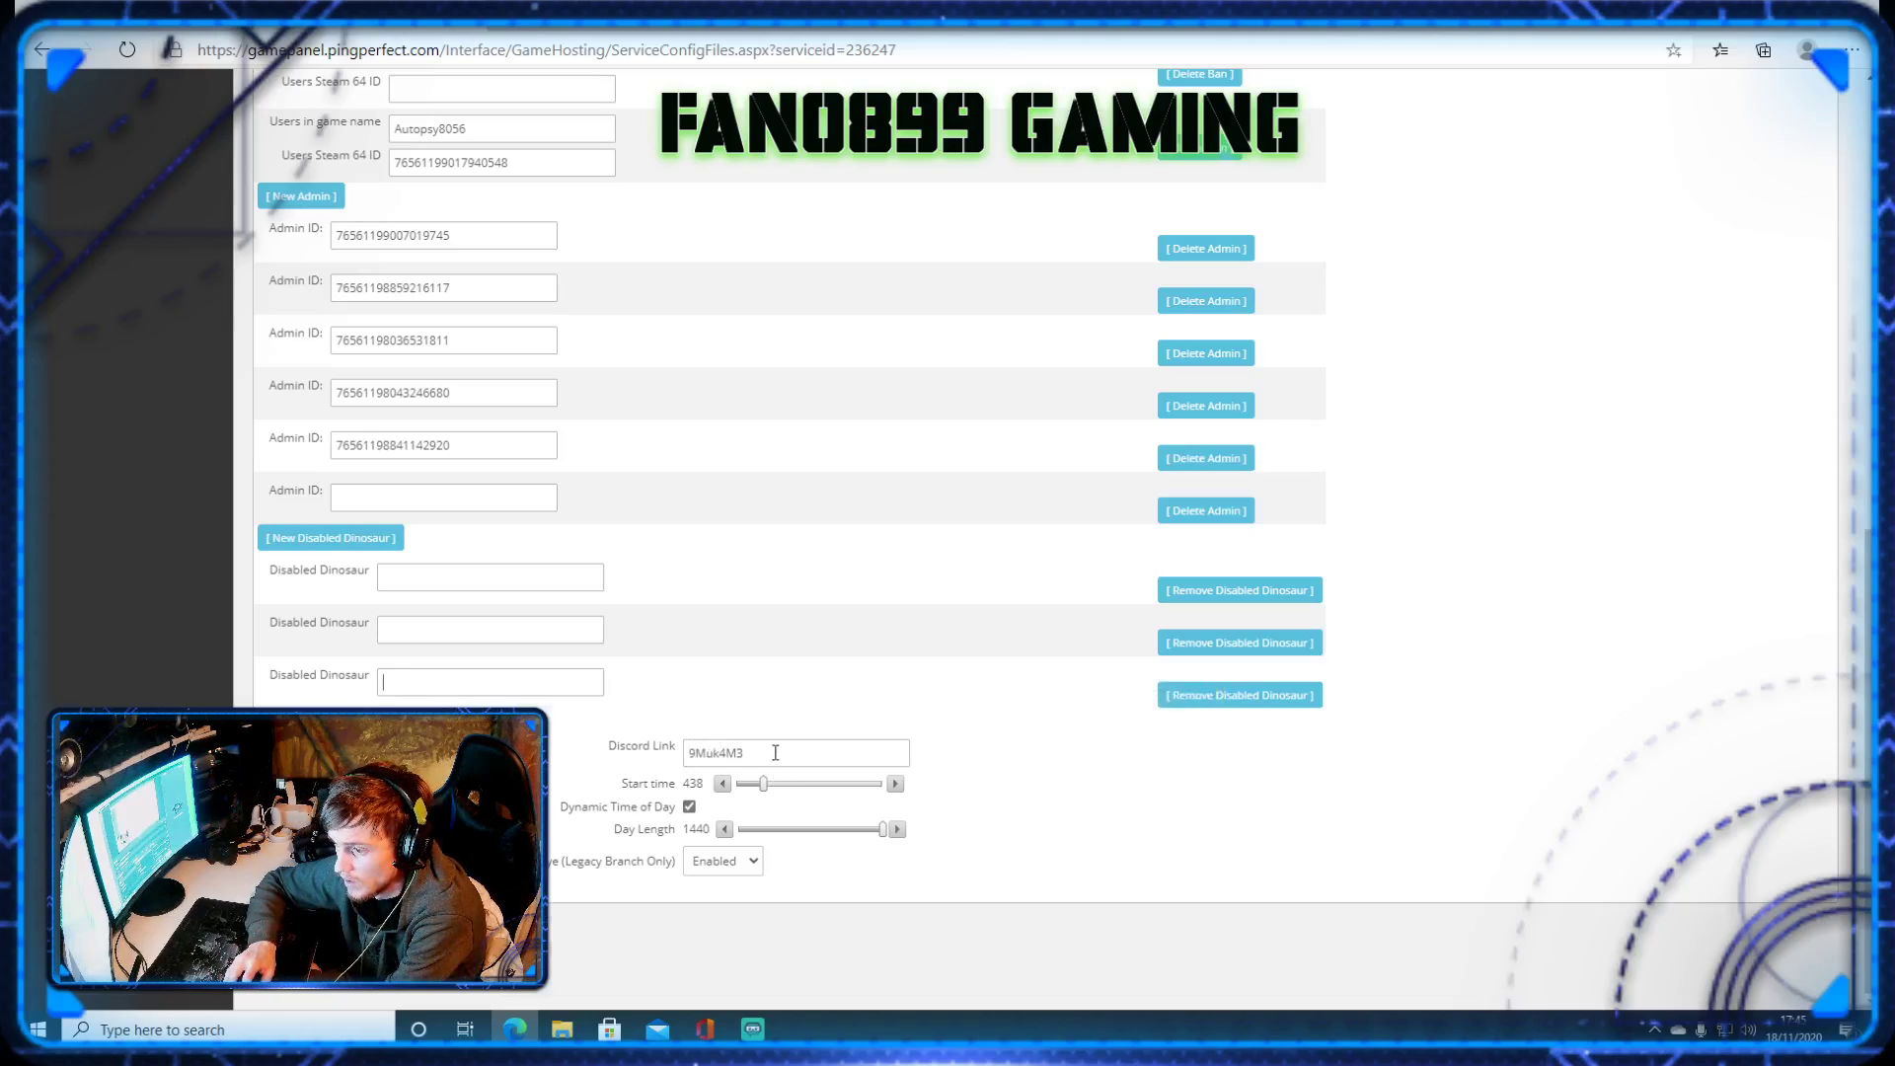
# Delete the Discord Link value in Game.ini and return to the top of the form
pyautogui.moveTo(775, 751); pyautogui.dragTo(684, 762)
pyautogui.hotkey('ctrl', 'shift', 'i')
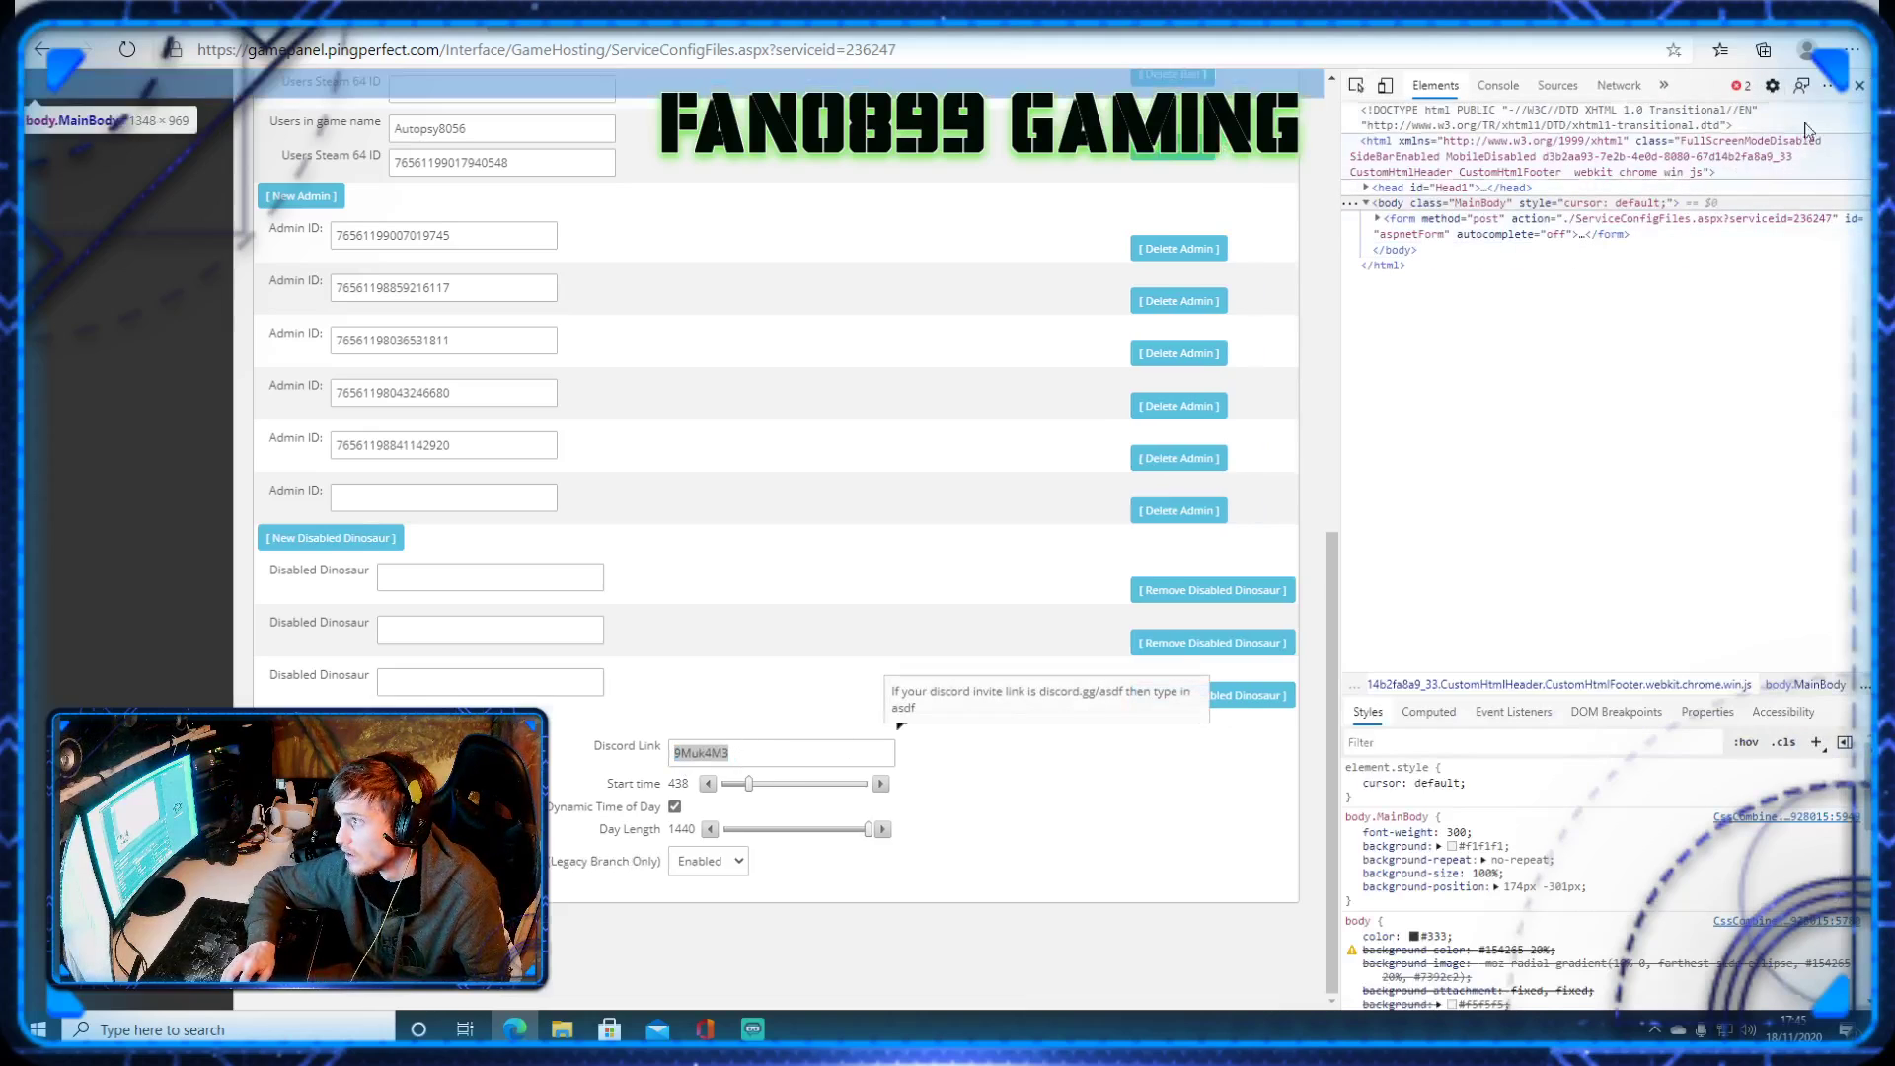
pyautogui.click(1860, 86)
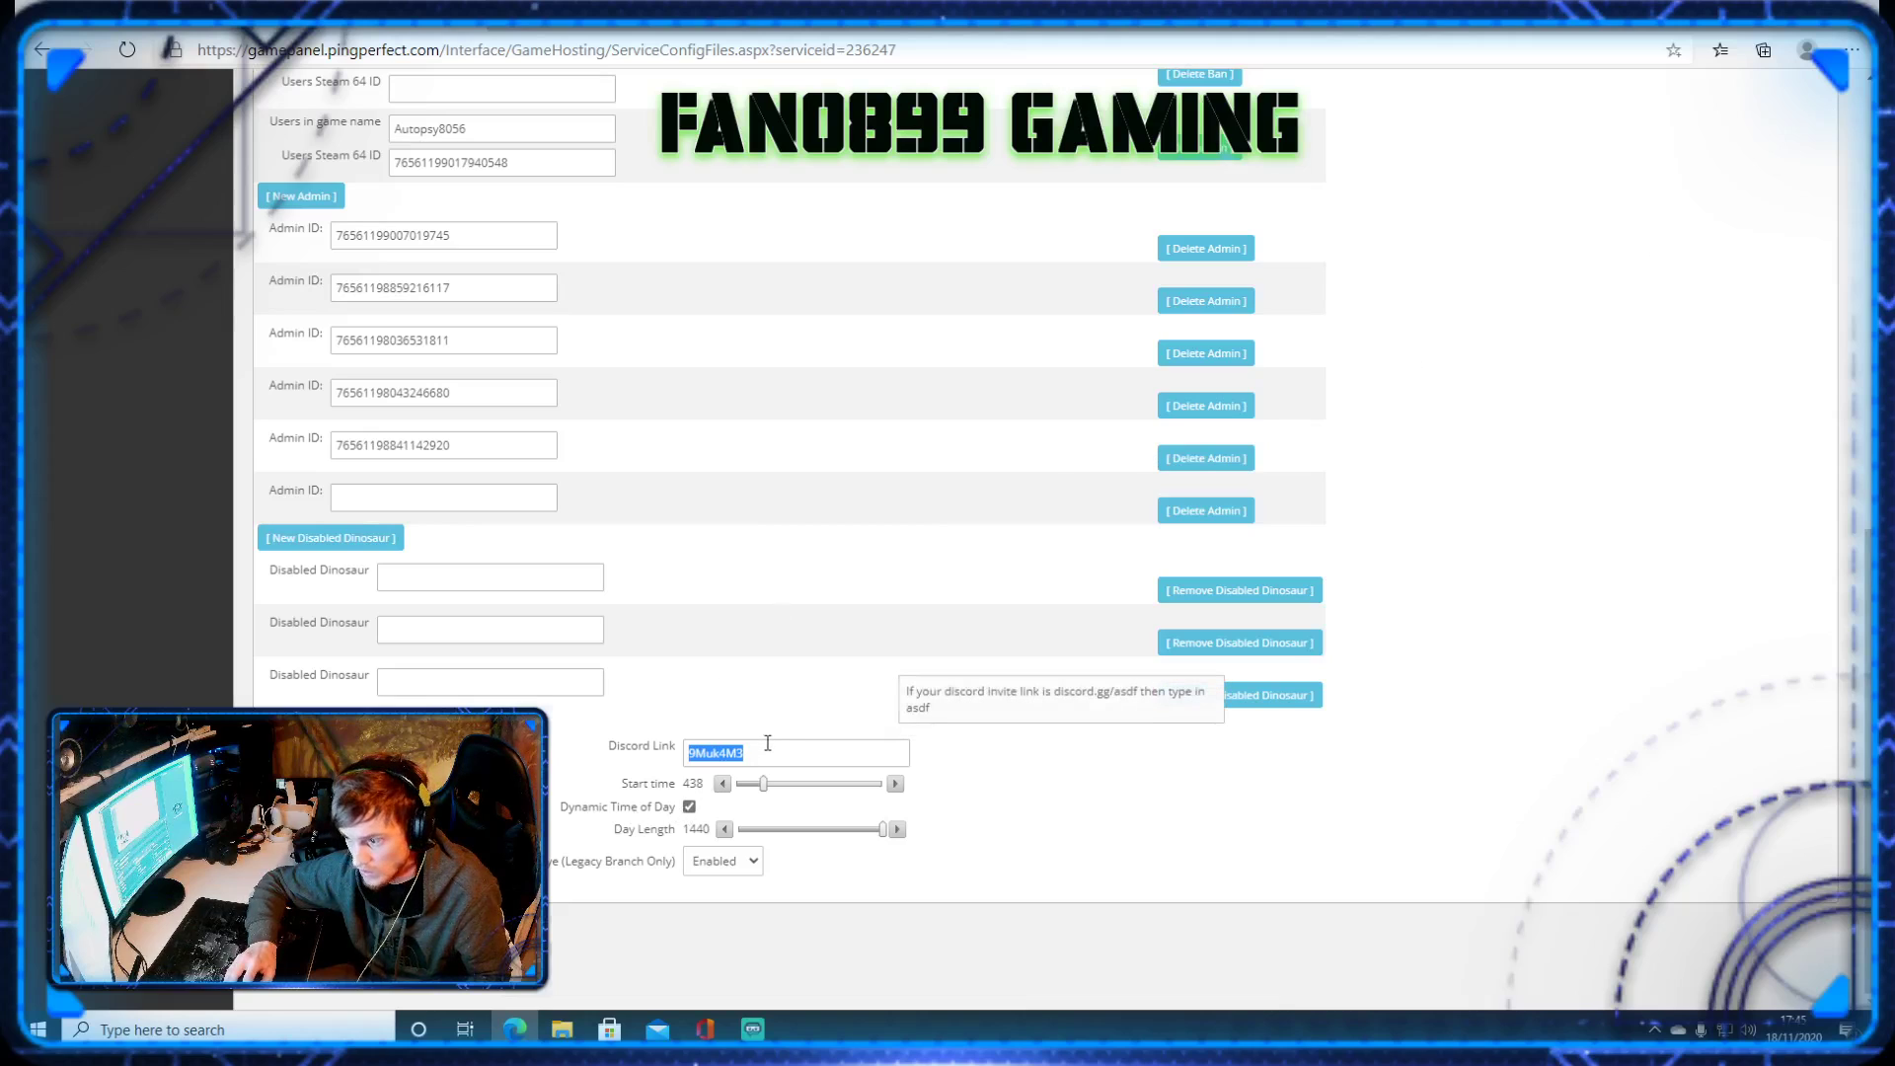
pyautogui.press('BackSpace')
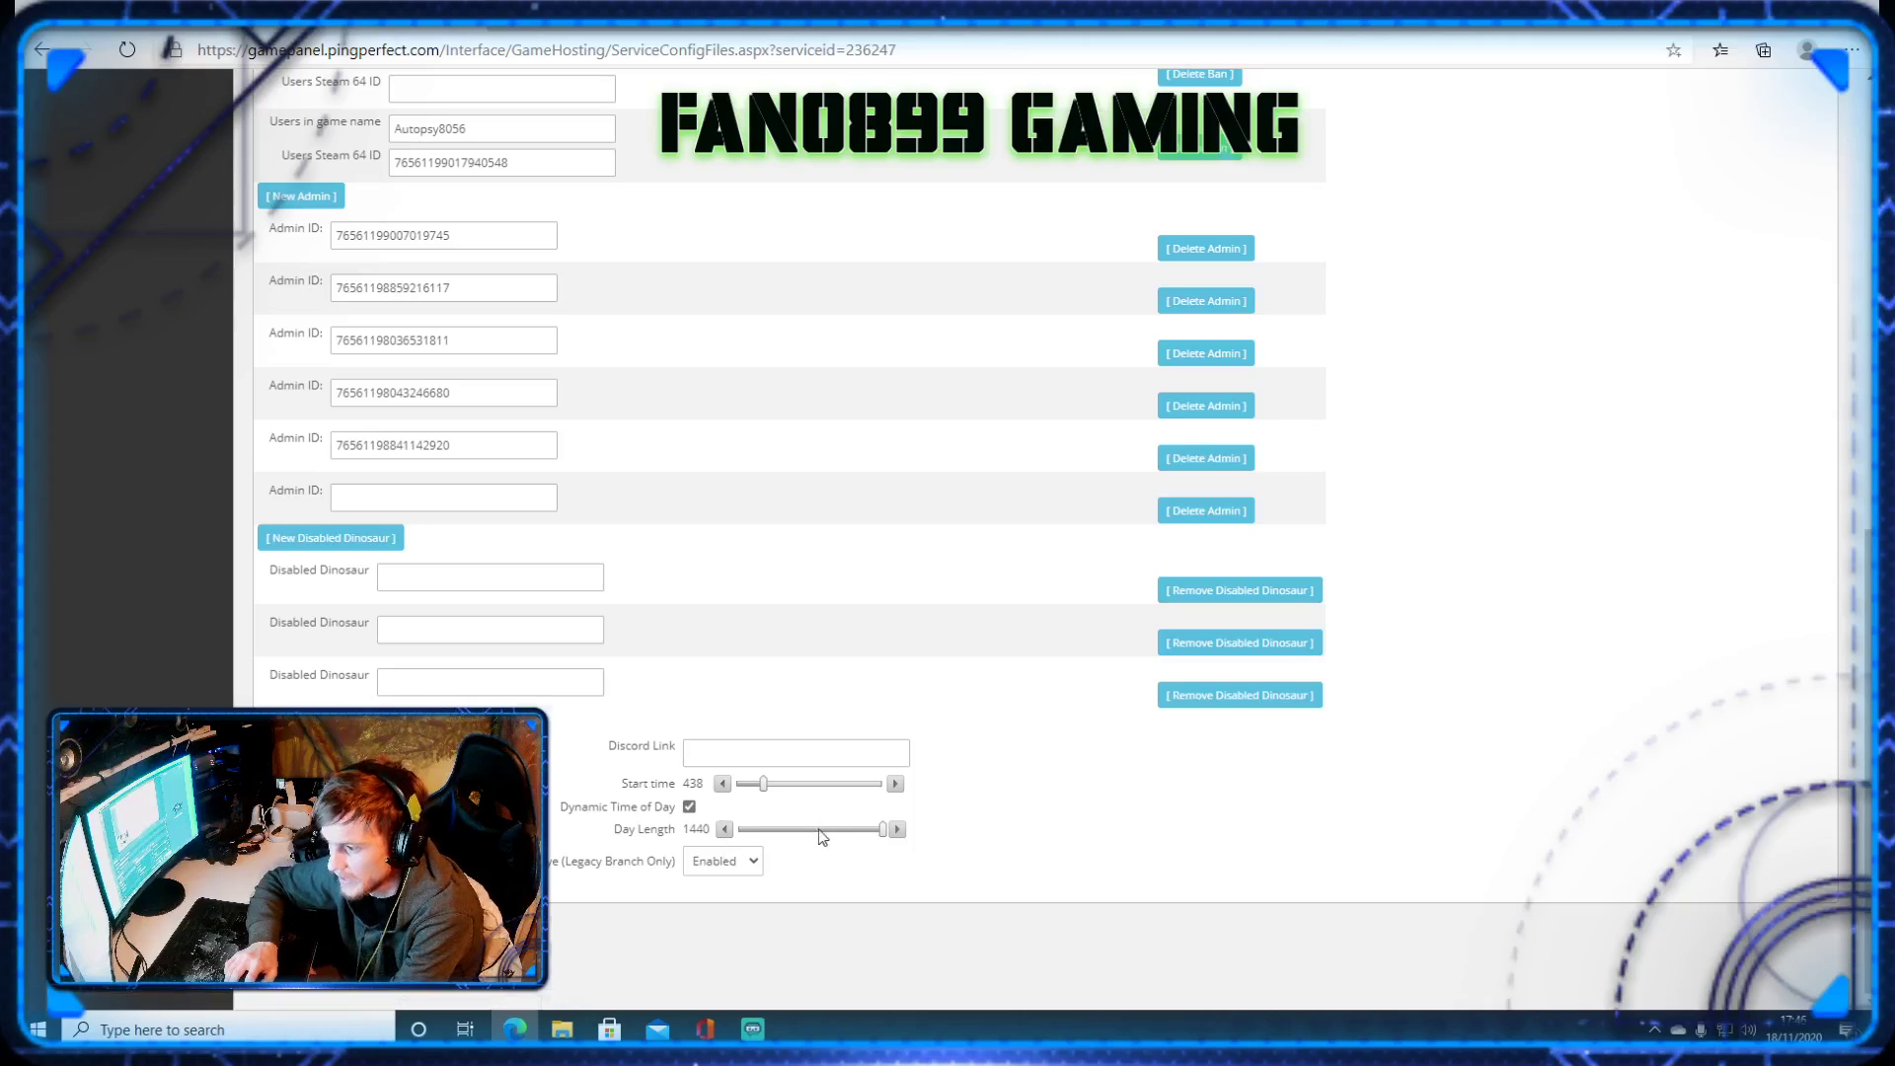
pyautogui.moveTo(882, 829); pyautogui.dragTo(994, 838)
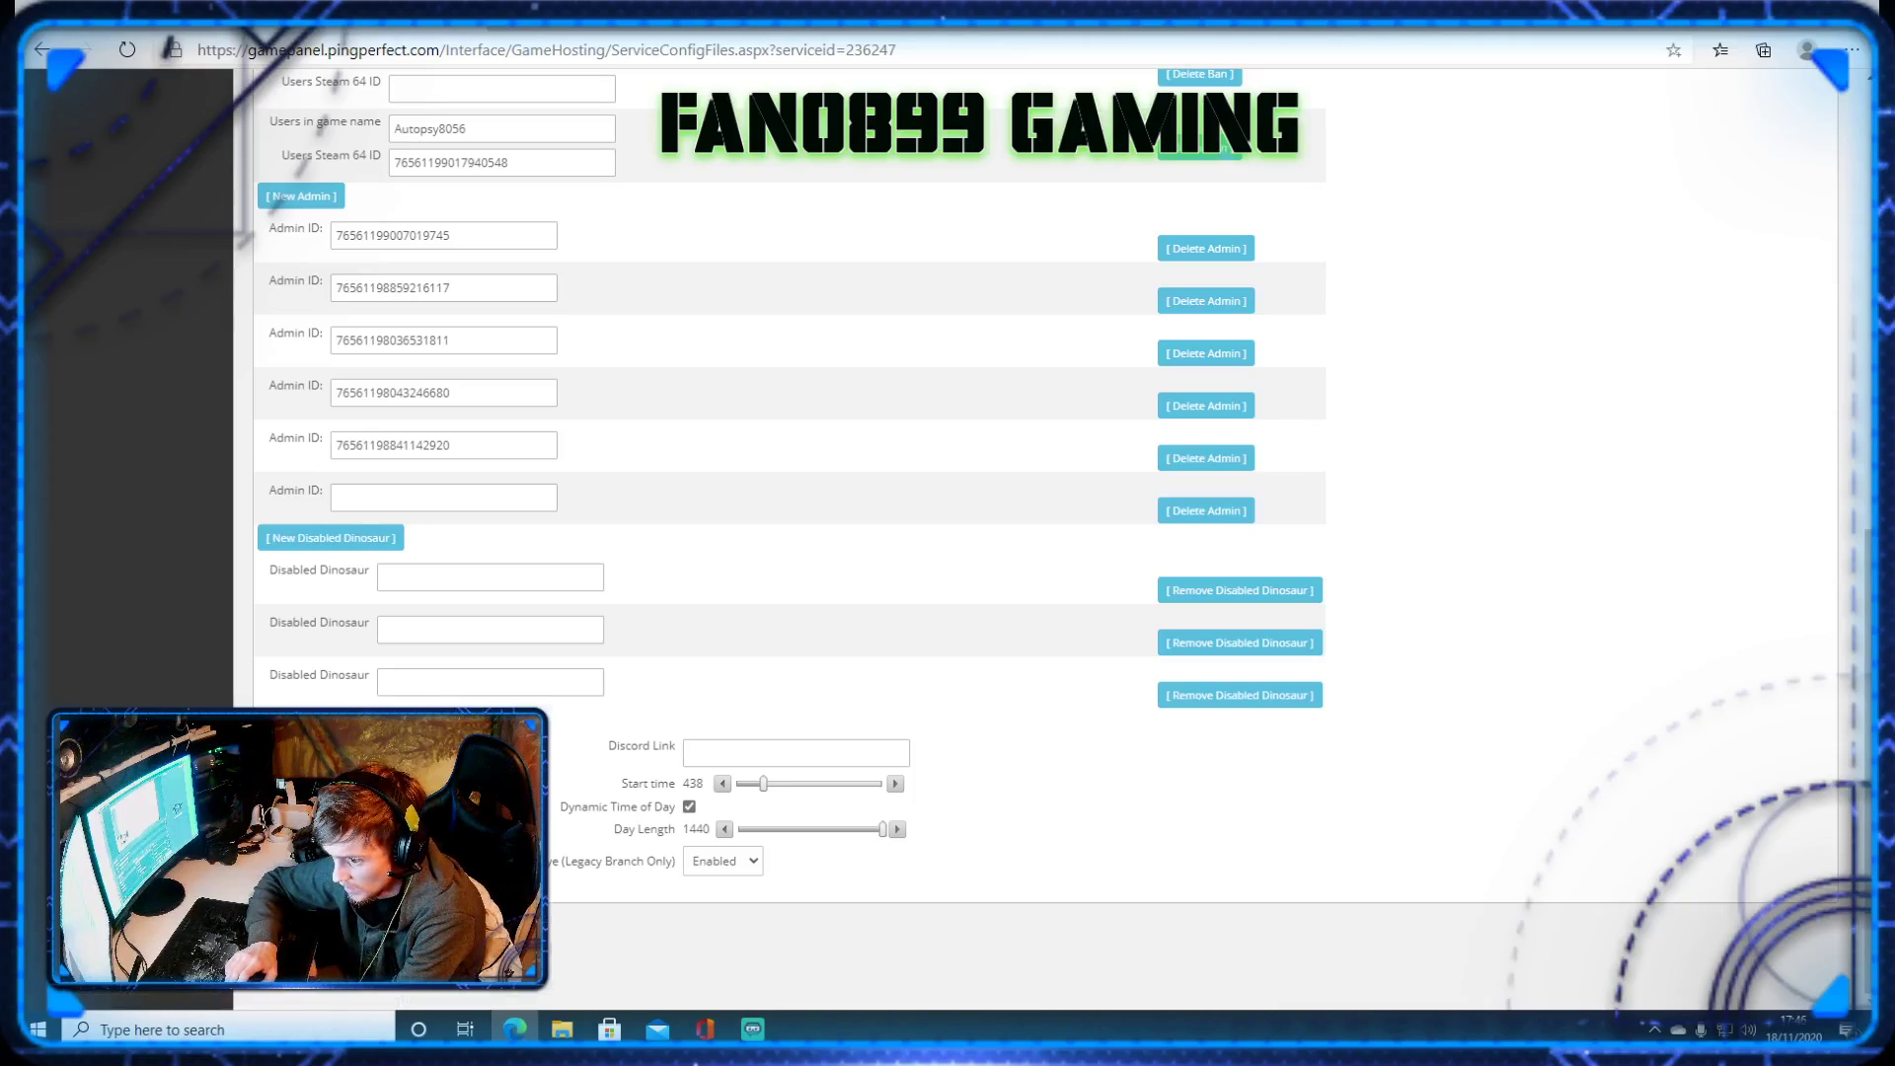
pyautogui.moveTo(563, 861); pyautogui.dragTo(691, 867)
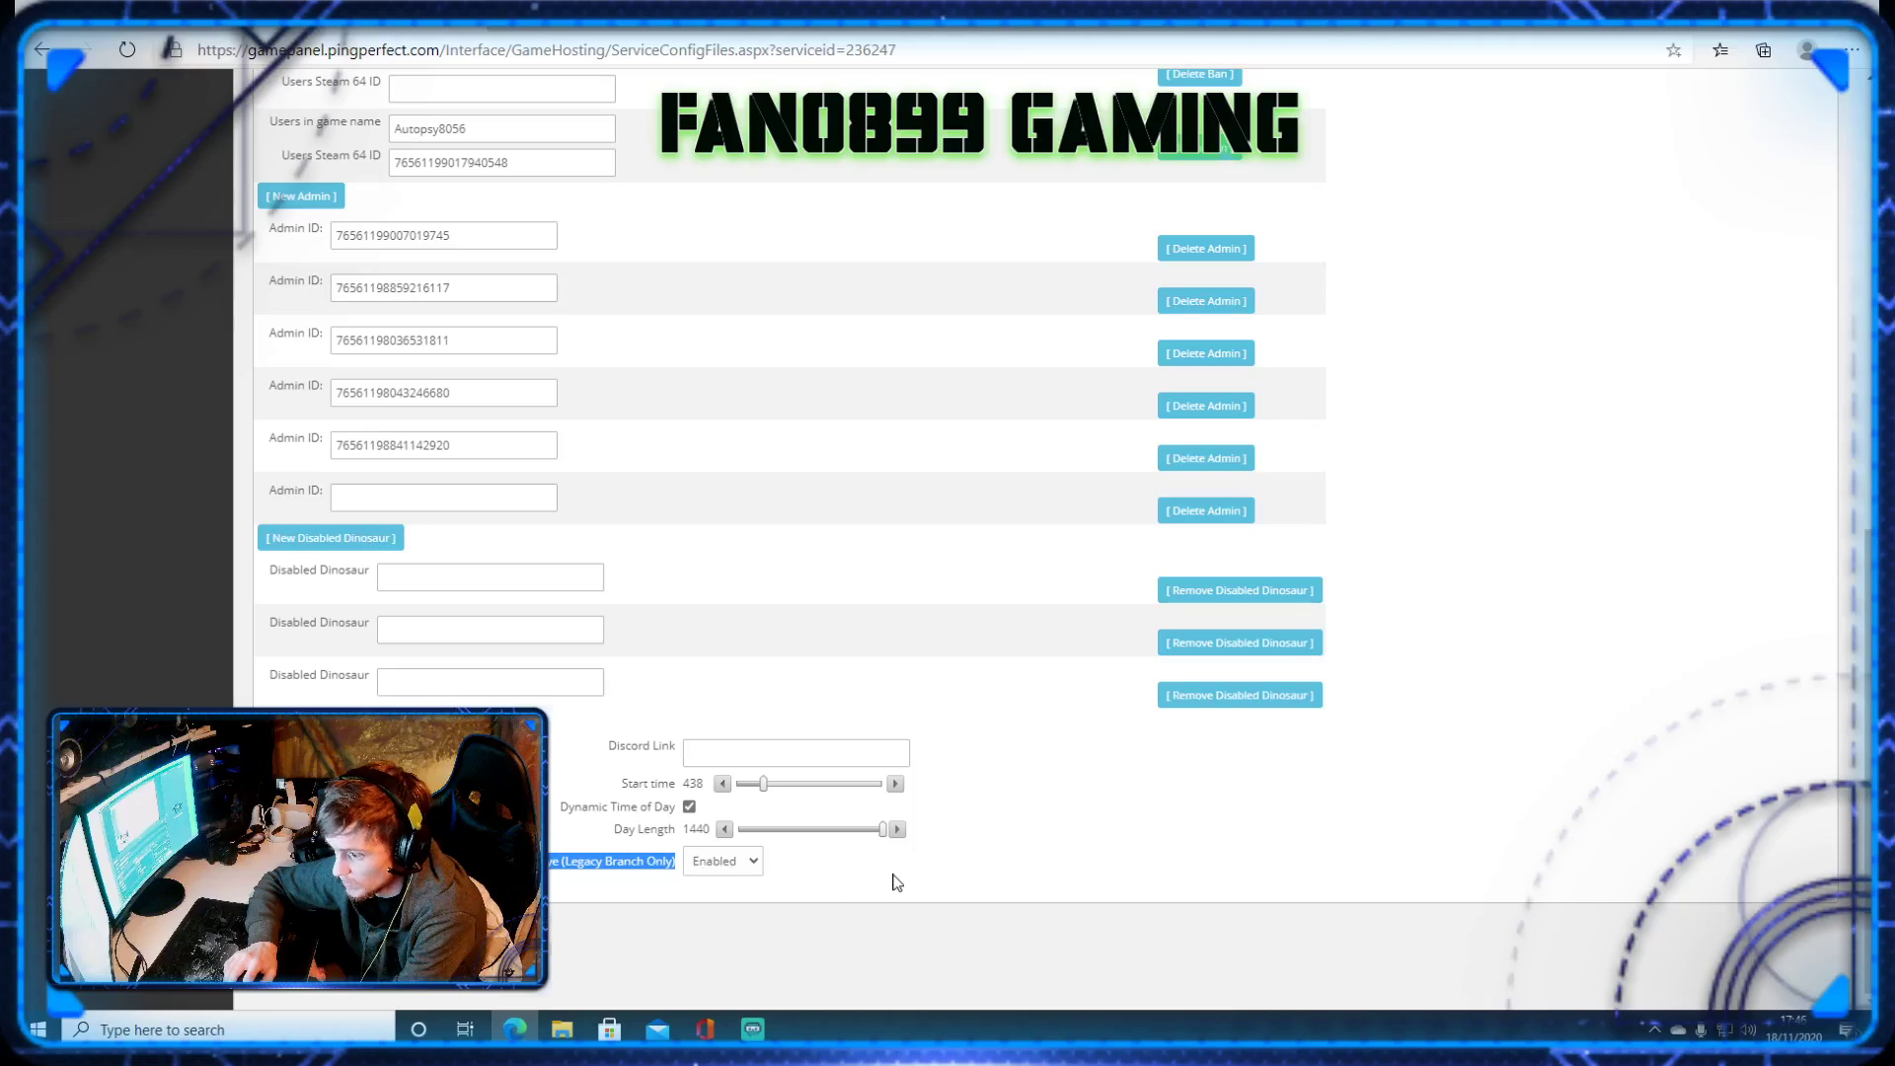
pyautogui.click(851, 906)
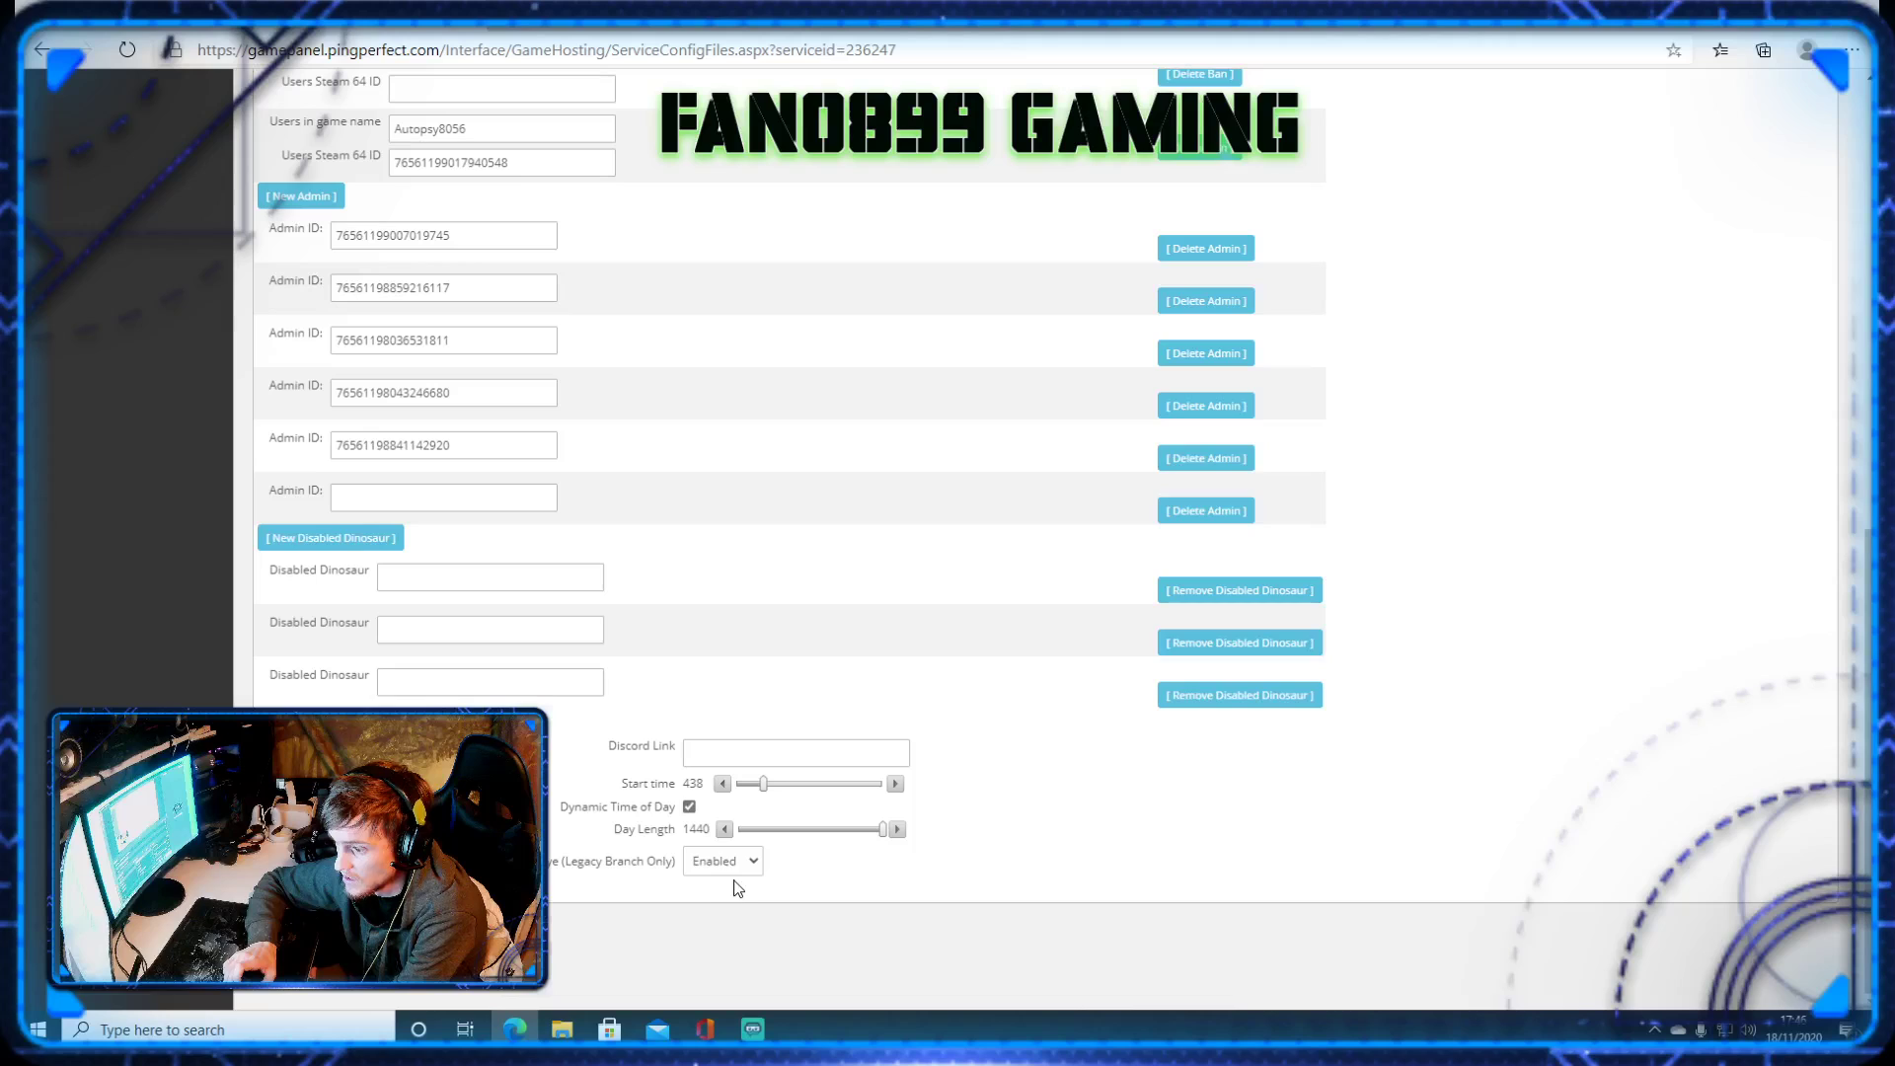
pyautogui.scroll(15, 834, 892)
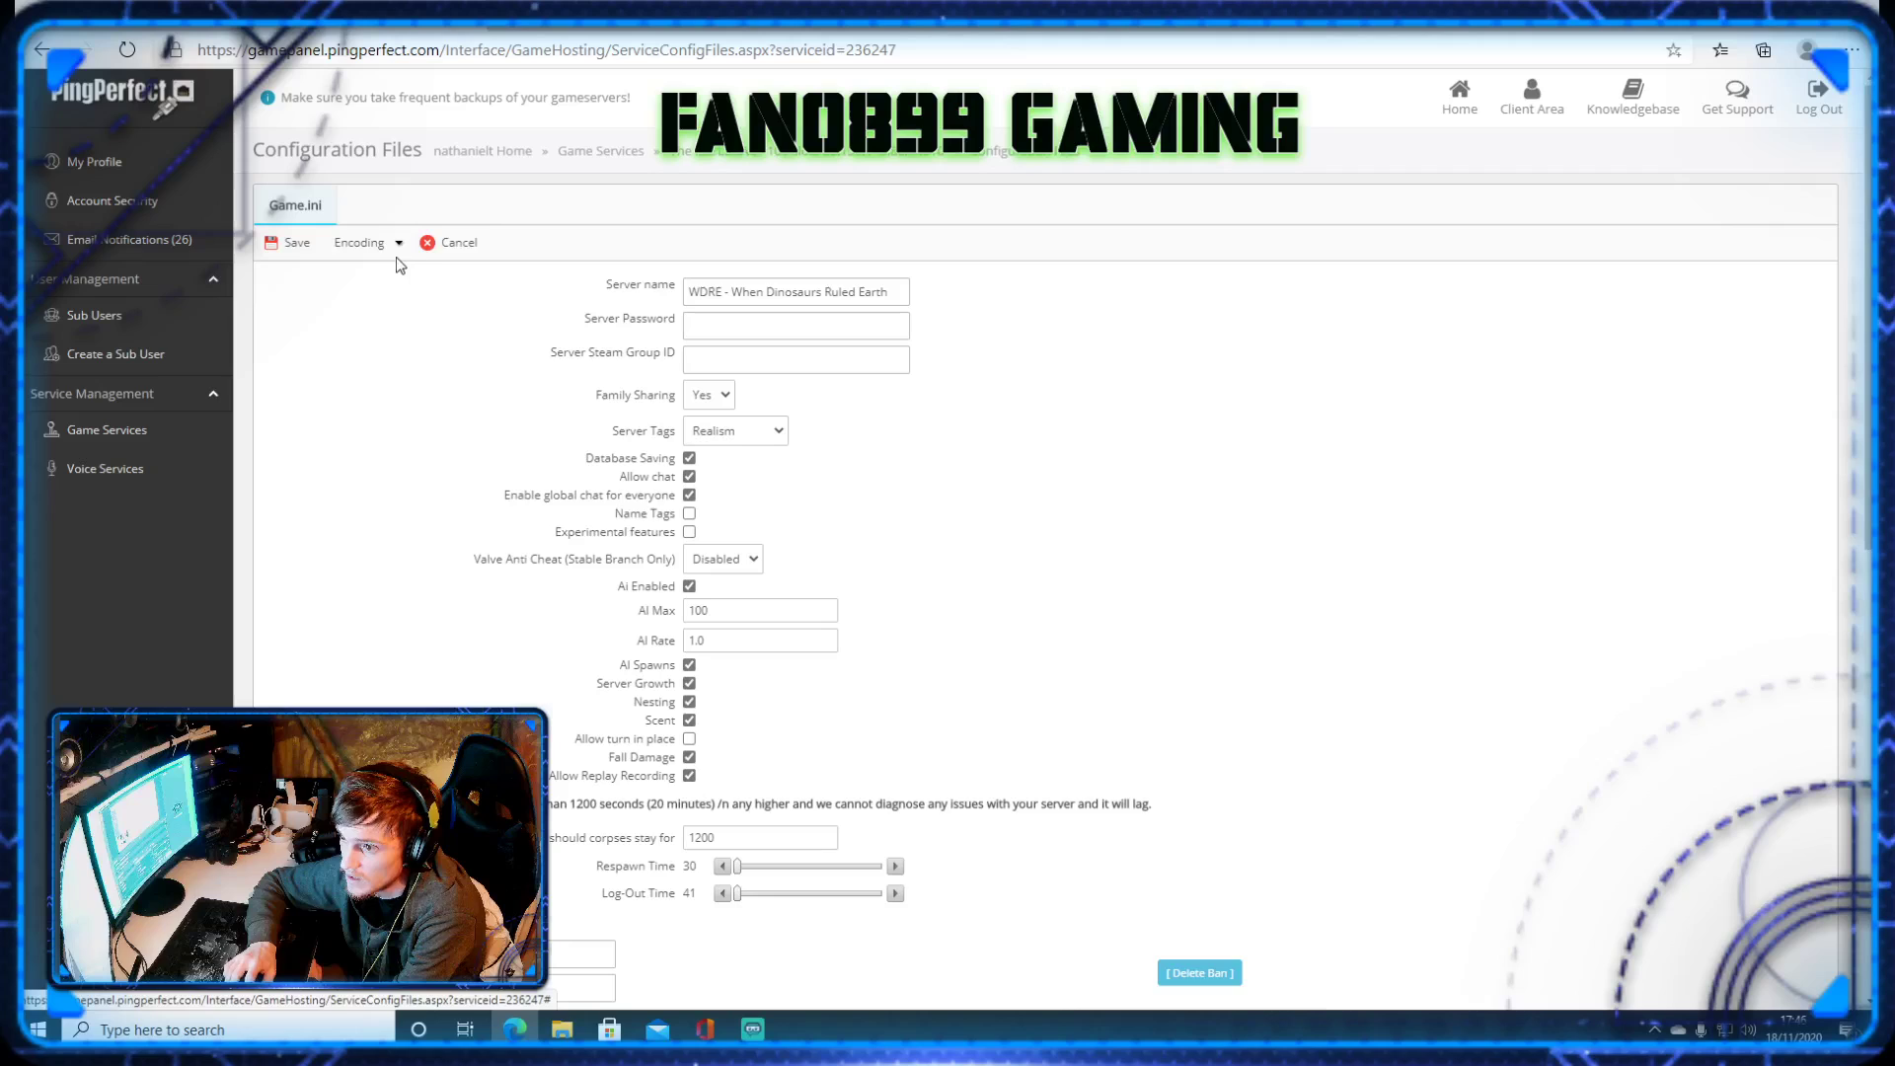
# Cancel out of Game.ini, then view the MOTD.txt text and close it unsaved
pyautogui.click(449, 242)
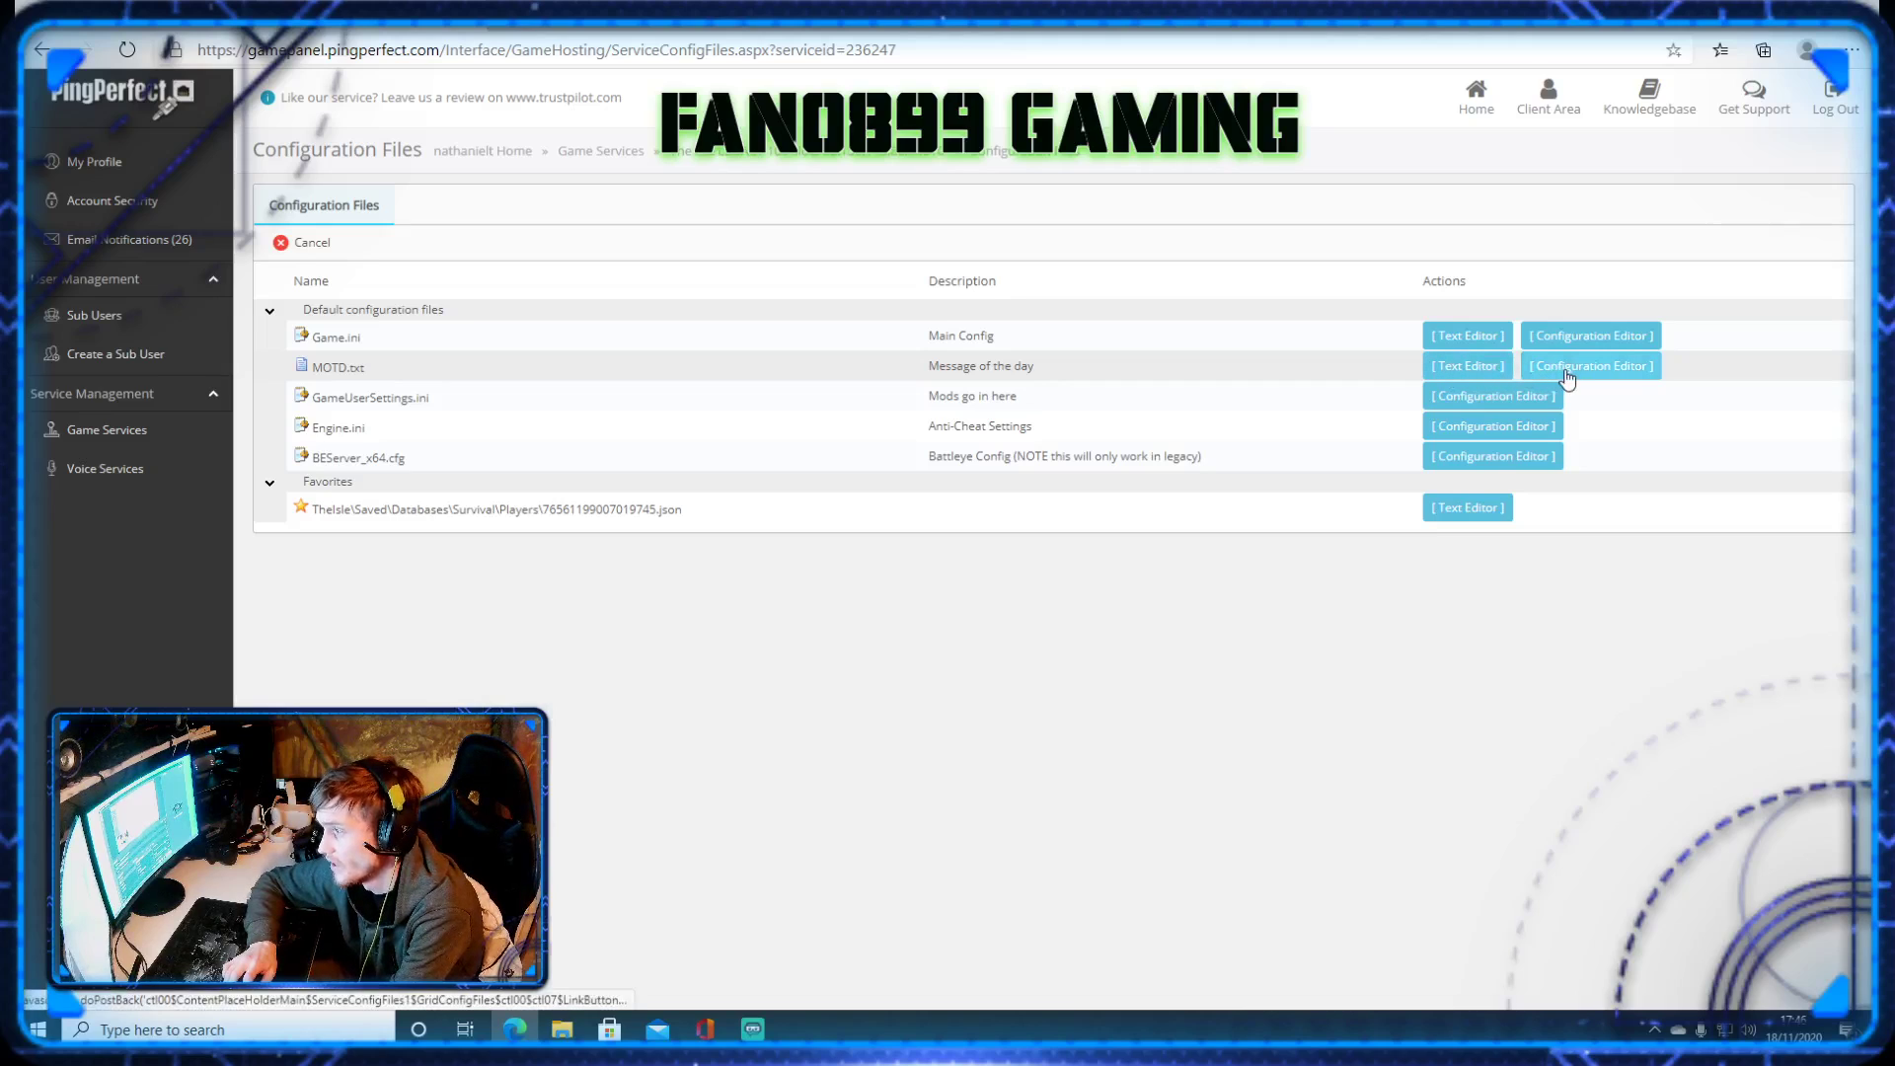
pyautogui.click(1469, 368)
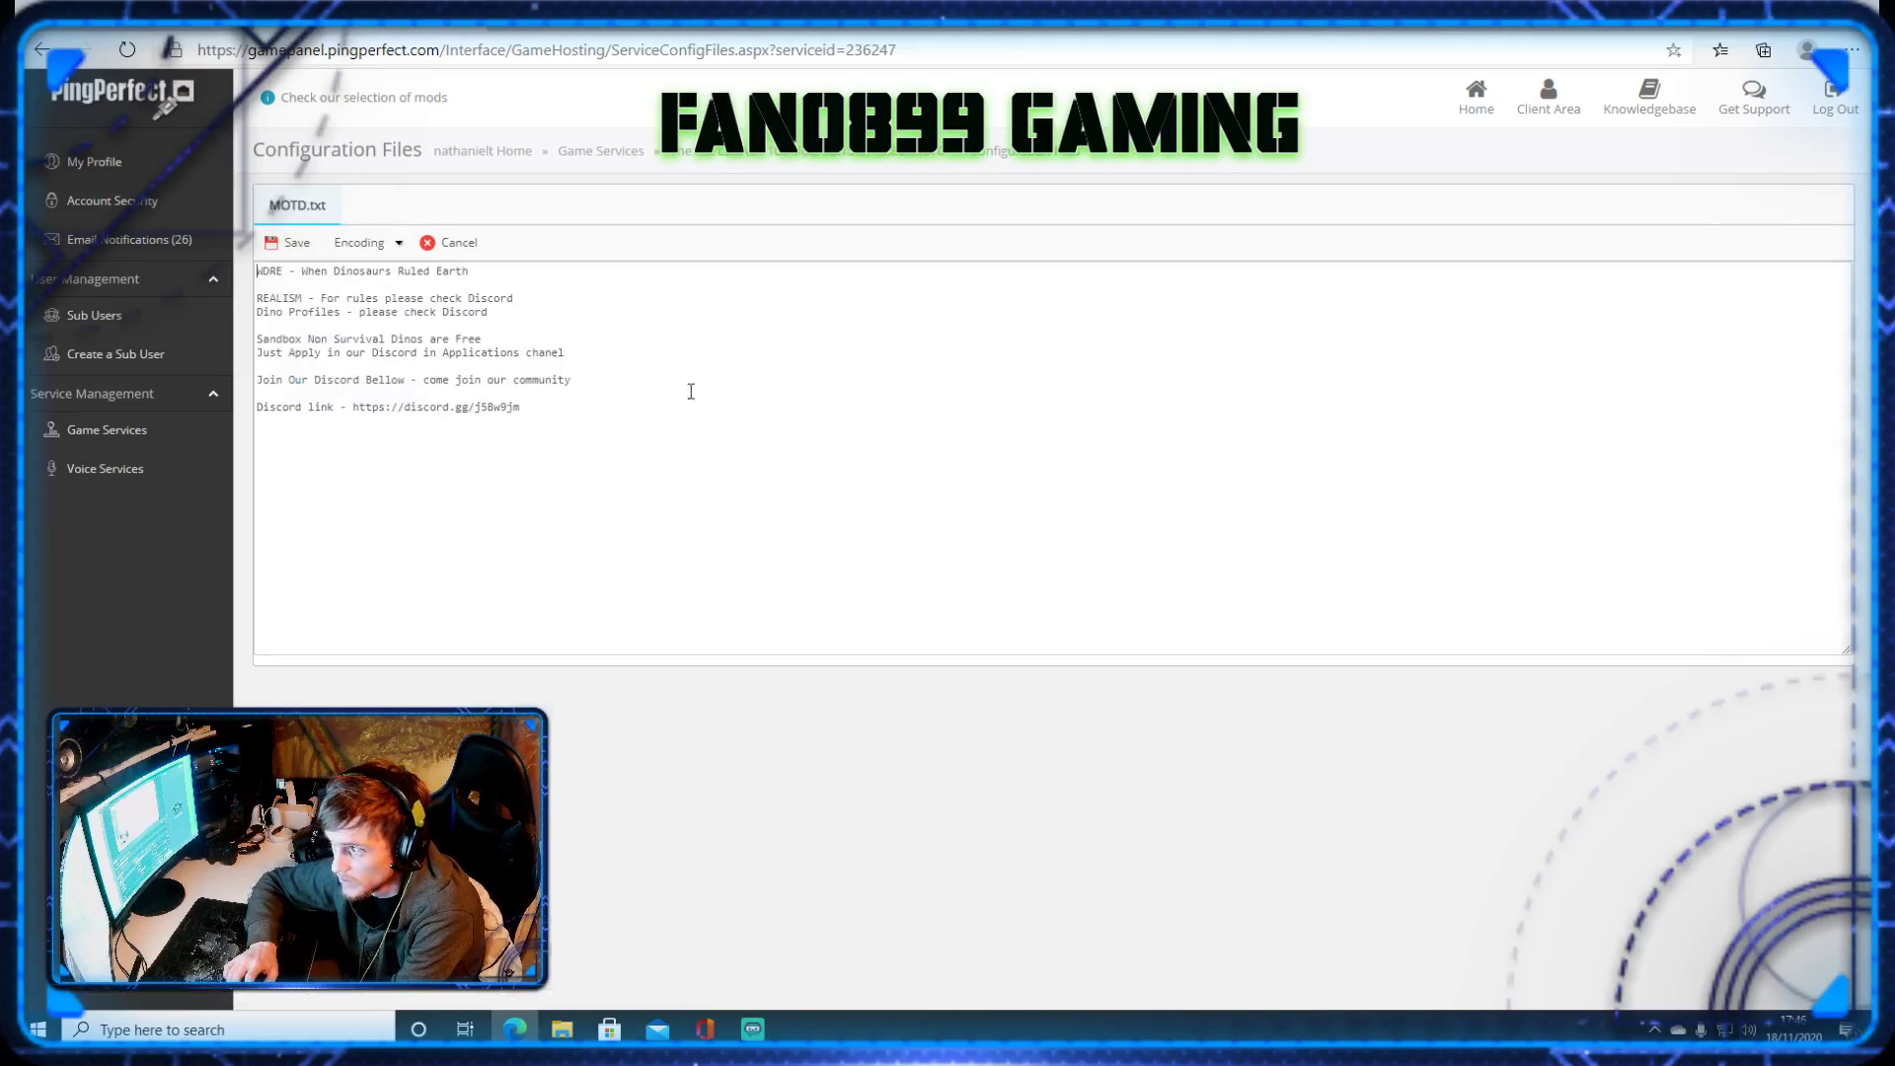
pyautogui.moveTo(259, 278); pyautogui.dragTo(539, 421)
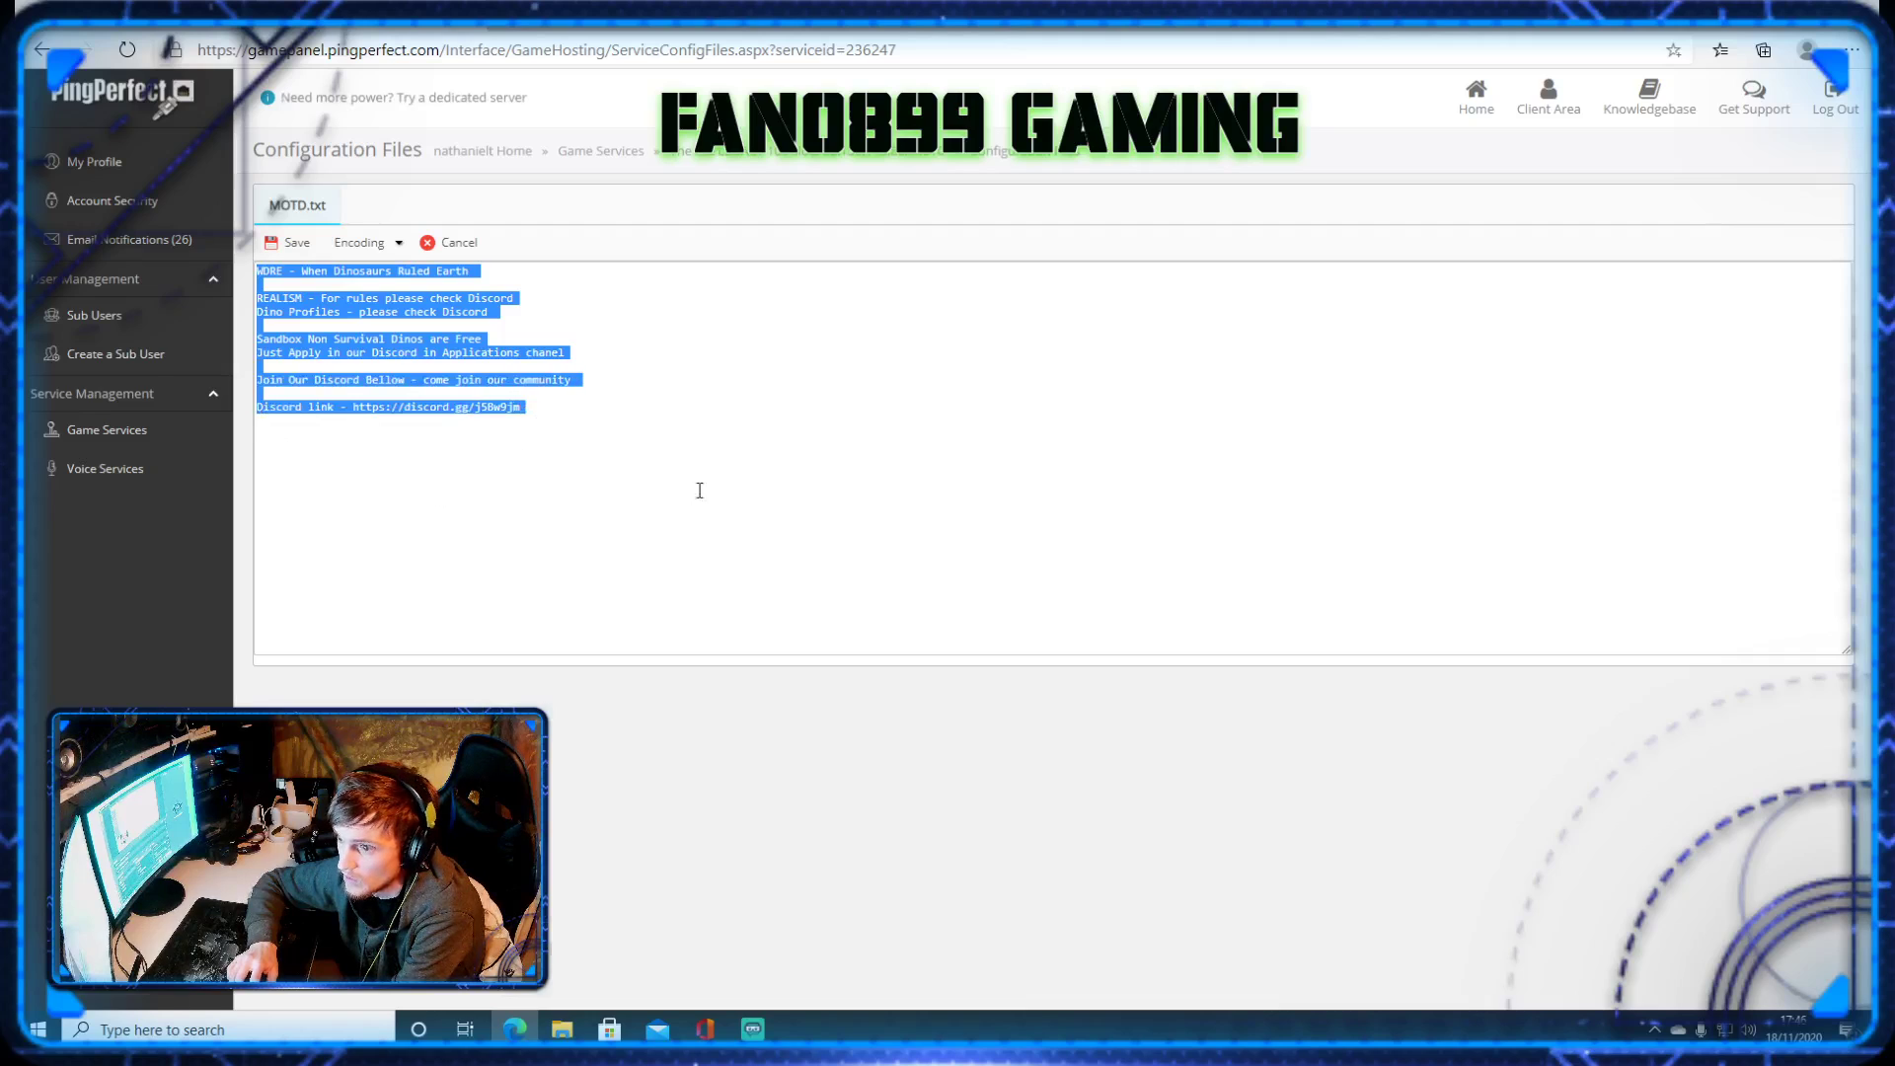
pyautogui.click(672, 469)
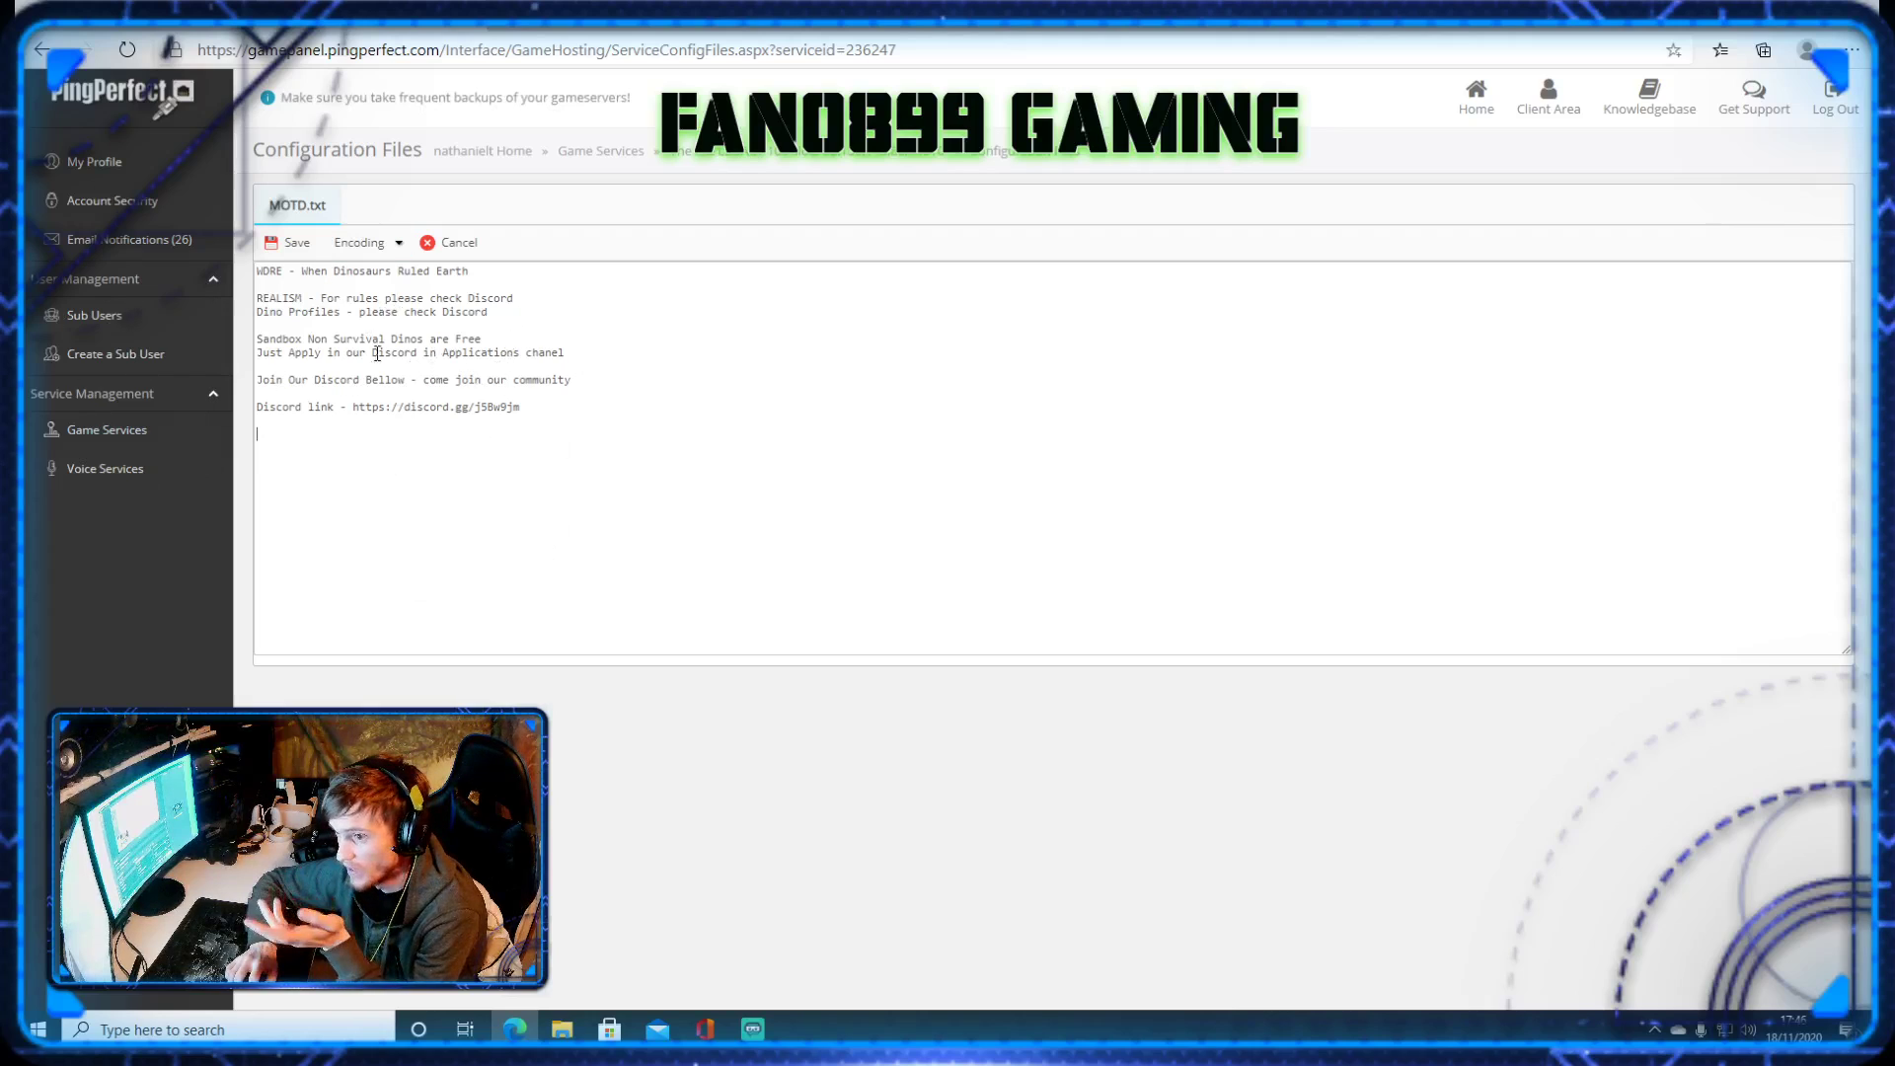
pyautogui.click(477, 243)
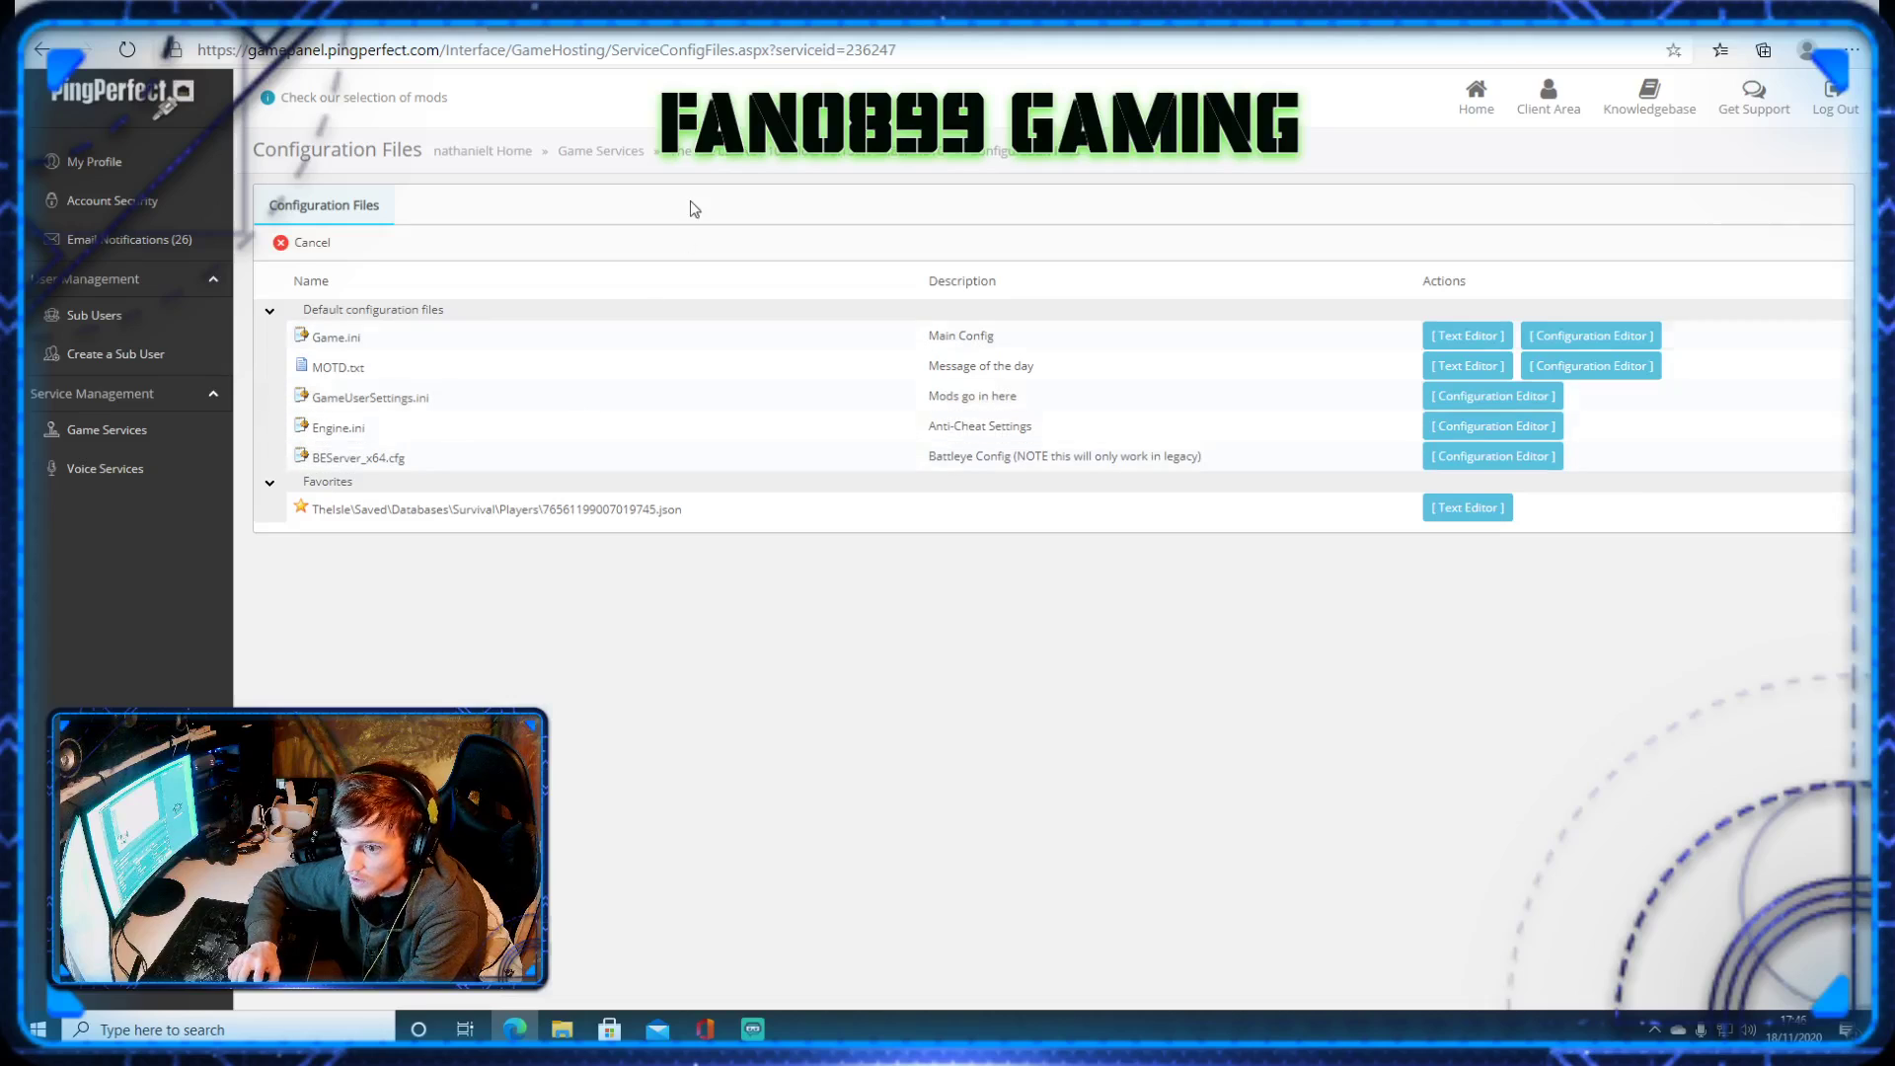
# In File Manager, browse to TheIsle > Saved > Databases > Survival > Players and filter names by '45'
pyautogui.click(308, 242)
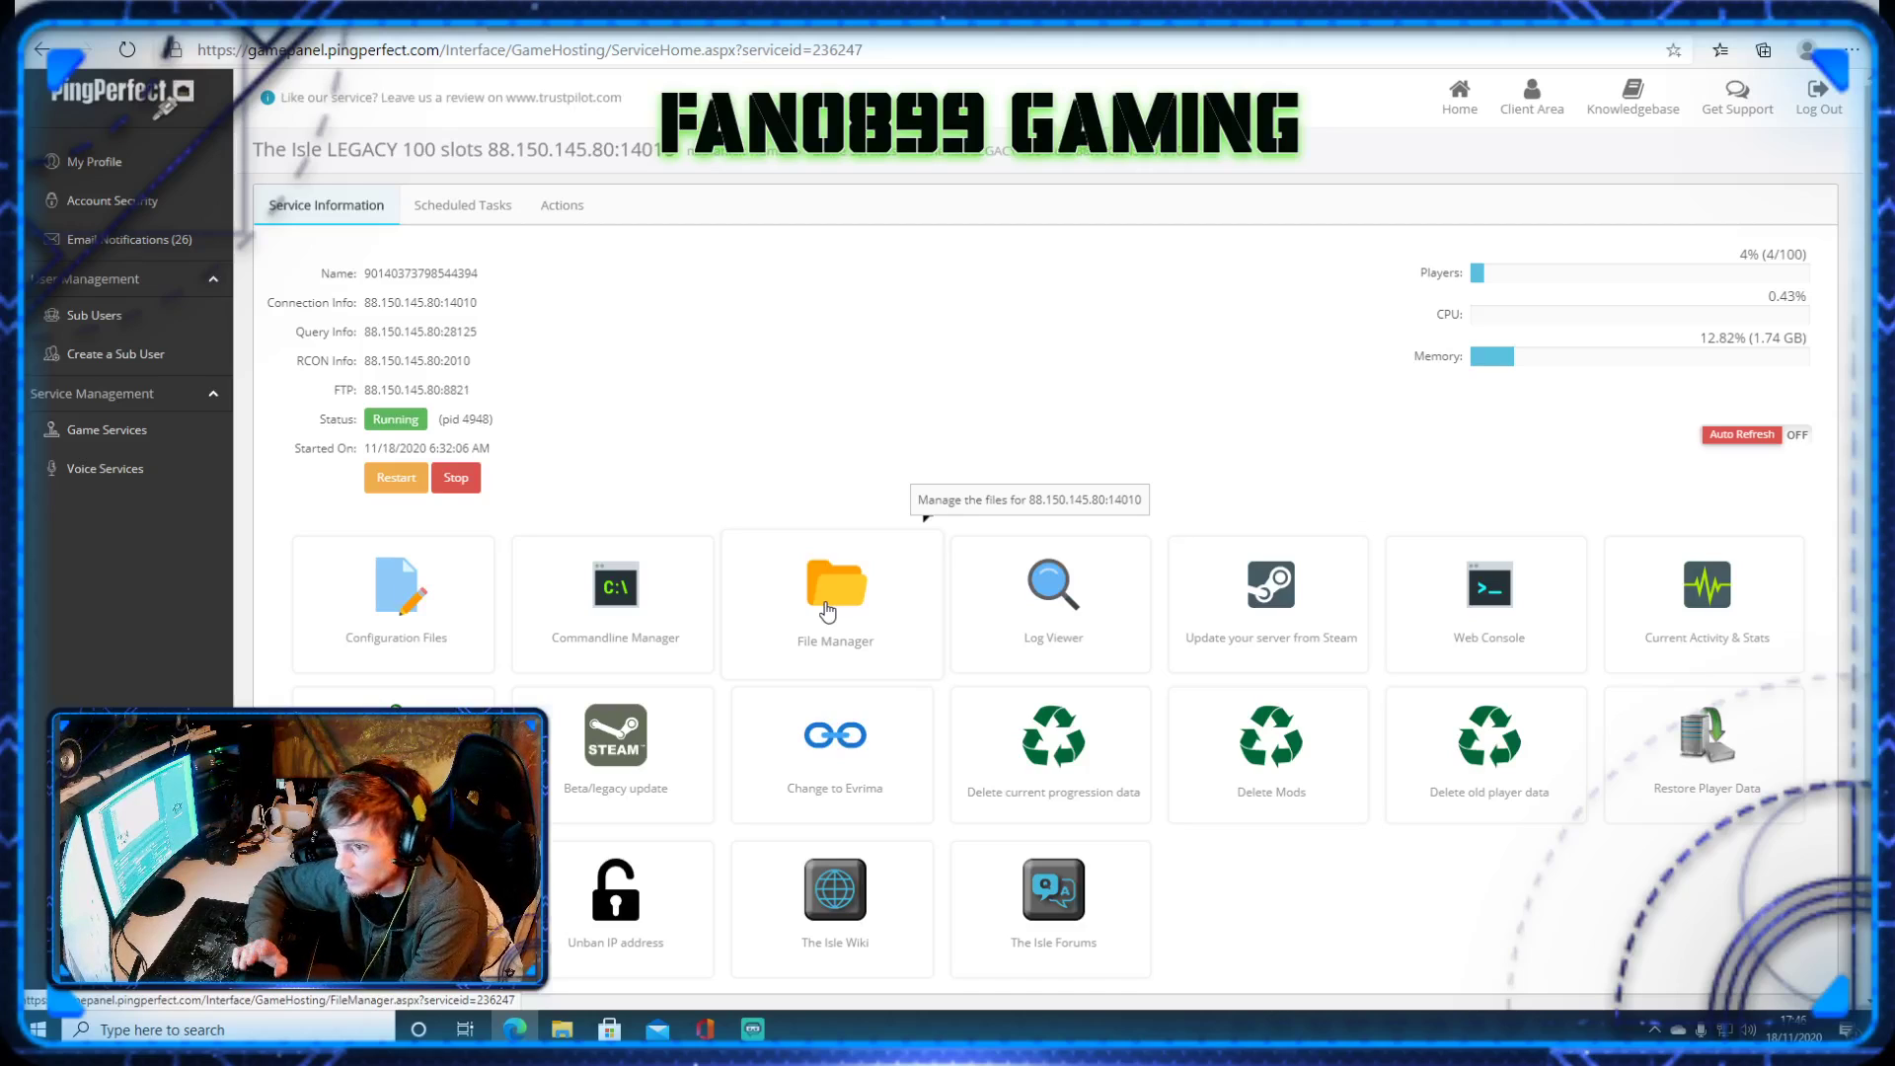
pyautogui.click(827, 612)
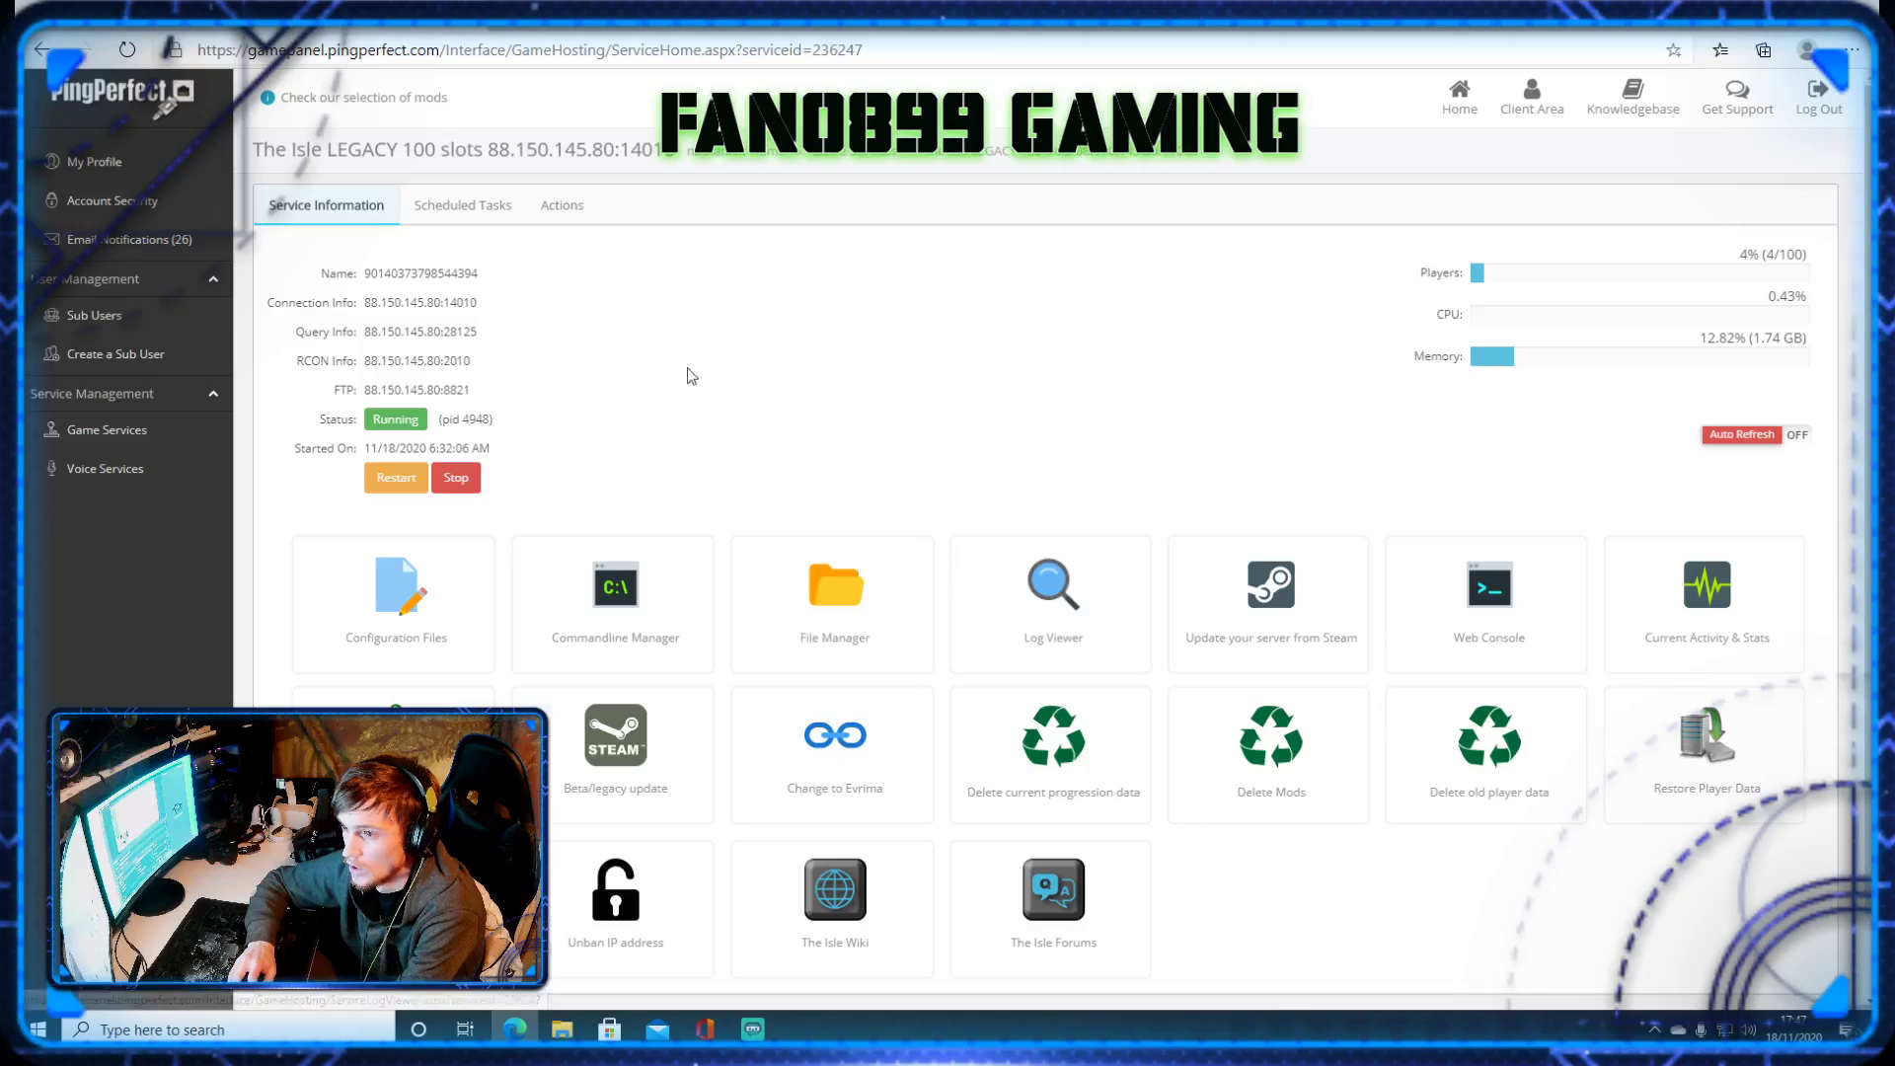
pyautogui.click(842, 591)
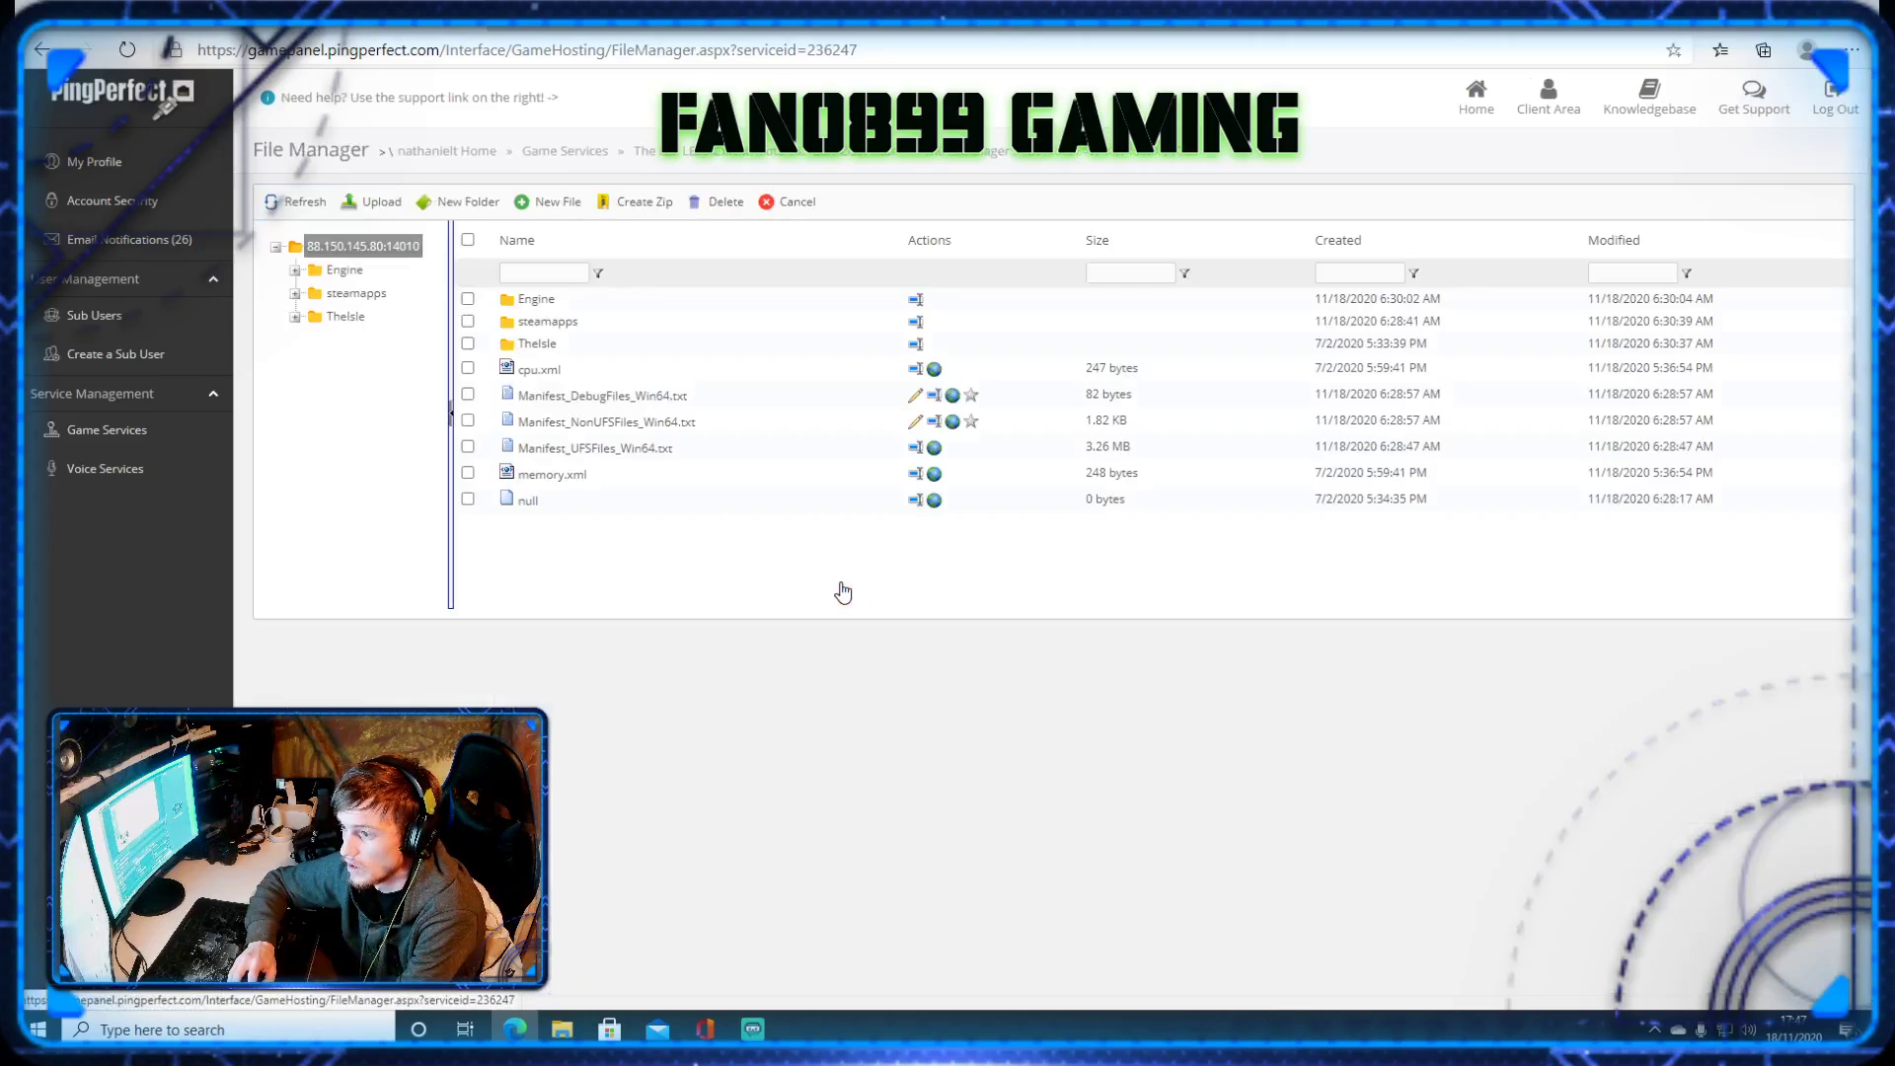
pyautogui.click(539, 342)
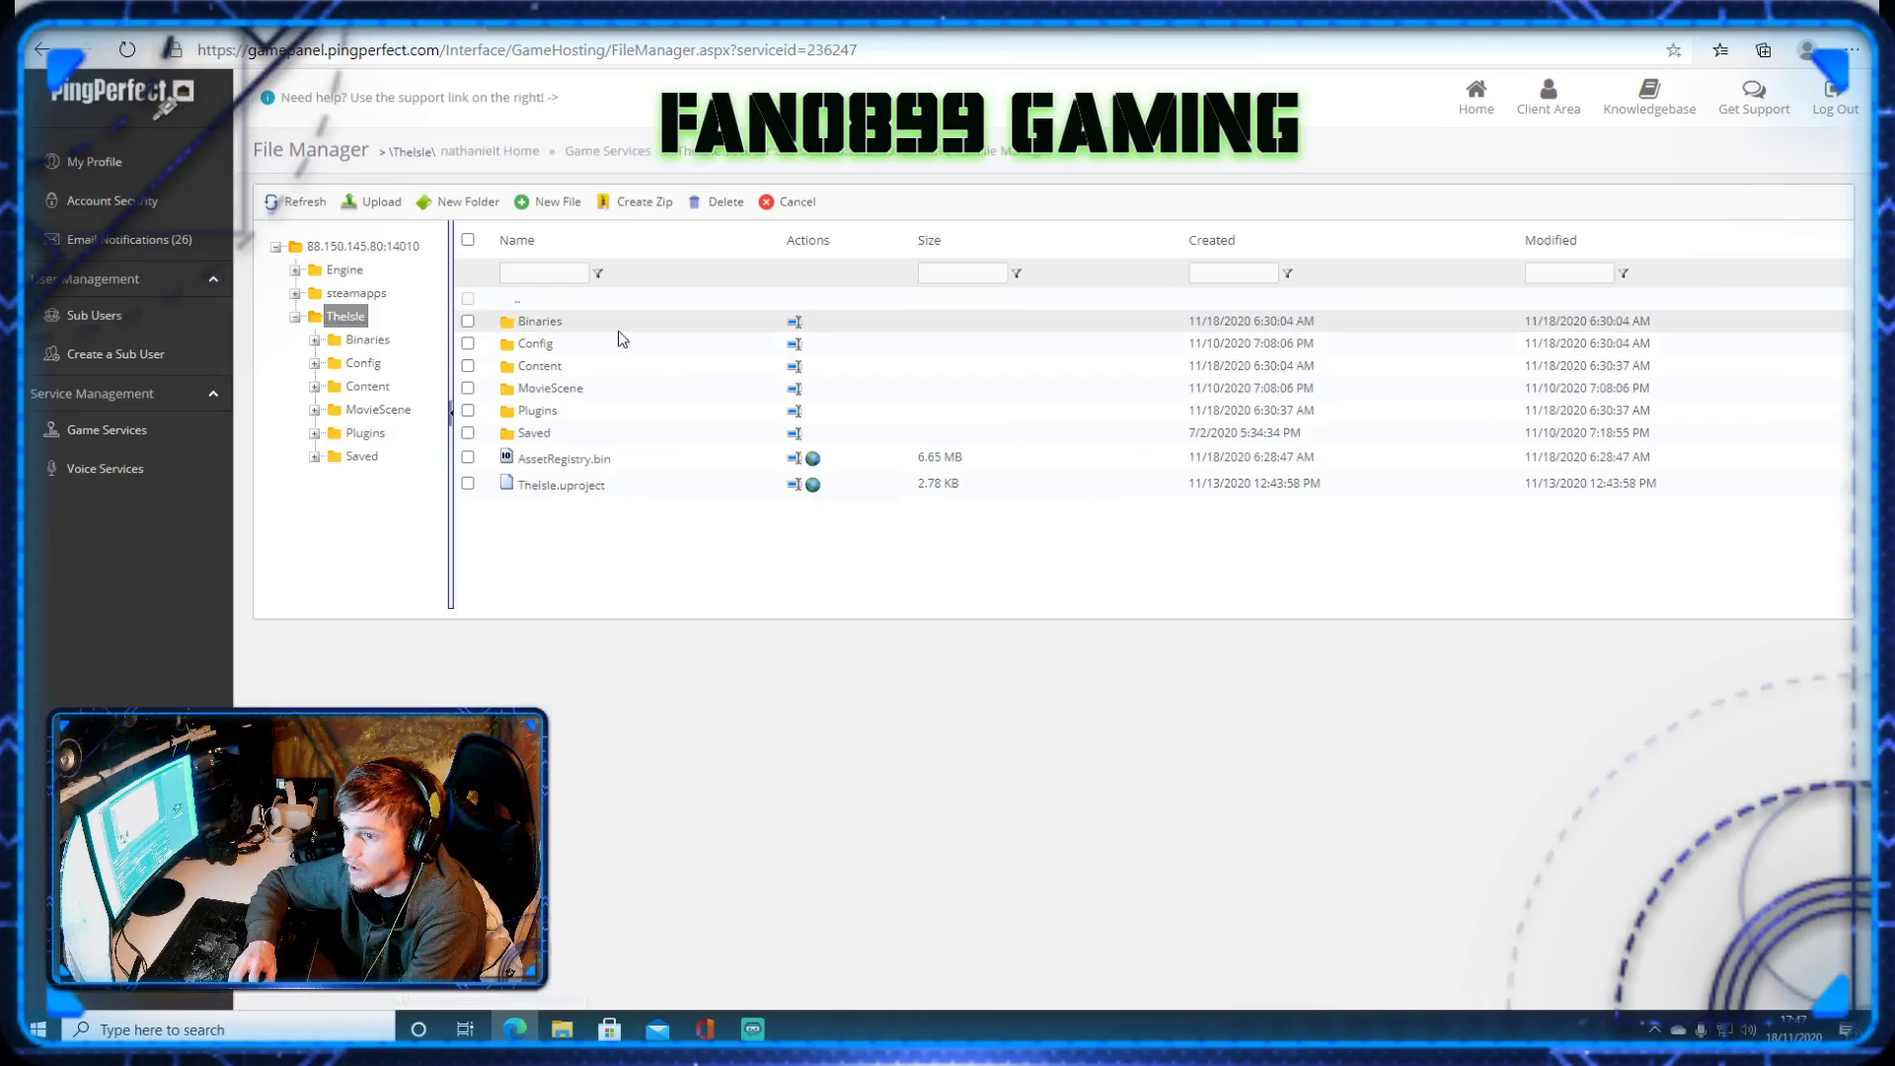
pyautogui.click(531, 442)
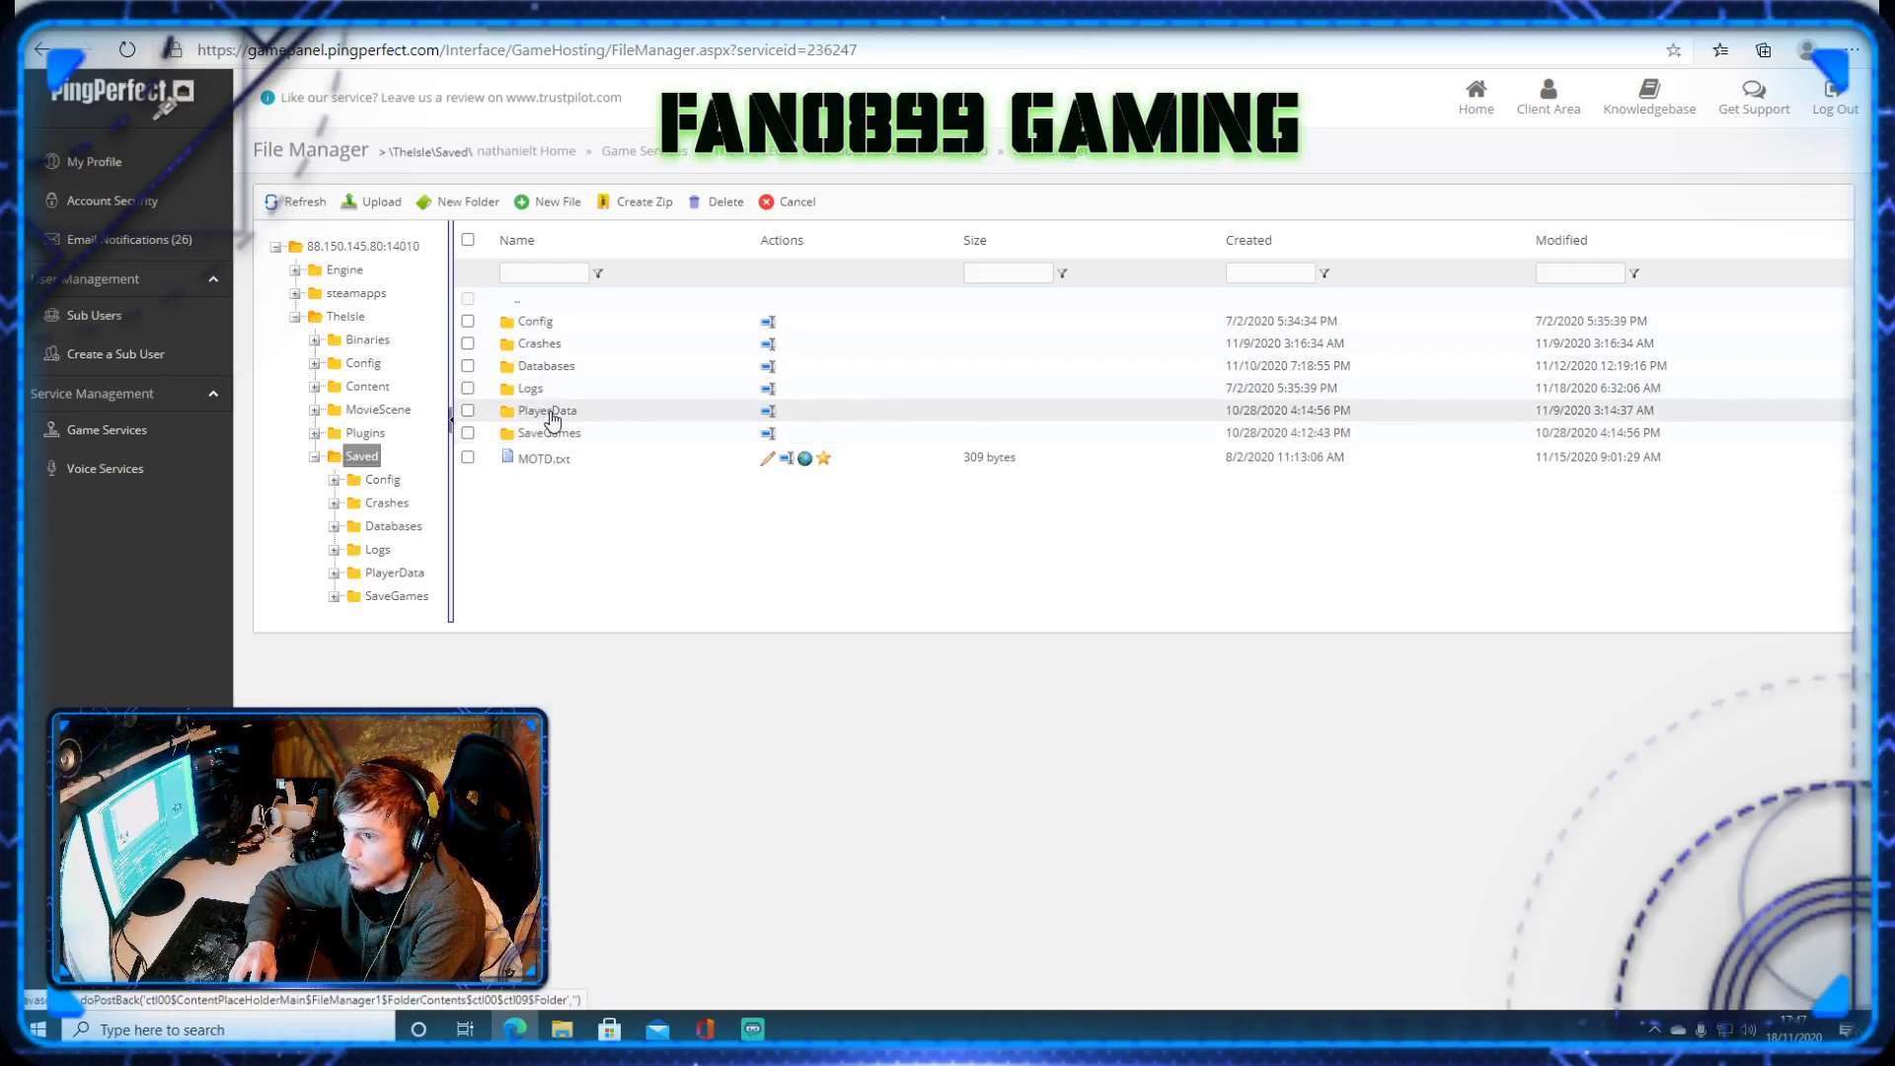
pyautogui.click(558, 370)
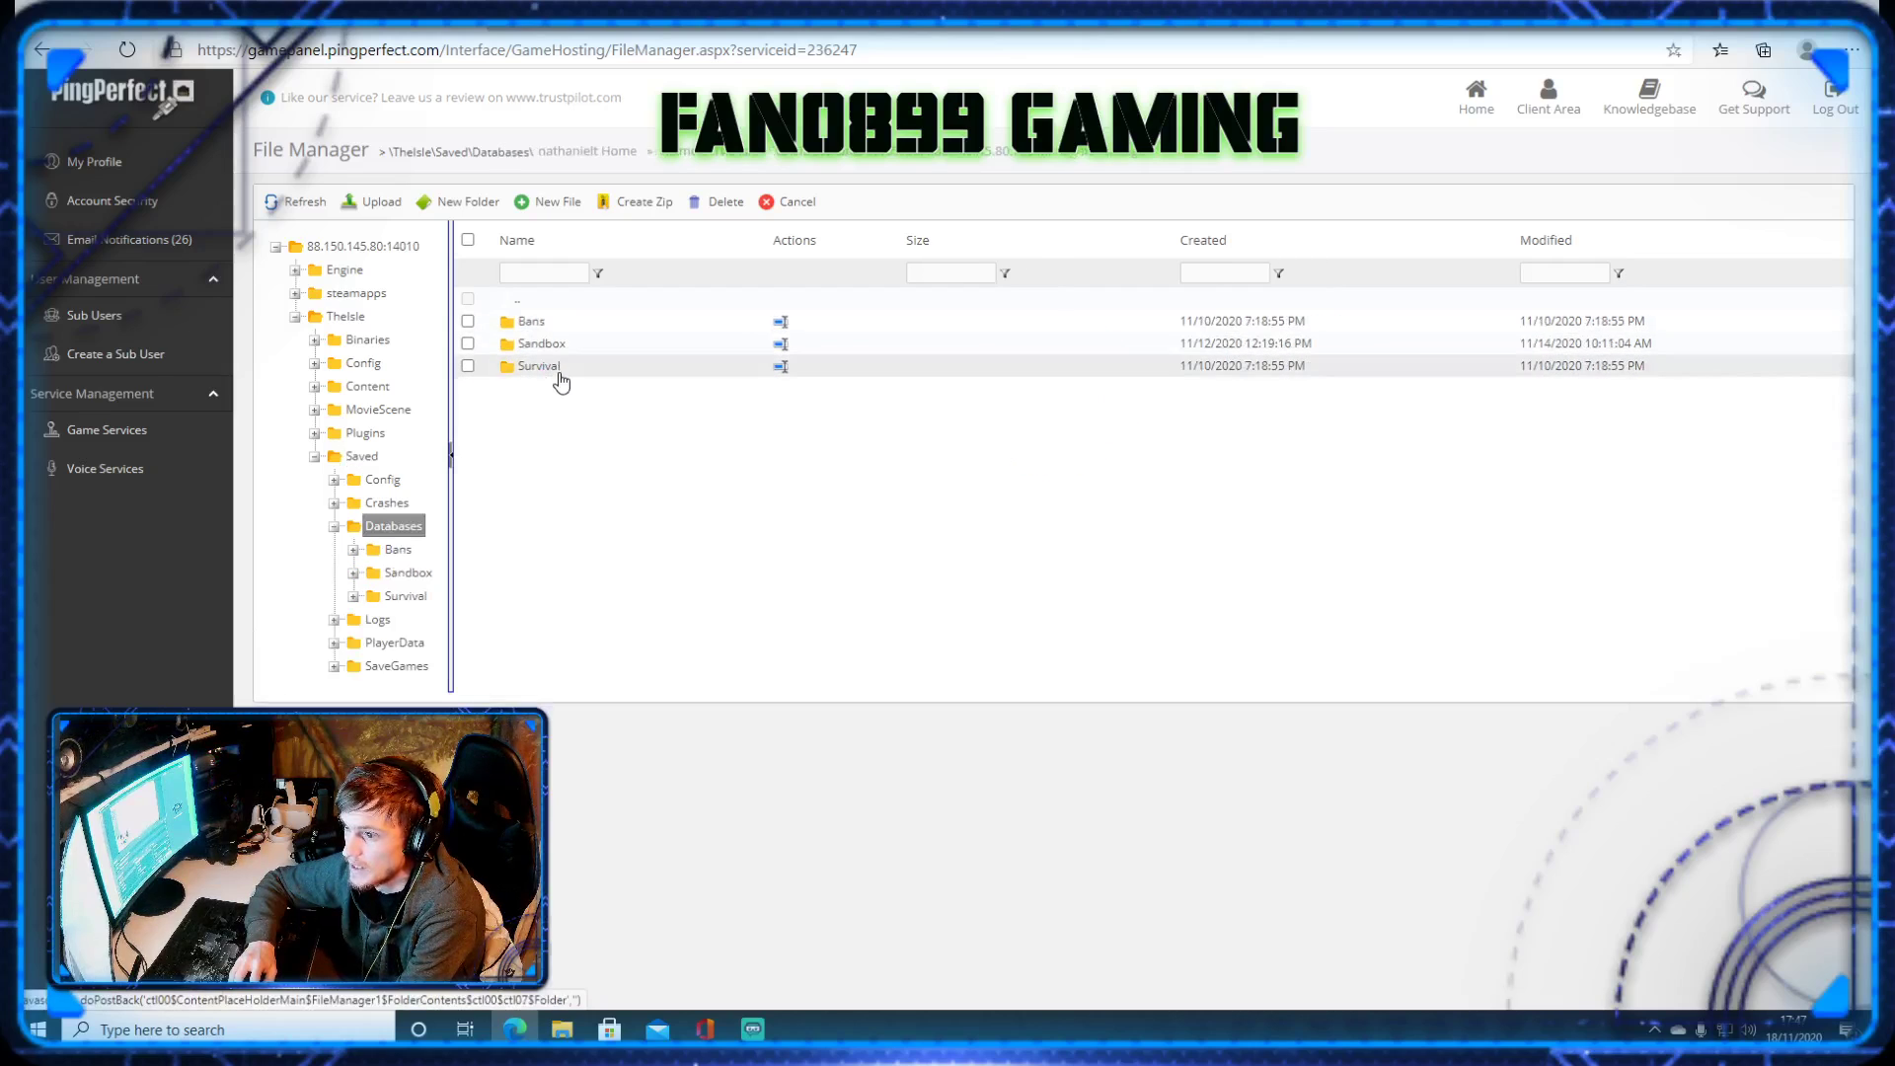
pyautogui.click(546, 372)
pyautogui.click(570, 348)
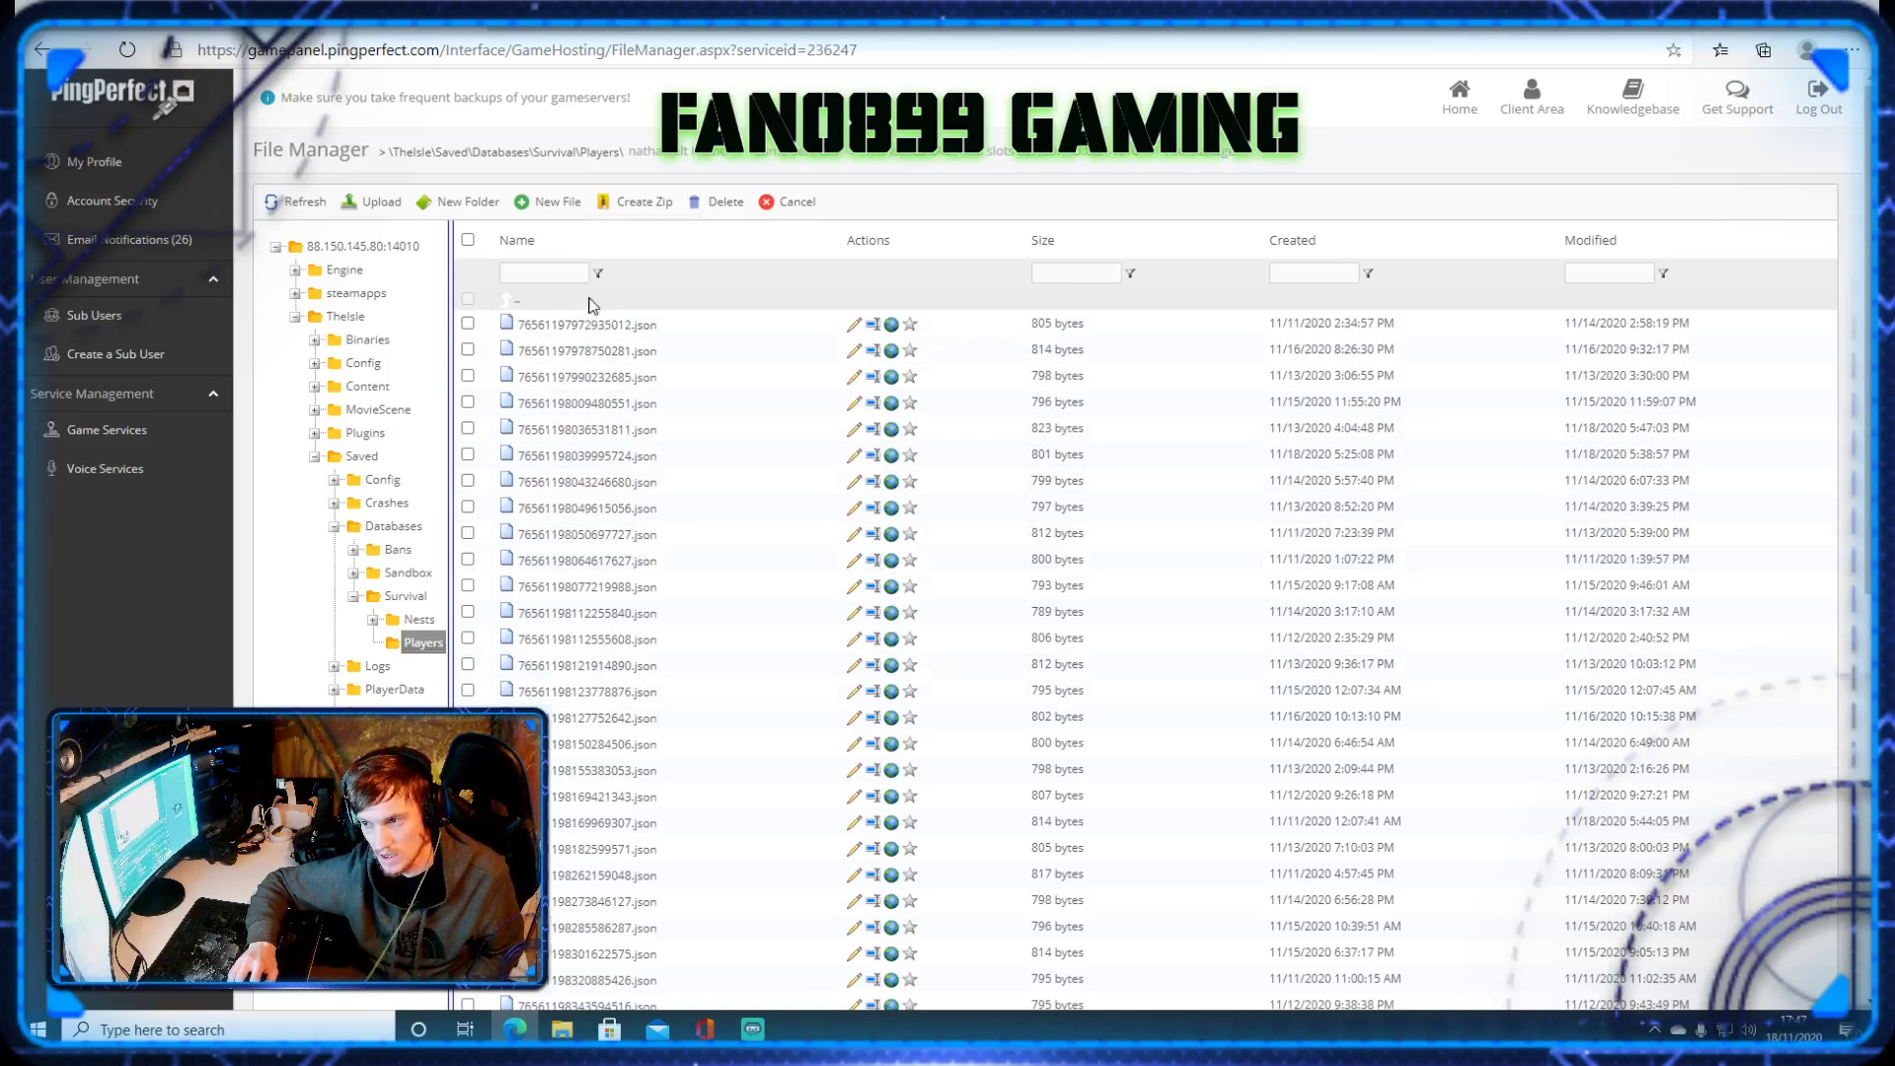
pyautogui.click(561, 272)
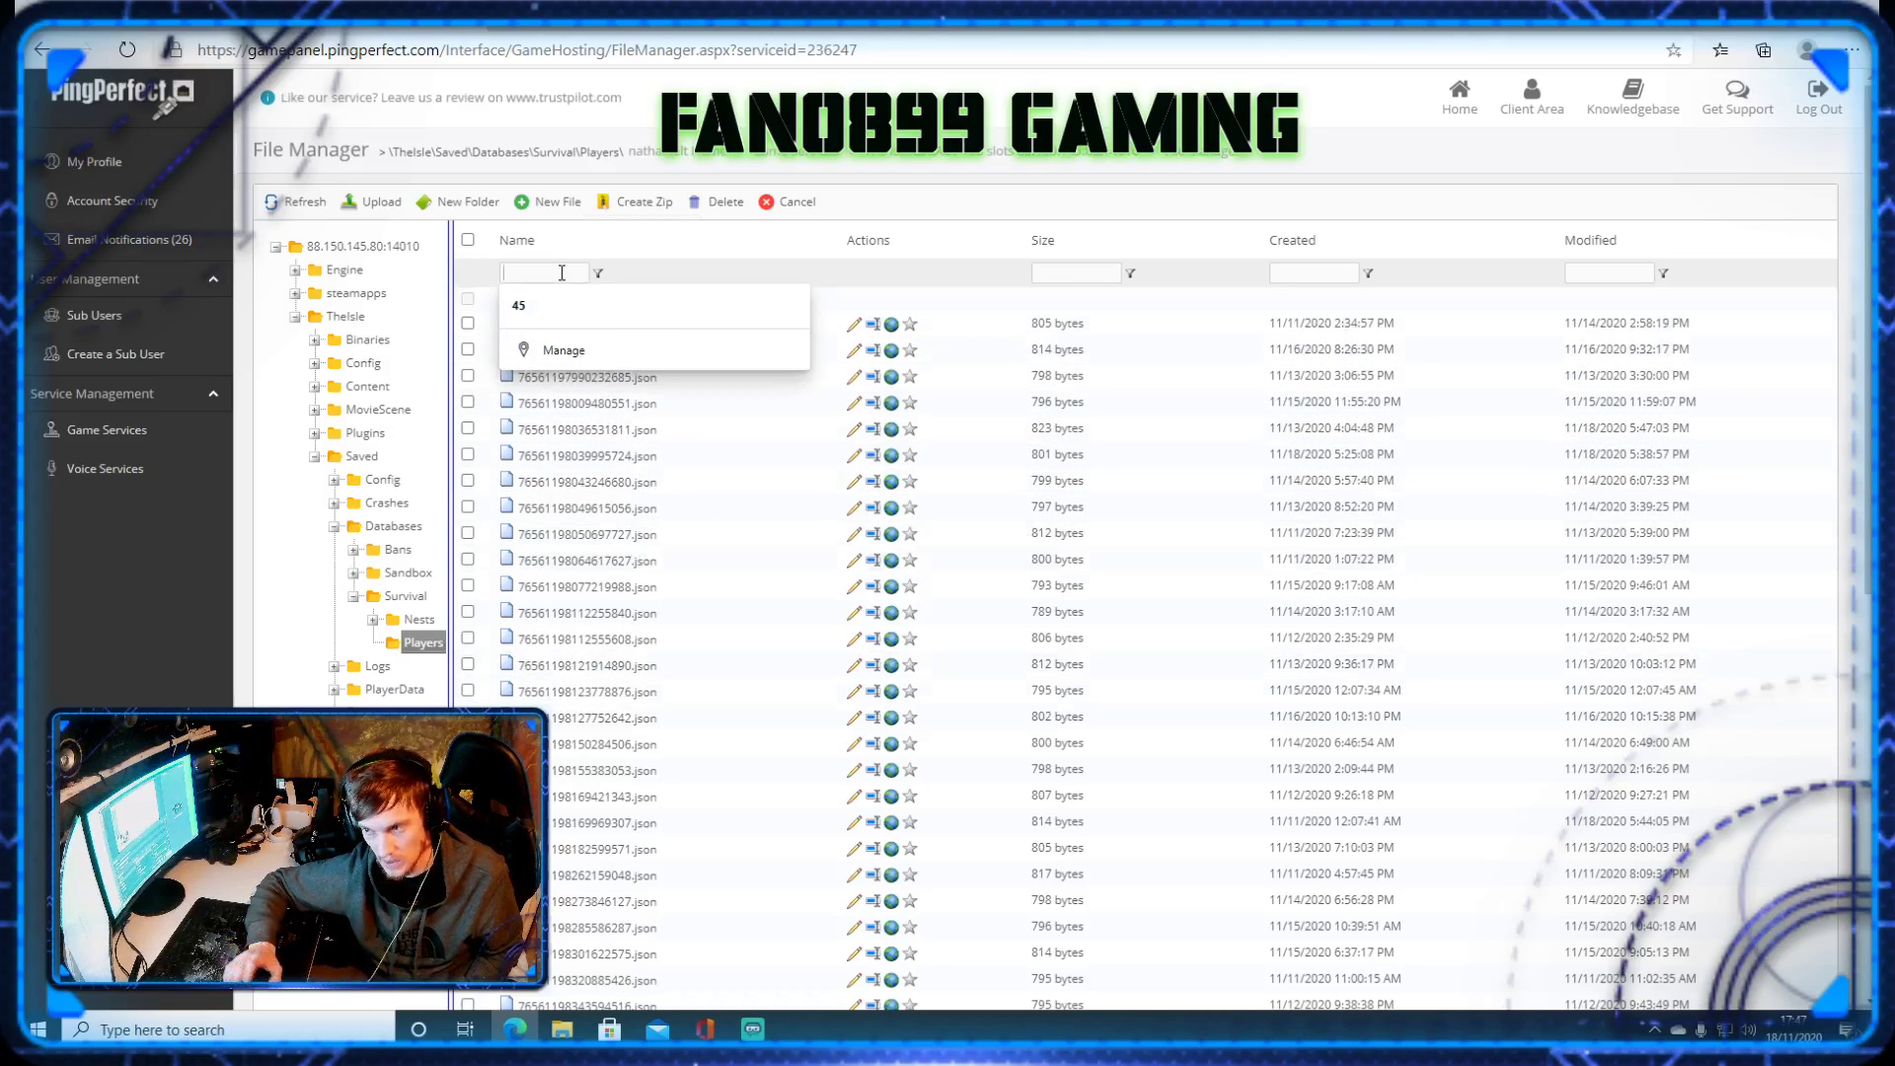
pyautogui.click(518, 306)
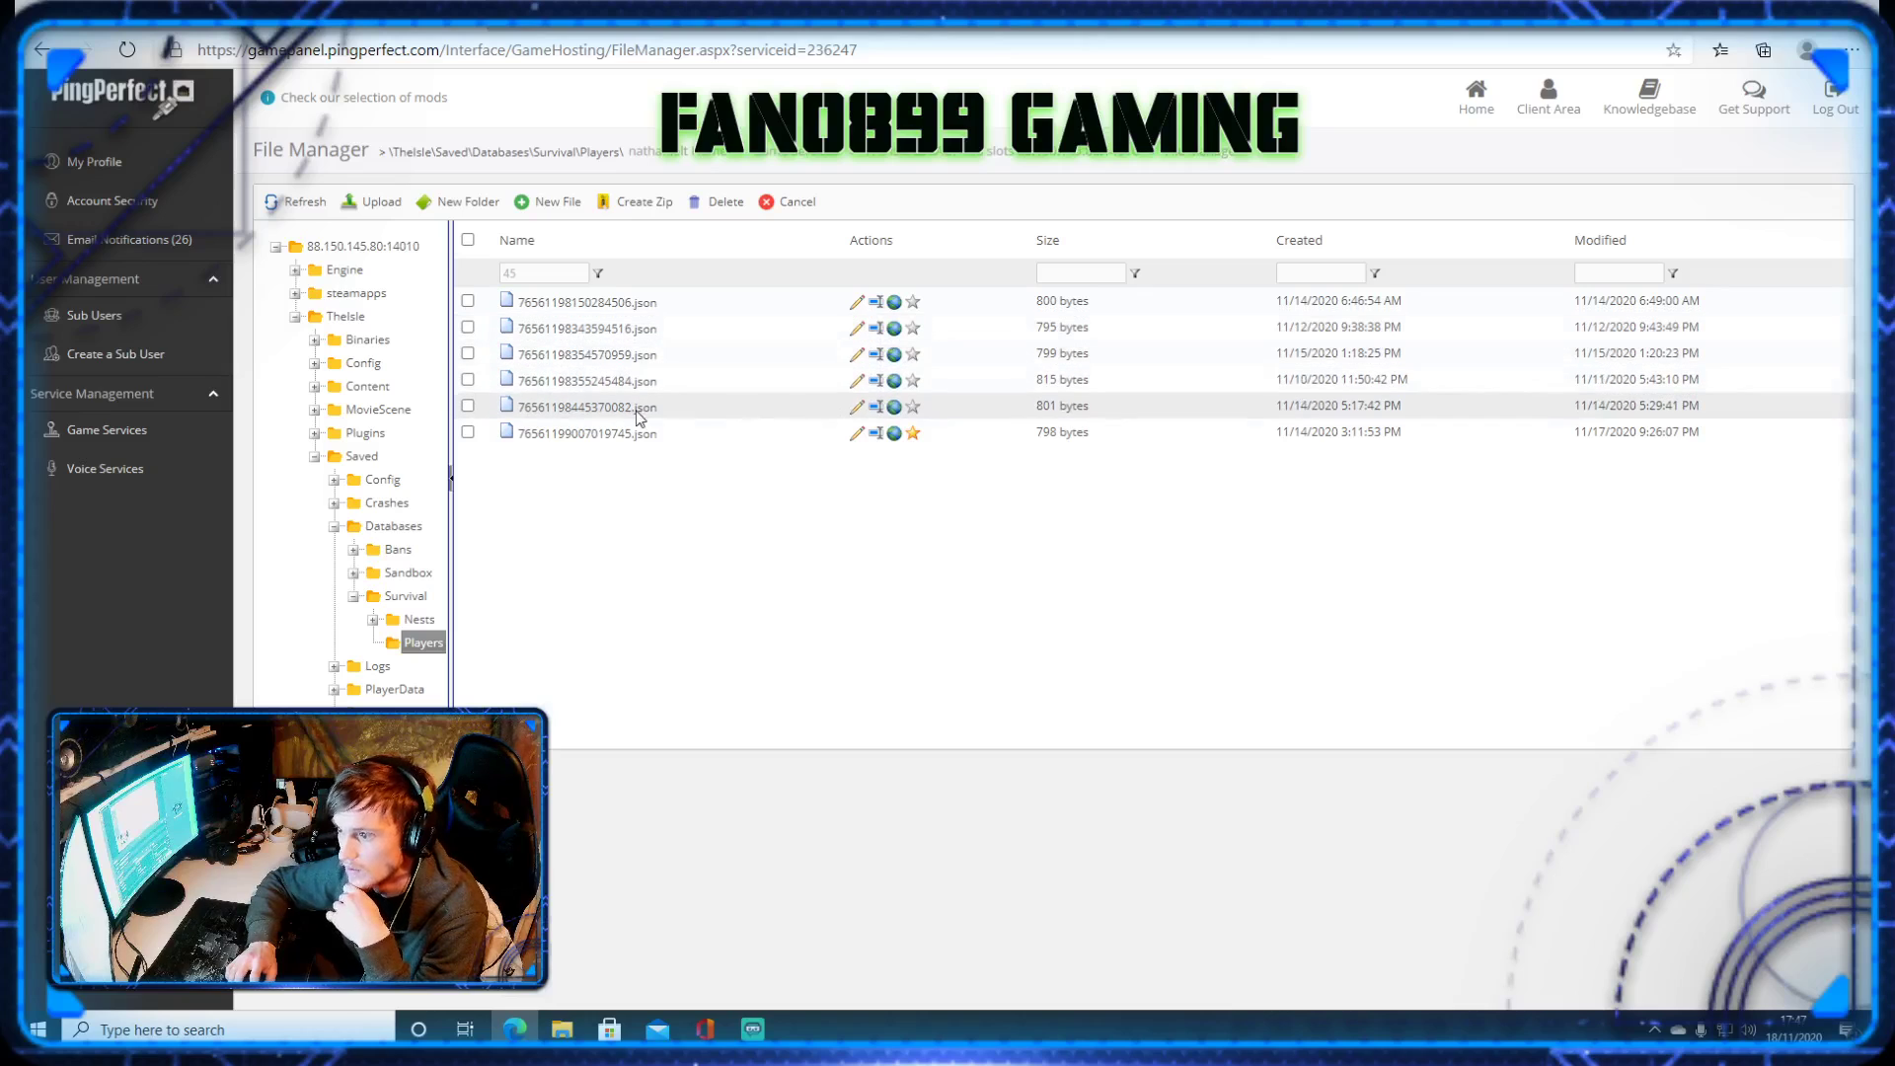
pyautogui.click(856, 434)
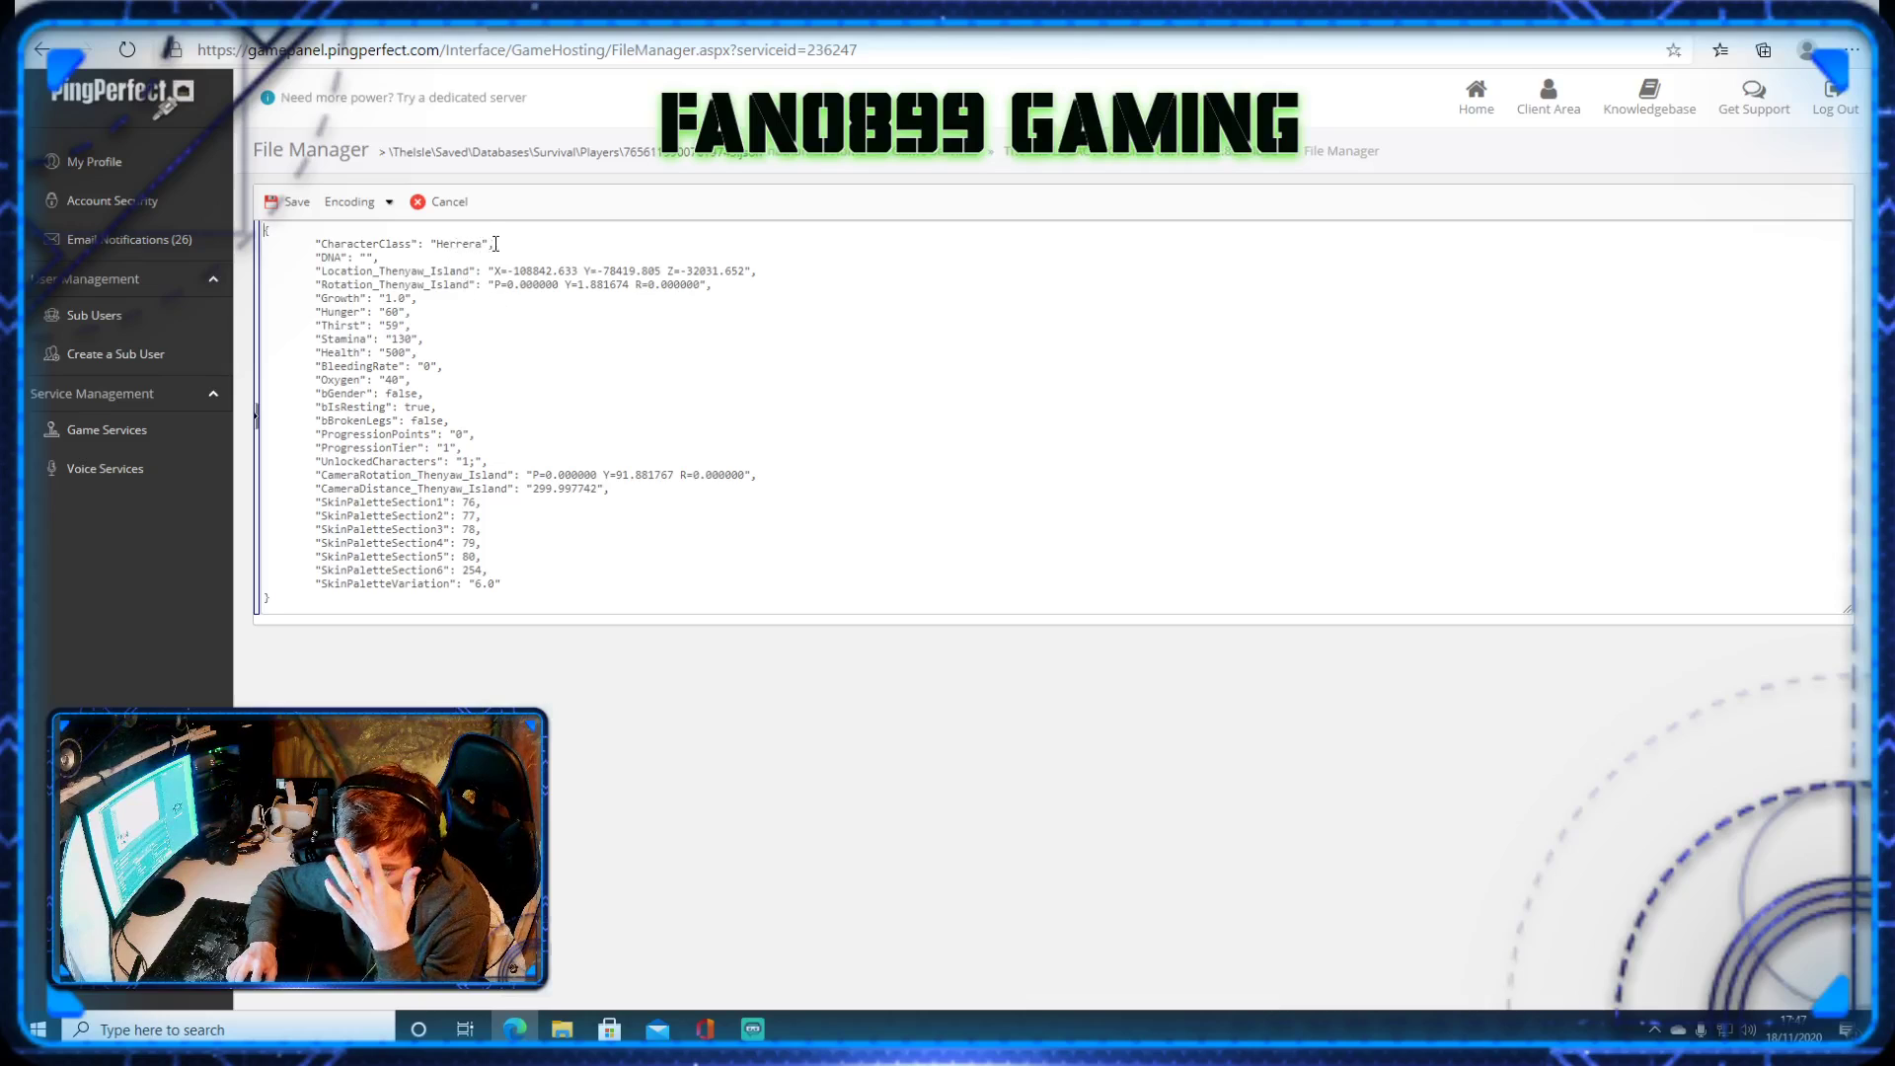
pyautogui.doubleClick(459, 245)
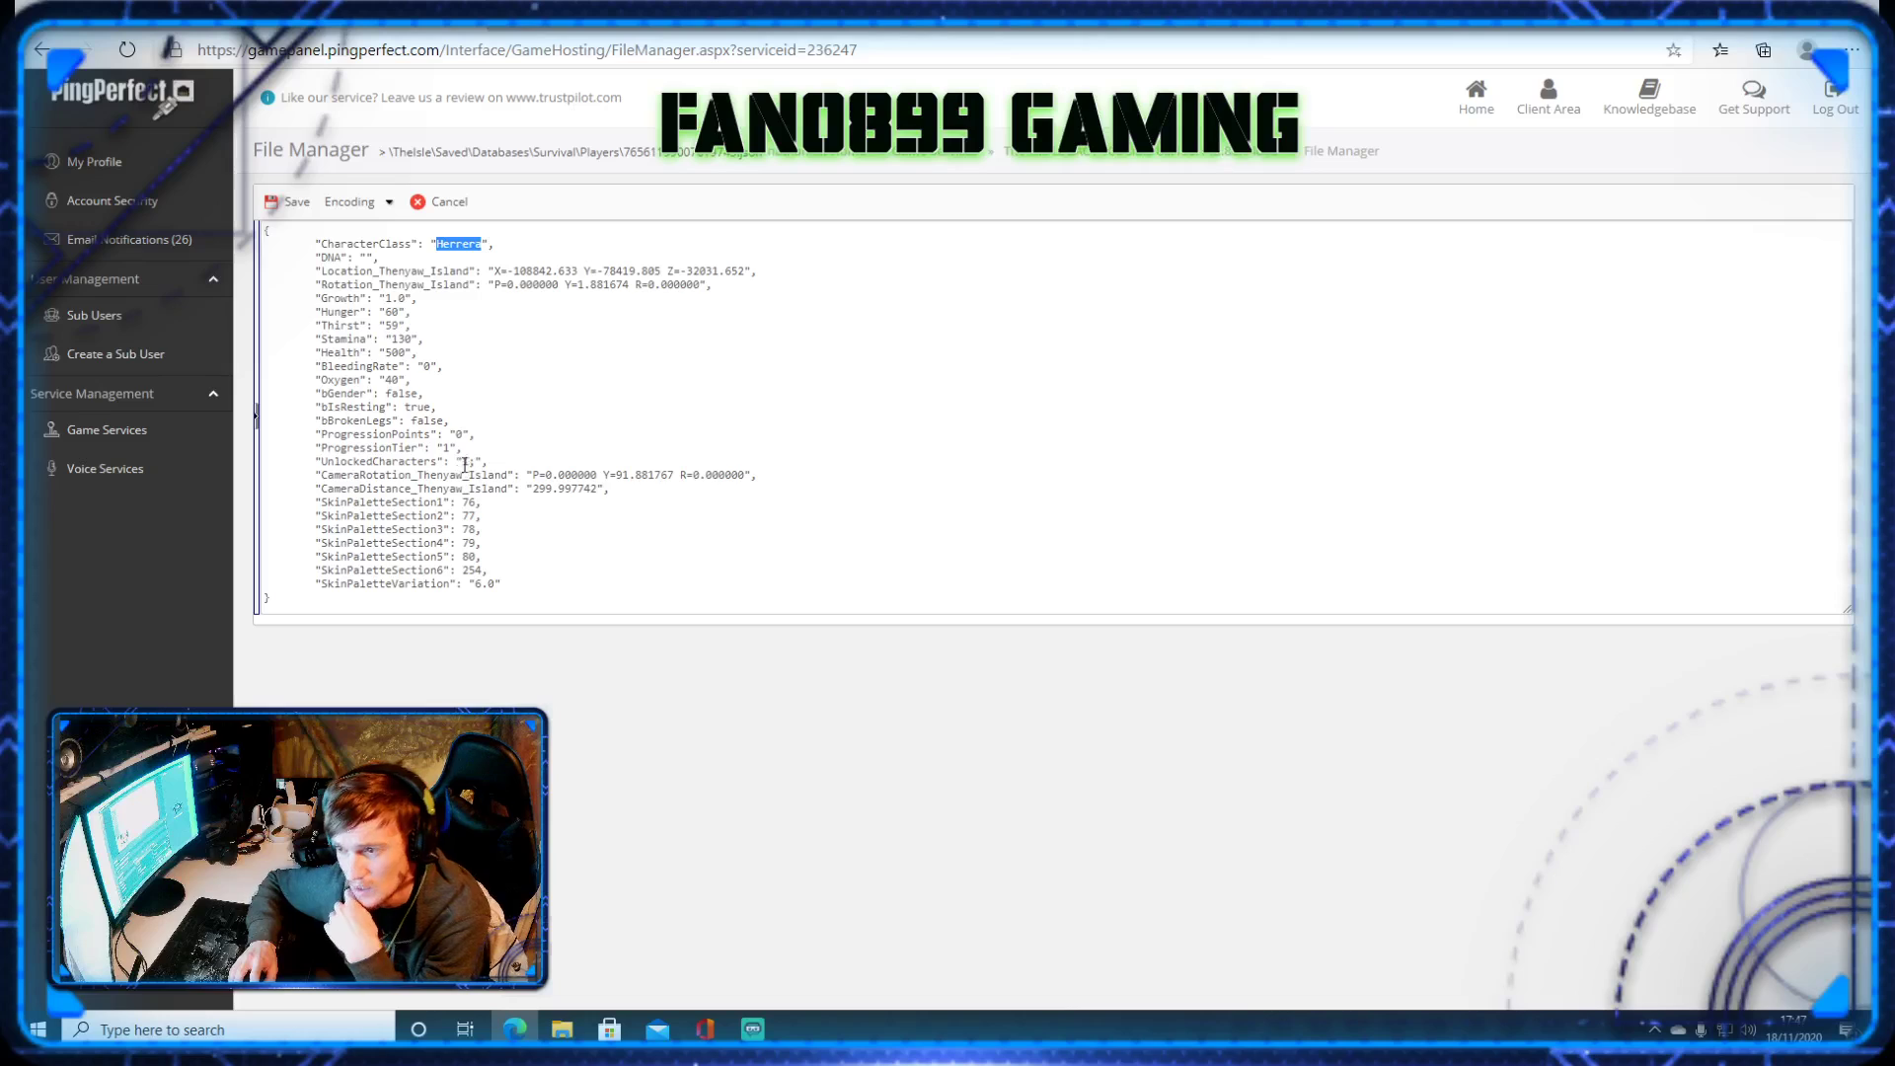
pyautogui.click(396, 360)
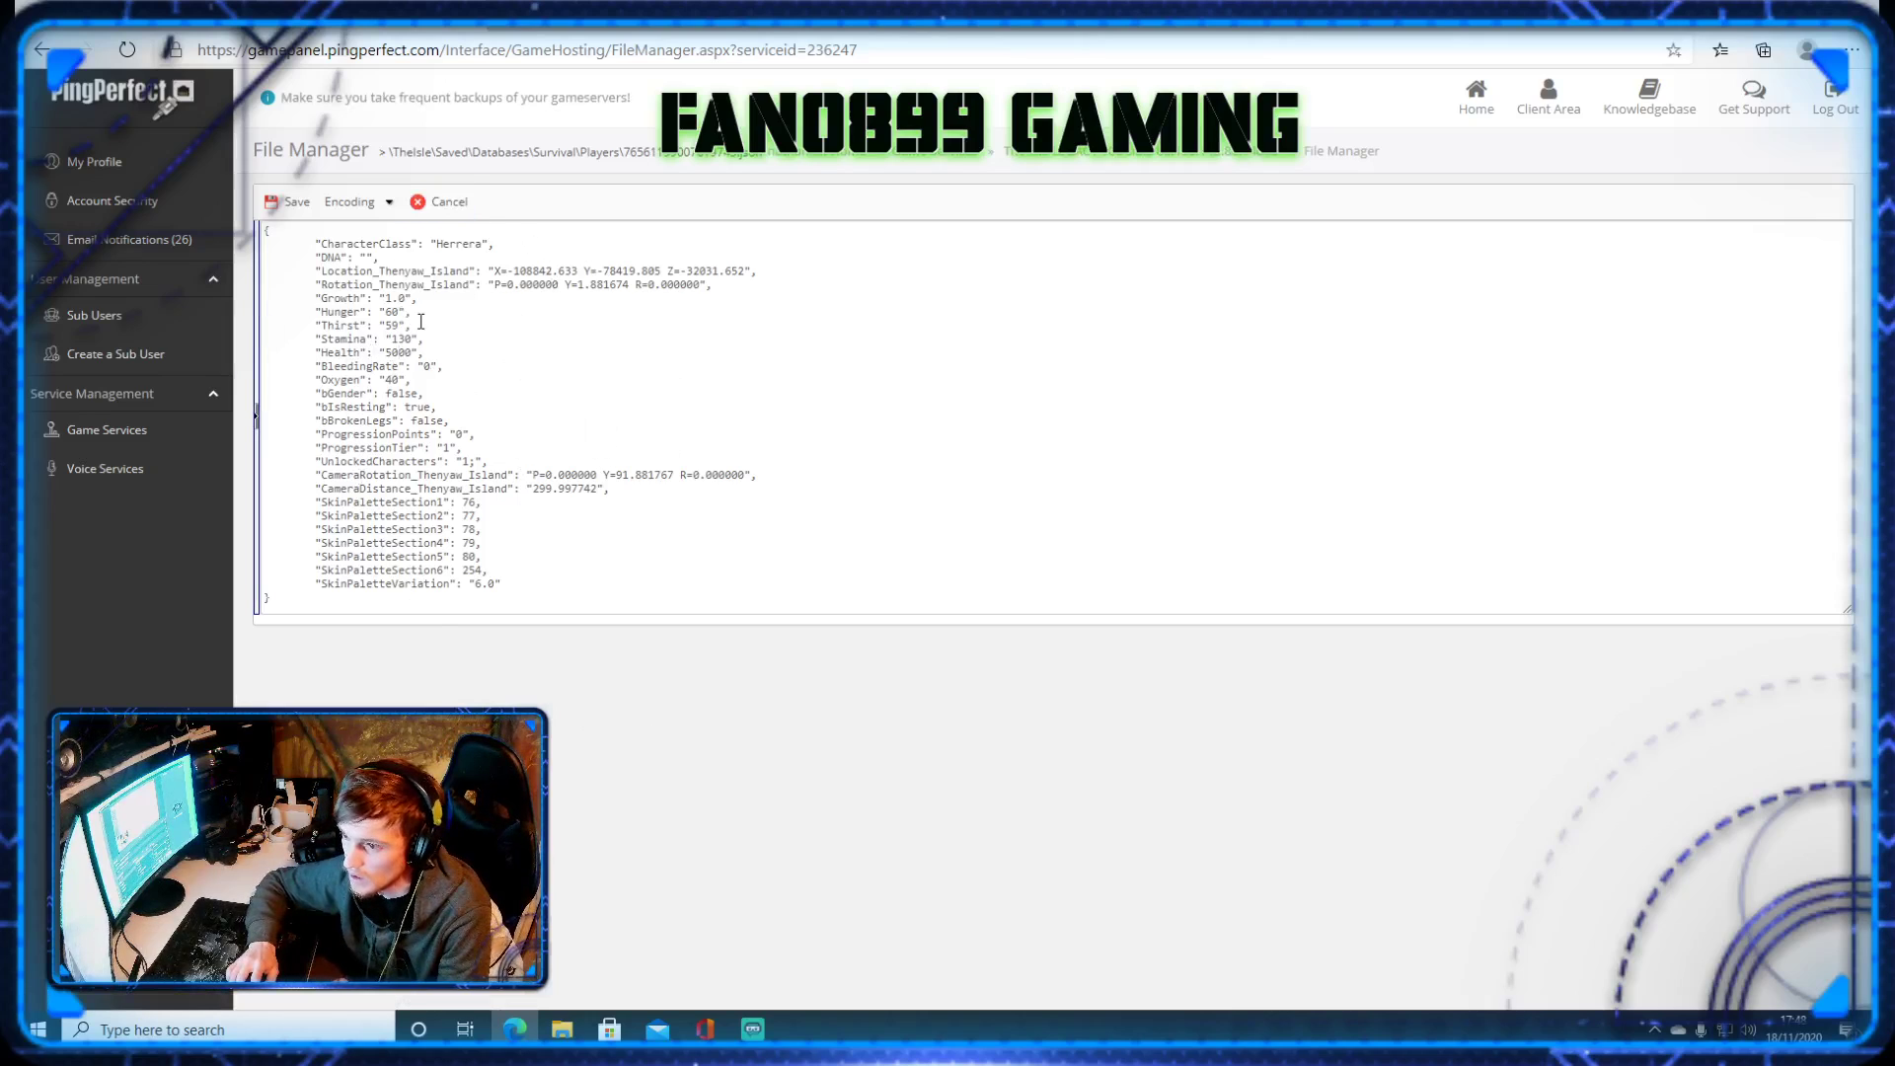
pyautogui.press('Return')
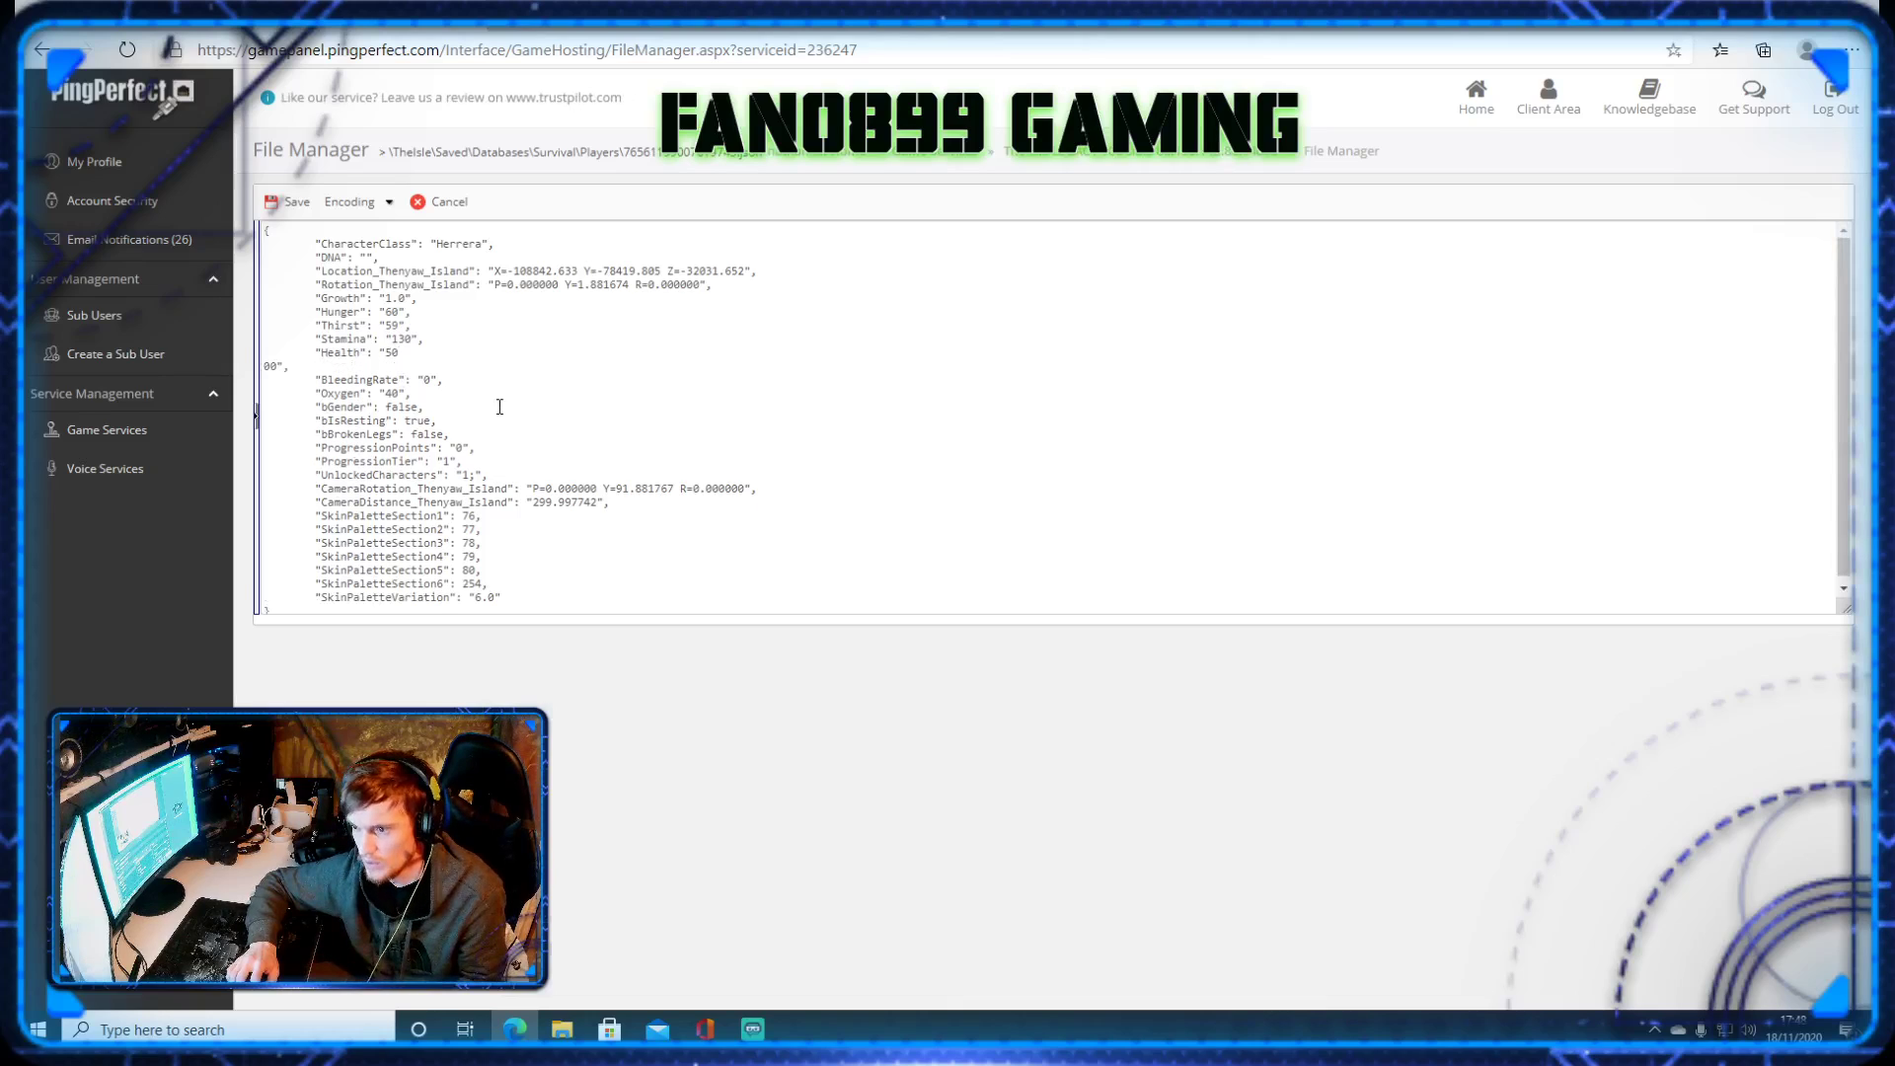
pyautogui.press('BackSpace')
pyautogui.press('BackSpace')
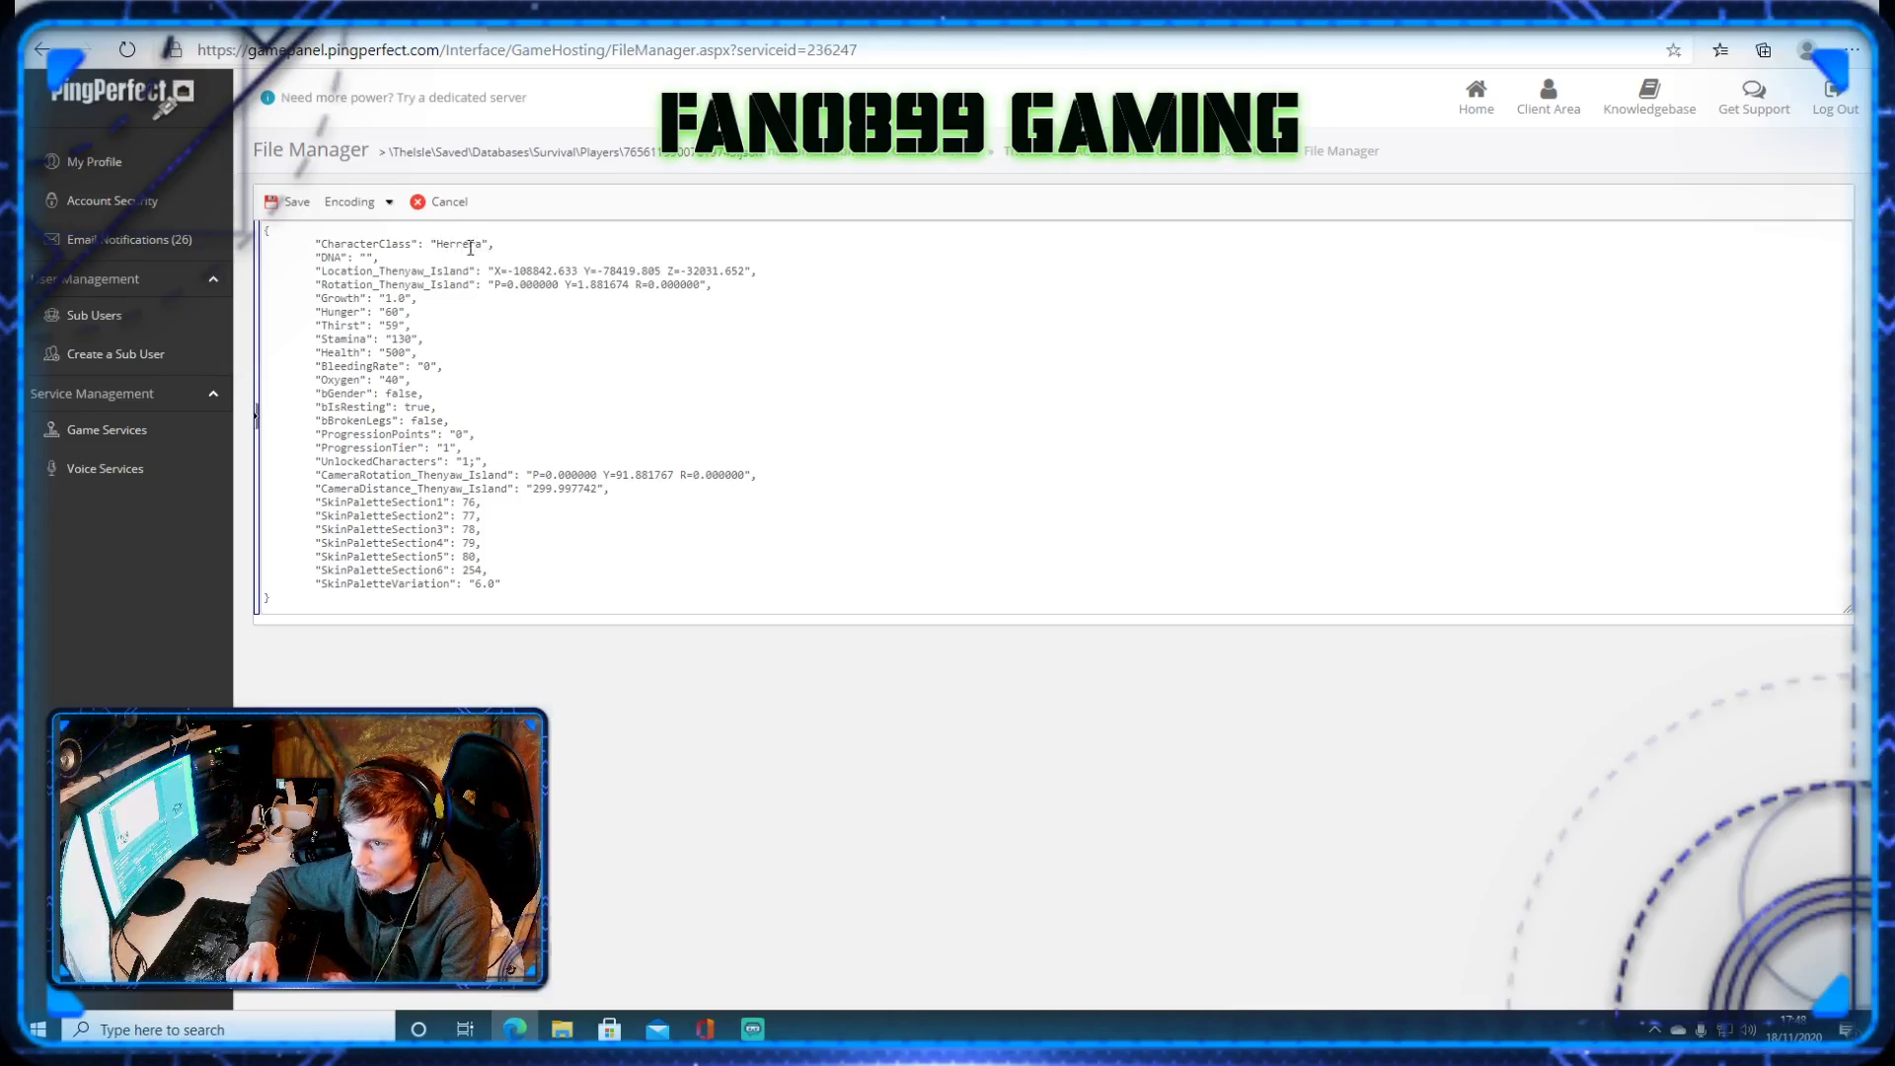
pyautogui.click(454, 203)
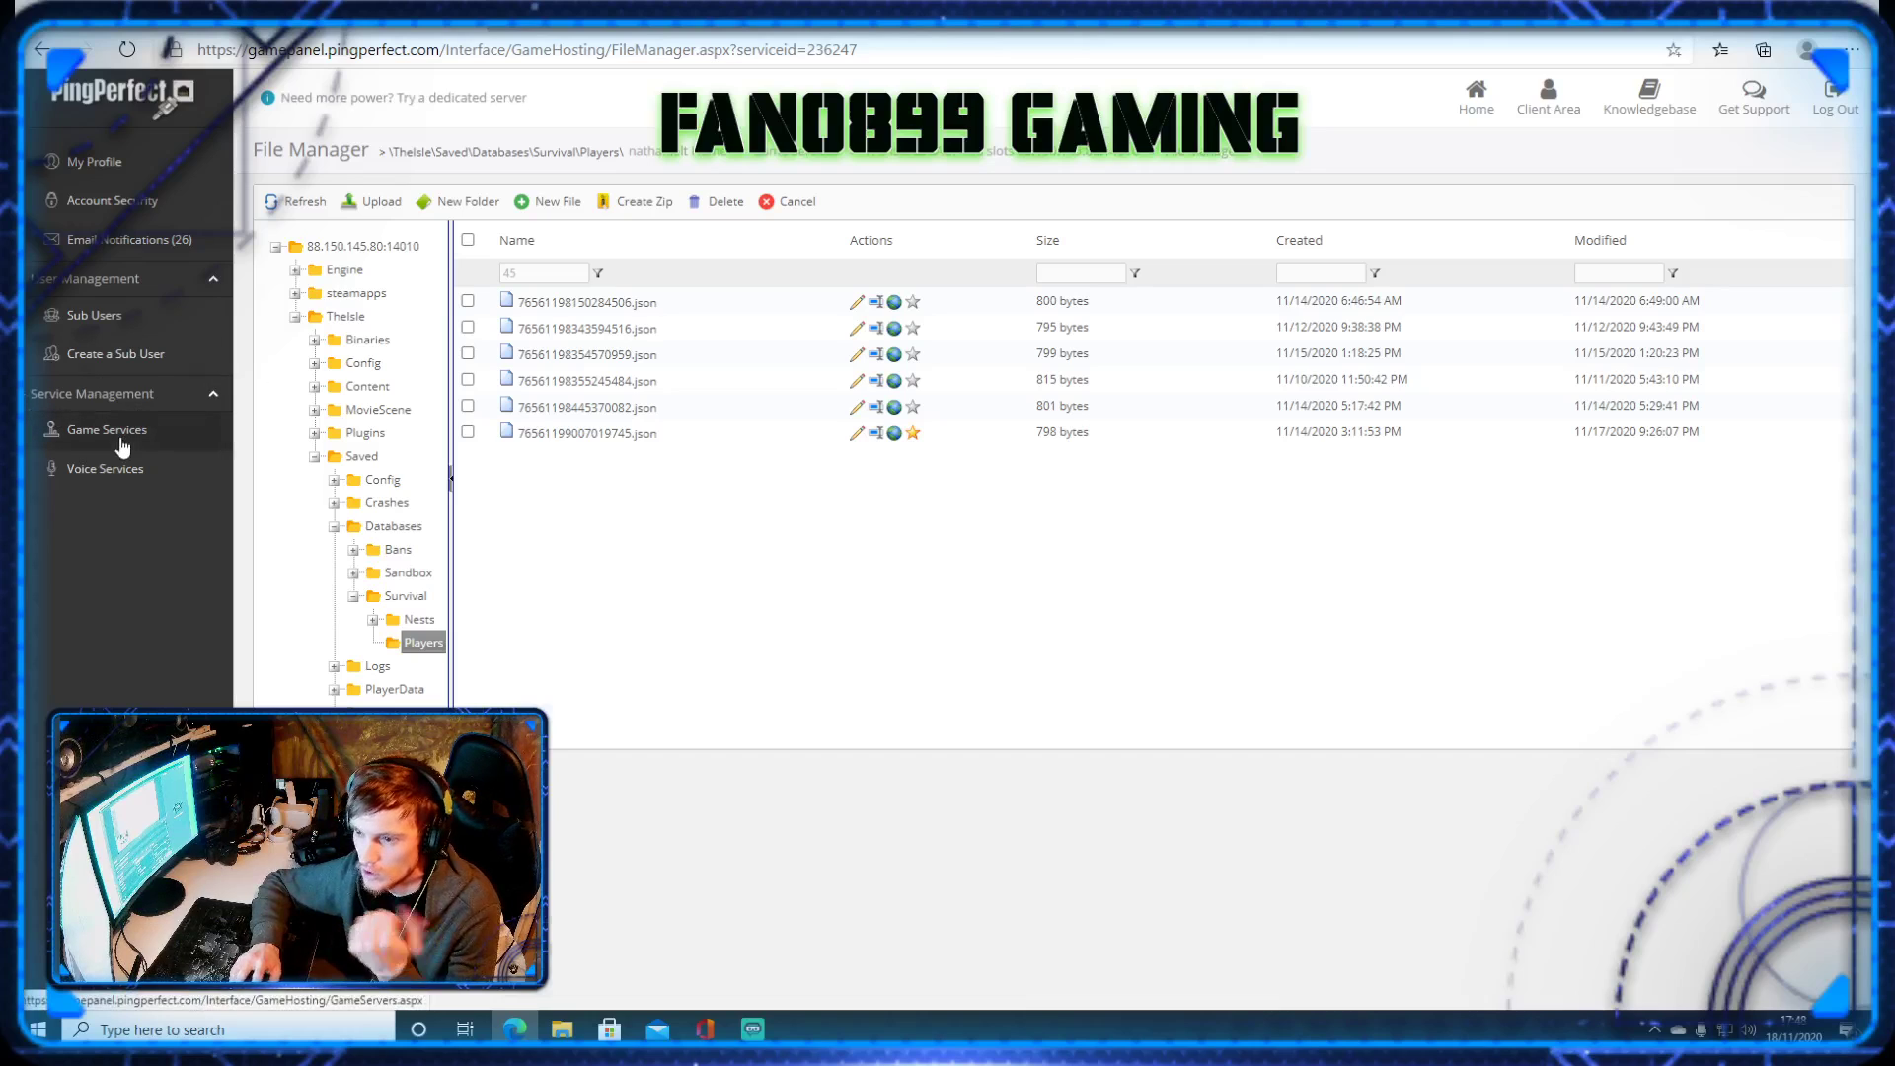
# Read the 'Issue detected on your game server' memory warning email, then return to Game Services
pyautogui.click(153, 252)
pyautogui.scroll(-1, 489, 513)
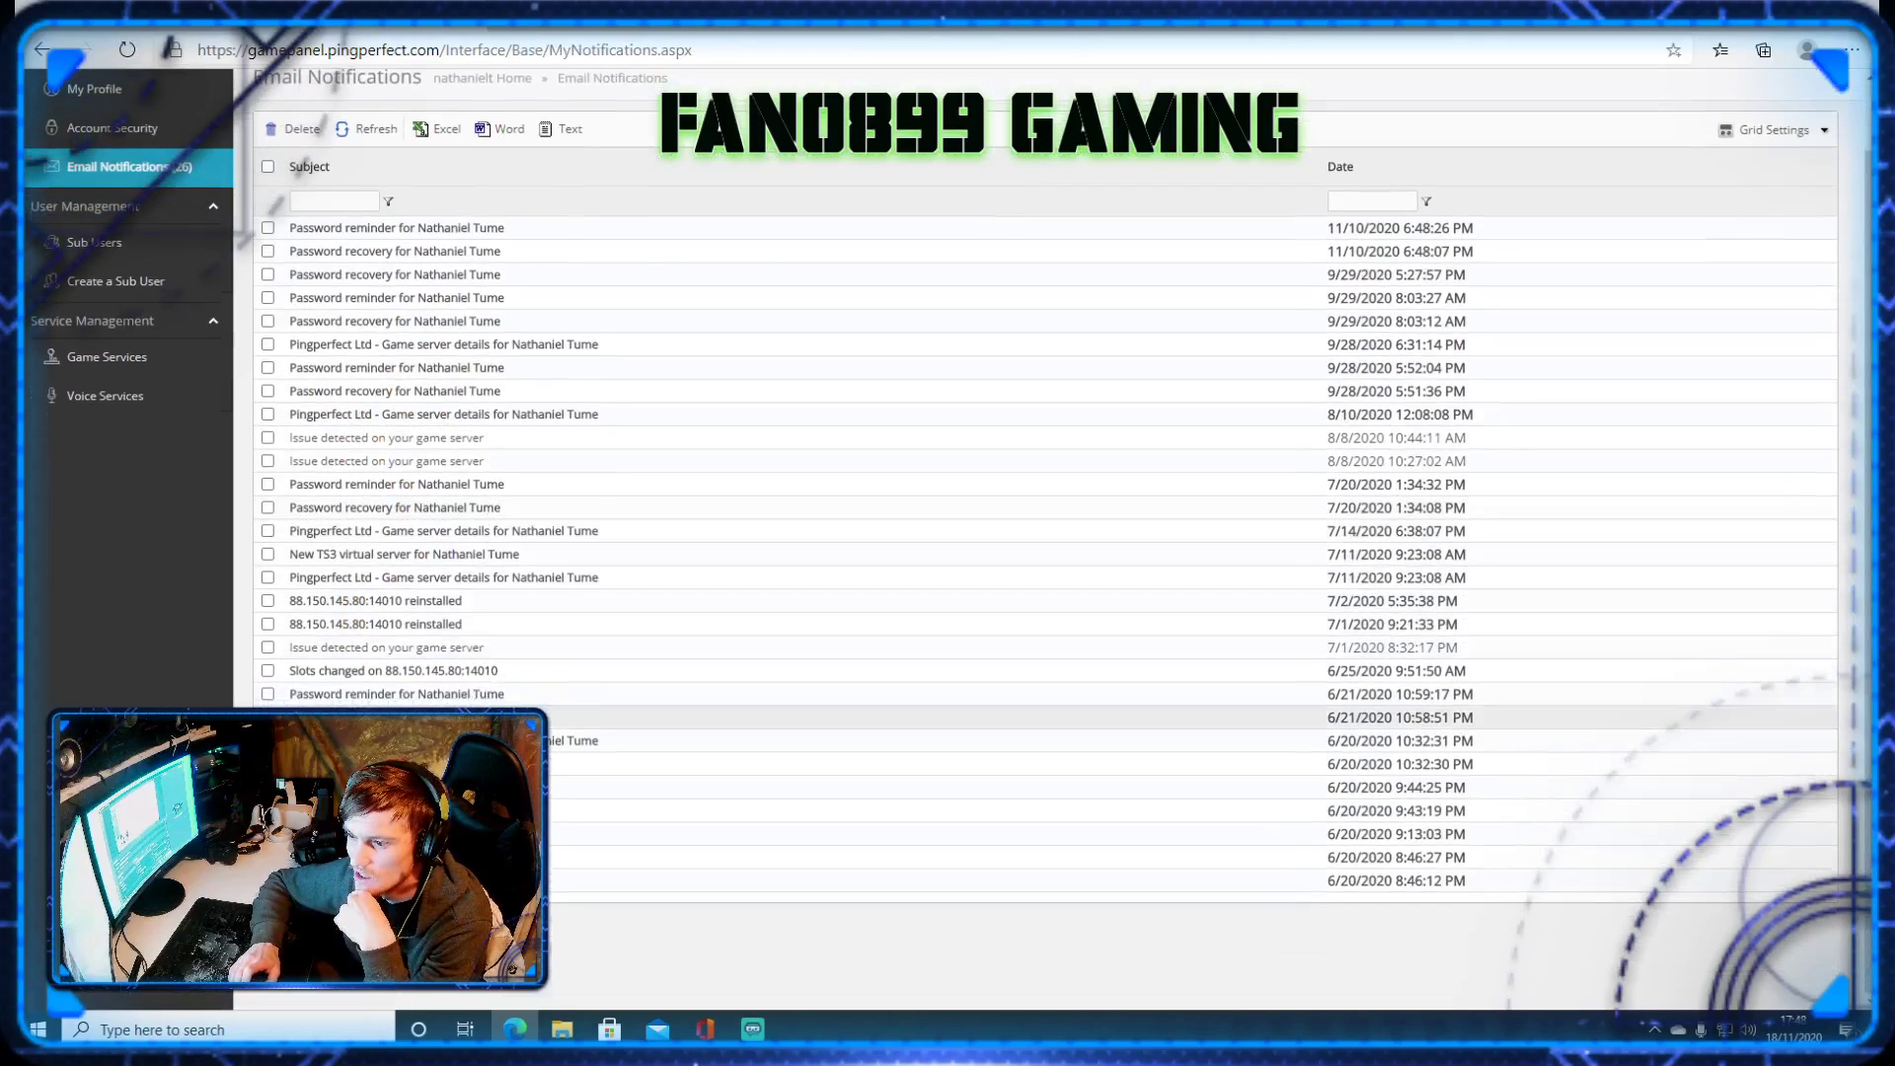
pyautogui.click(453, 647)
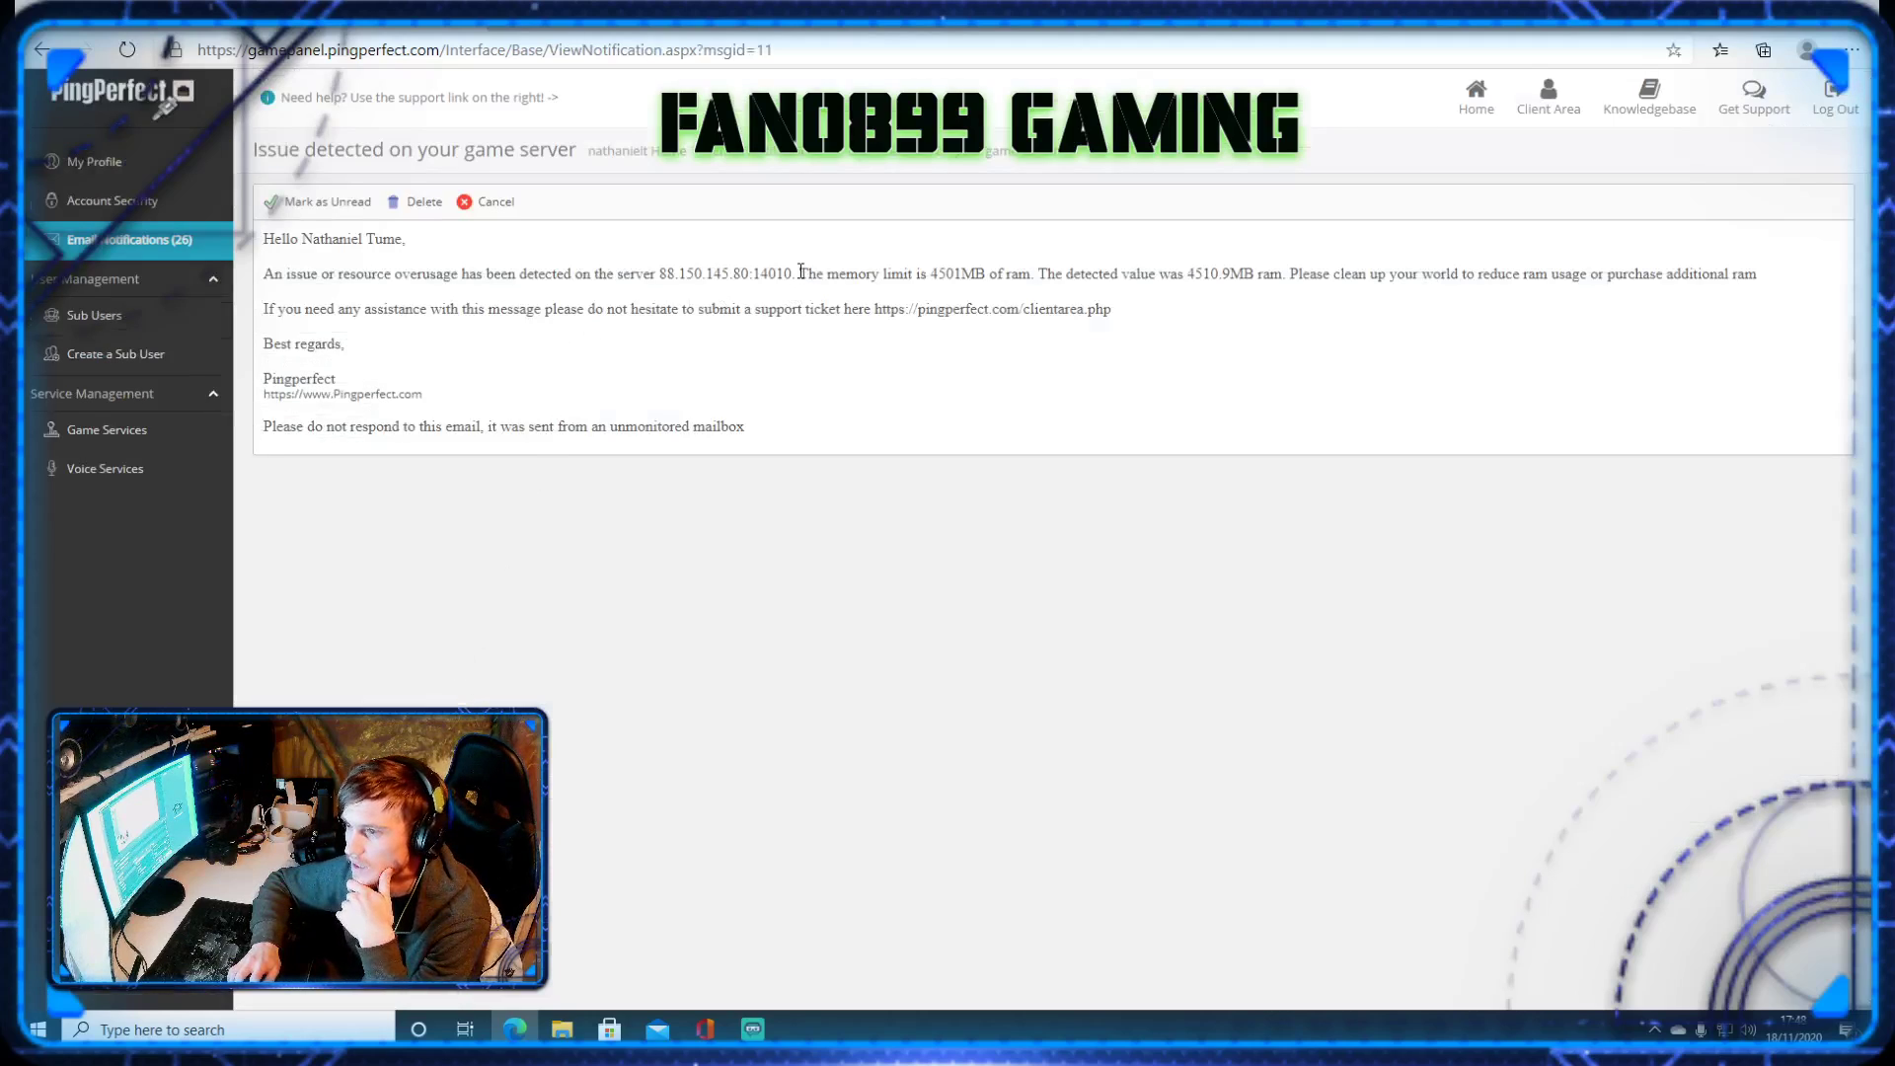
pyautogui.moveTo(800, 274); pyautogui.dragTo(1032, 292)
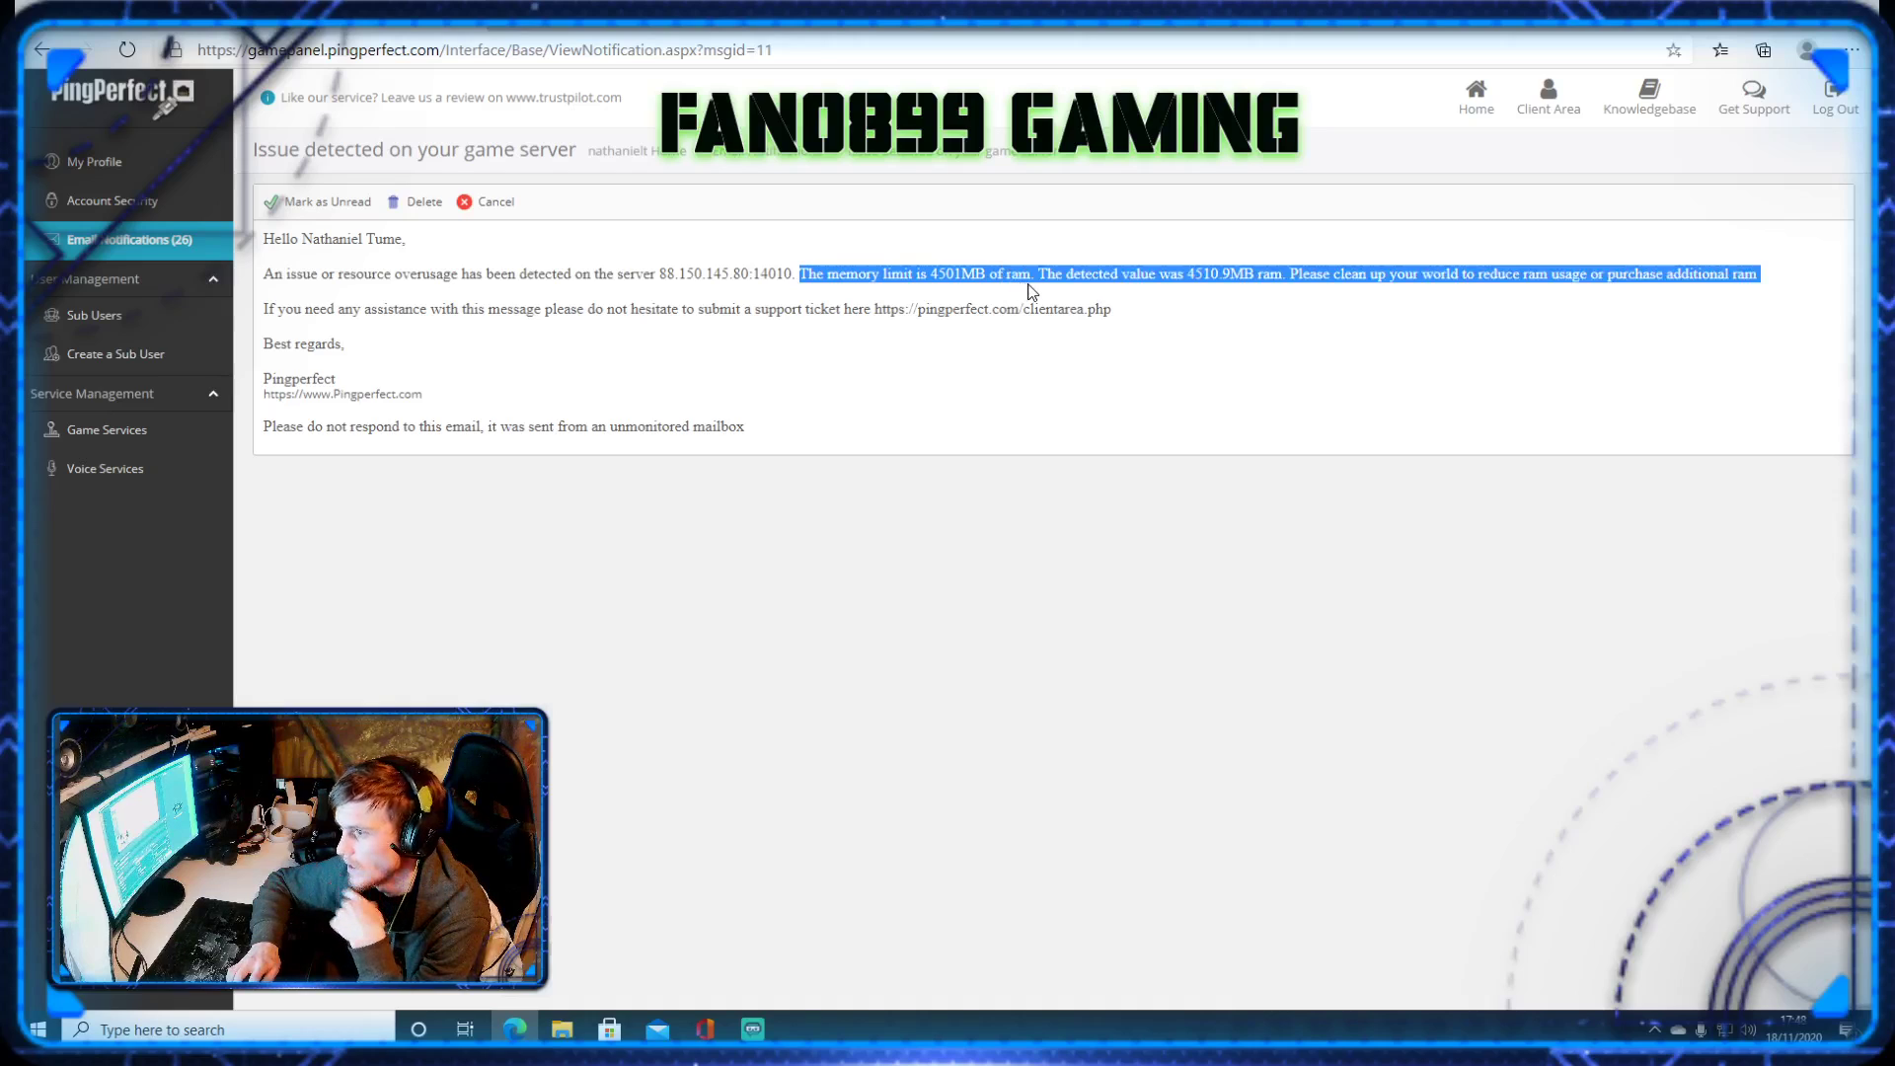
pyautogui.click(1220, 318)
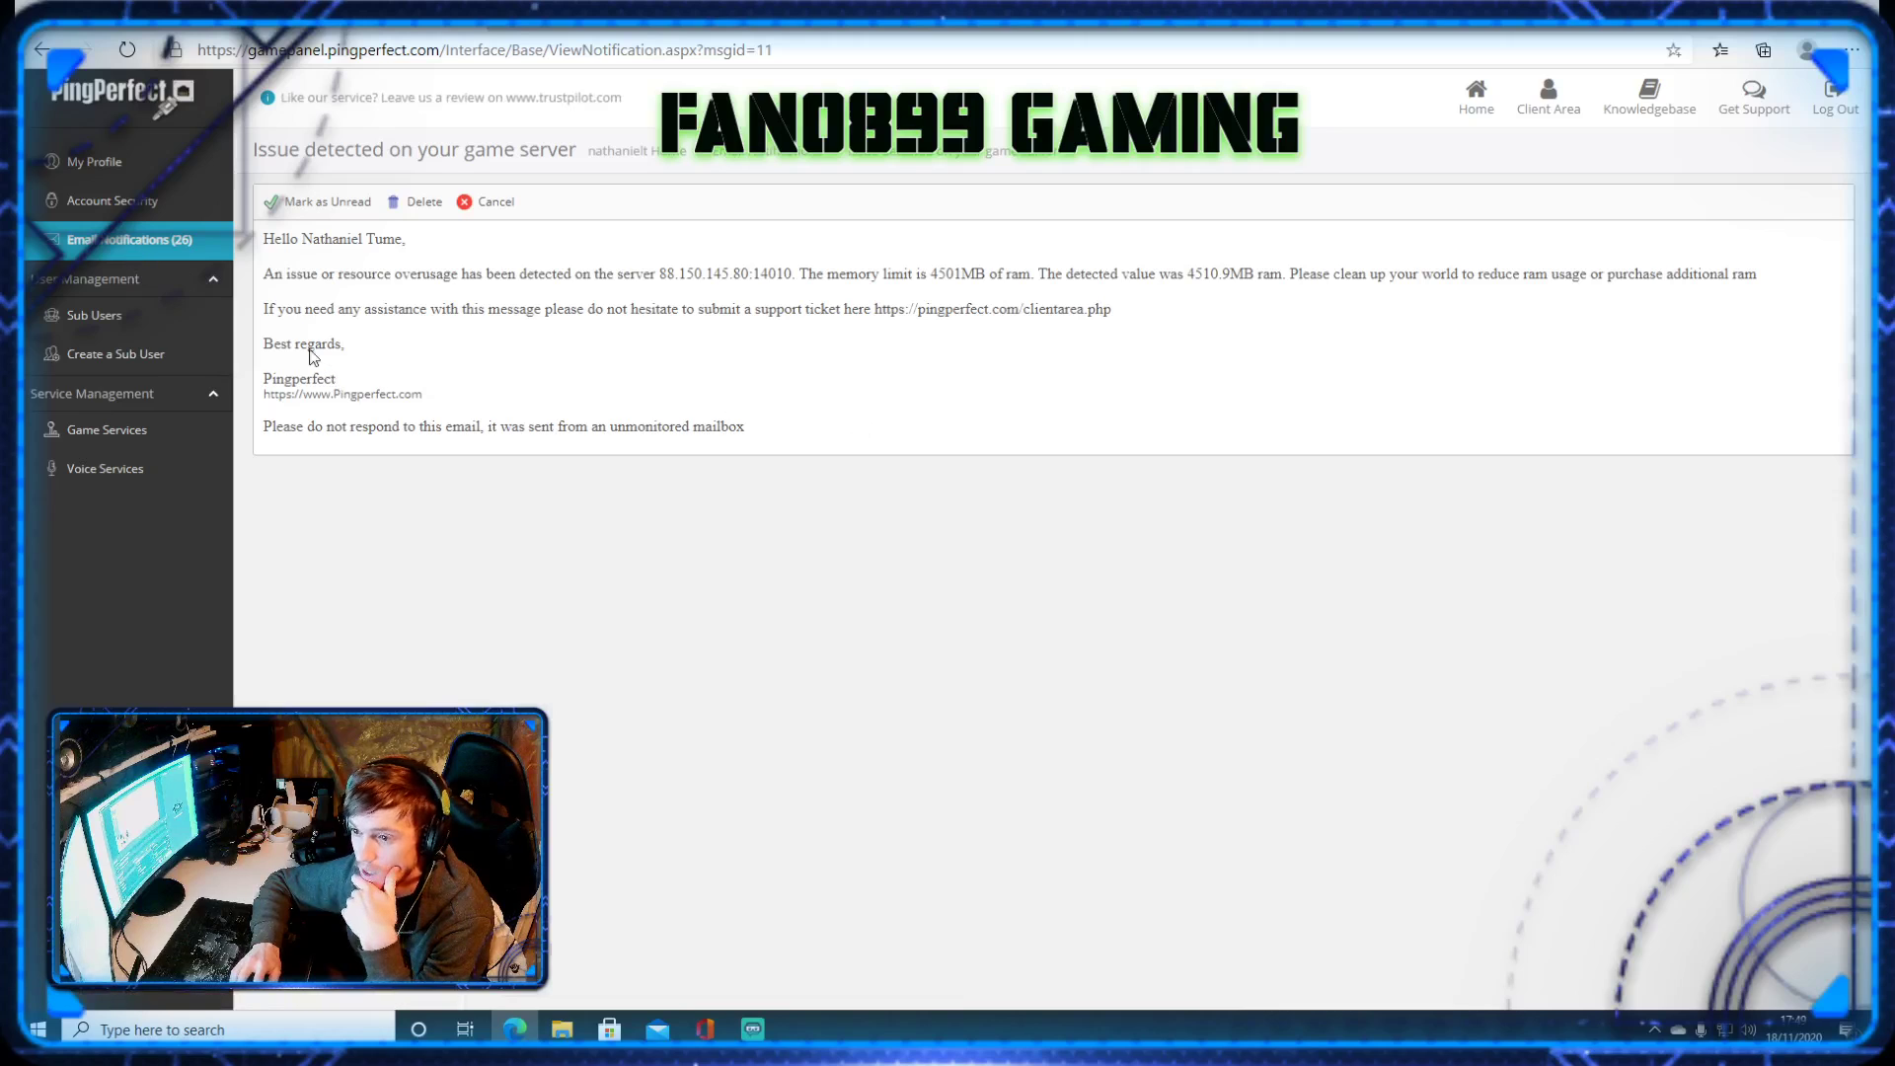
pyautogui.click(137, 250)
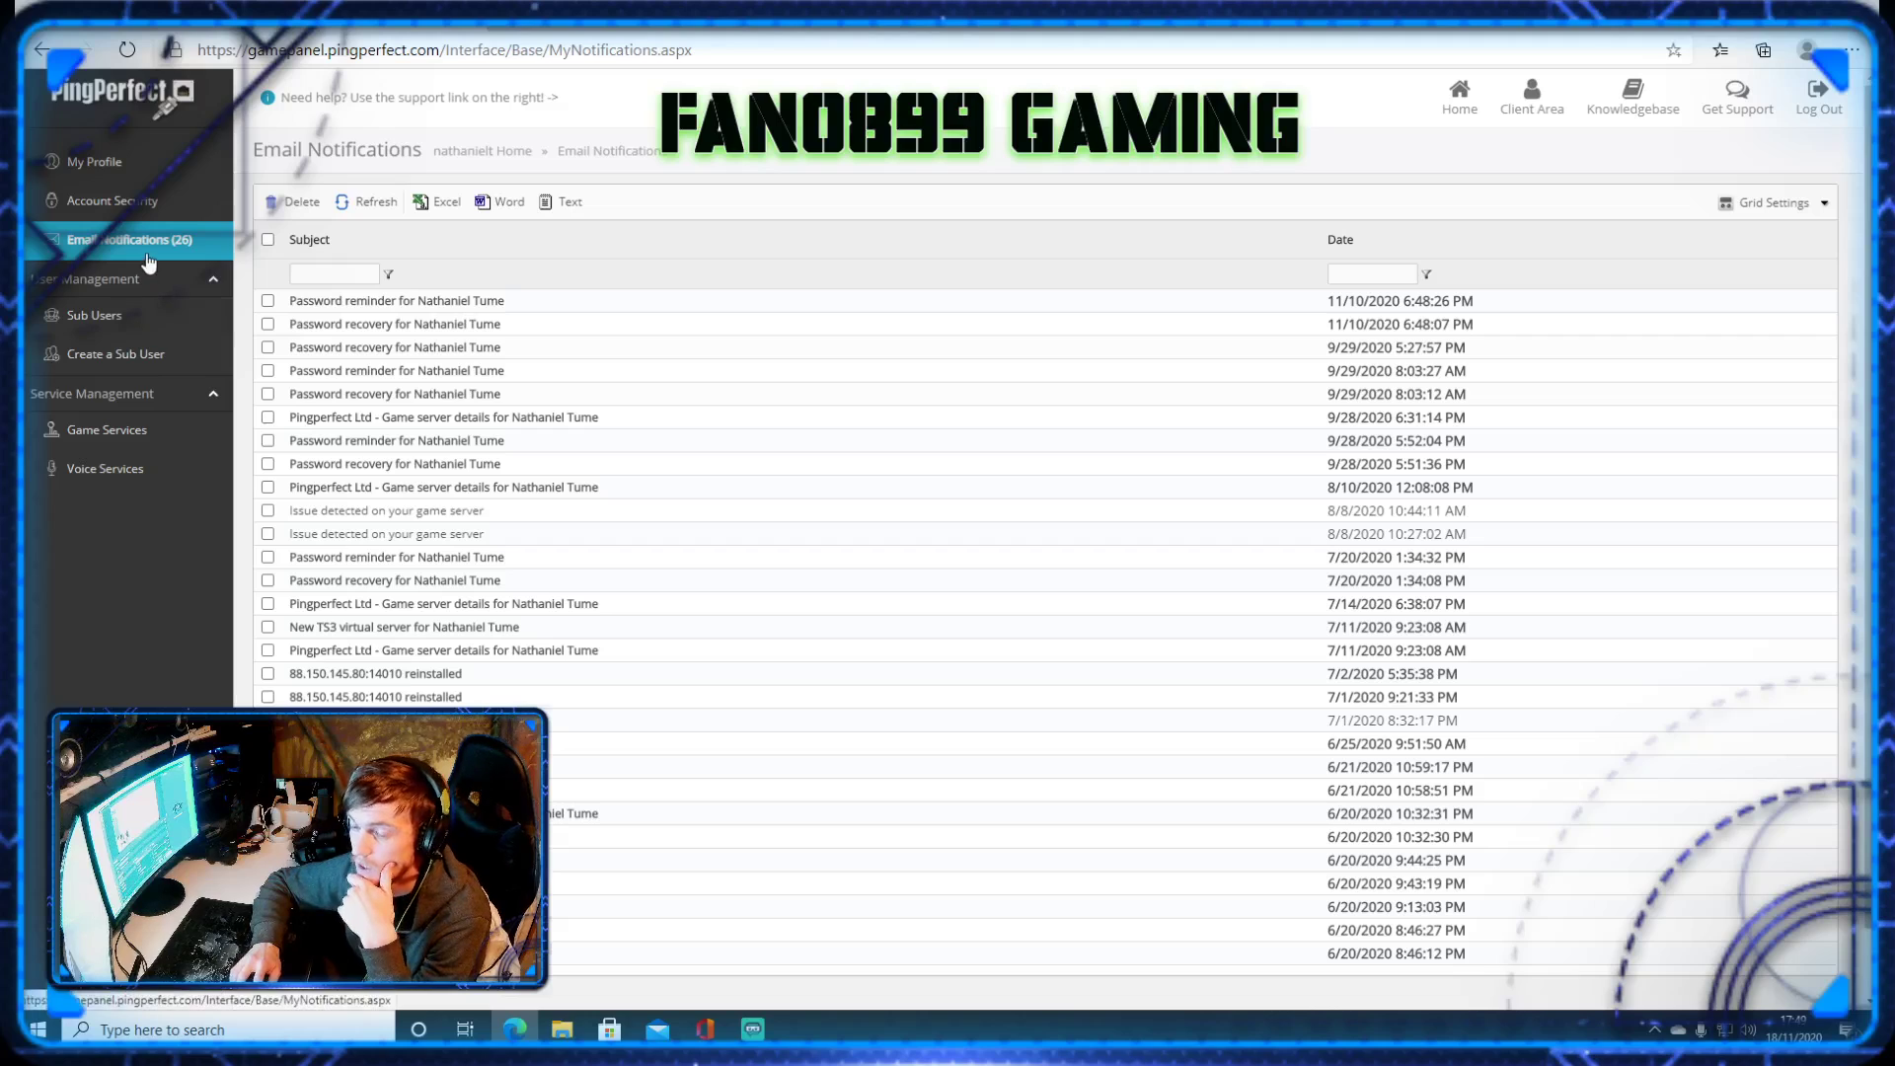
pyautogui.click(102, 435)
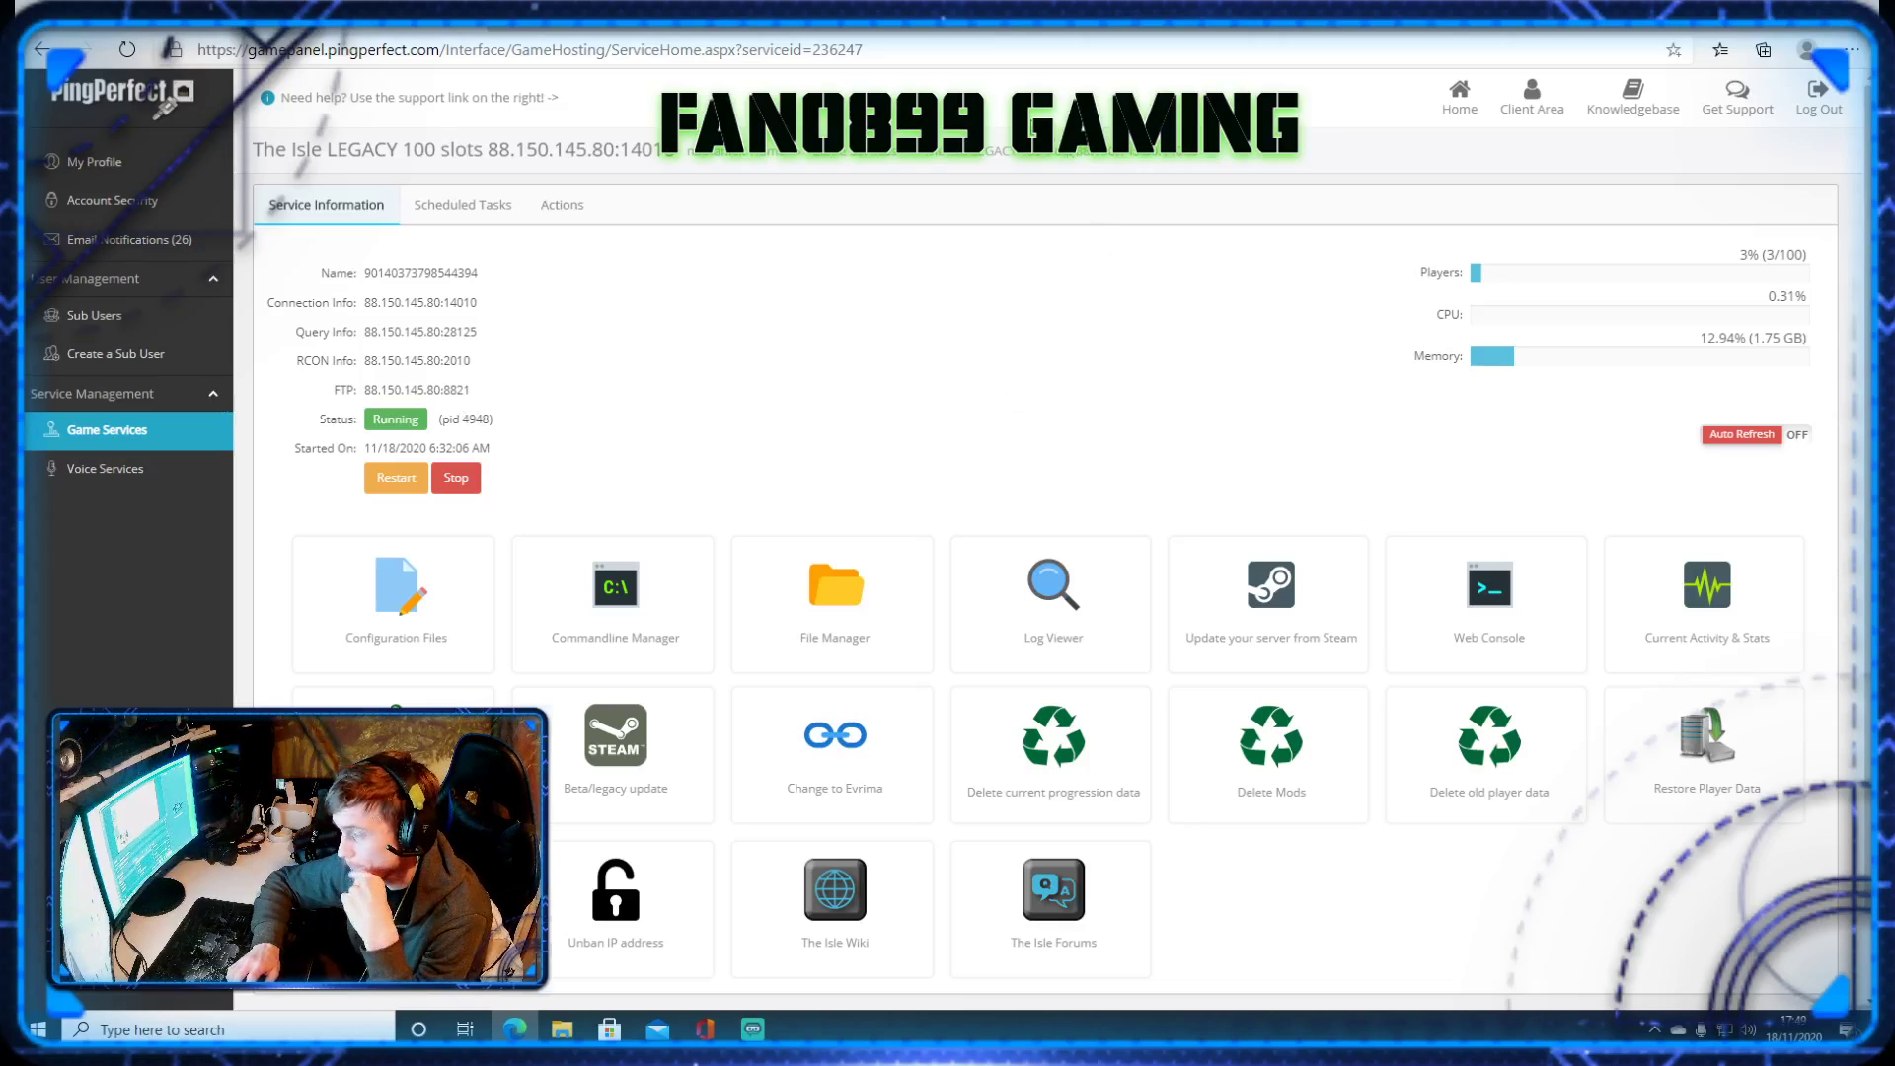
# In a new tab, search Bing for 'the isle inject list'
pyautogui.click(512, 36)
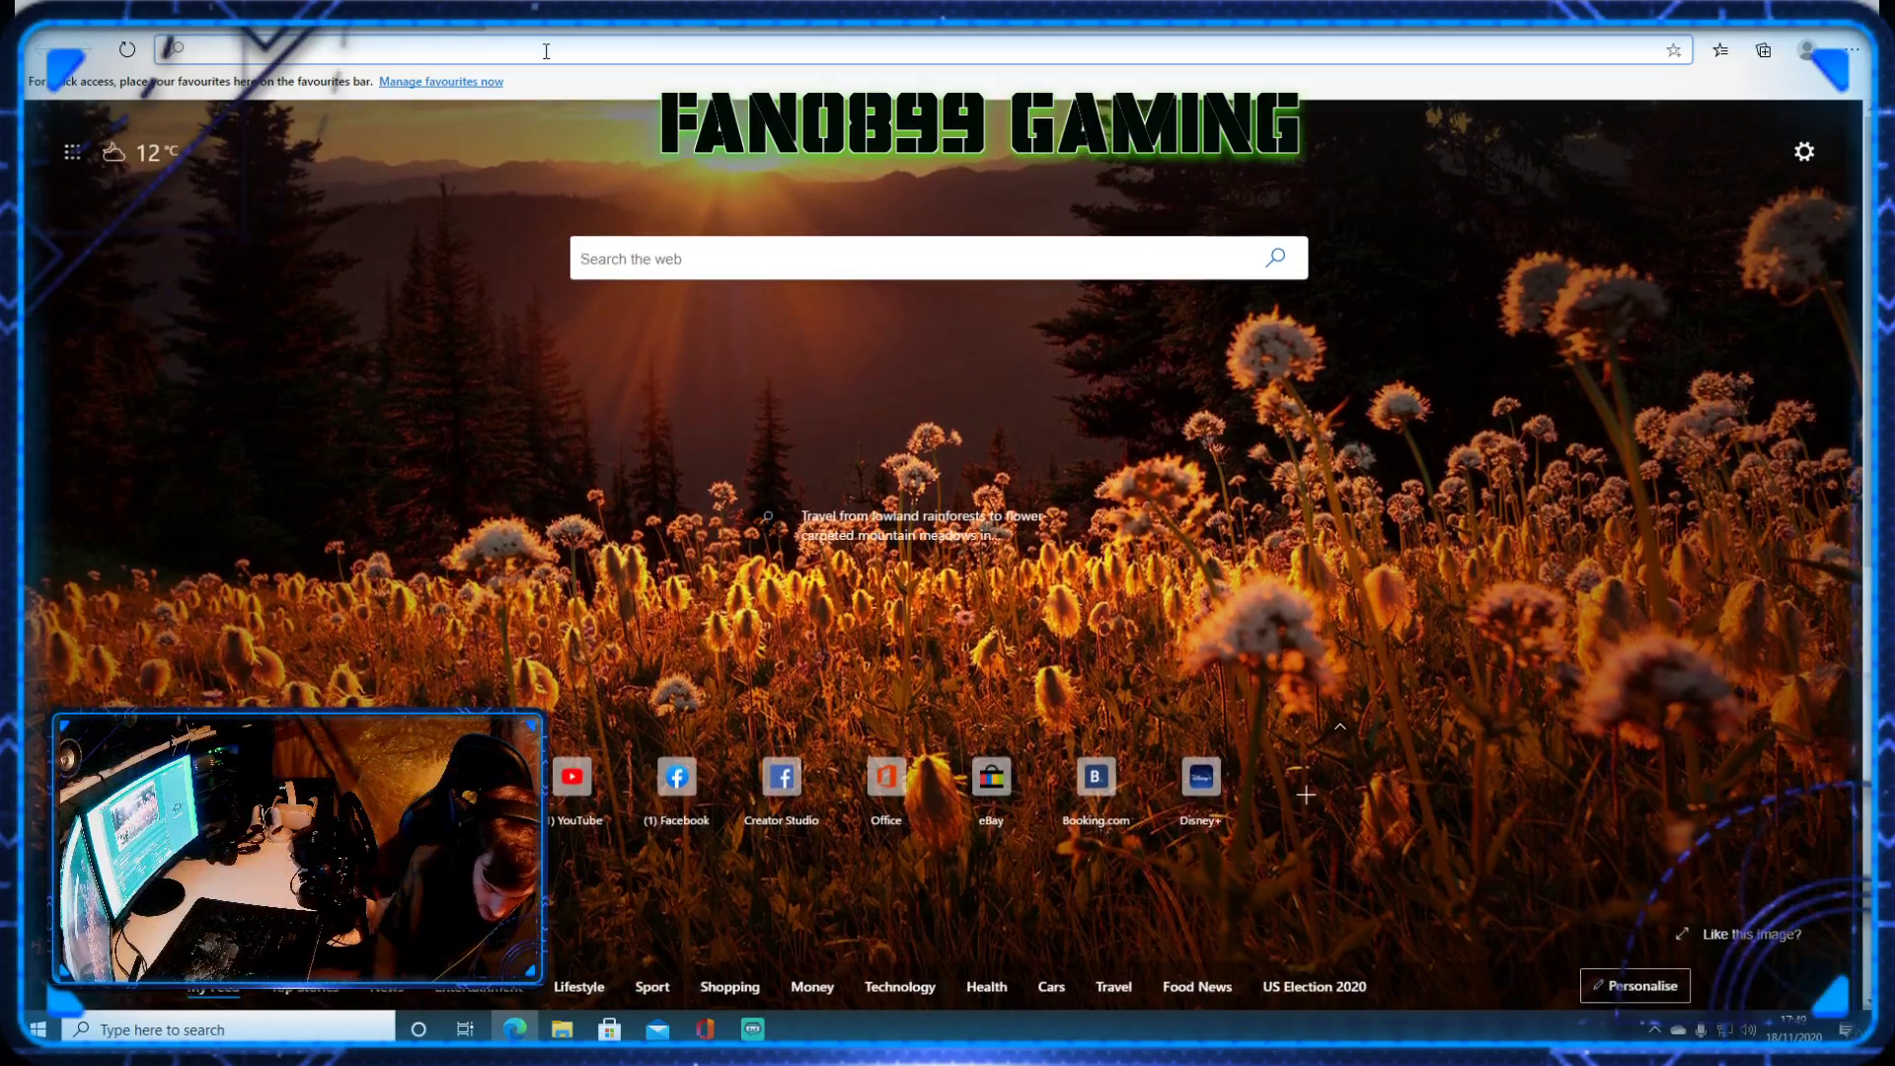
pyautogui.write('the isl')
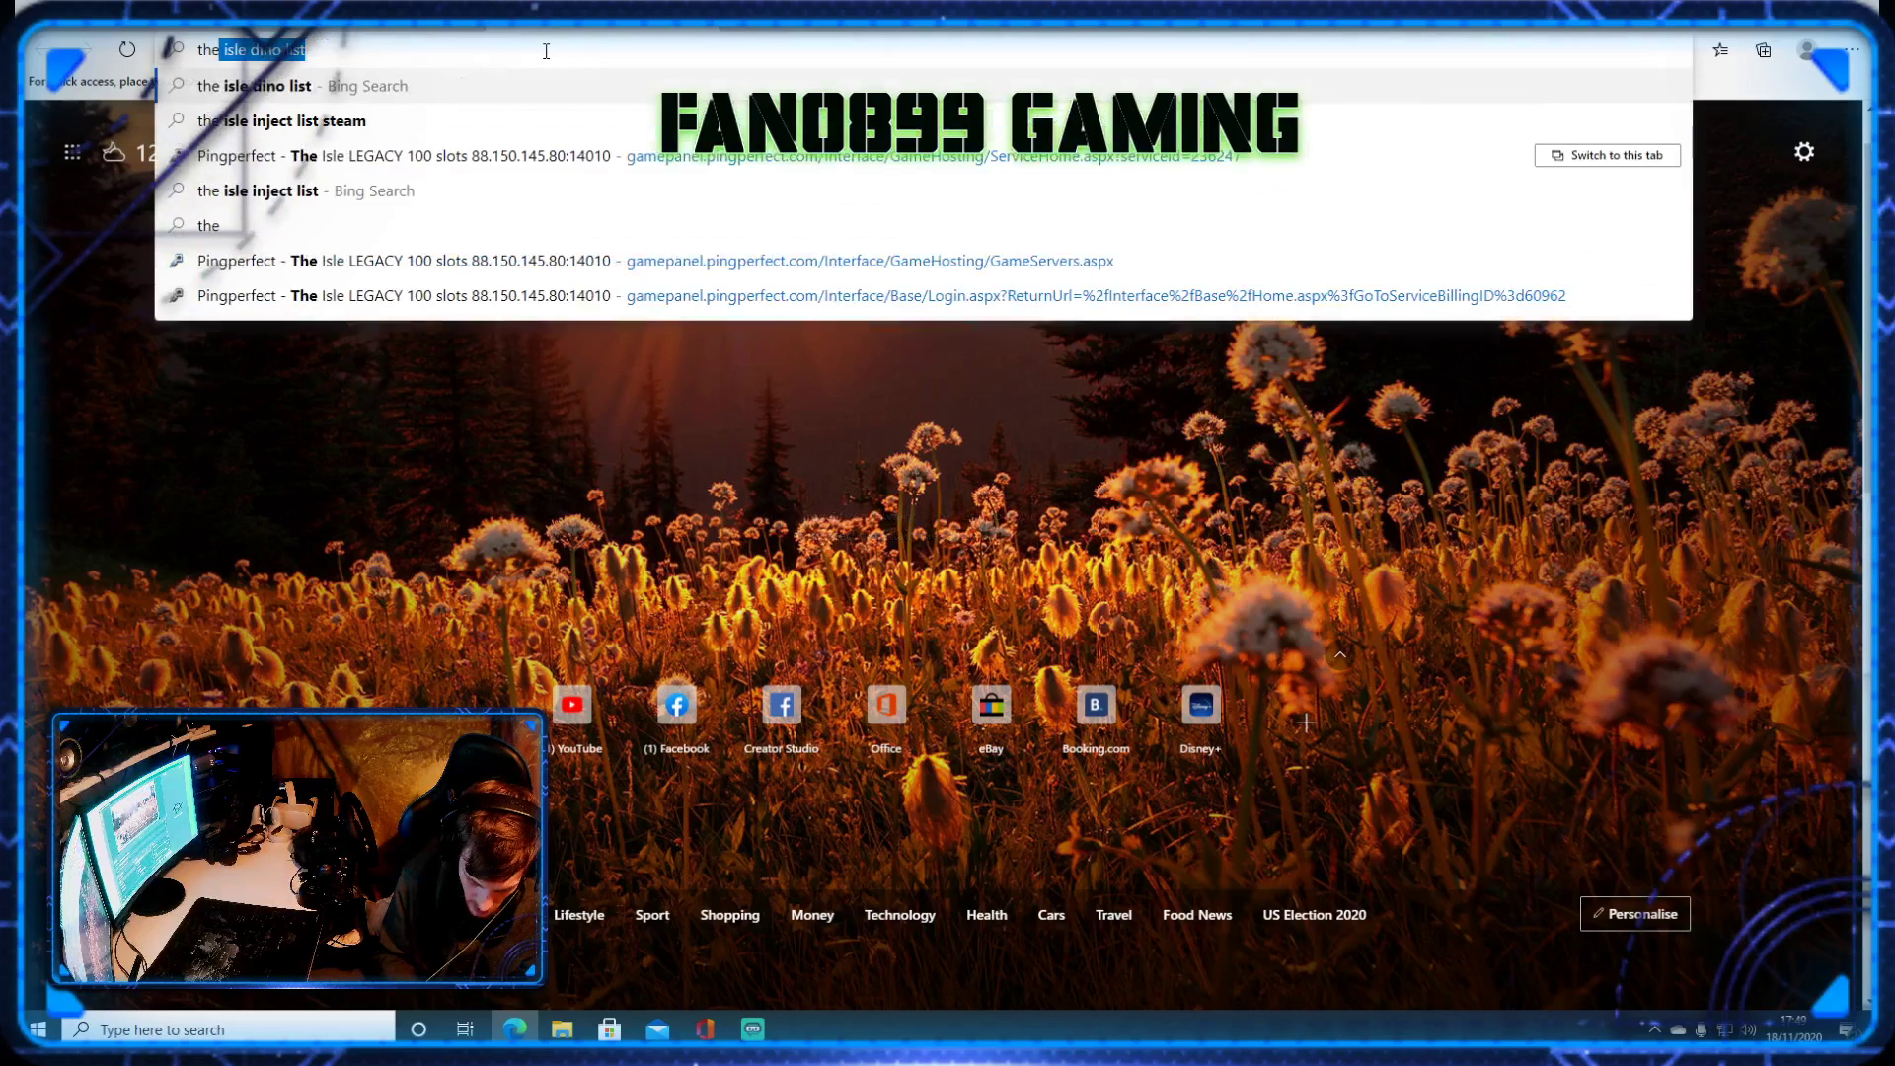
pyautogui.write('e steam')
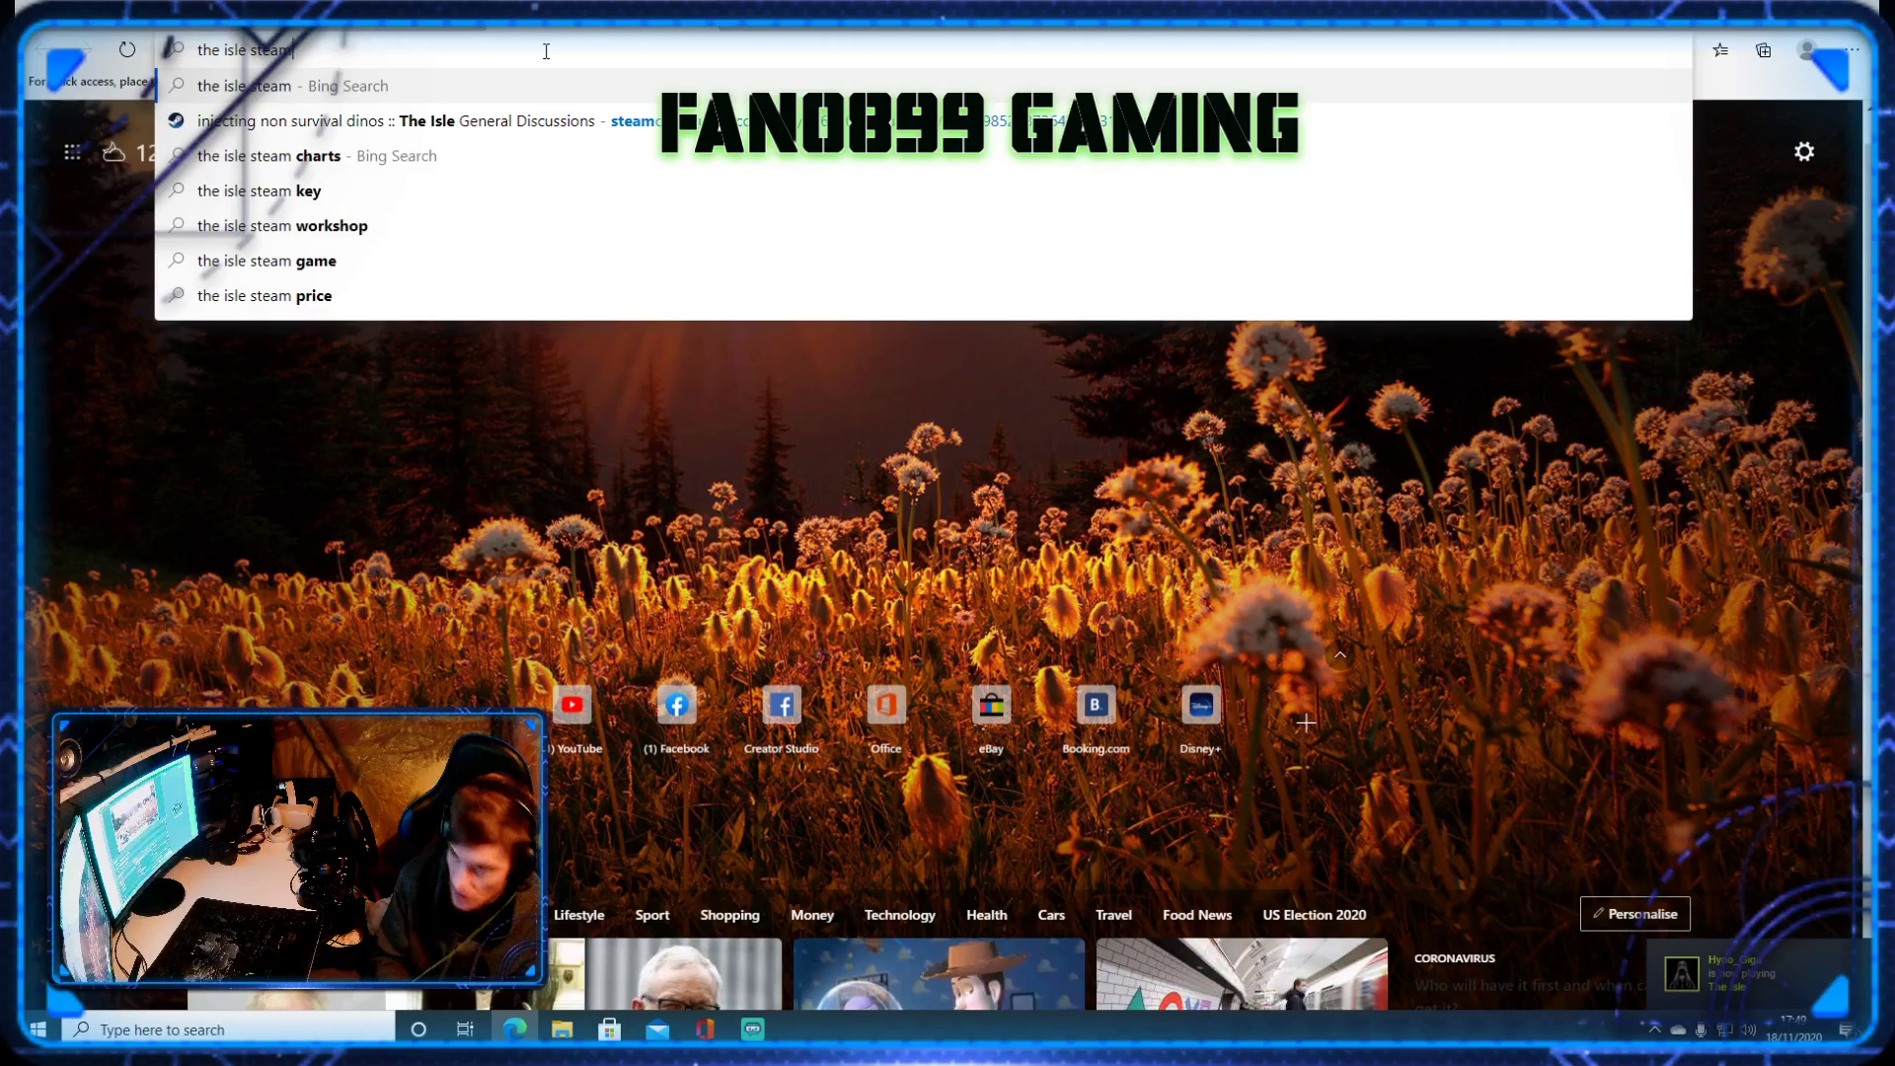
pyautogui.press('BackSpace')
pyautogui.press('BackSpace')
pyautogui.press('BackSpace')
pyautogui.press('BackSpace')
pyautogui.press('BackSpace')
pyautogui.press('BackSpace')
pyautogui.write('i')
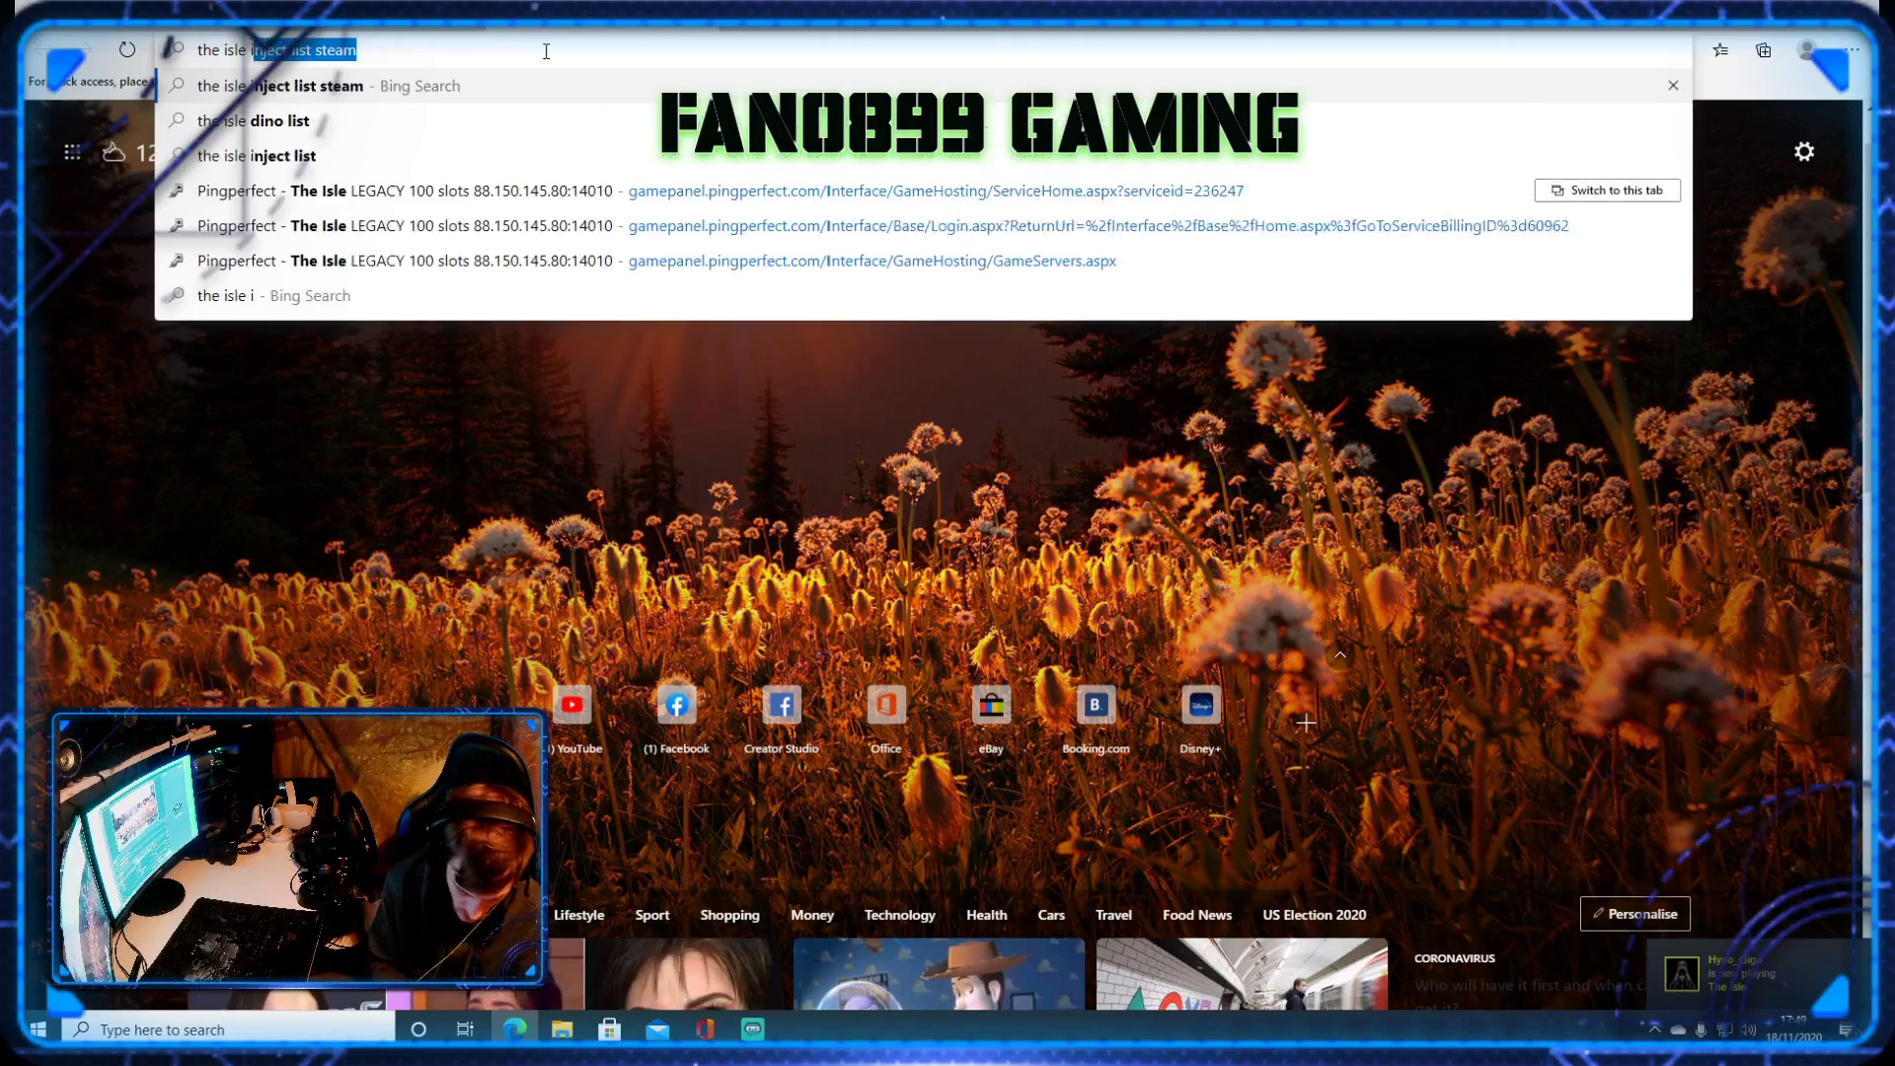
pyautogui.write('njectr')
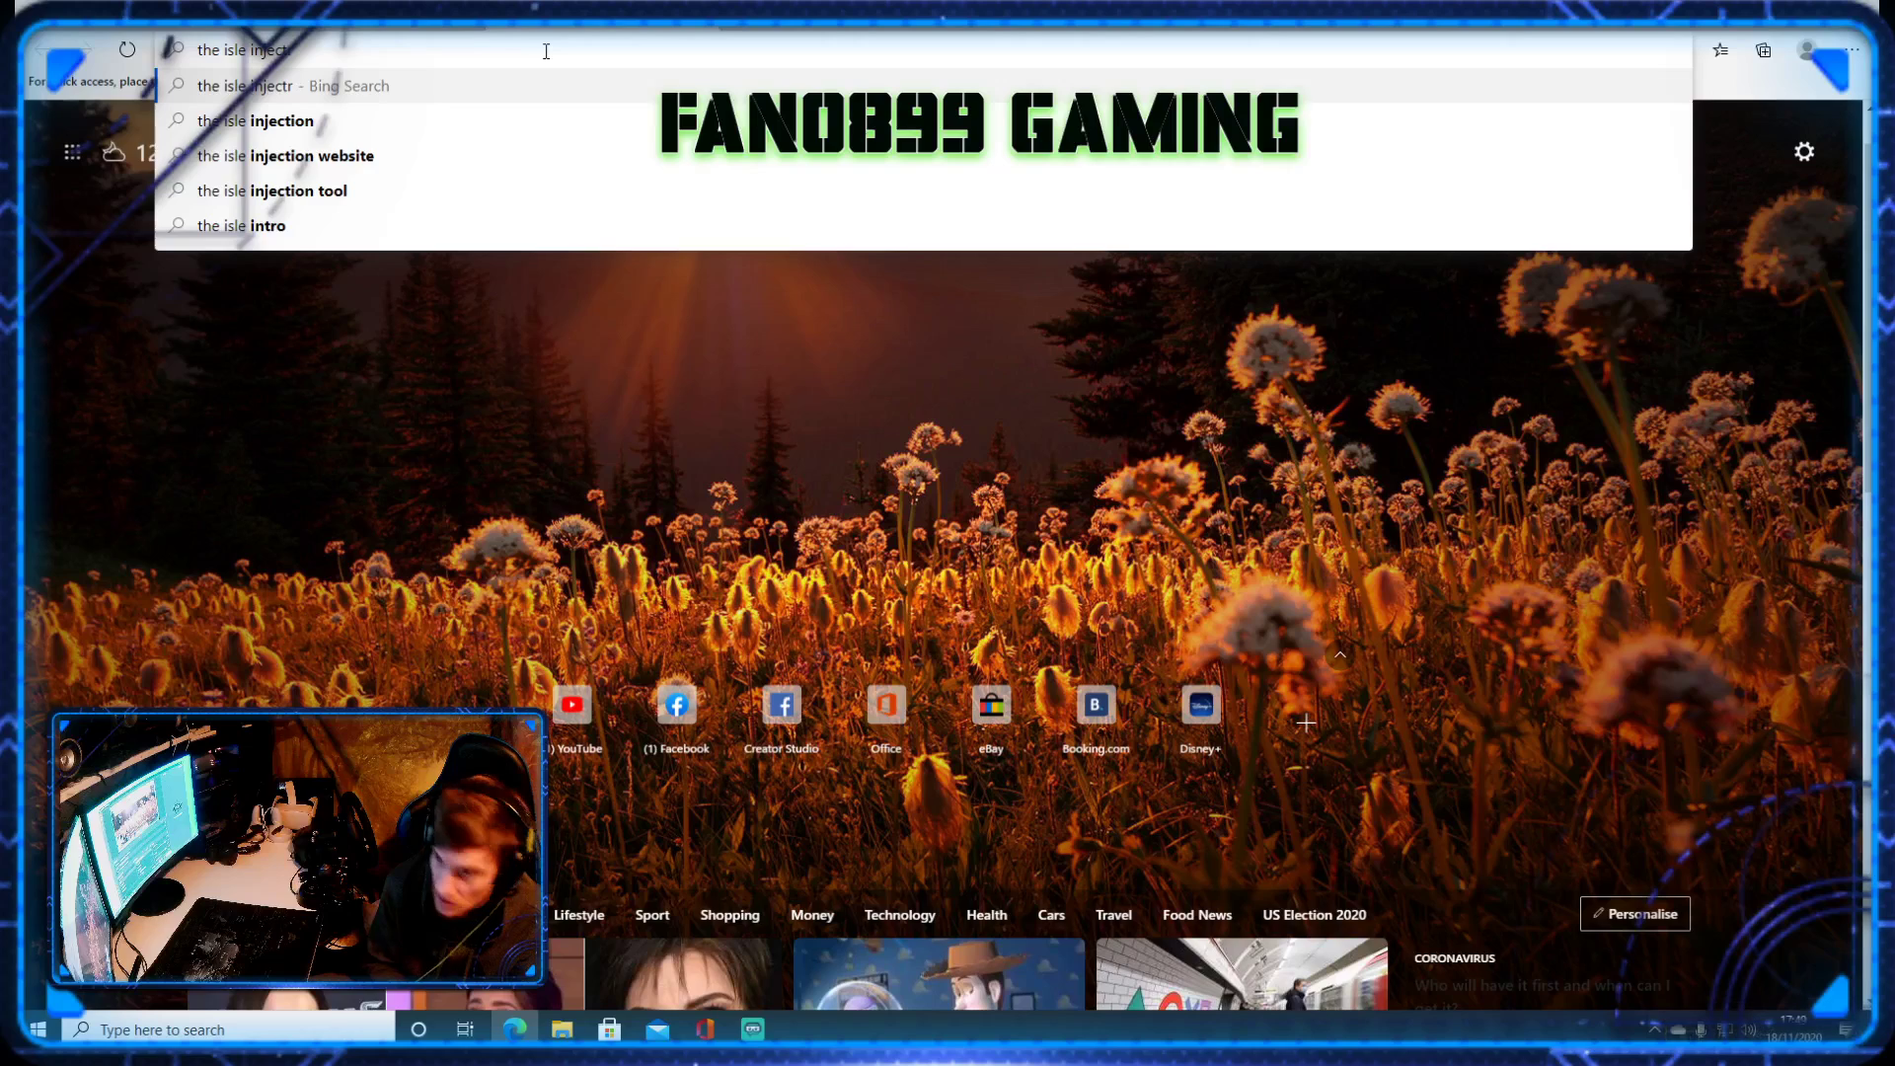
pyautogui.press('BackSpace')
pyautogui.write('l')
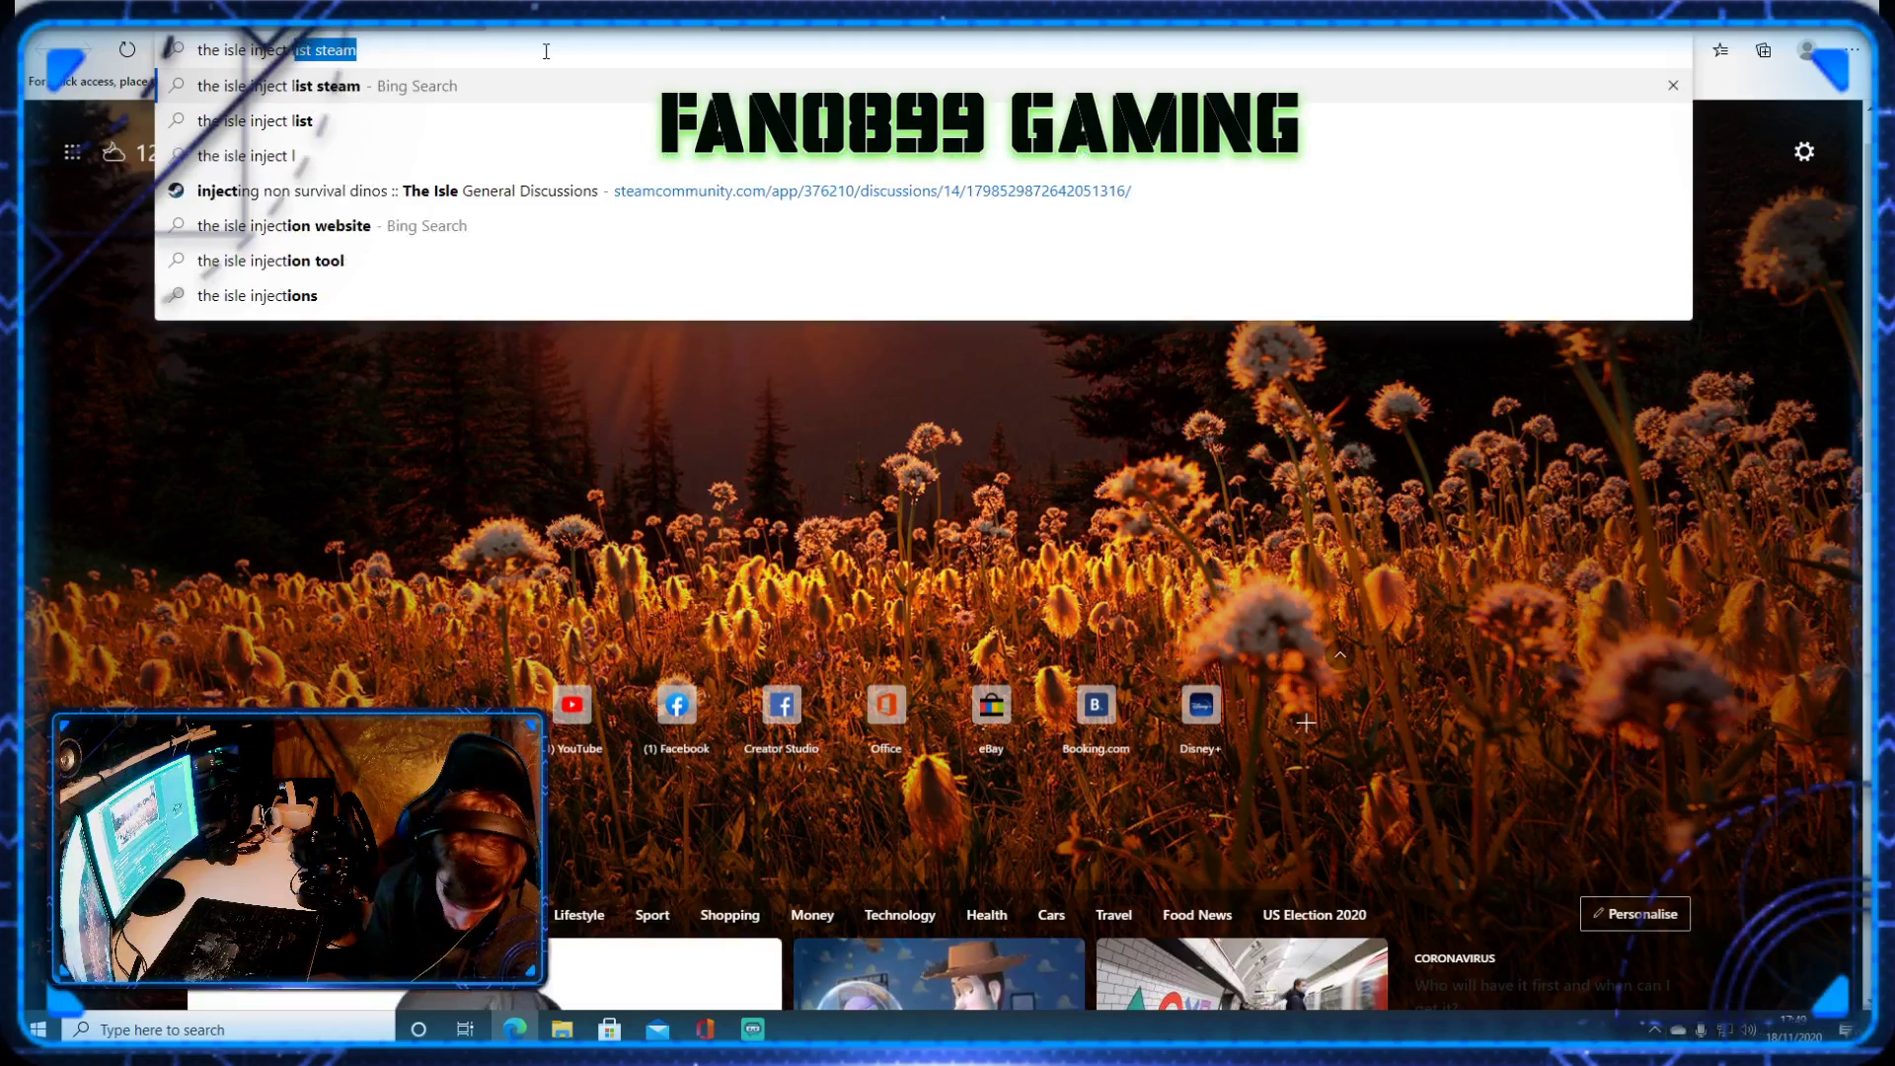
pyautogui.write('ist')
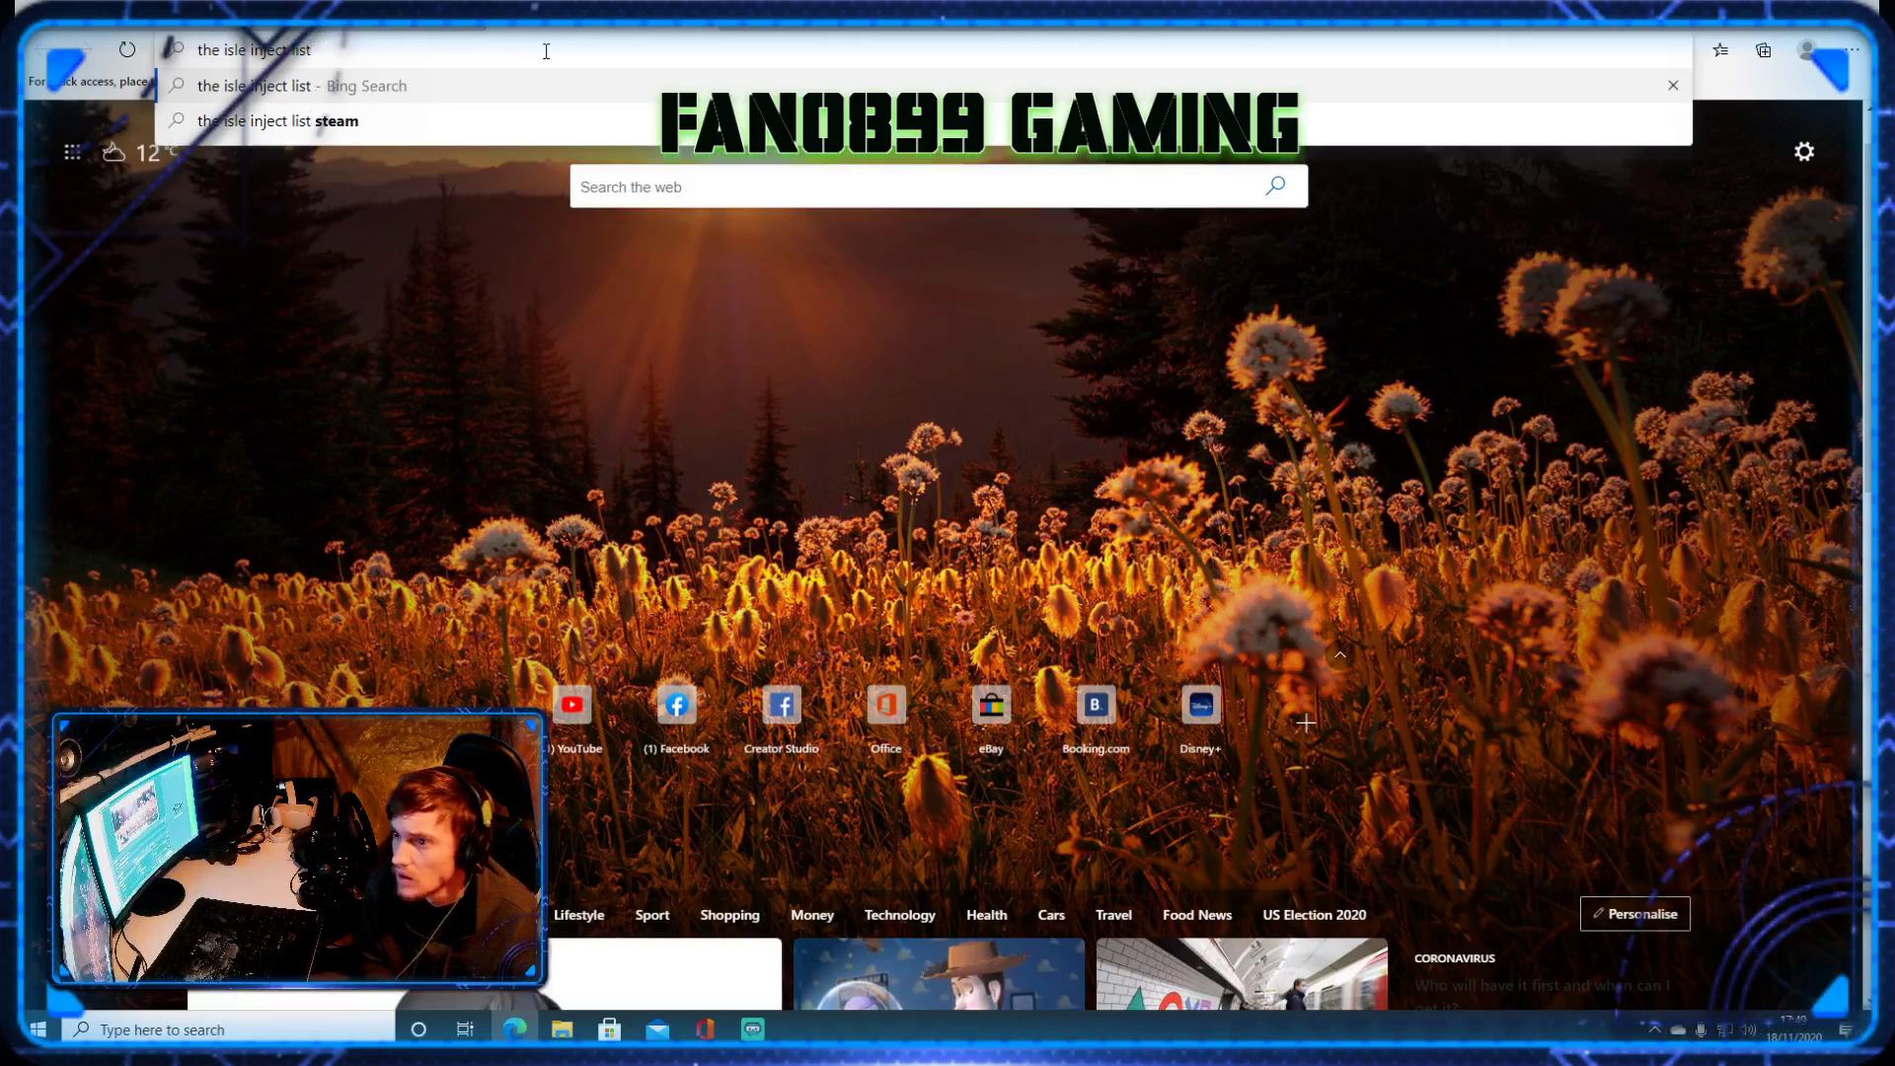
pyautogui.press('Return')
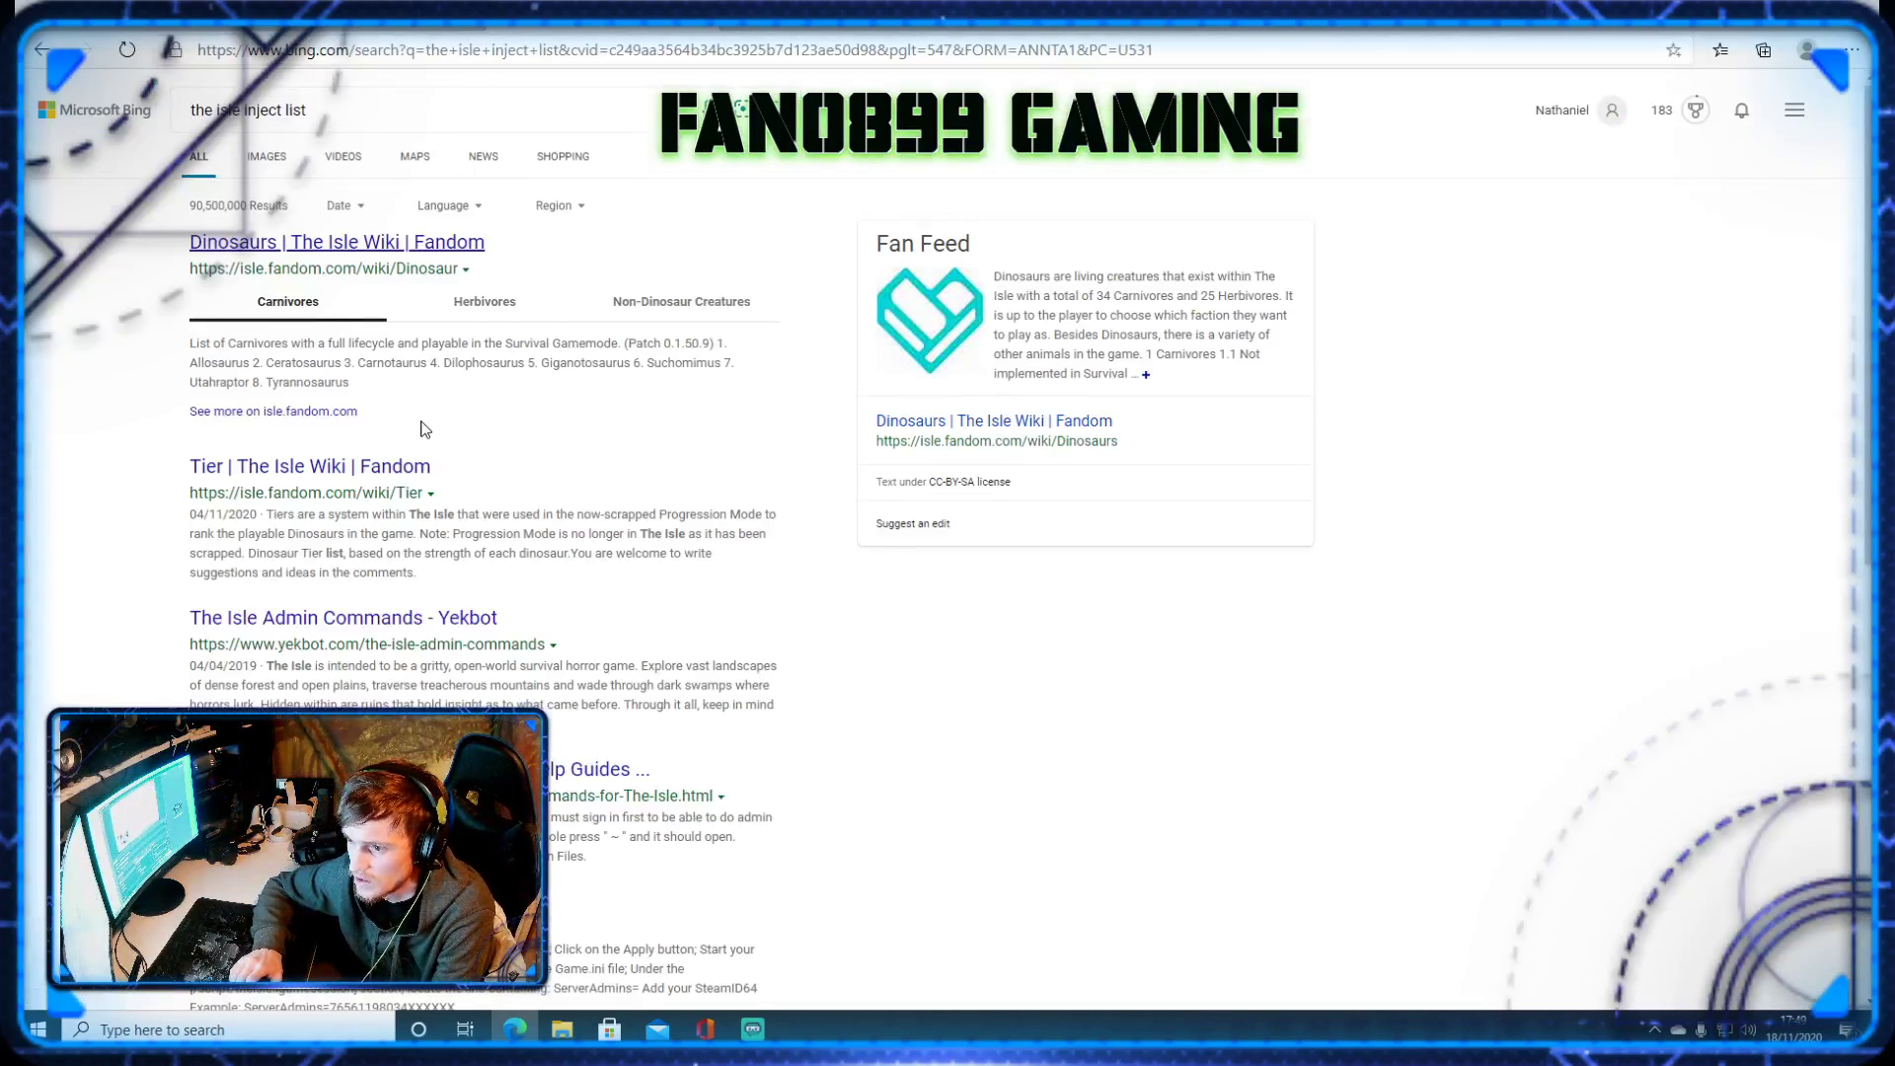
pyautogui.scroll(-1, 425, 428)
pyautogui.scroll(1, 395, 395)
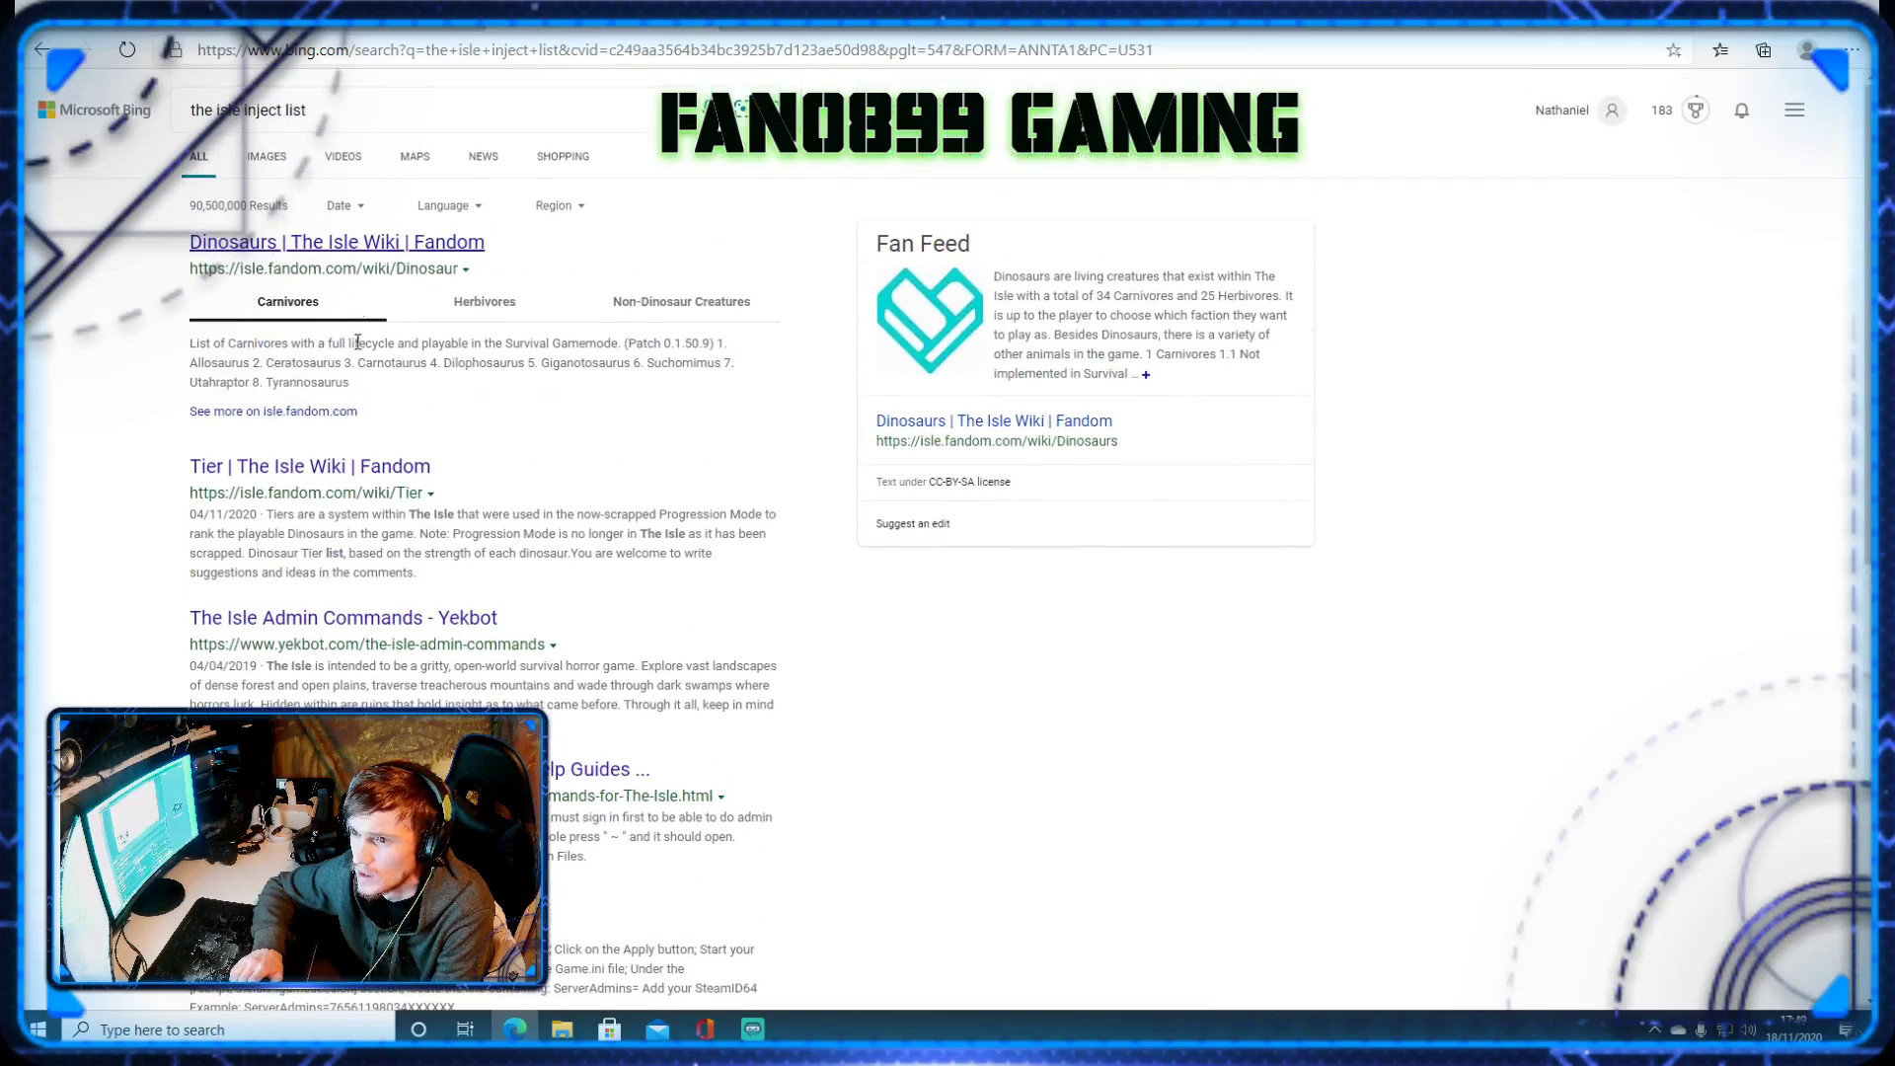
pyautogui.scroll(-5, 361, 355)
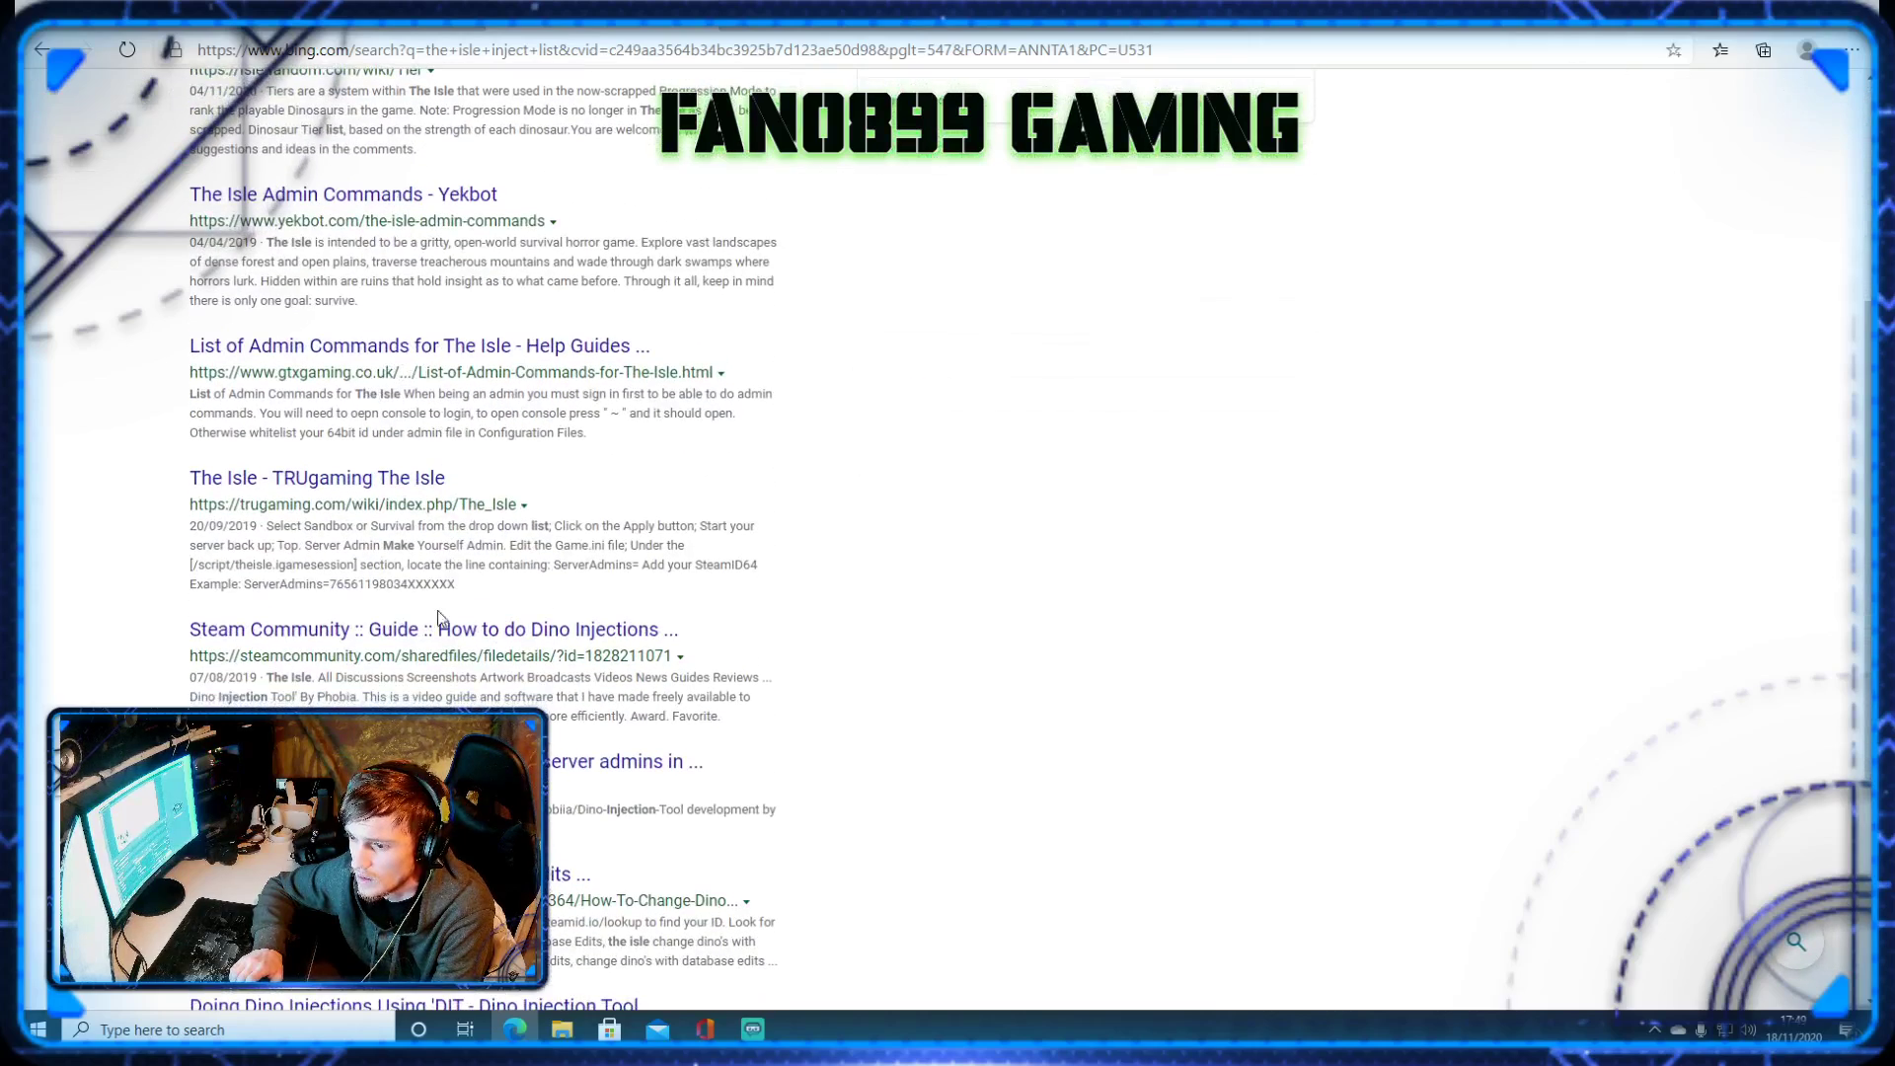
# Check the Steam dino-injection guide and its Dino Injection Tool link, then return to the results
pyautogui.click(438, 629)
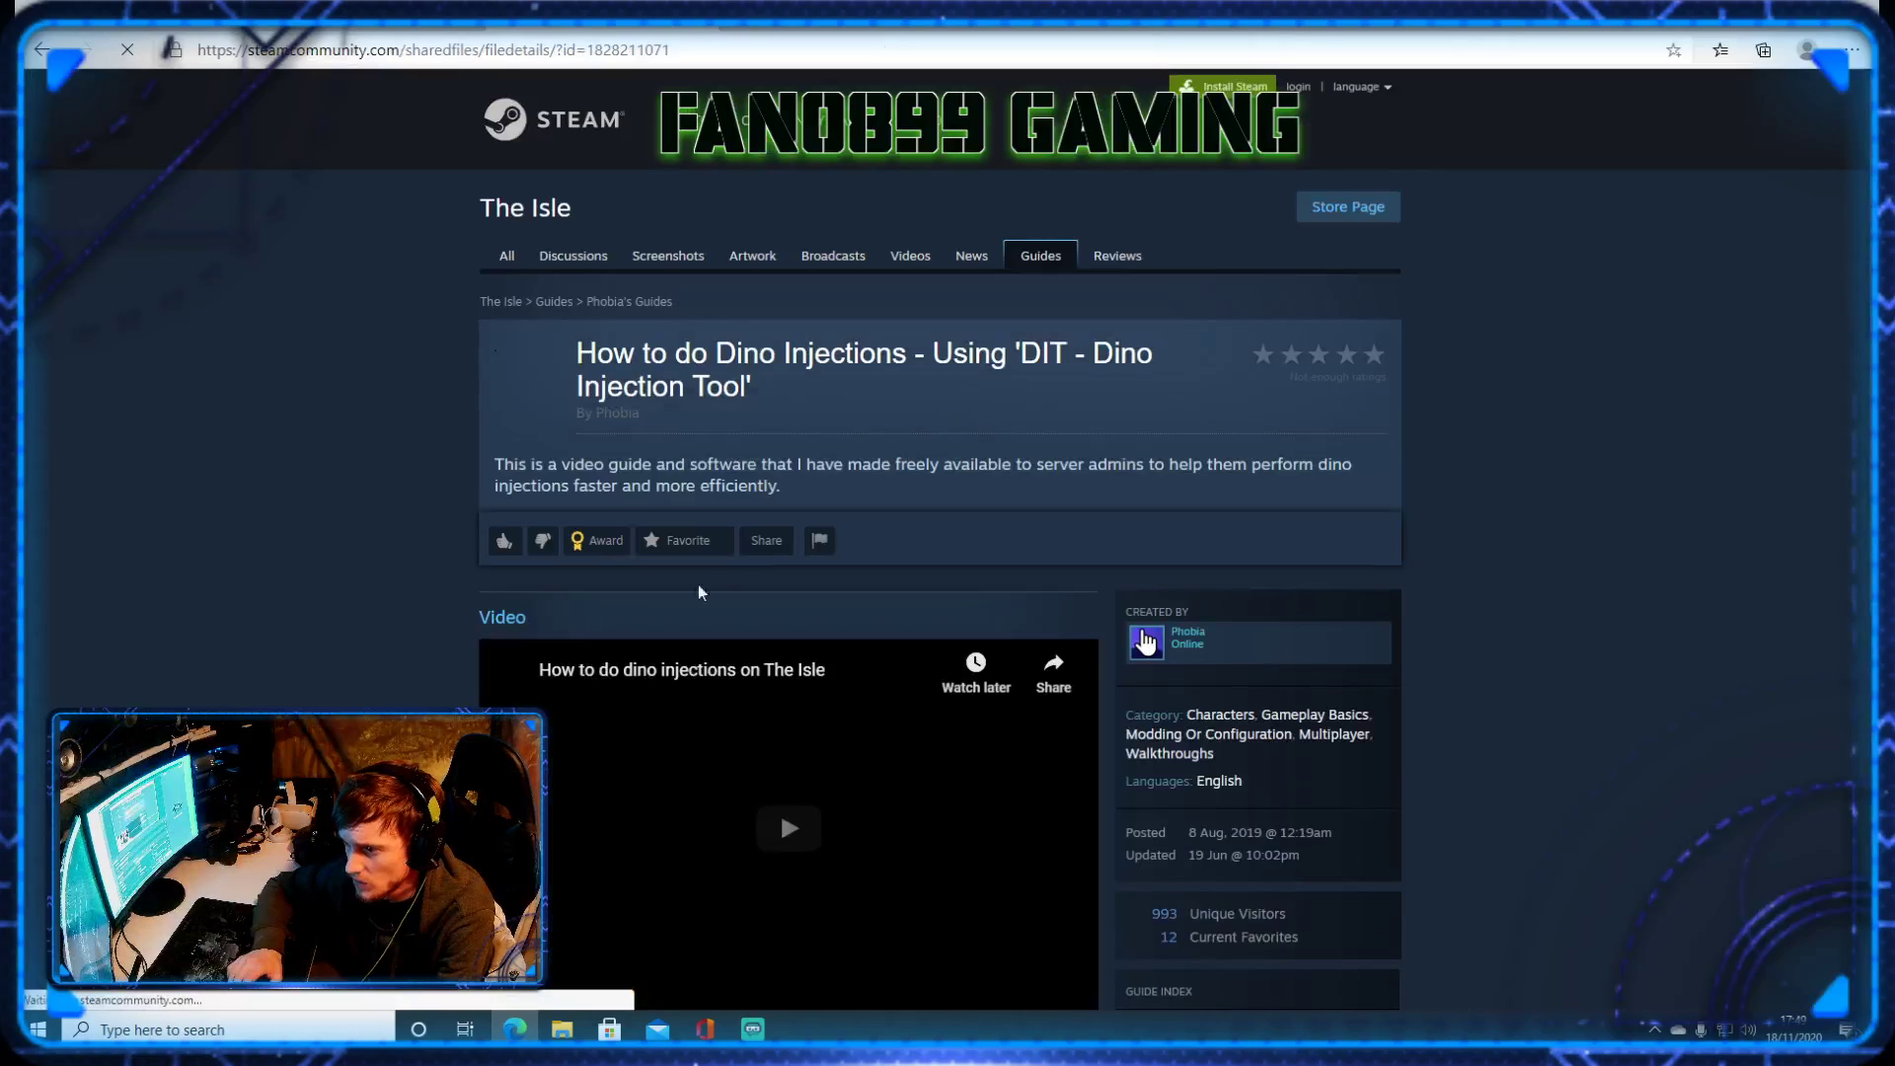
pyautogui.scroll(-10, 825, 657)
pyautogui.scroll(10, 831, 660)
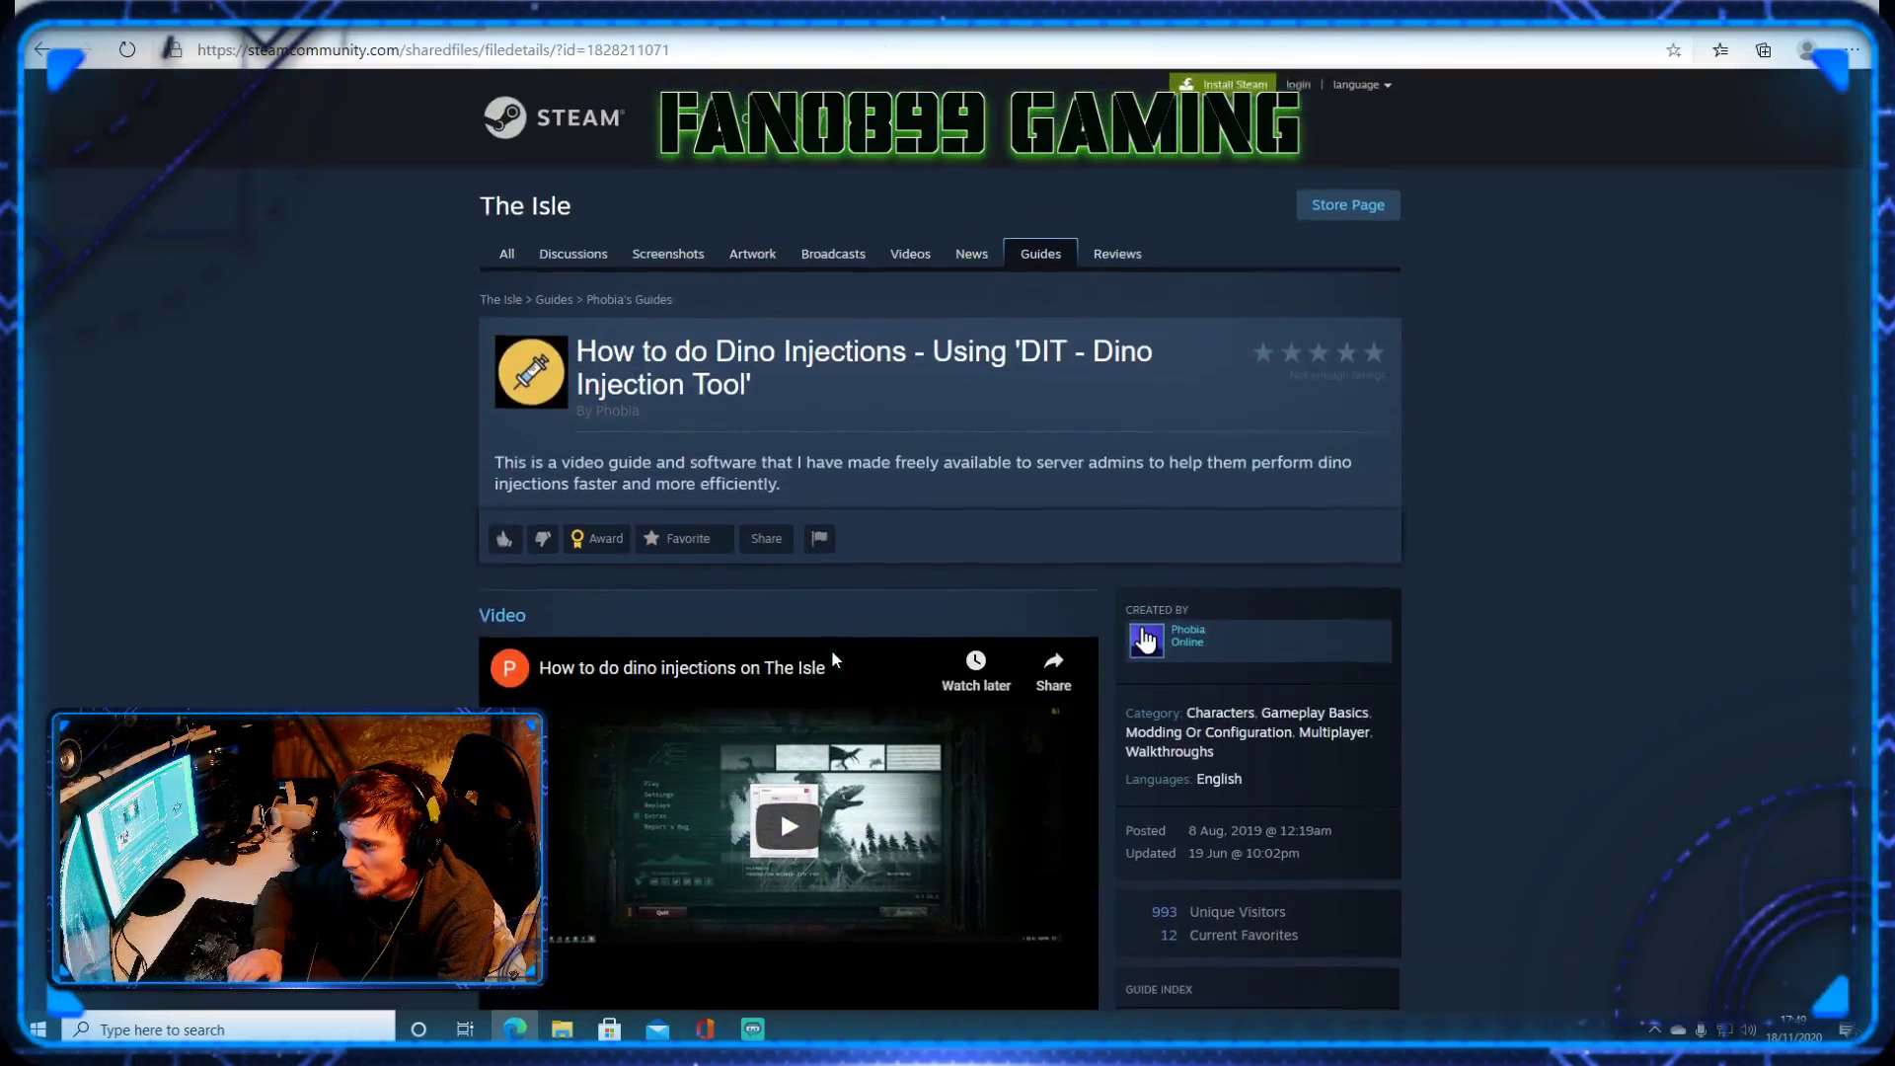
pyautogui.scroll(-3, 831, 650)
pyautogui.click(639, 837)
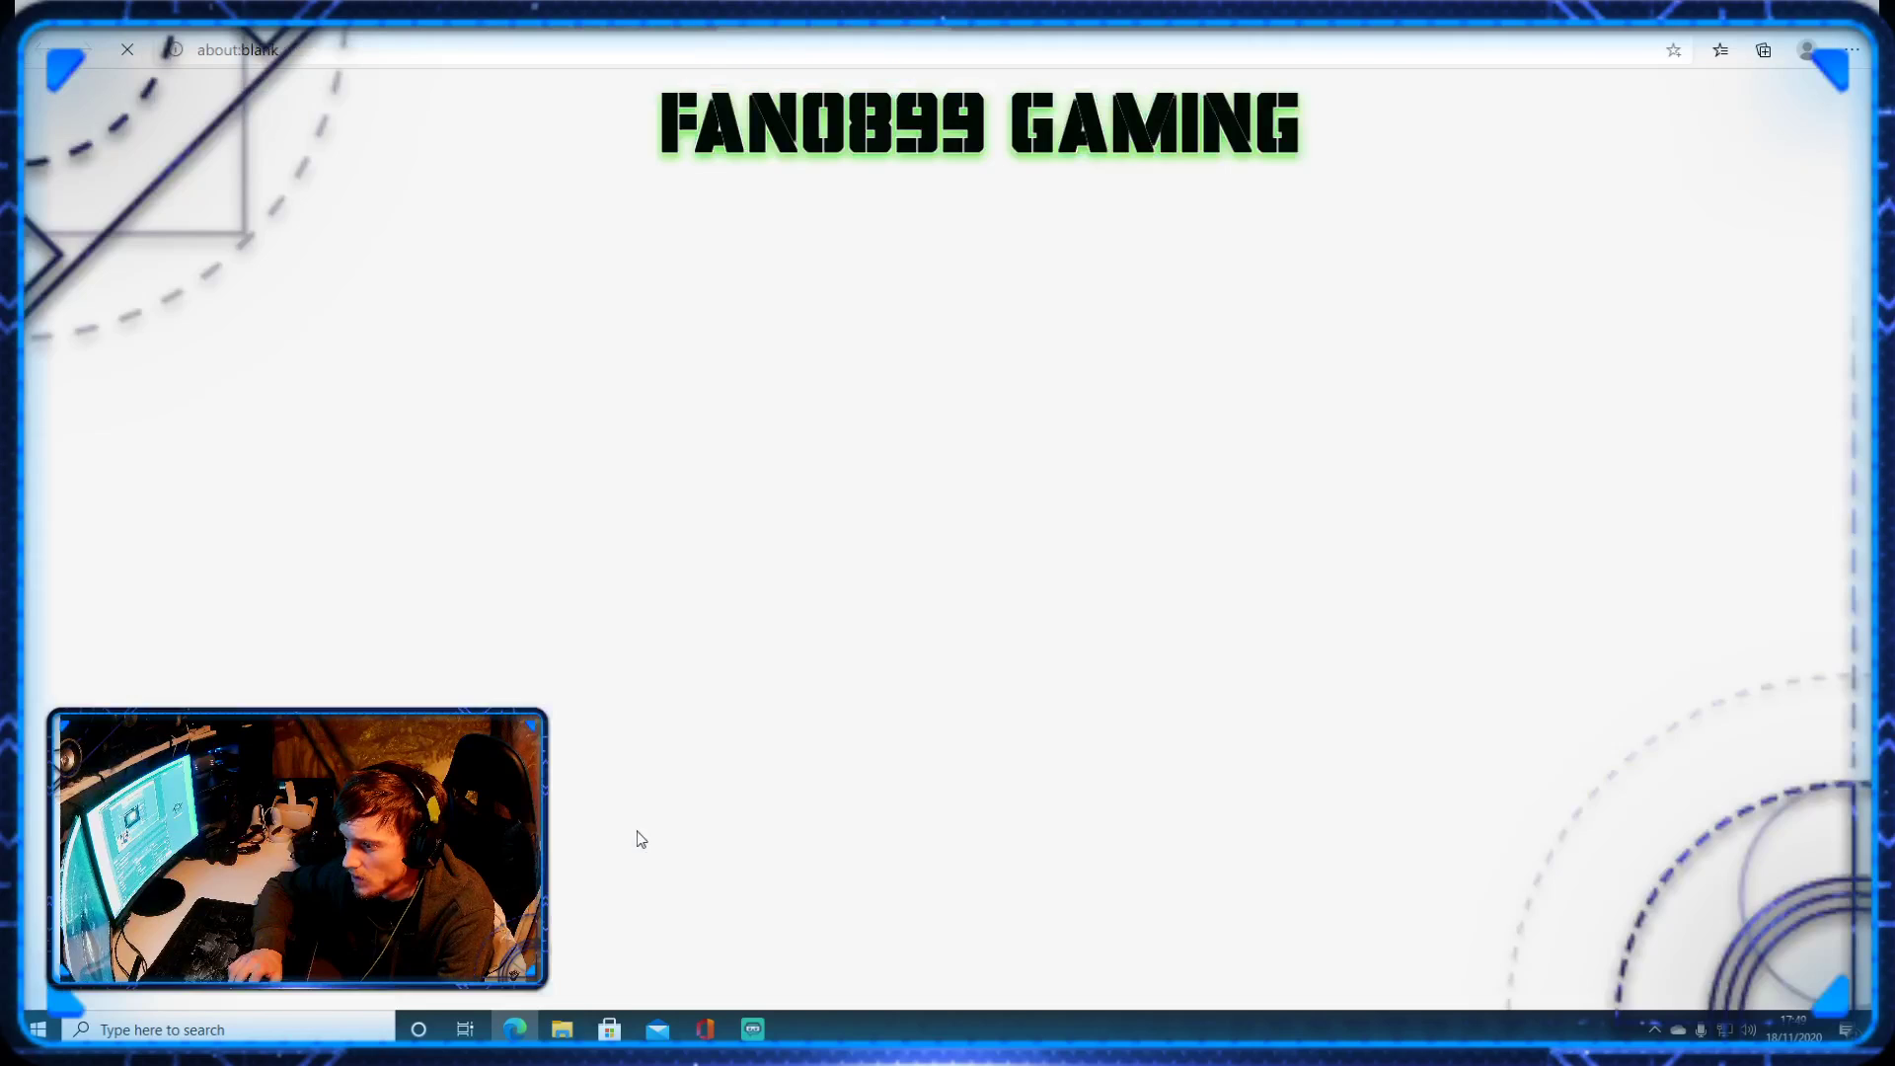
pyautogui.click(936, 27)
pyautogui.scroll(3, 691, 296)
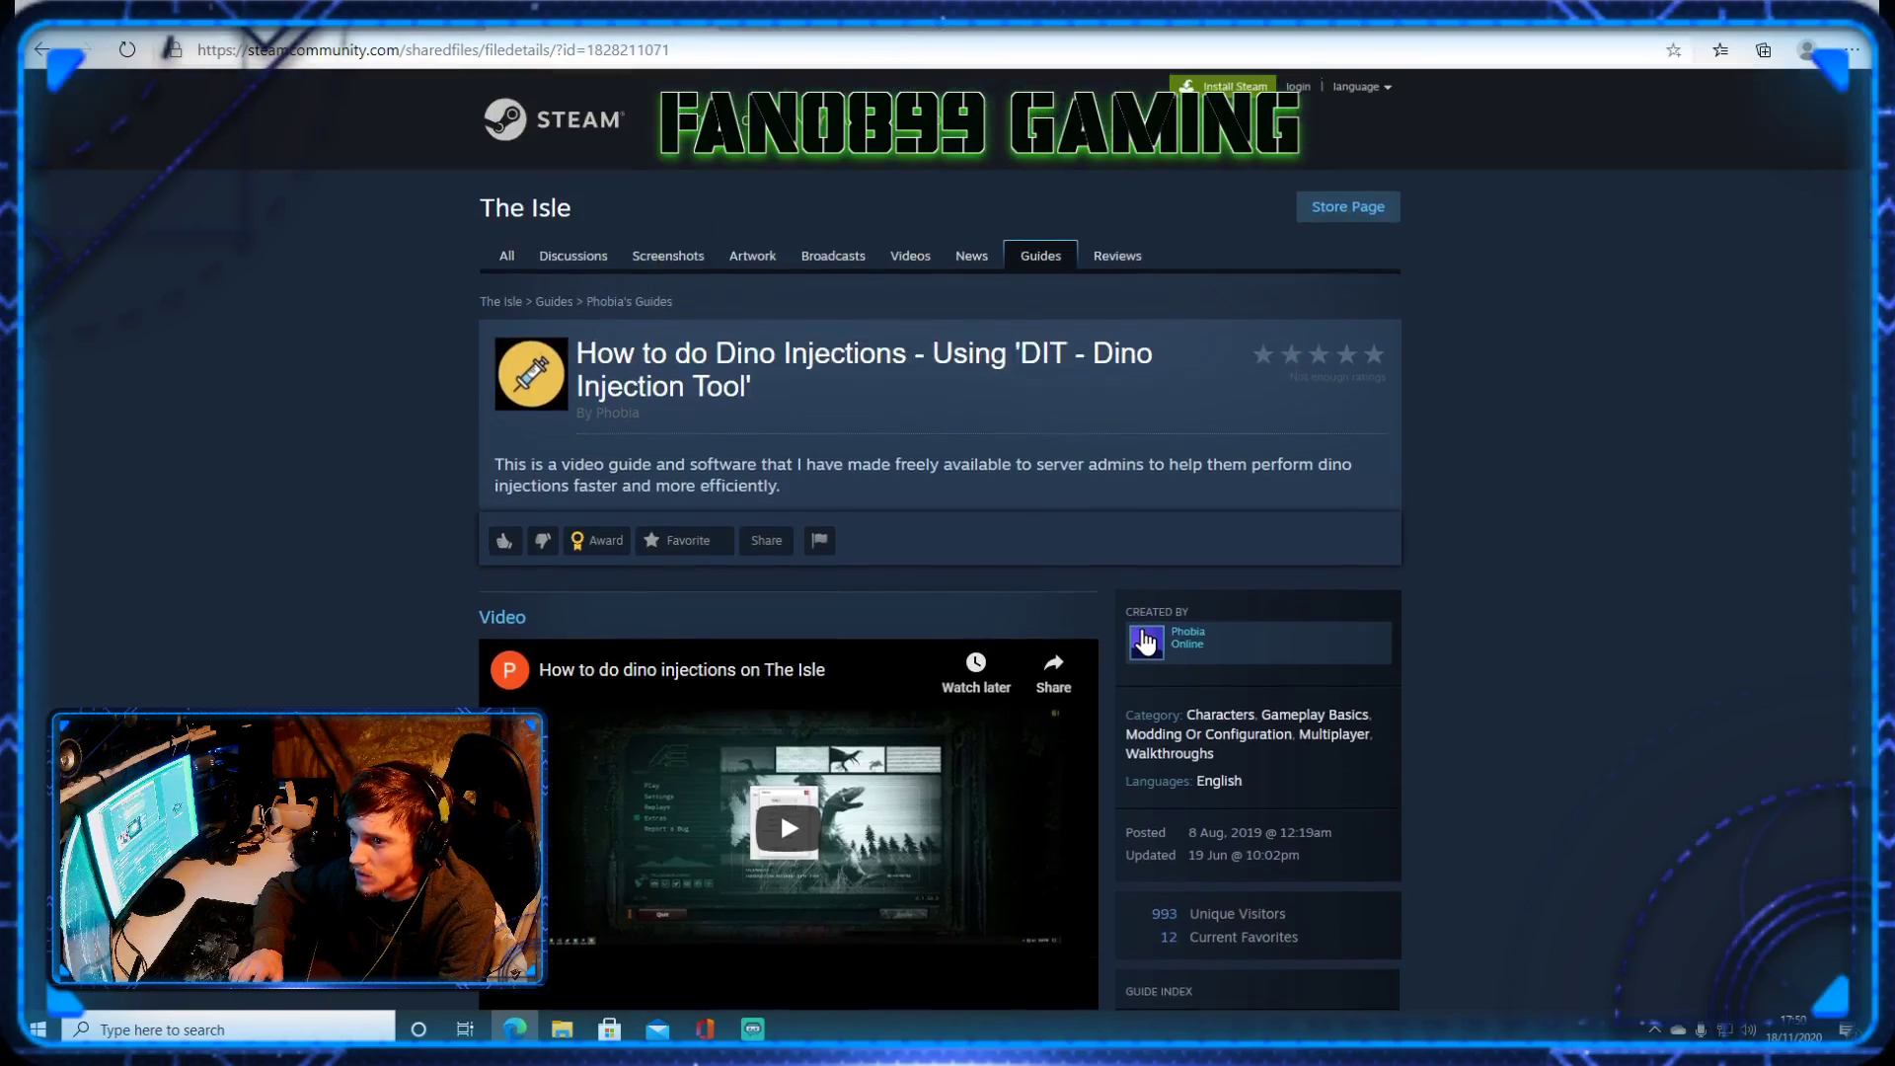
pyautogui.click(43, 50)
pyautogui.scroll(5, 329, 459)
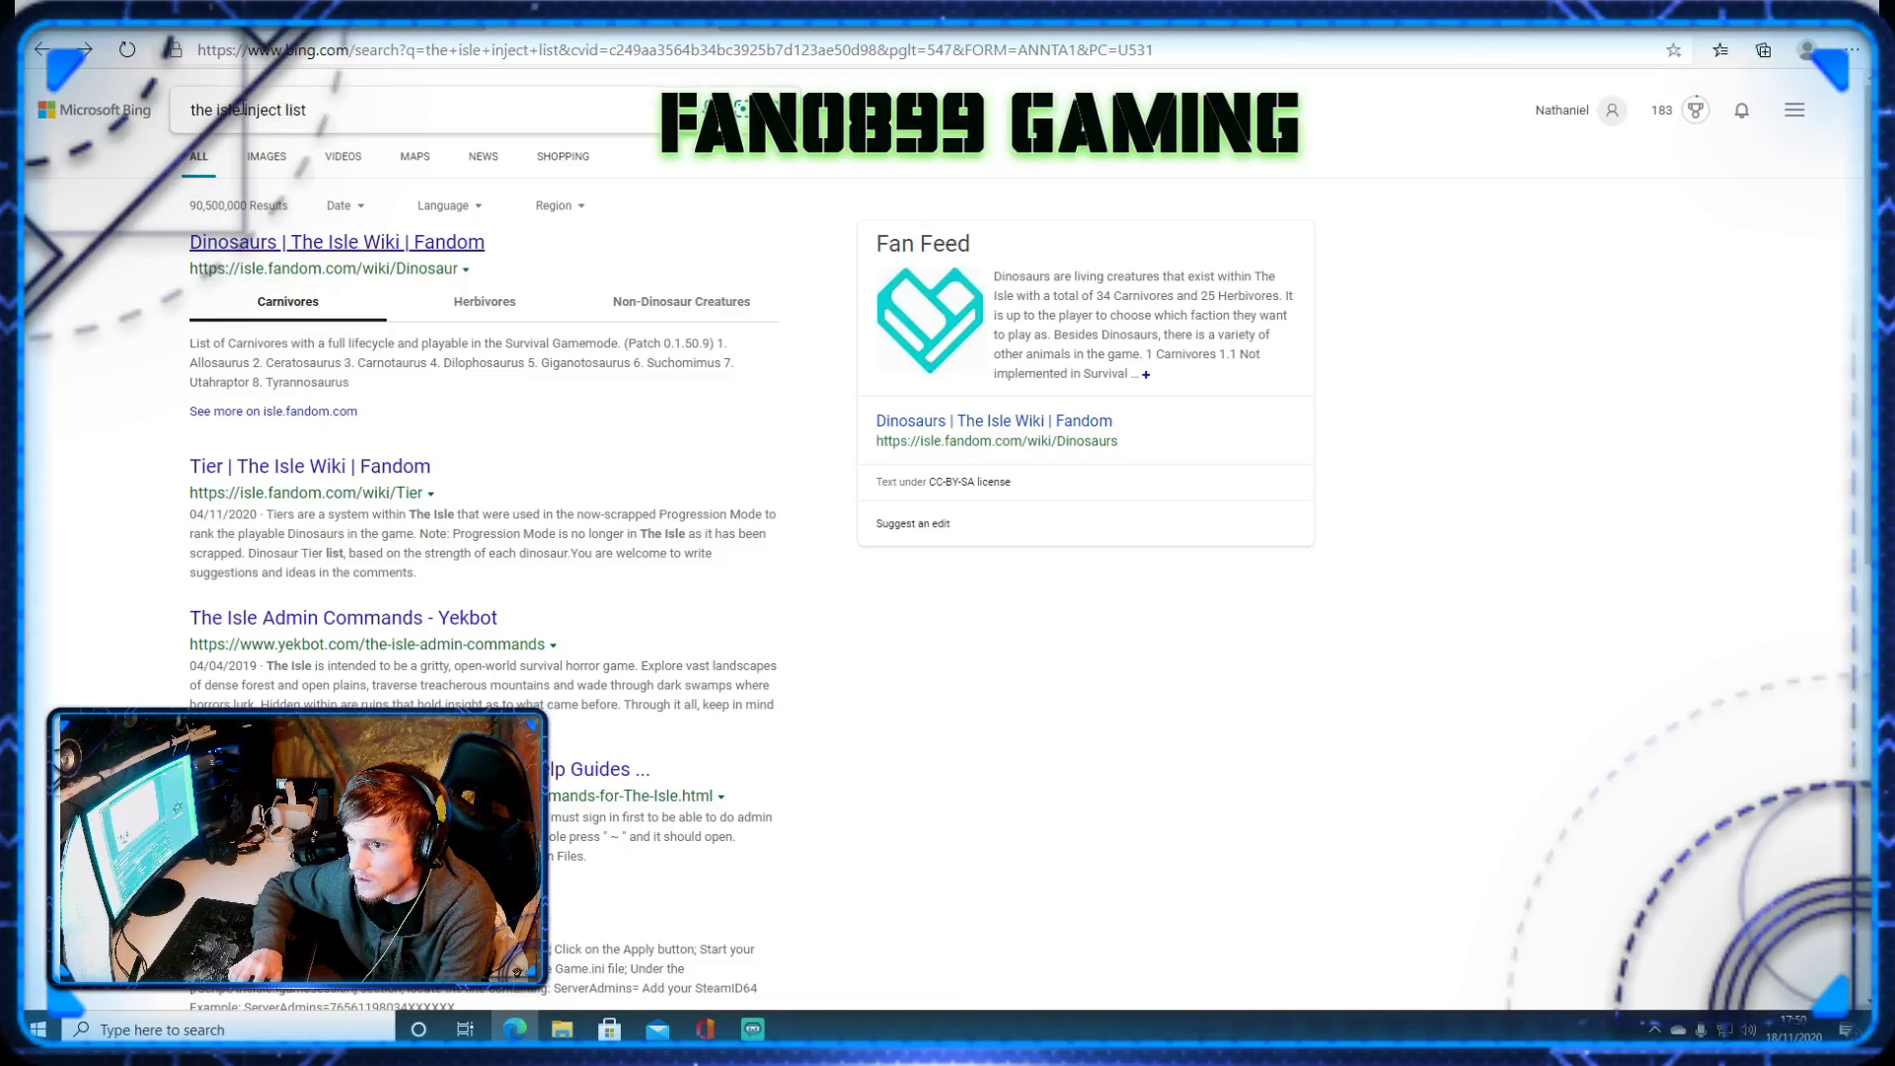
# Search 'the isle dino inject list' and open the Steam guide on setting player dinos
pyautogui.click(244, 110)
pyautogui.write('di')
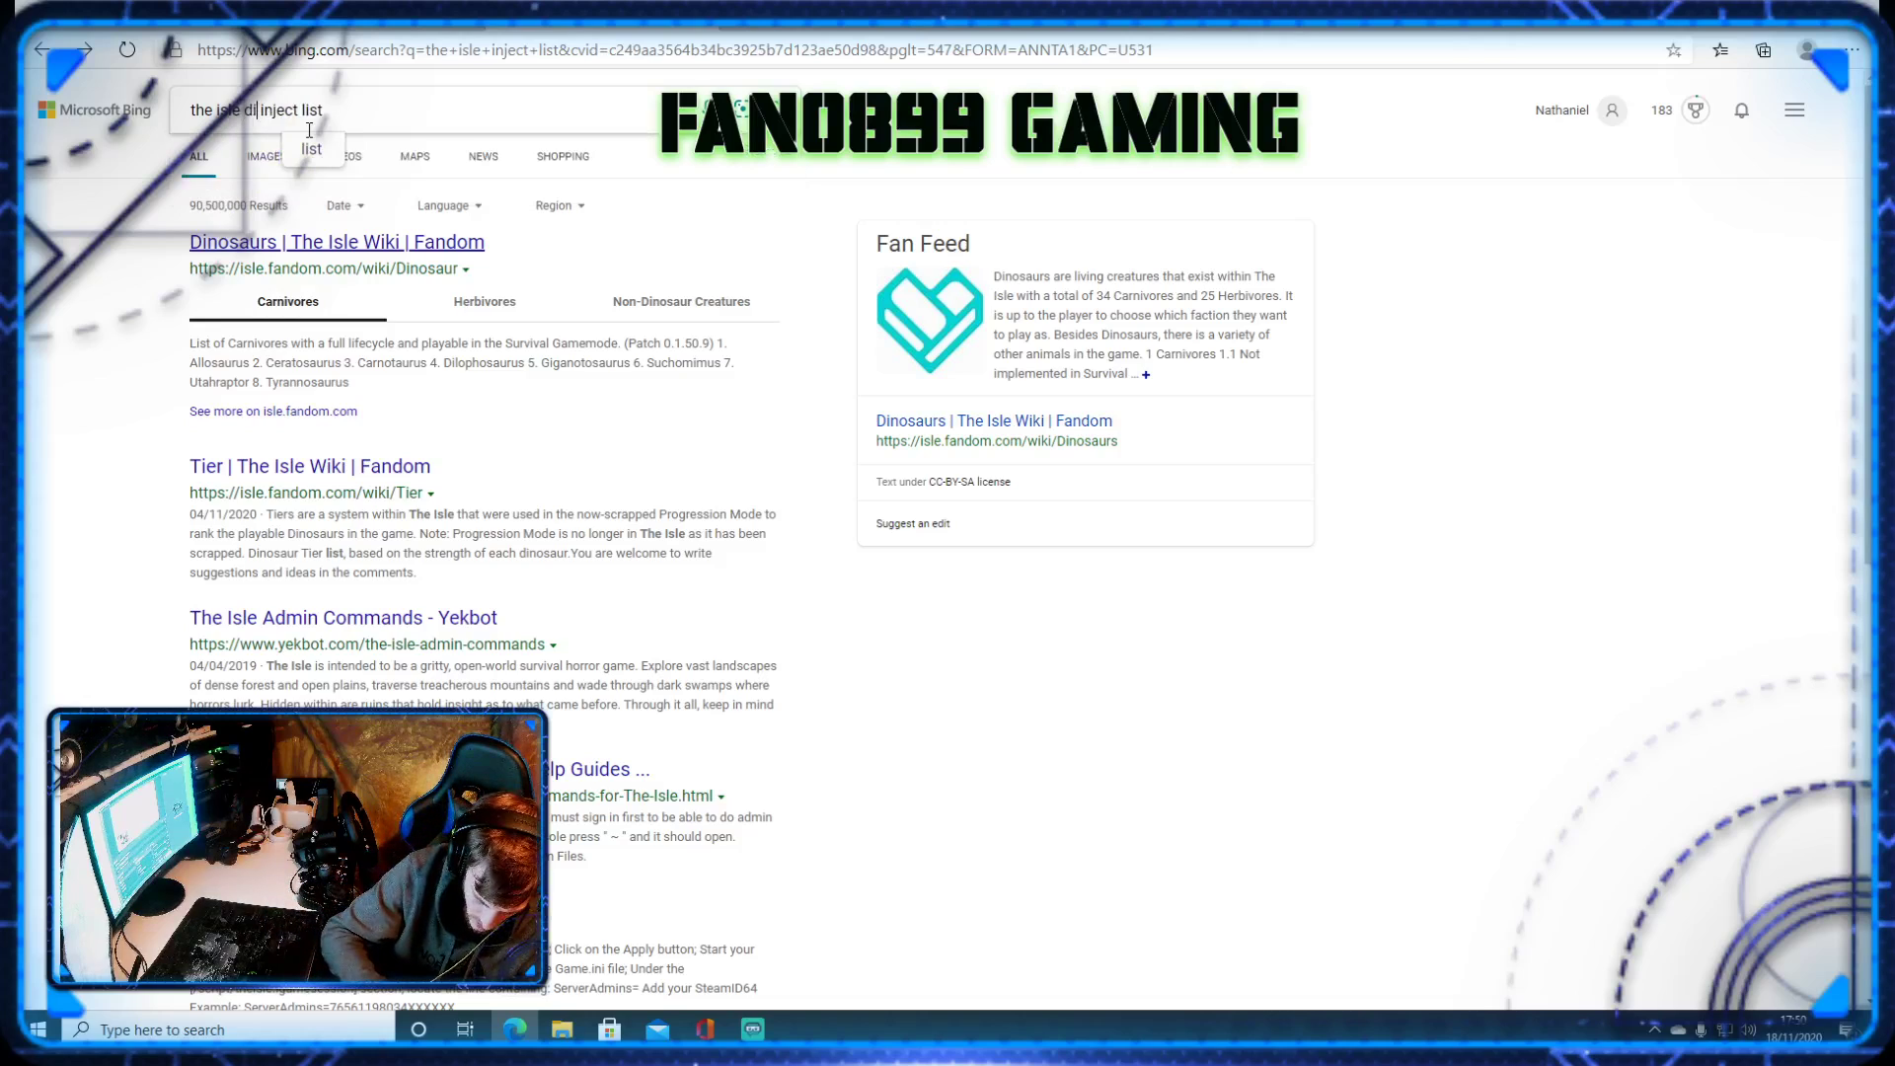
pyautogui.write('no')
pyautogui.press('Return')
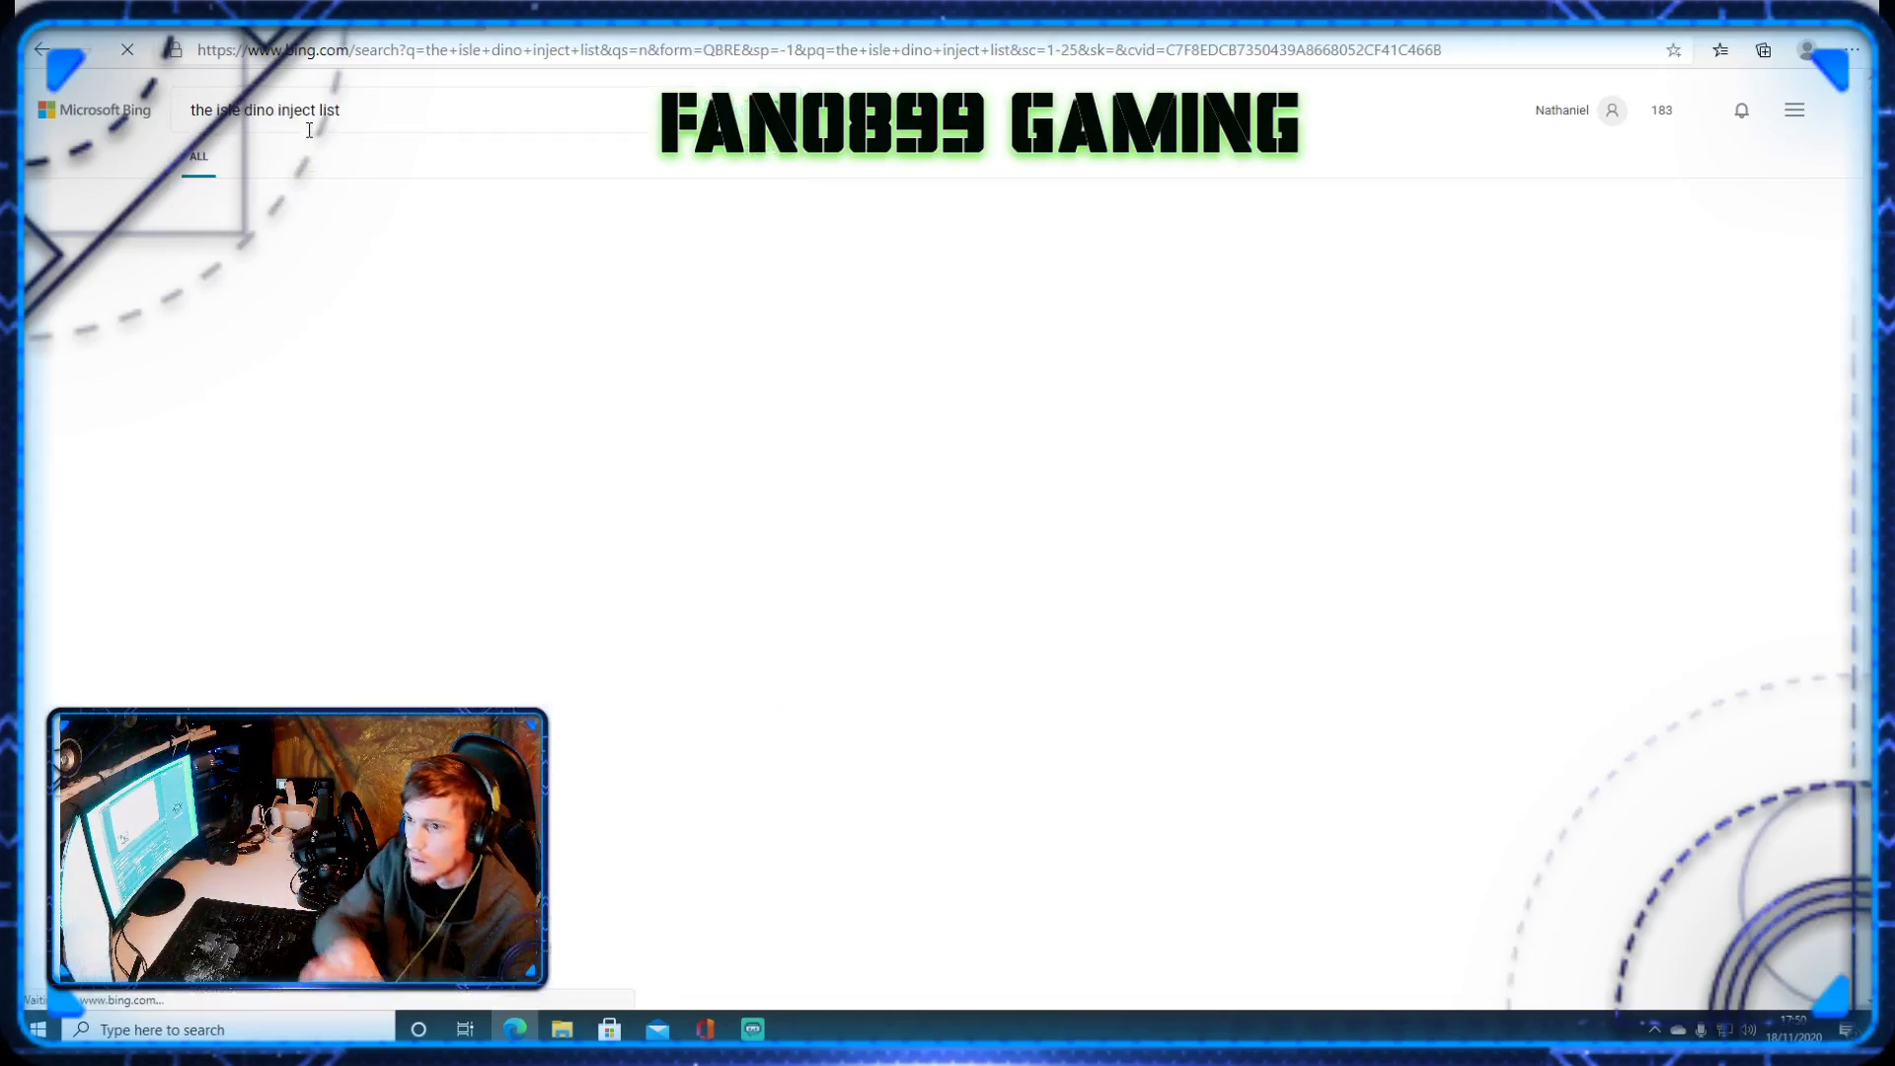
pyautogui.click(399, 239)
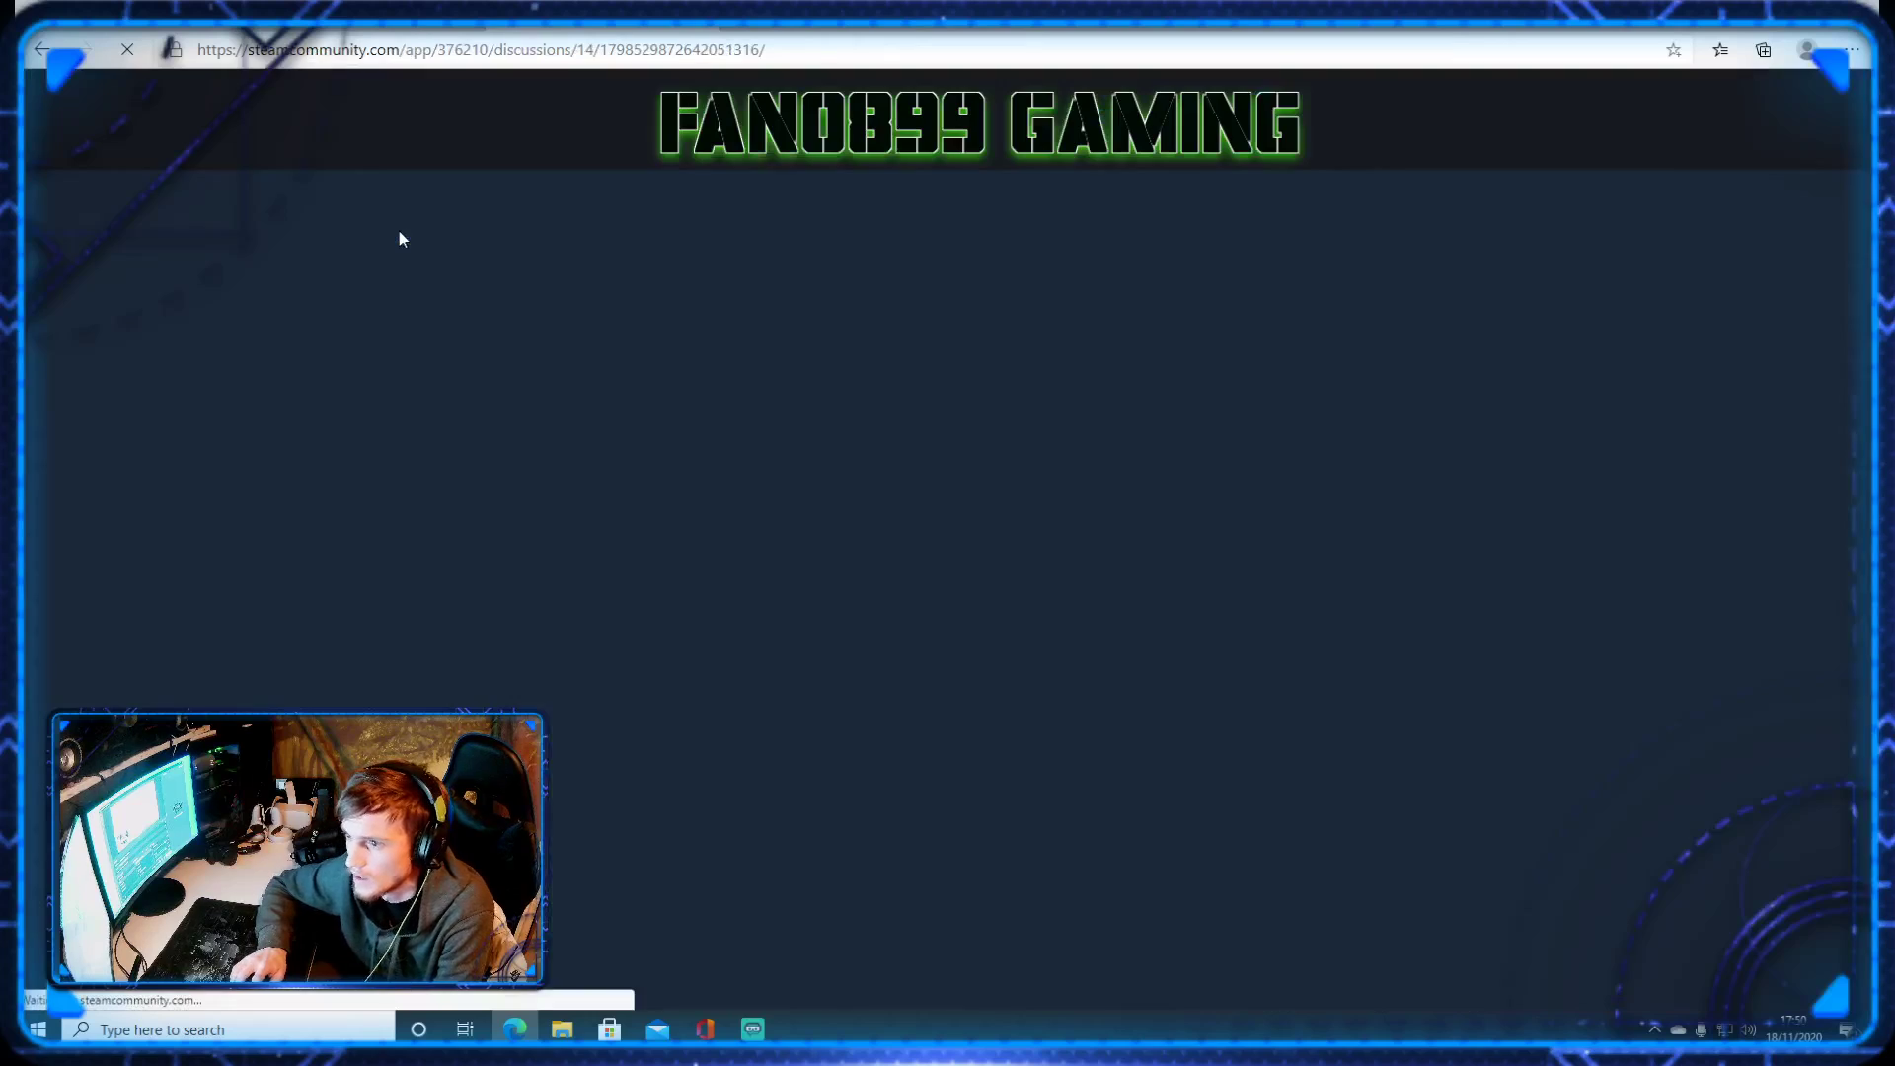
pyautogui.scroll(-1, 854, 768)
pyautogui.click(854, 768)
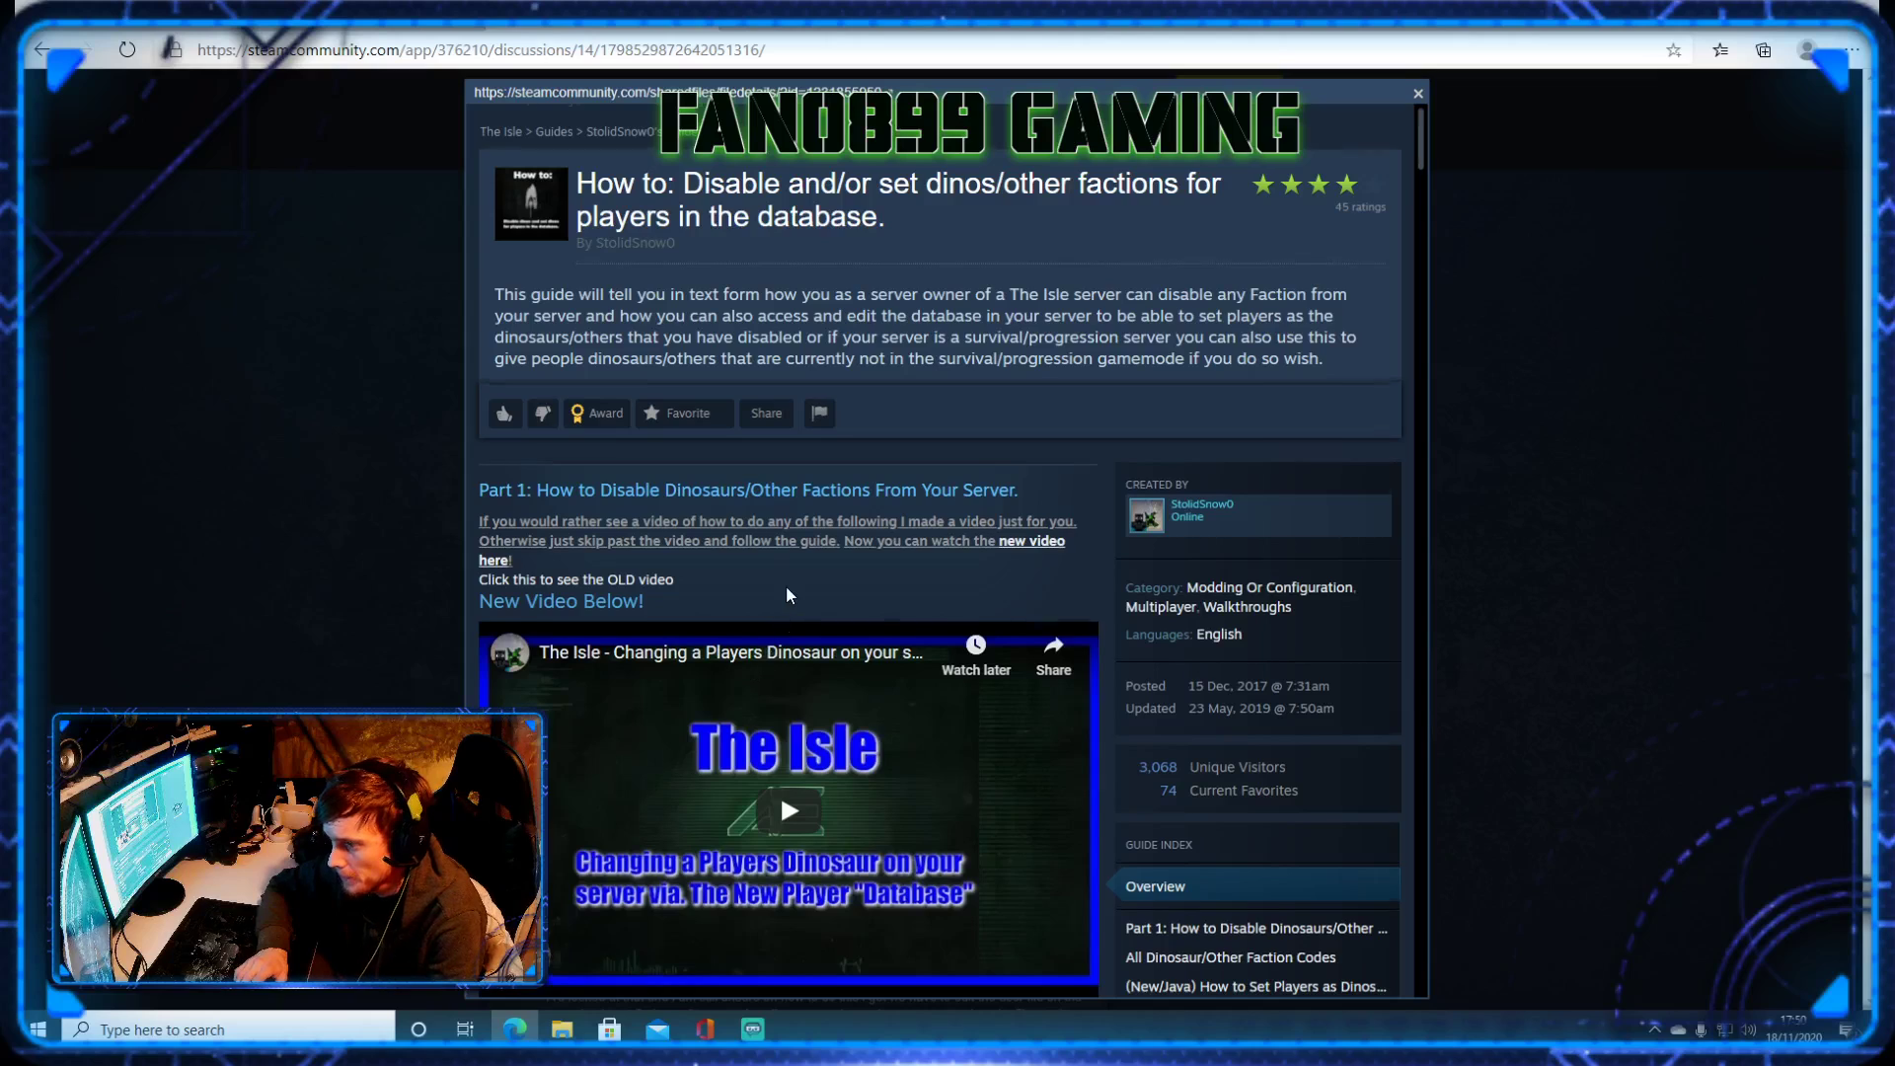
# Scroll the guide's faction lists, picking out the ShantJuv, Shant and HerreraJuv dino codes
pyautogui.scroll(-10, 786, 594)
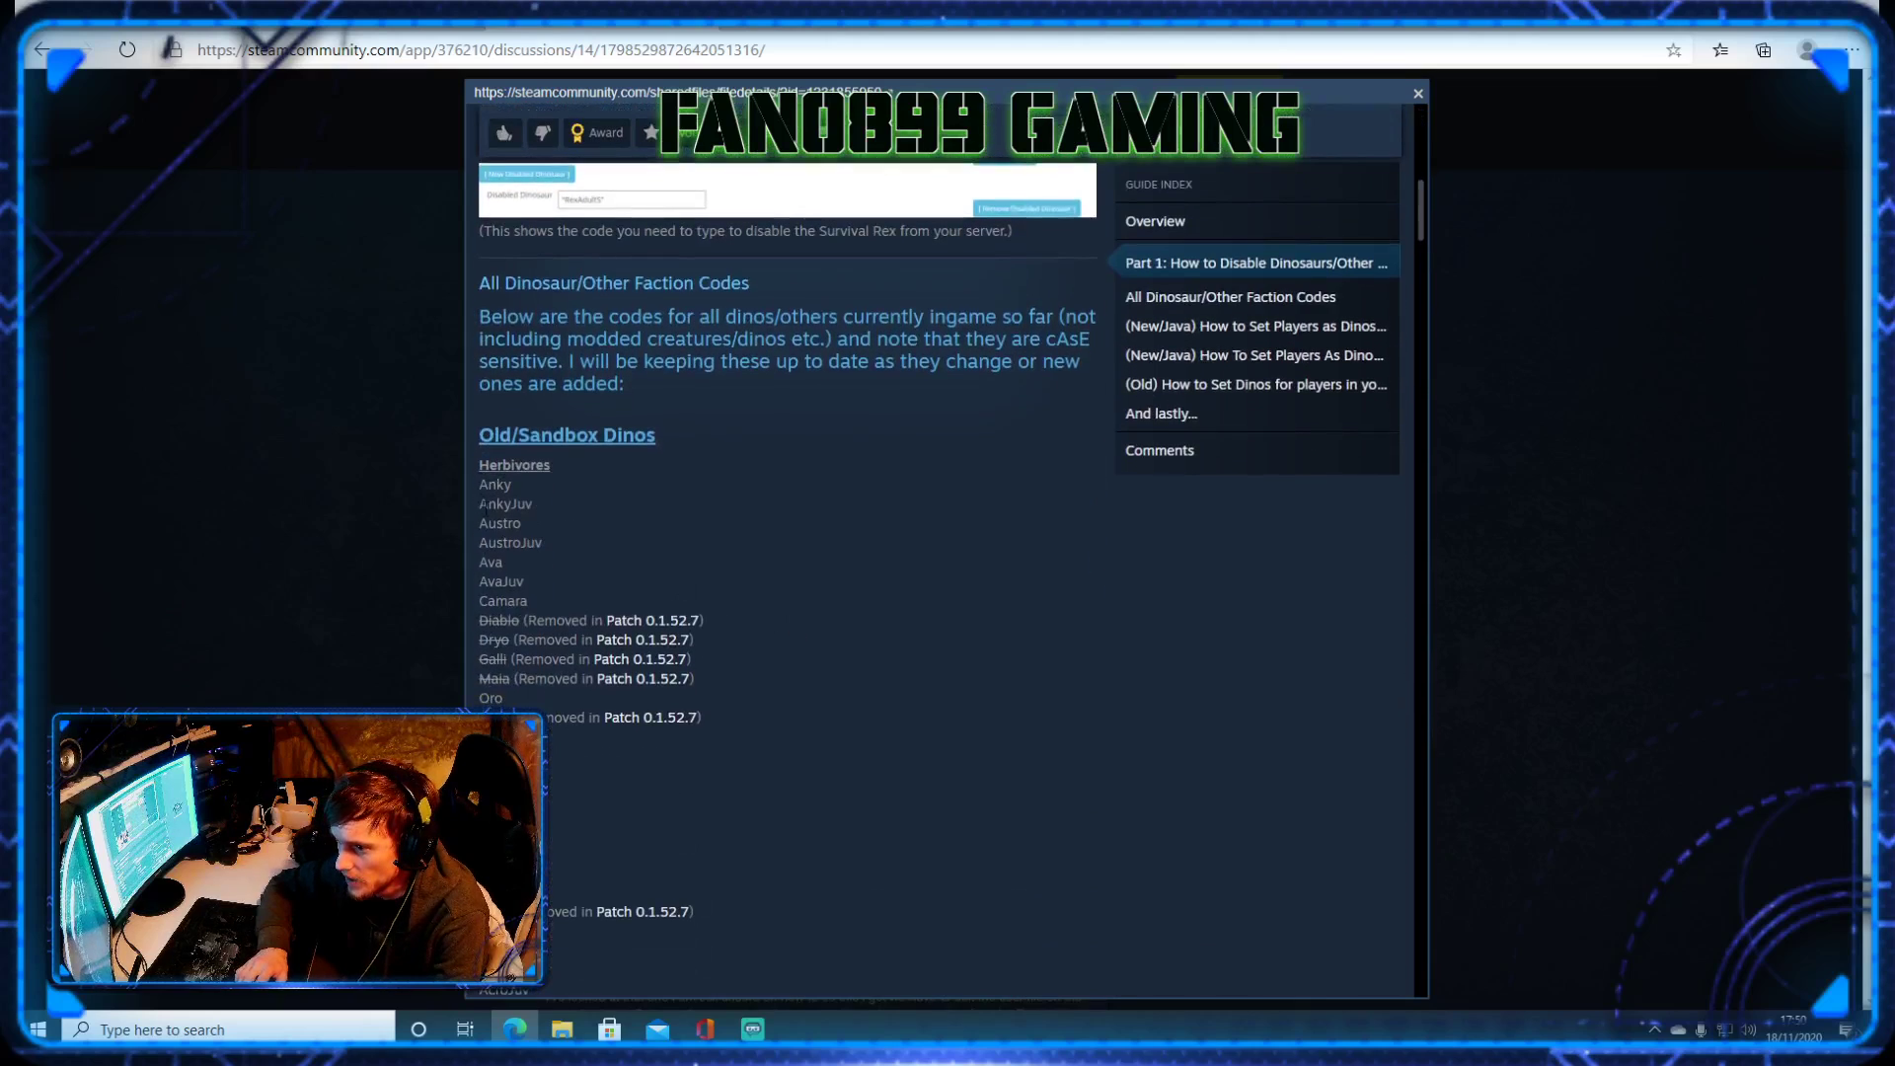
pyautogui.scroll(-3, 484, 505)
pyautogui.scroll(-1, 563, 650)
pyautogui.moveTo(480, 413); pyautogui.dragTo(554, 419)
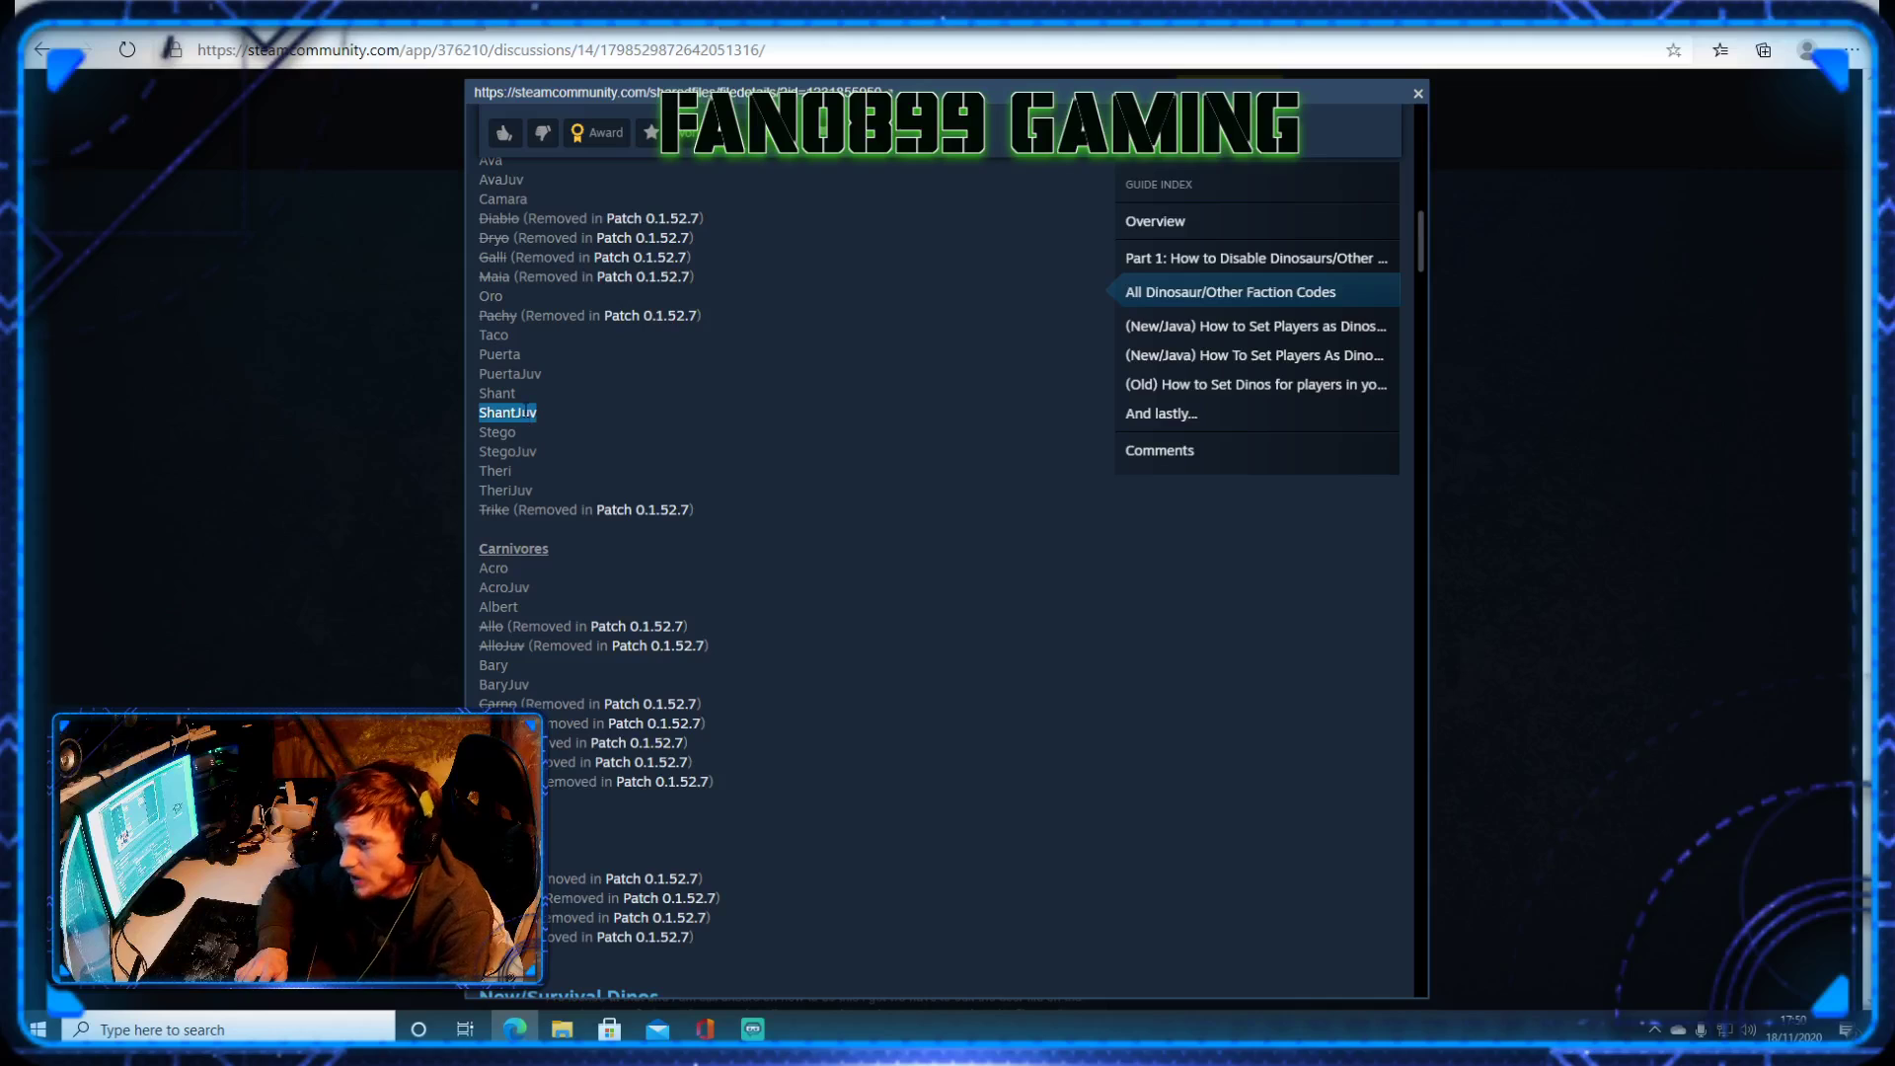
pyautogui.moveTo(521, 394); pyautogui.dragTo(487, 394)
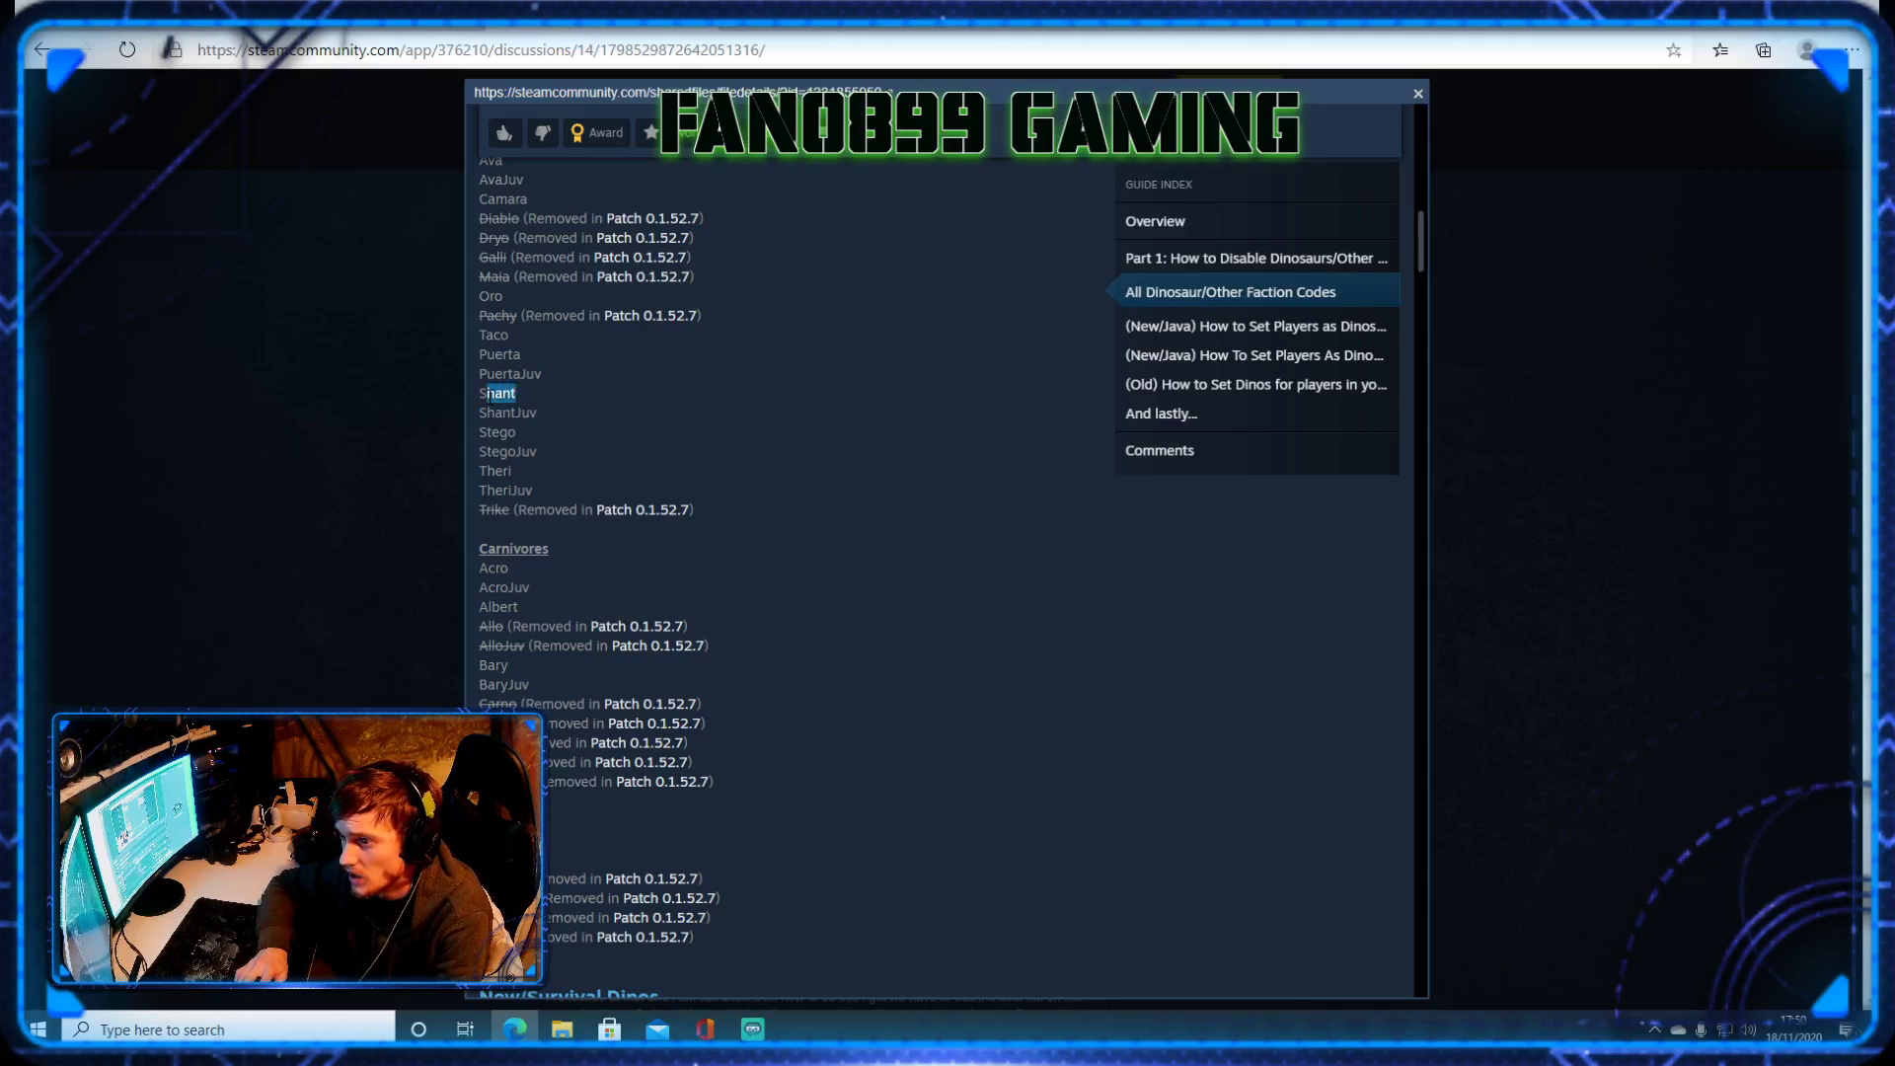
pyautogui.click(553, 434)
pyautogui.scroll(-3, 558, 440)
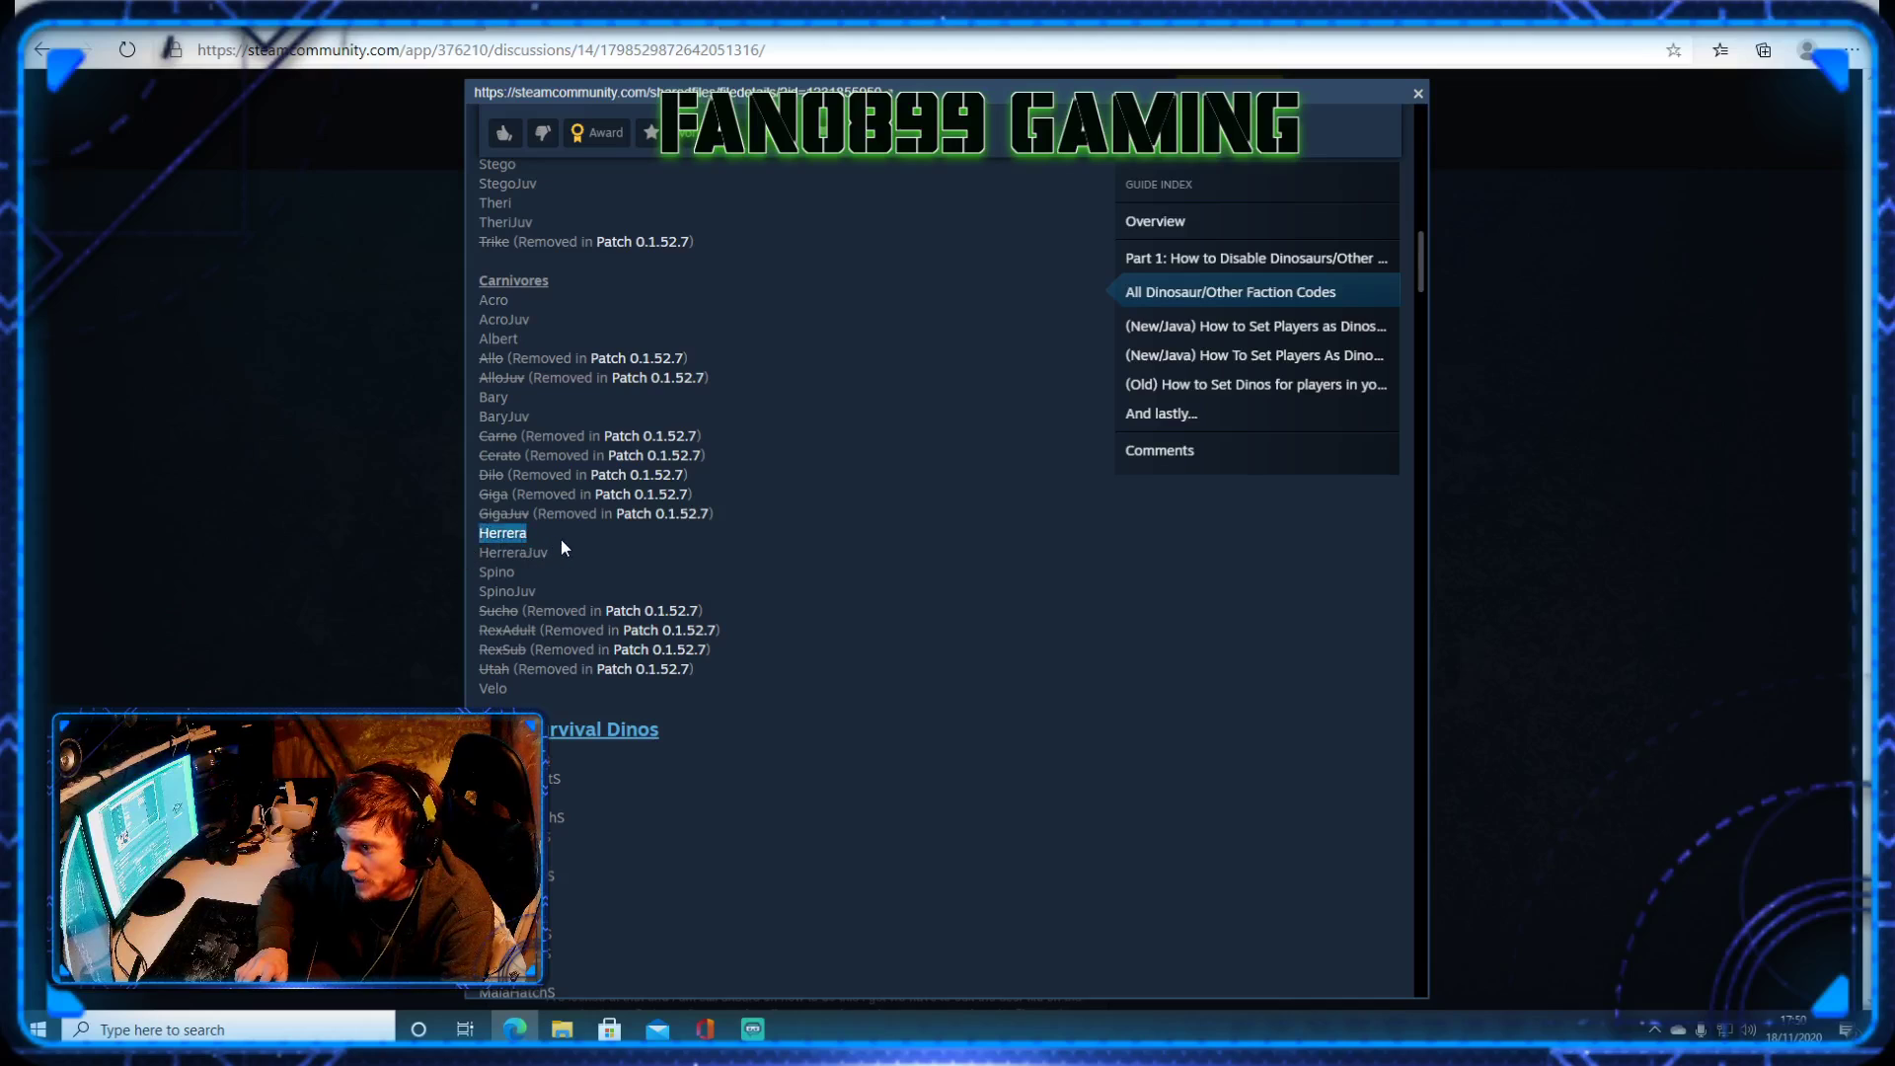
pyautogui.moveTo(491, 563)
pyautogui.mouseDown()
pyautogui.moveTo(547, 560)
pyautogui.moveTo(484, 562)
pyautogui.mouseUp()
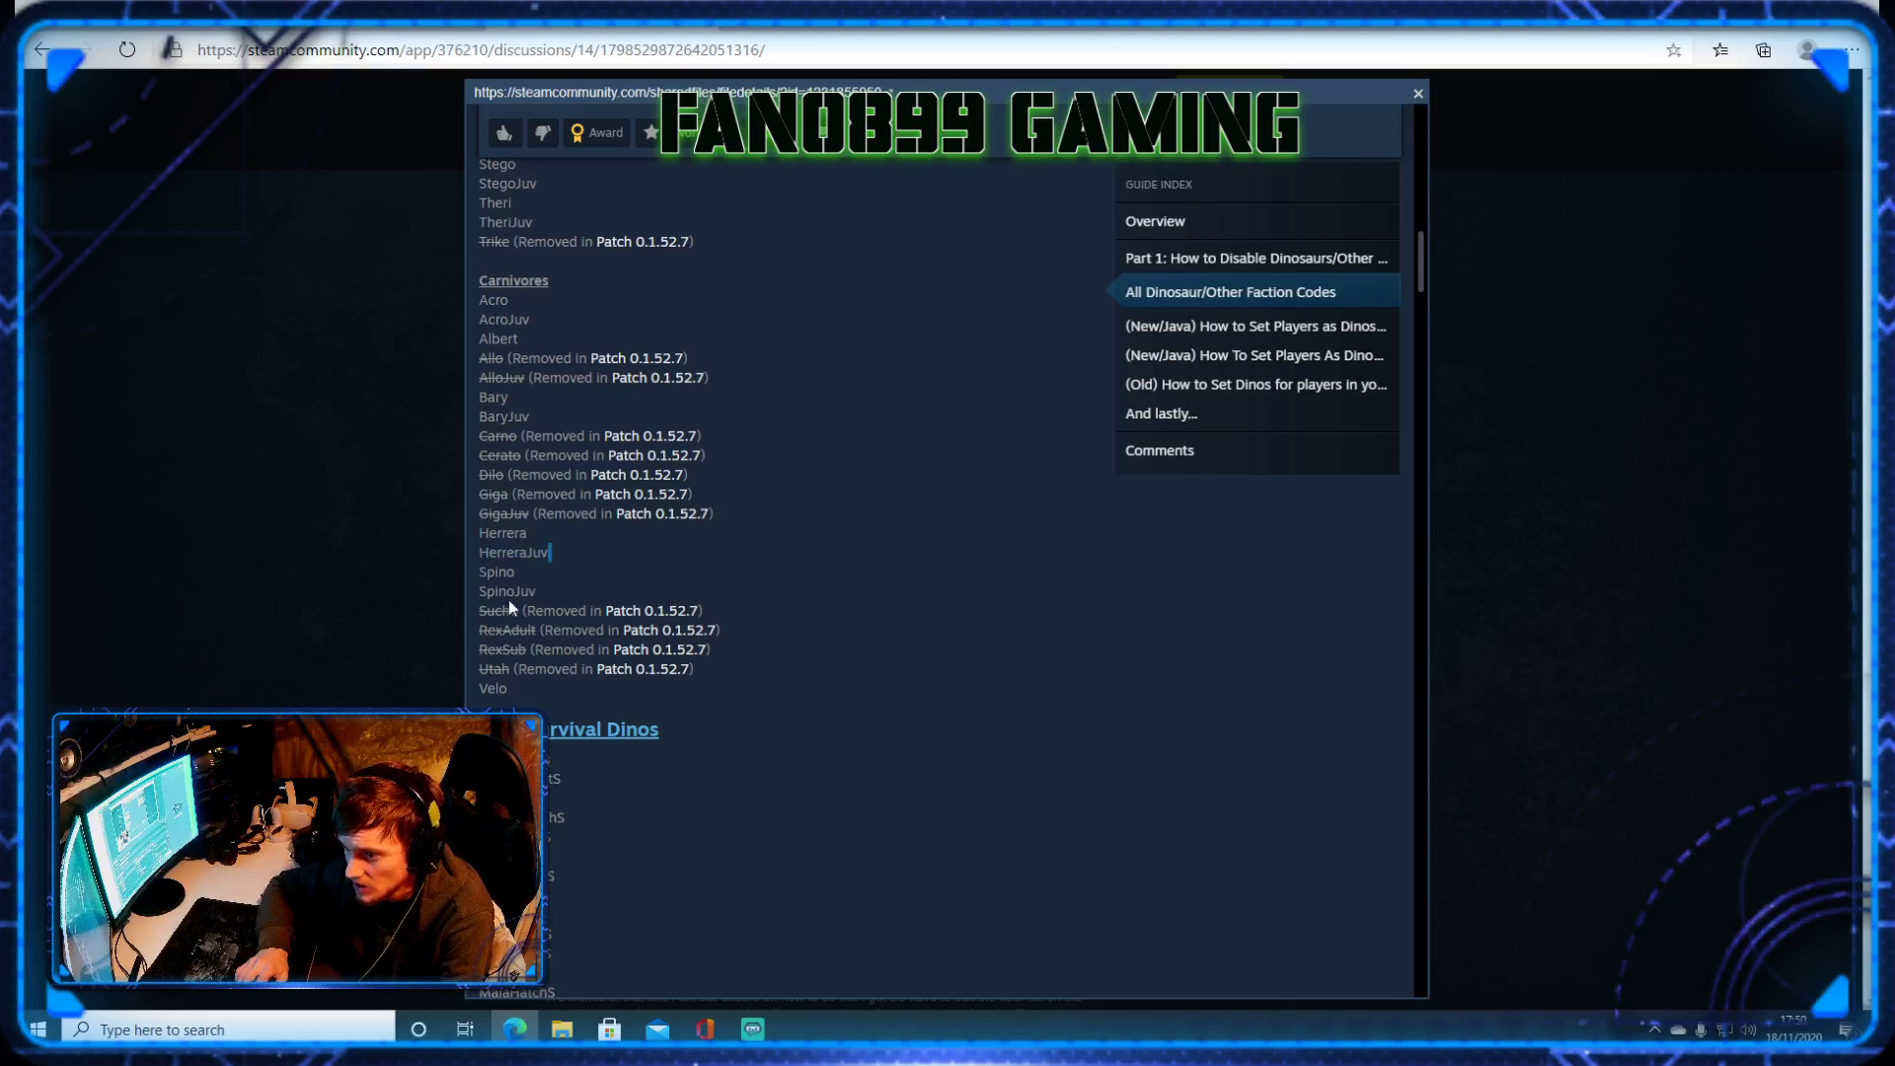
# Scroll back up through the guide and switch to the PingPerfect game panel tab
pyautogui.scroll(-8, 513, 612)
pyautogui.scroll(-5, 532, 660)
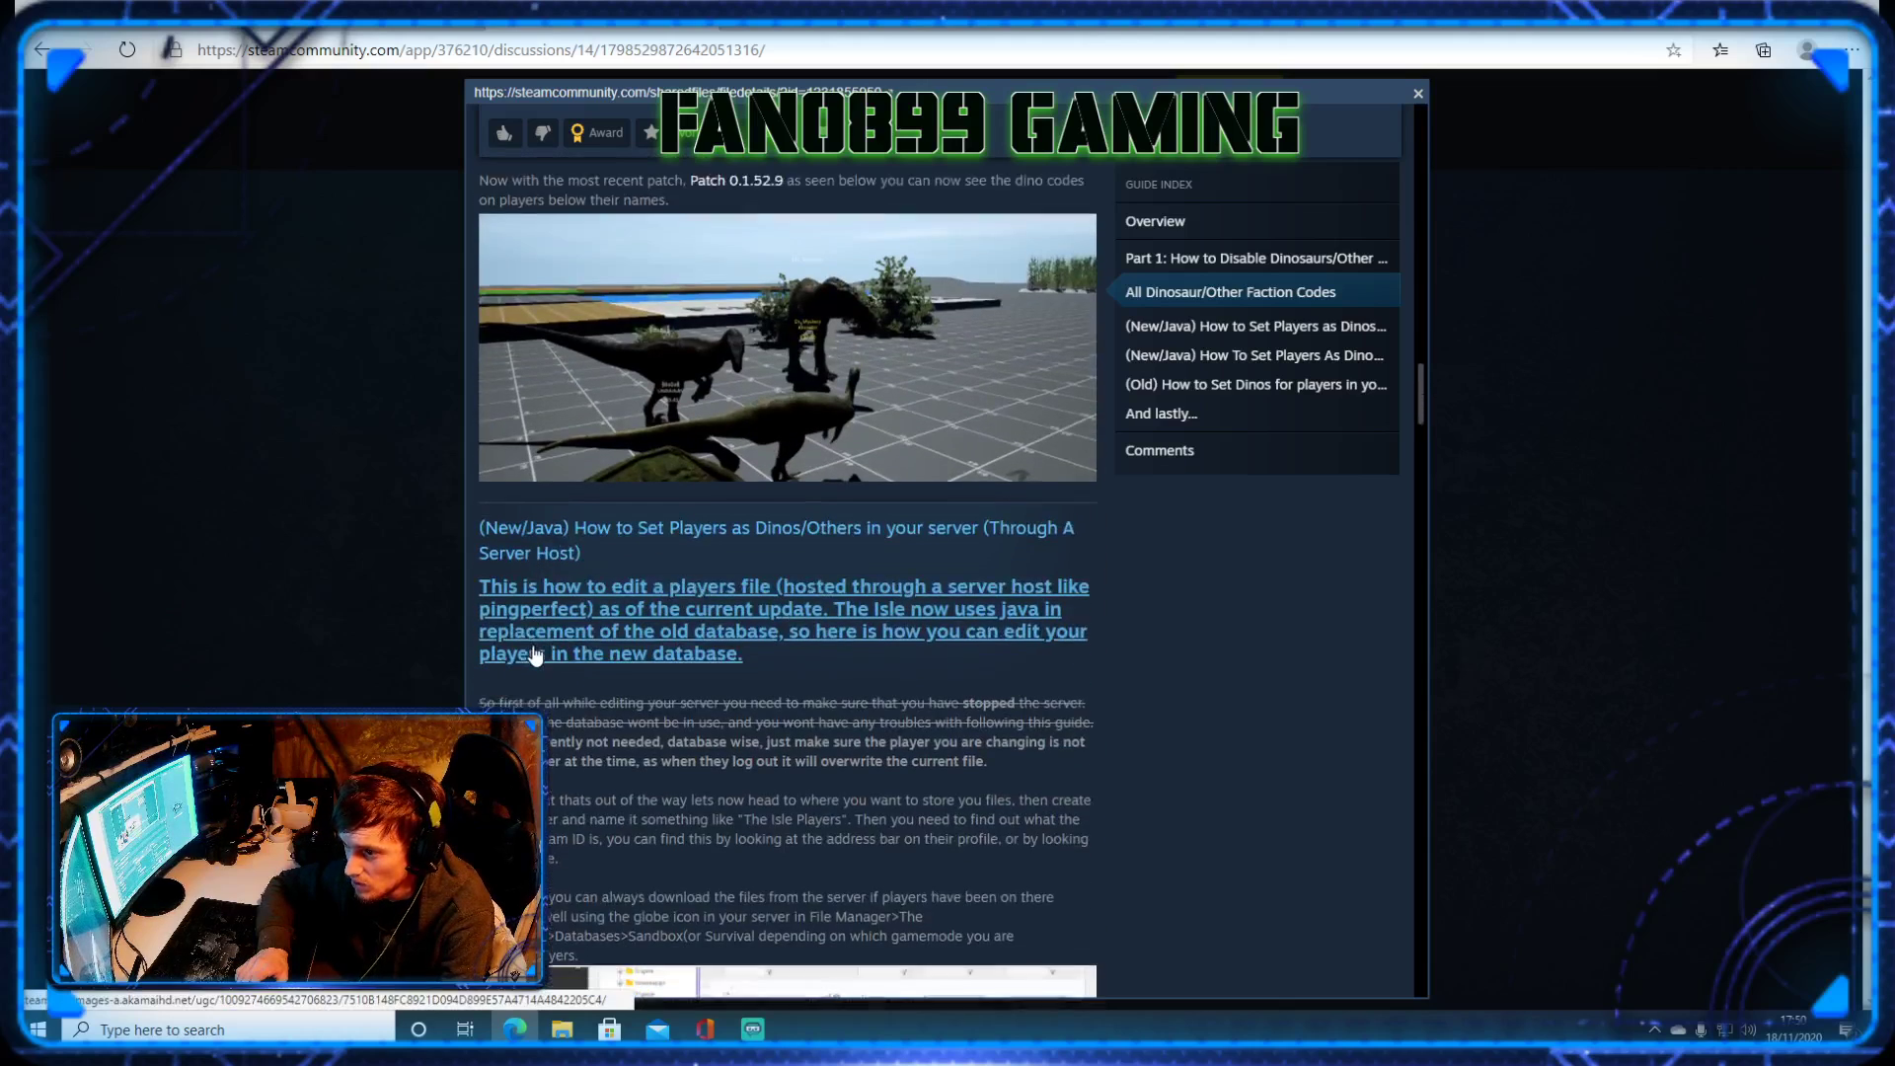
pyautogui.scroll(6, 542, 642)
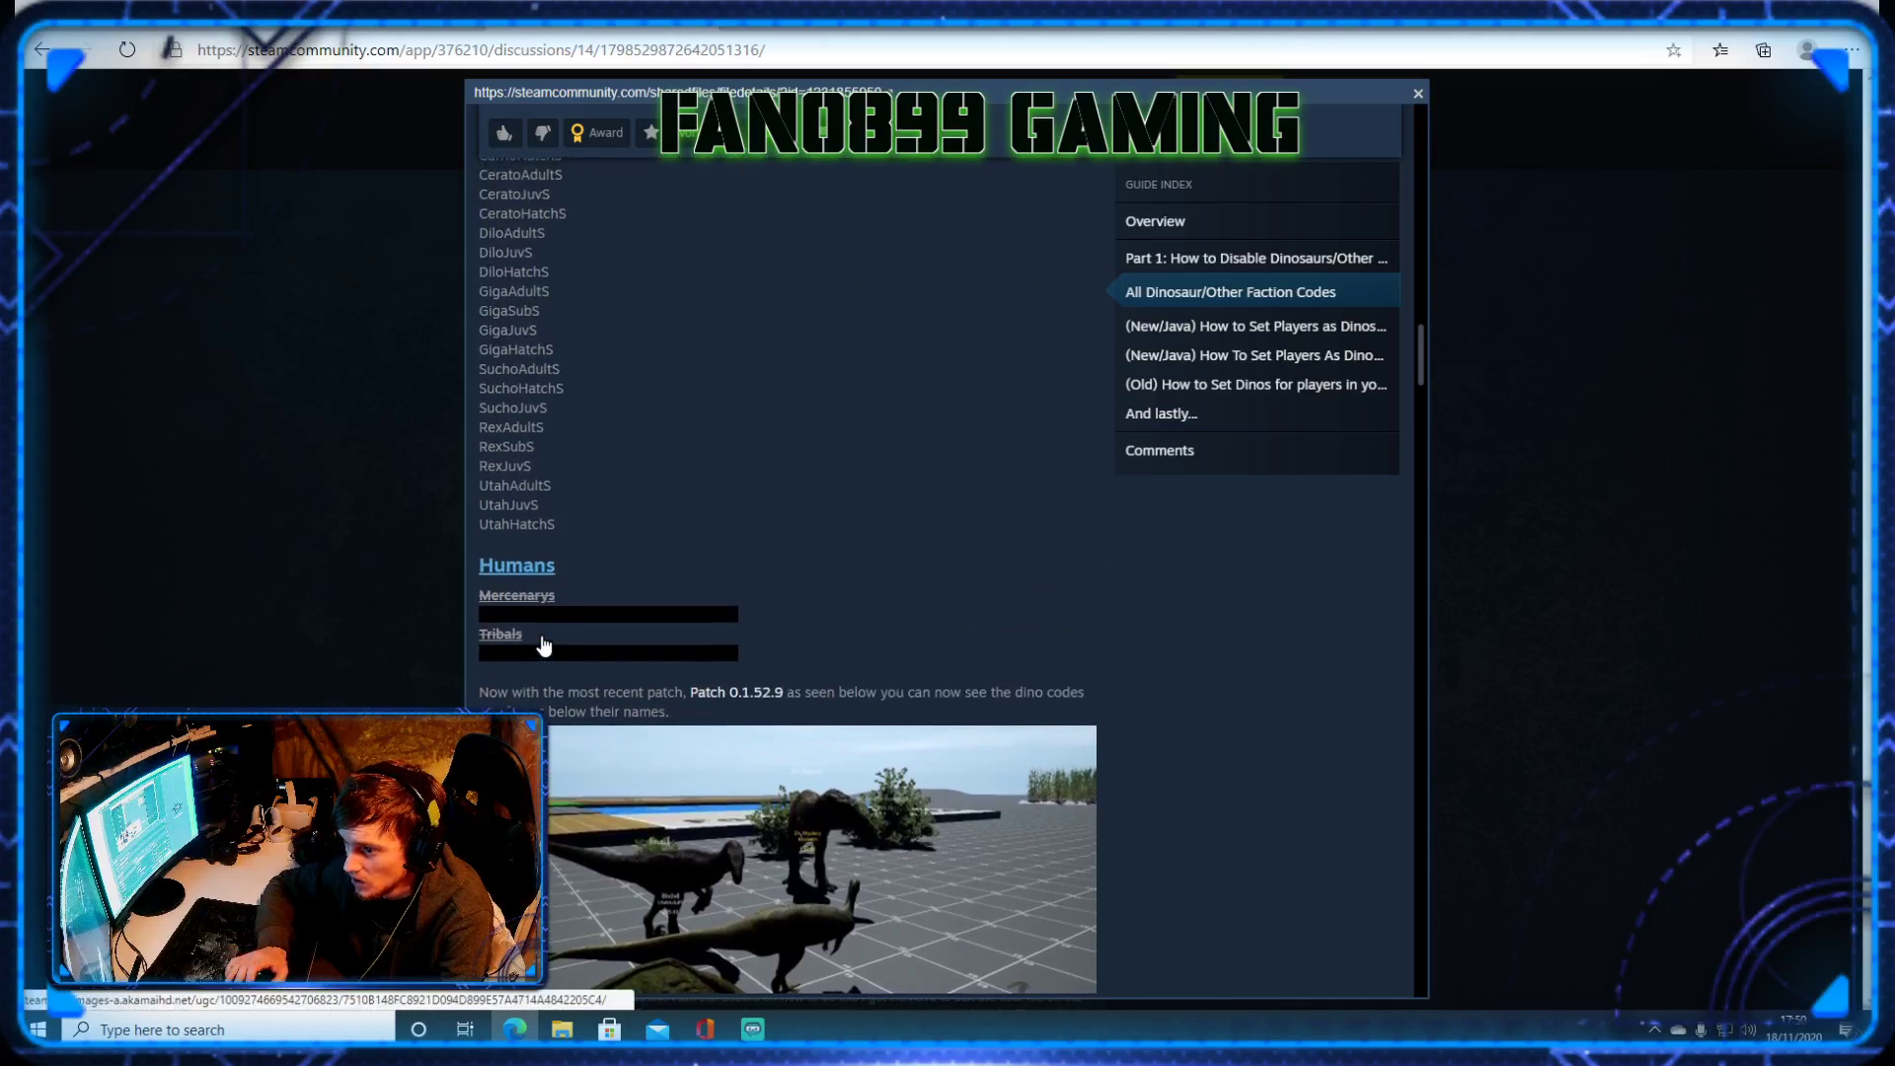
pyautogui.scroll(3, 542, 643)
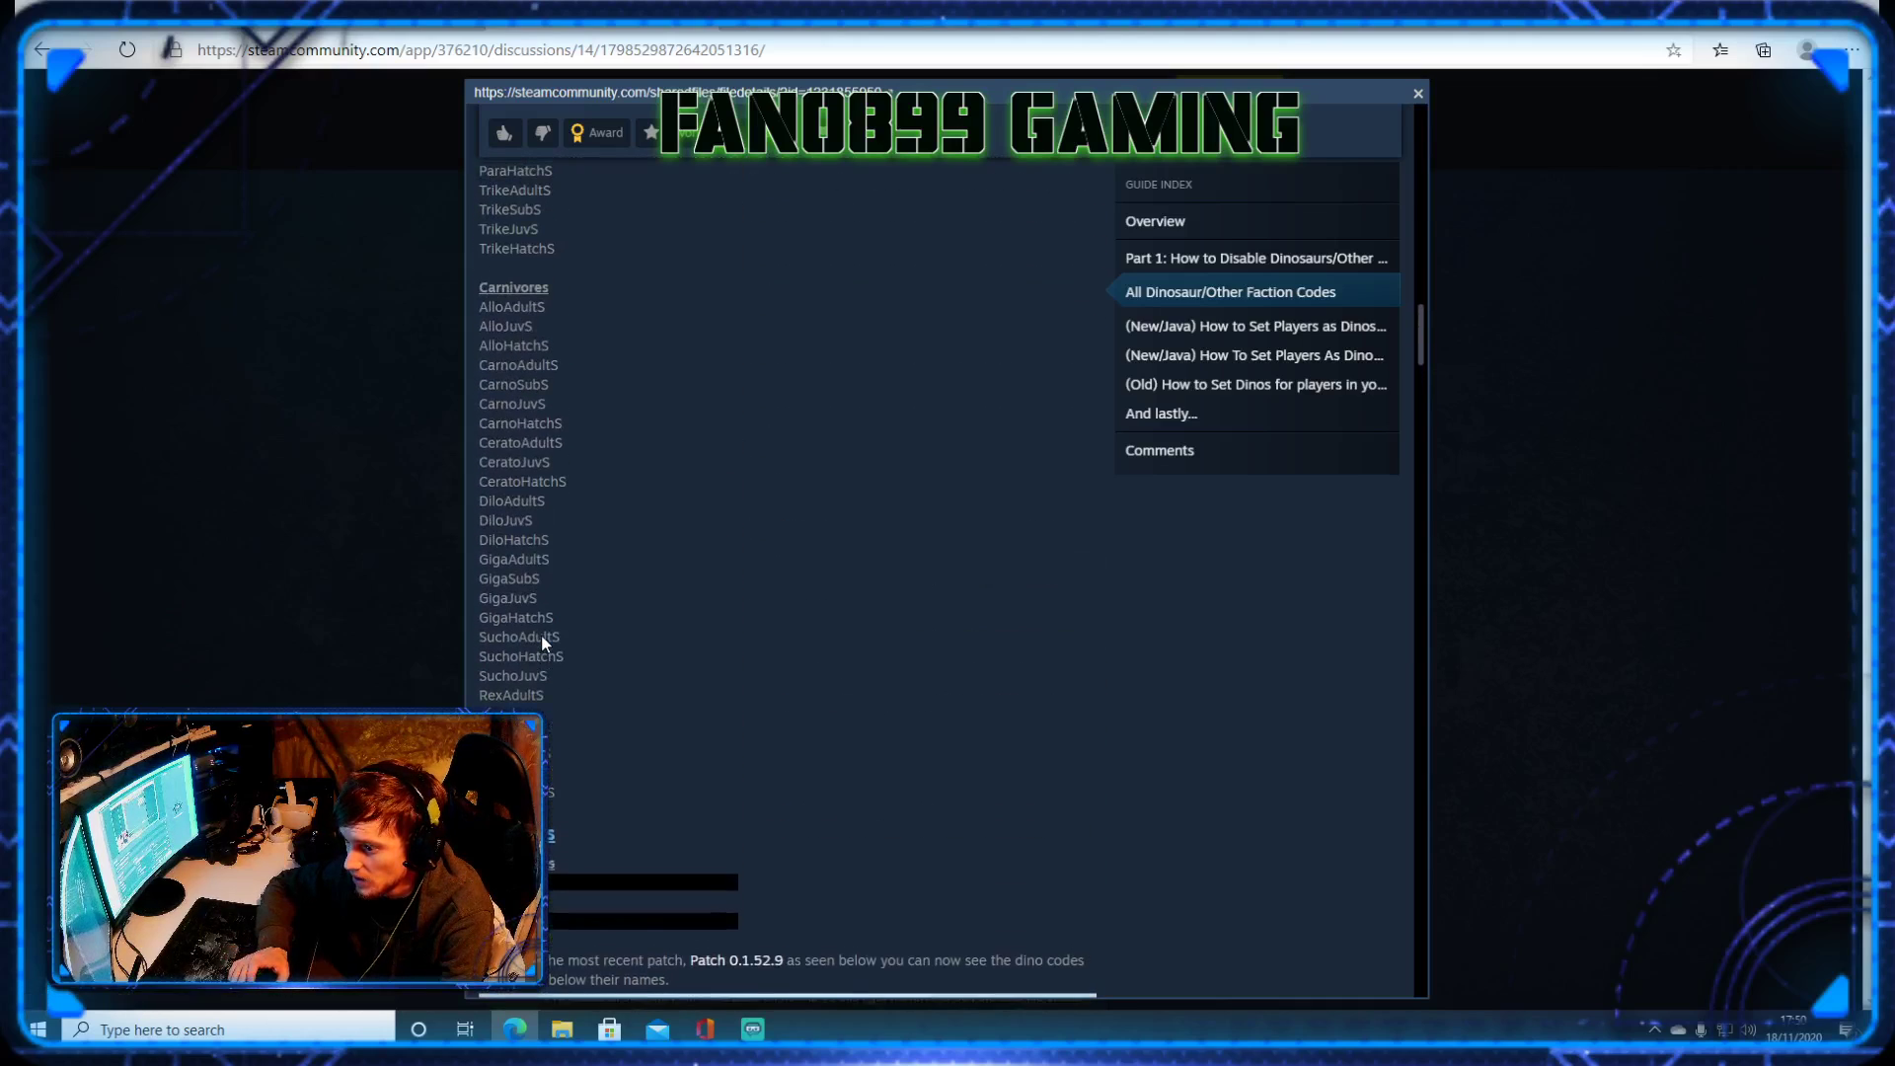
pyautogui.scroll(15, 541, 633)
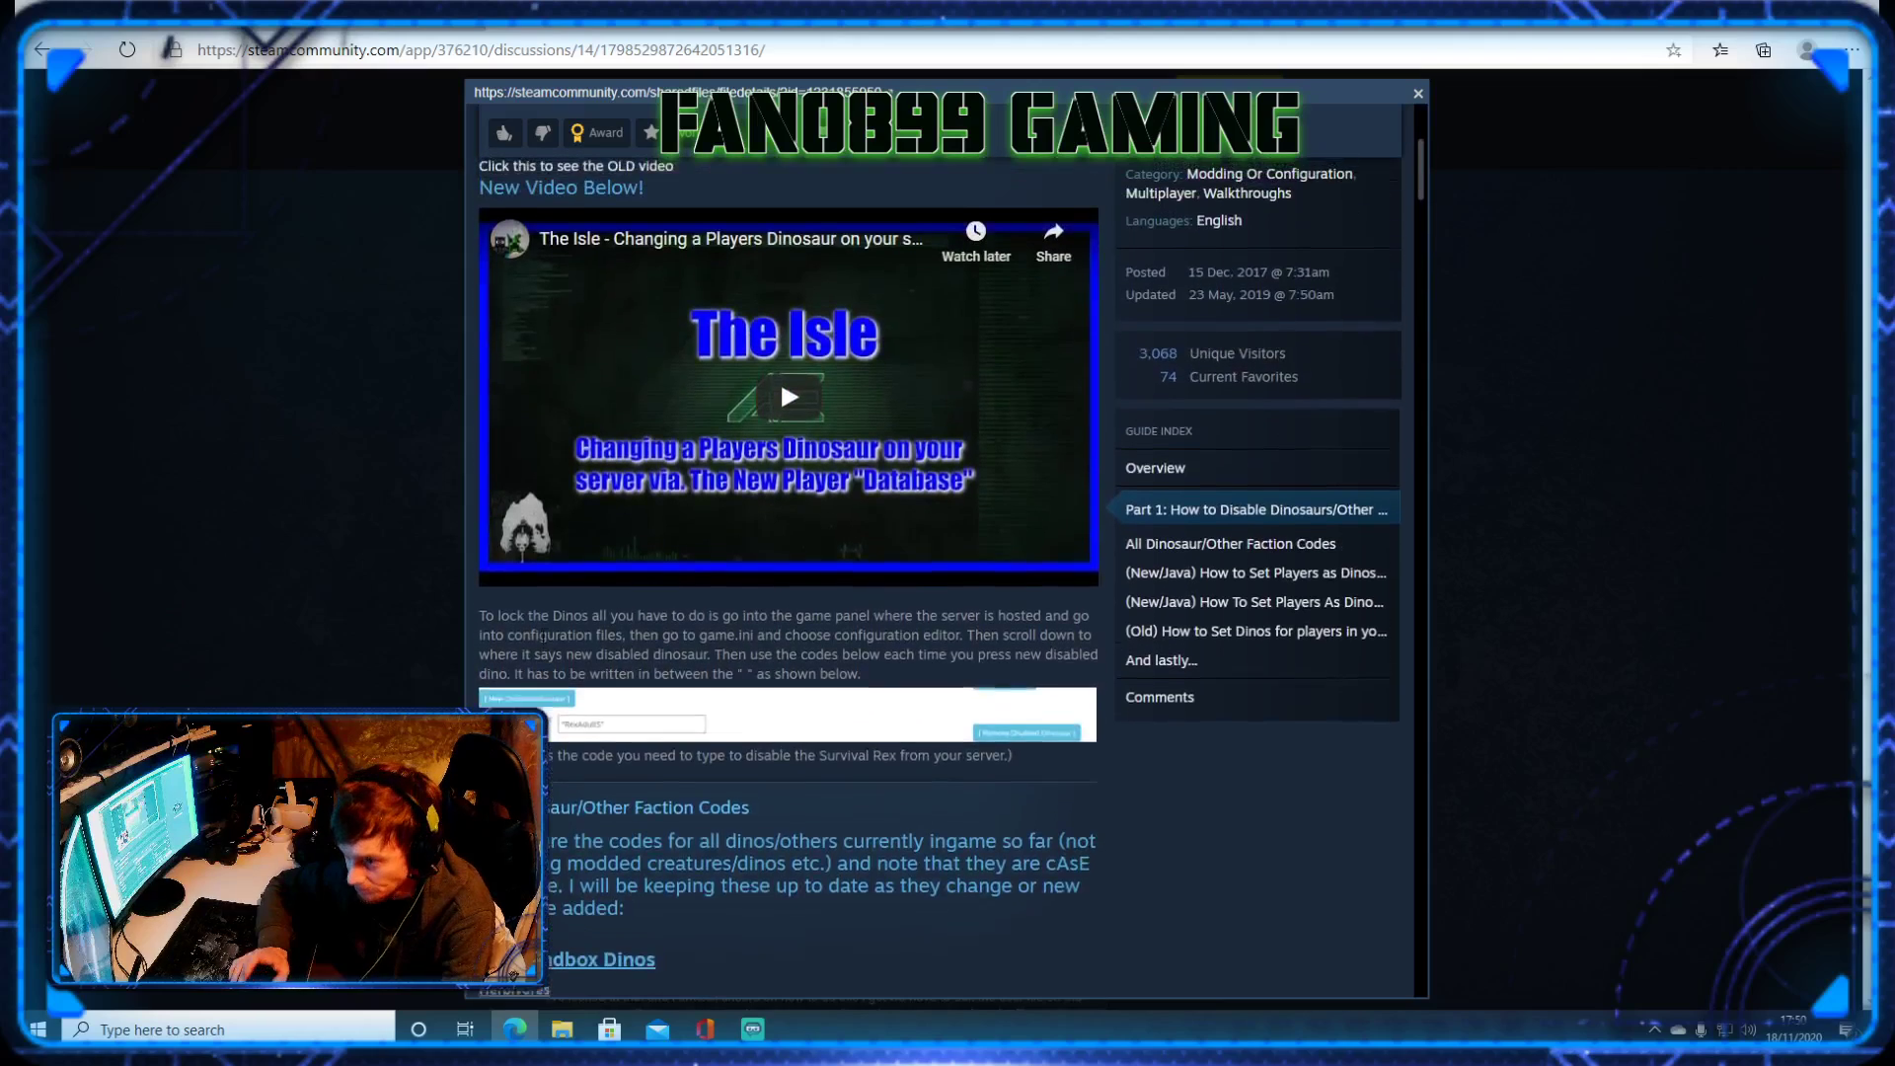
pyautogui.scroll(4, 541, 642)
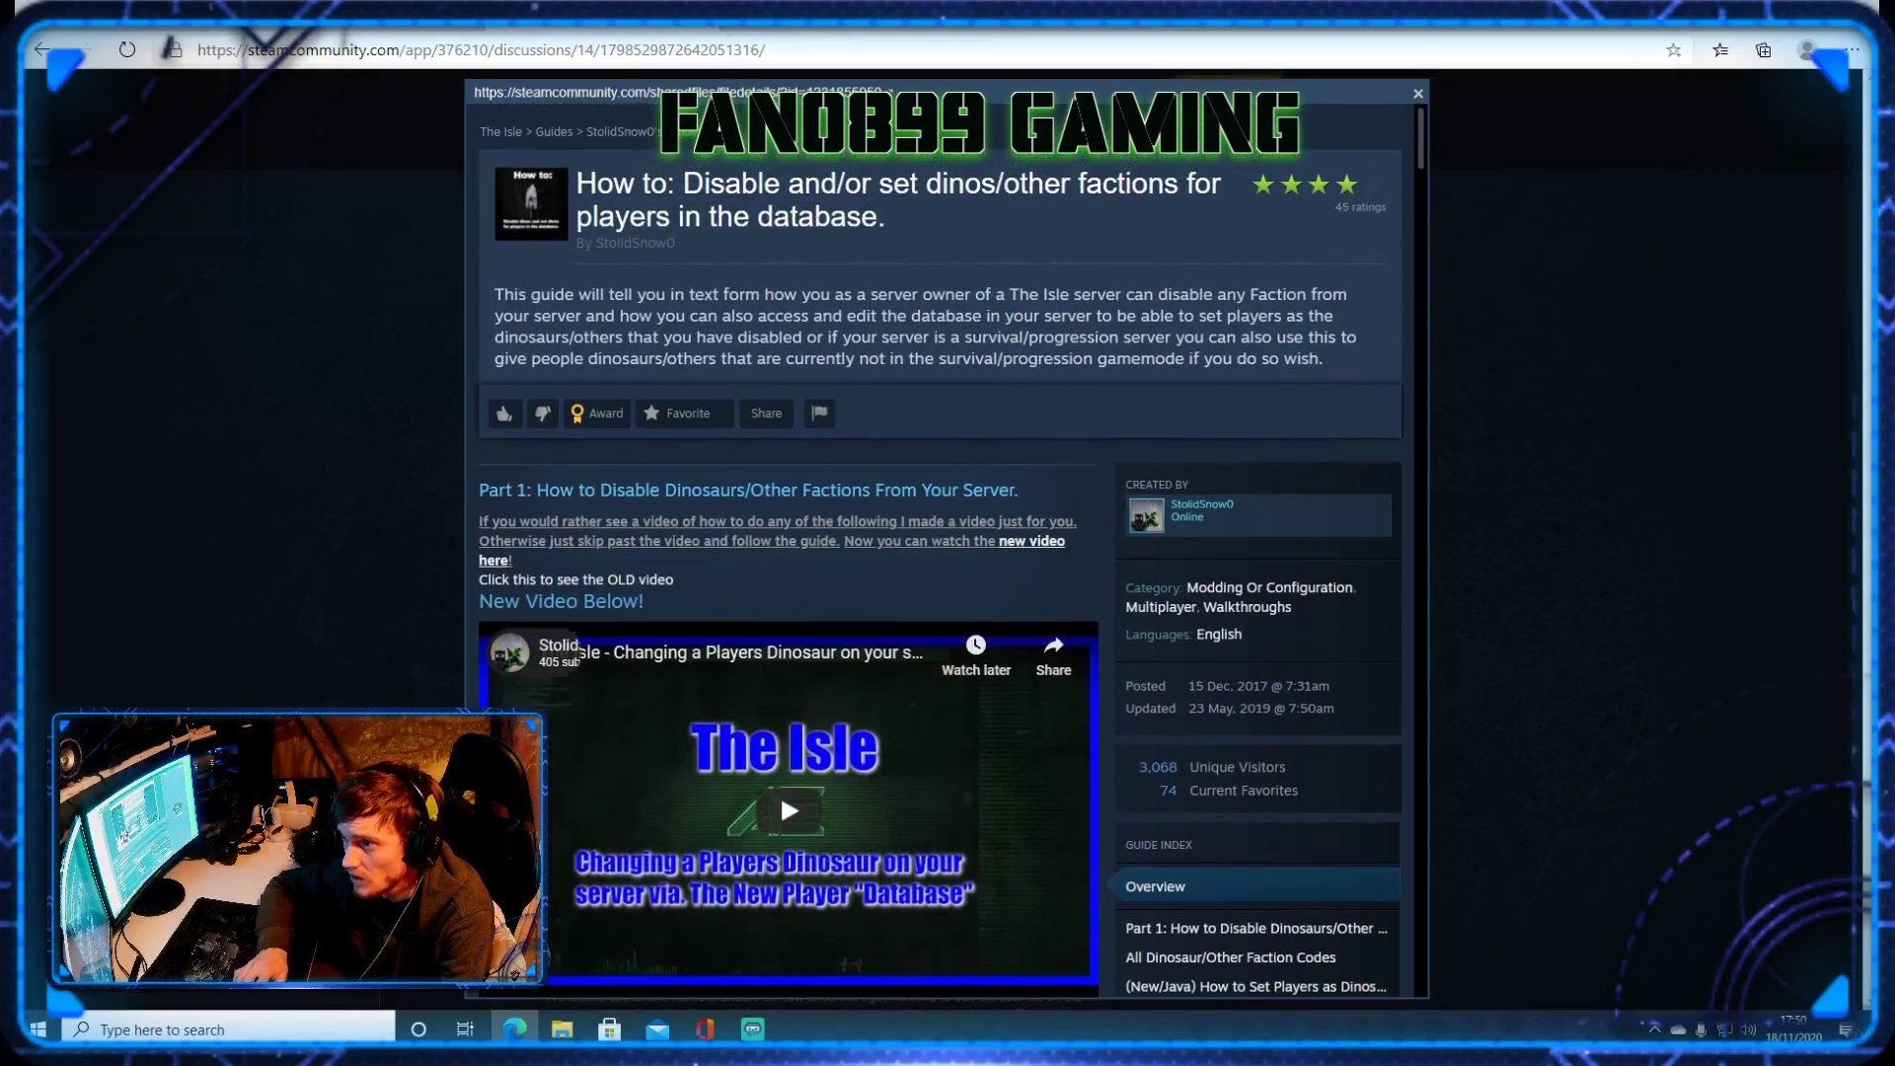
pyautogui.hotkey('ctrl', 'tab')
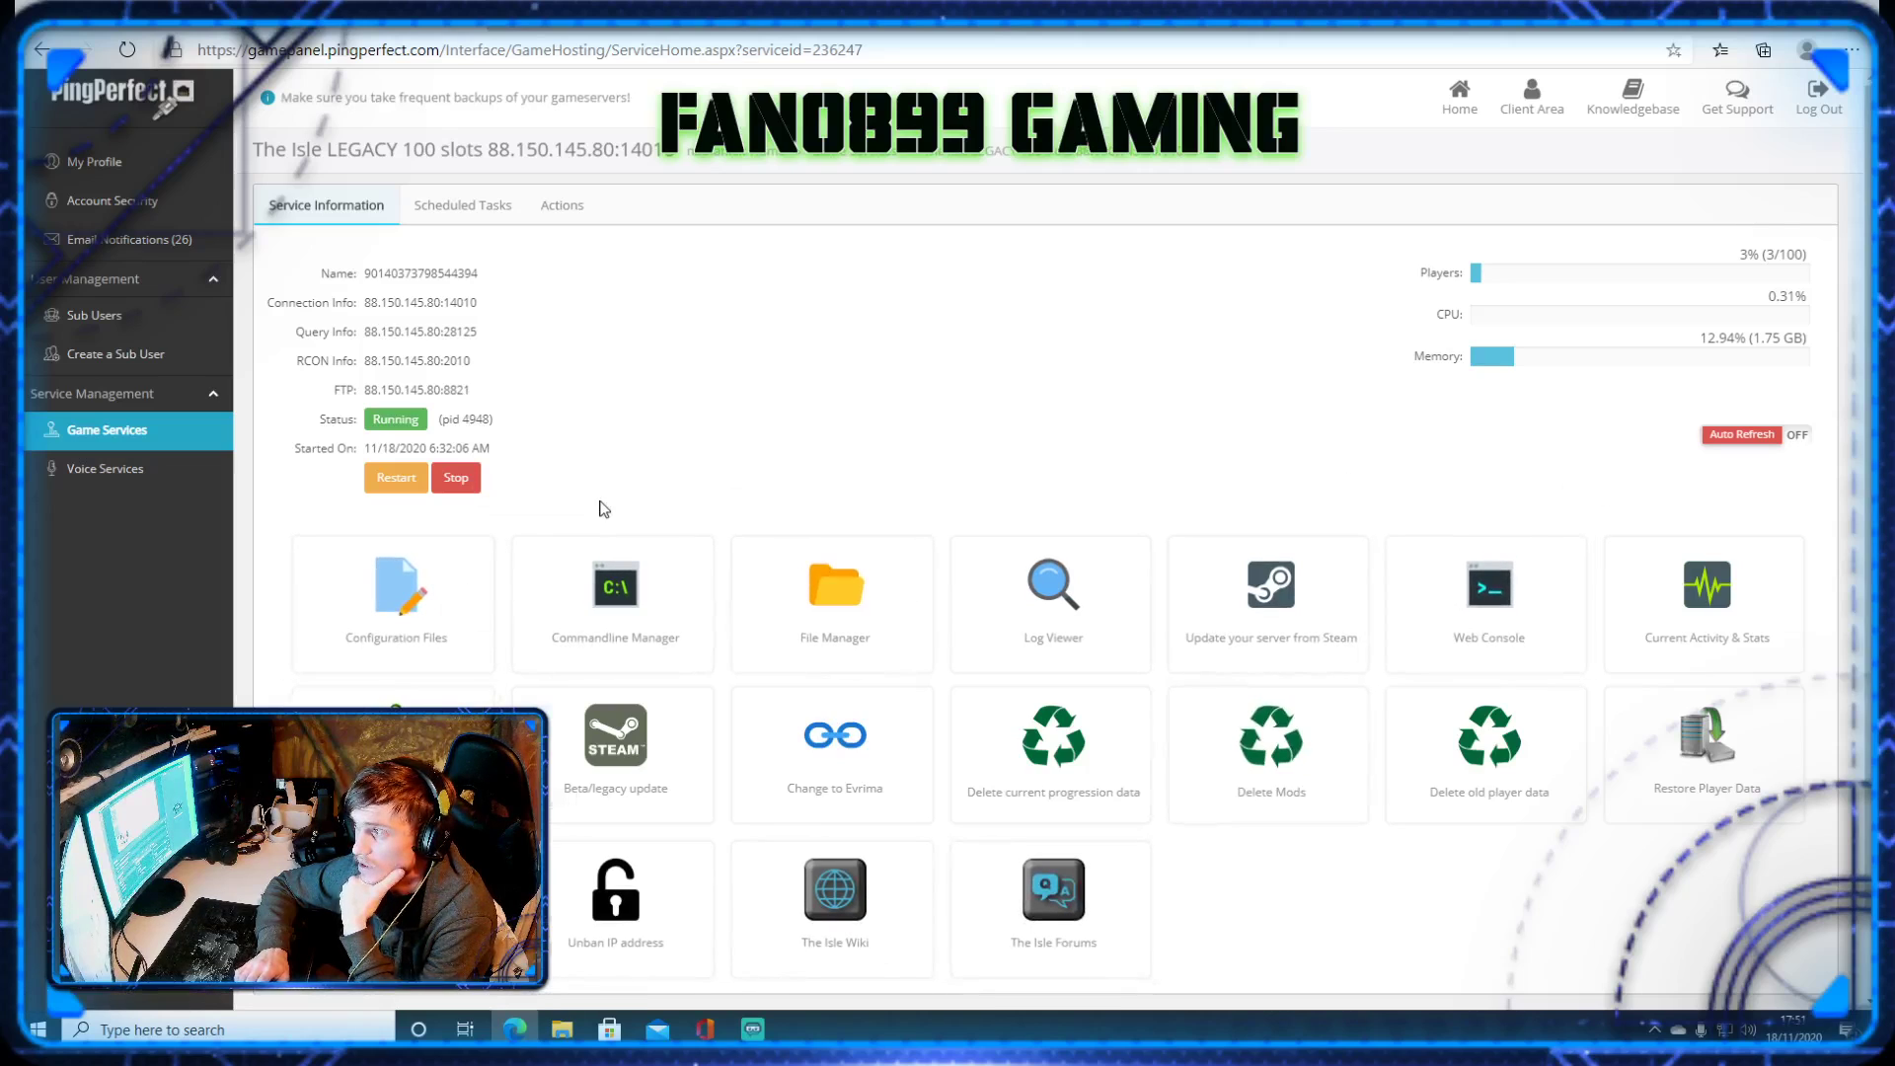
# Open Upgrade/Downgrade Options from The Isle server's Manage Product page (100 slots, UK - London, 7GB)
pyautogui.scroll(-1, 597, 509)
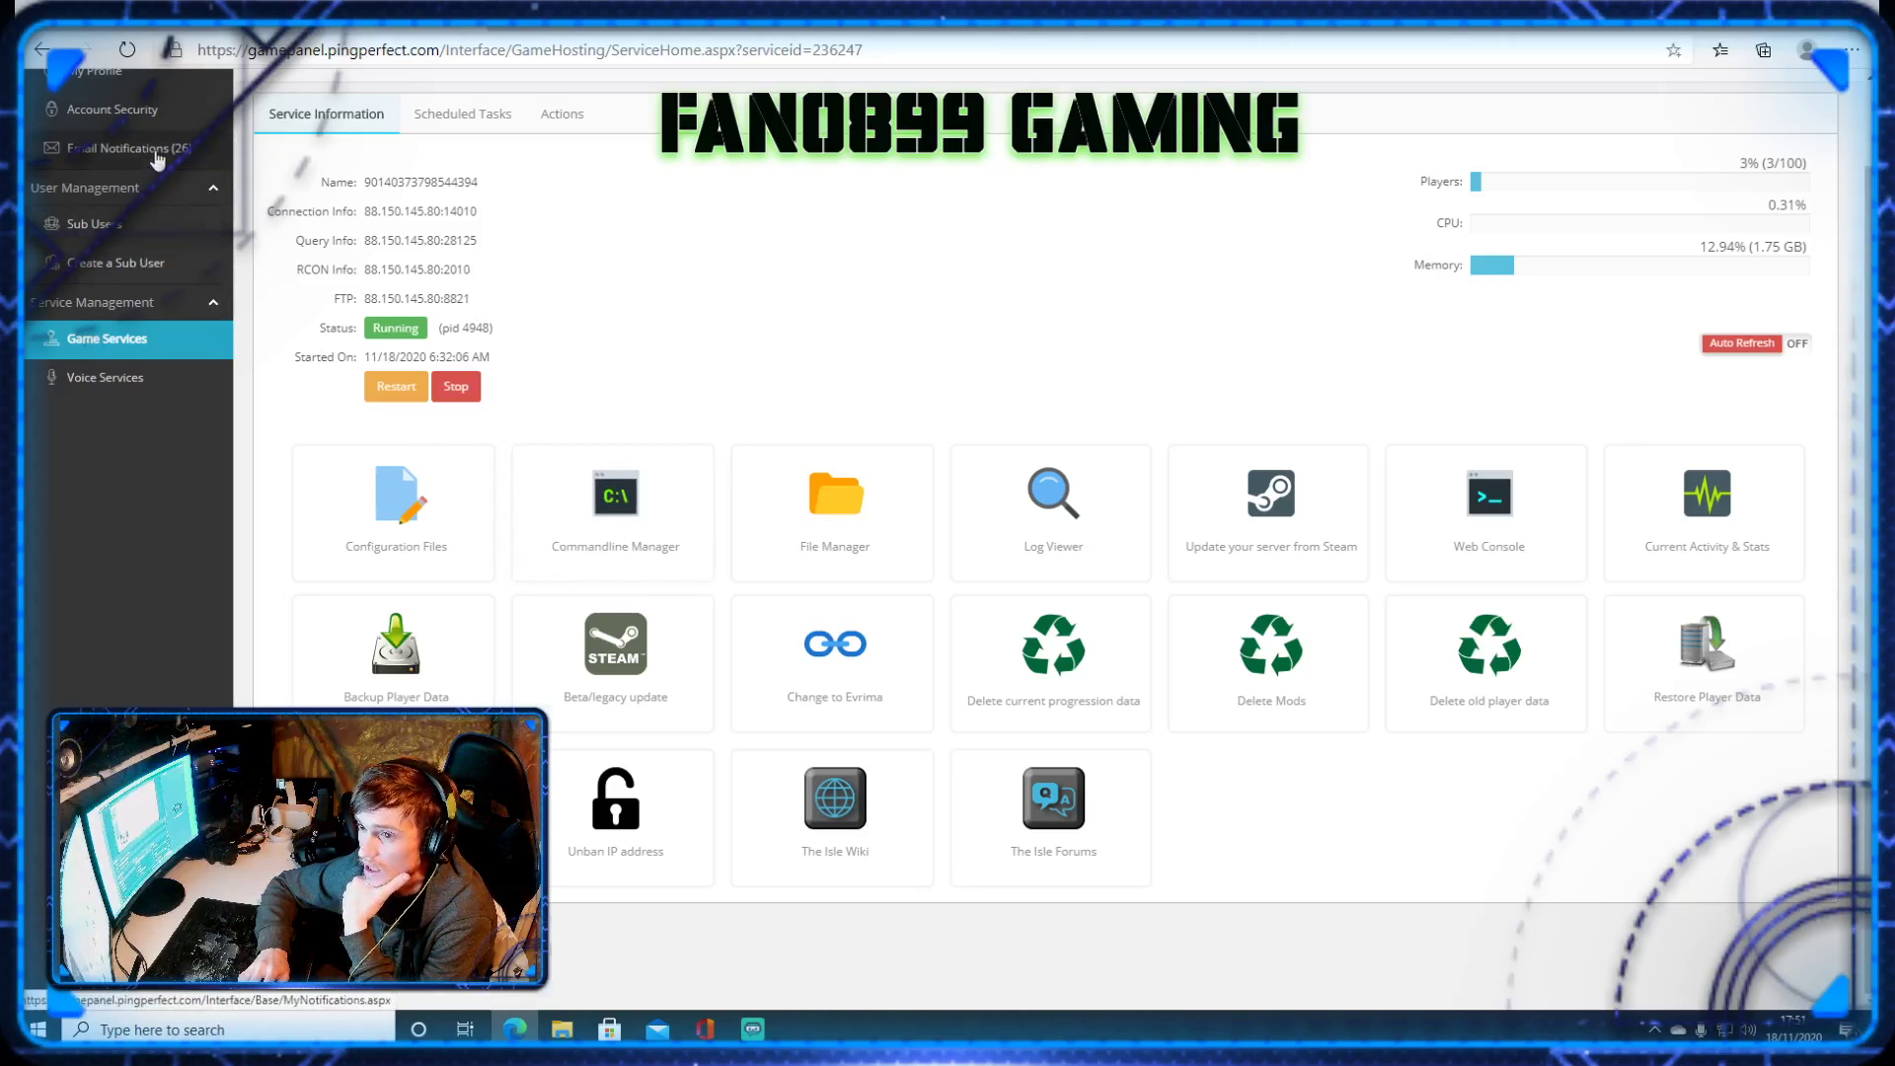
pyautogui.hotkey('alt', 'Left')
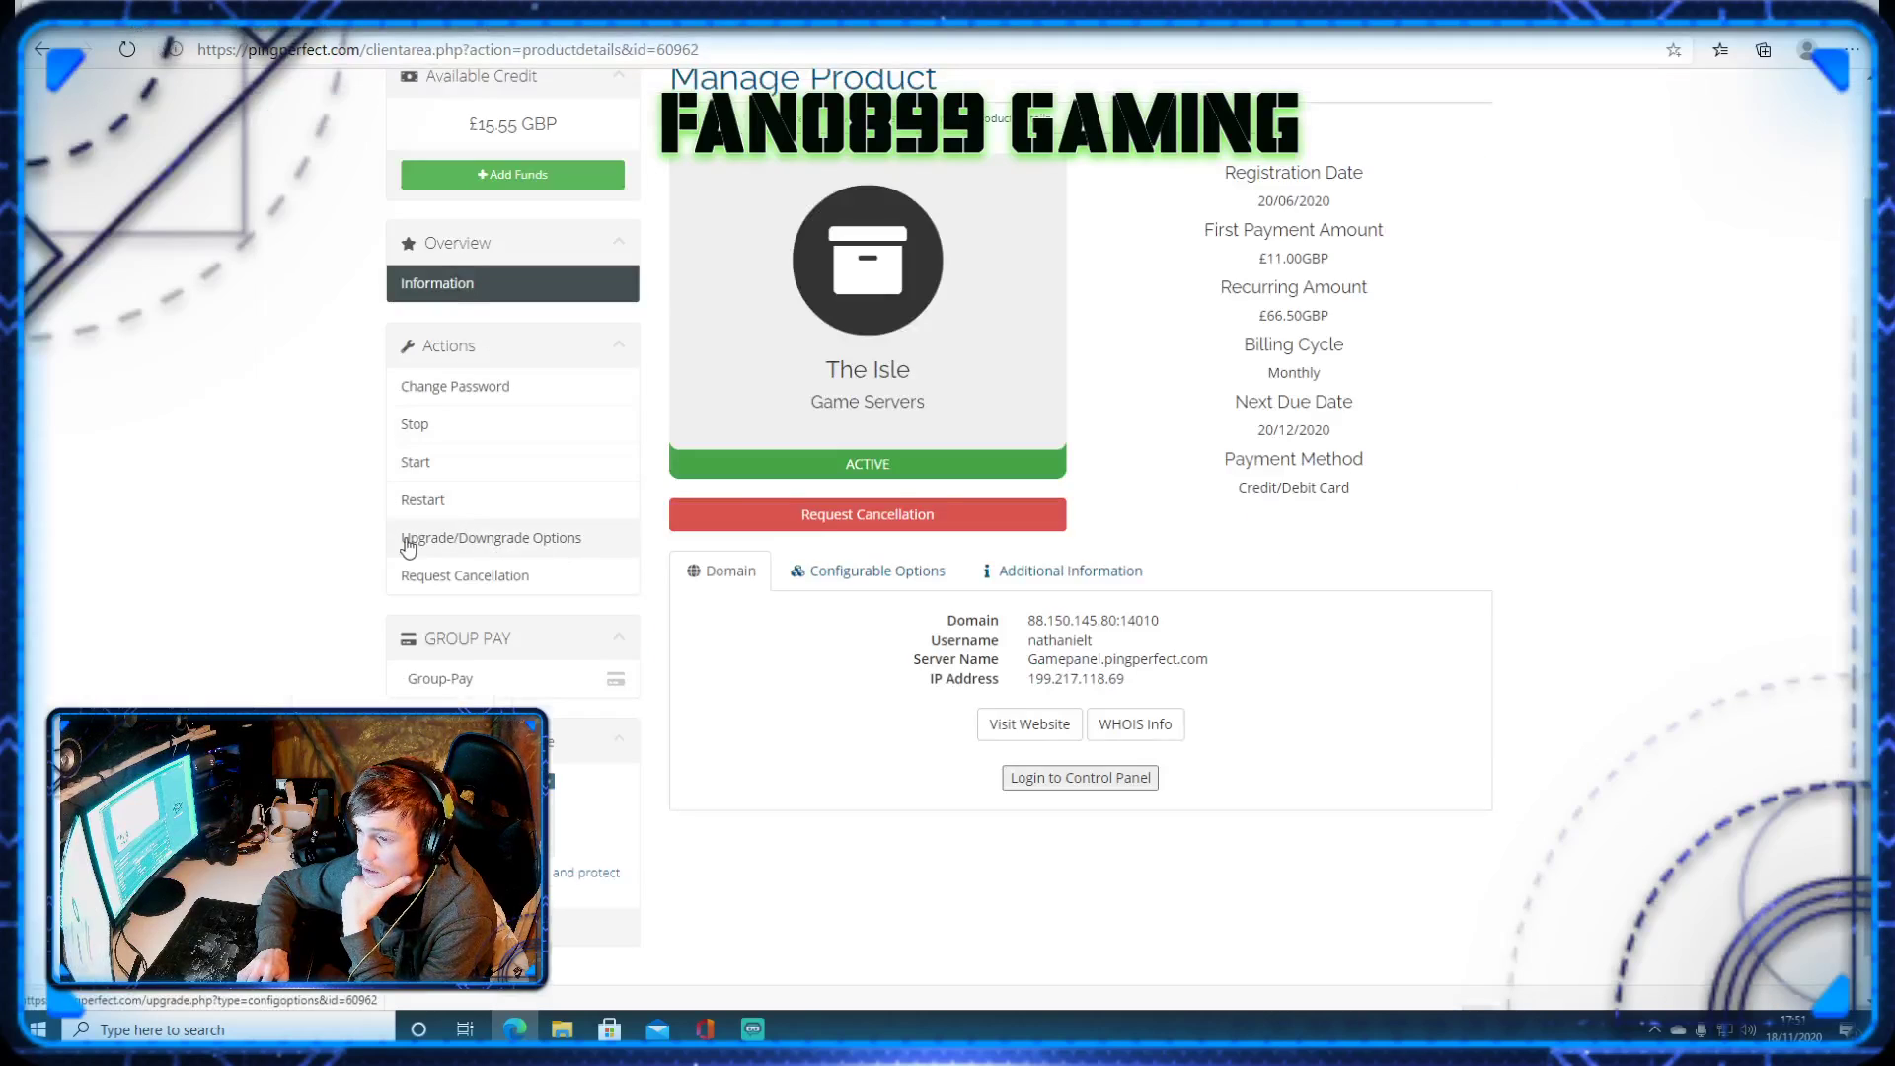
pyautogui.click(518, 549)
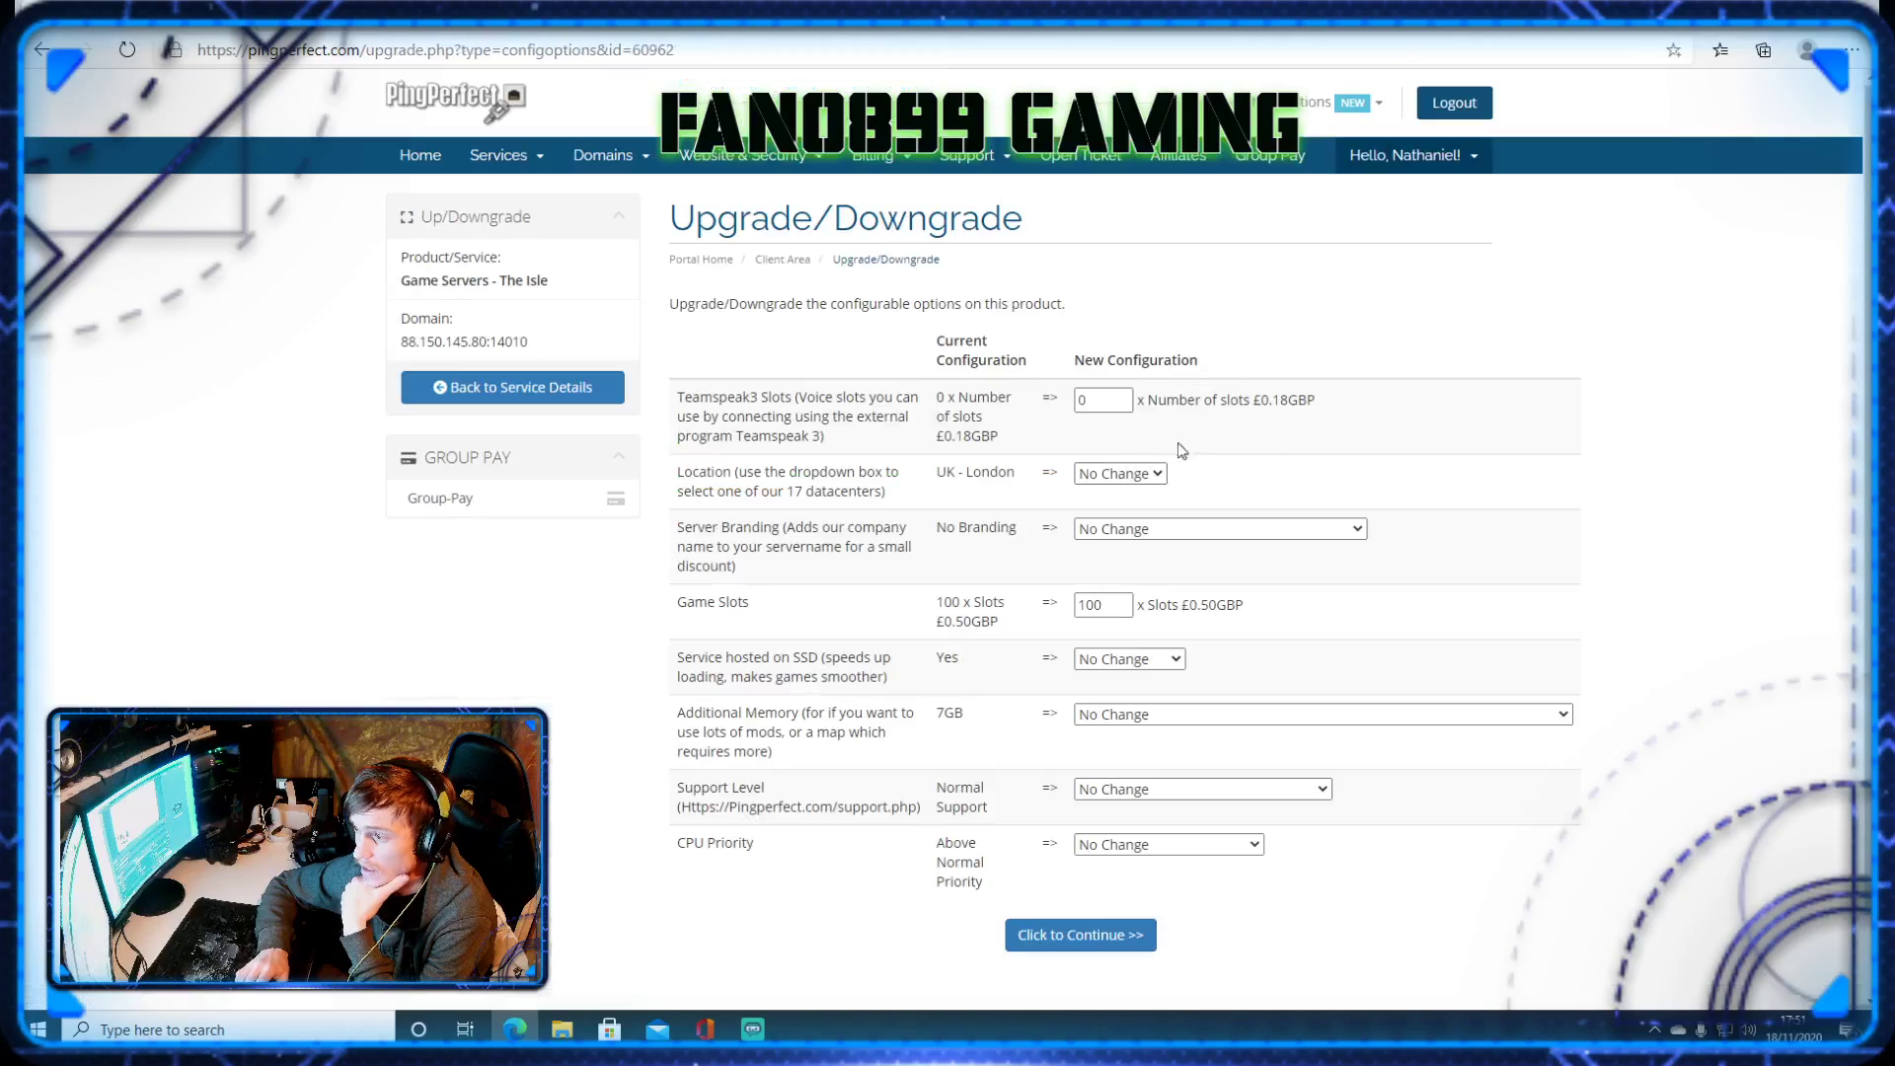